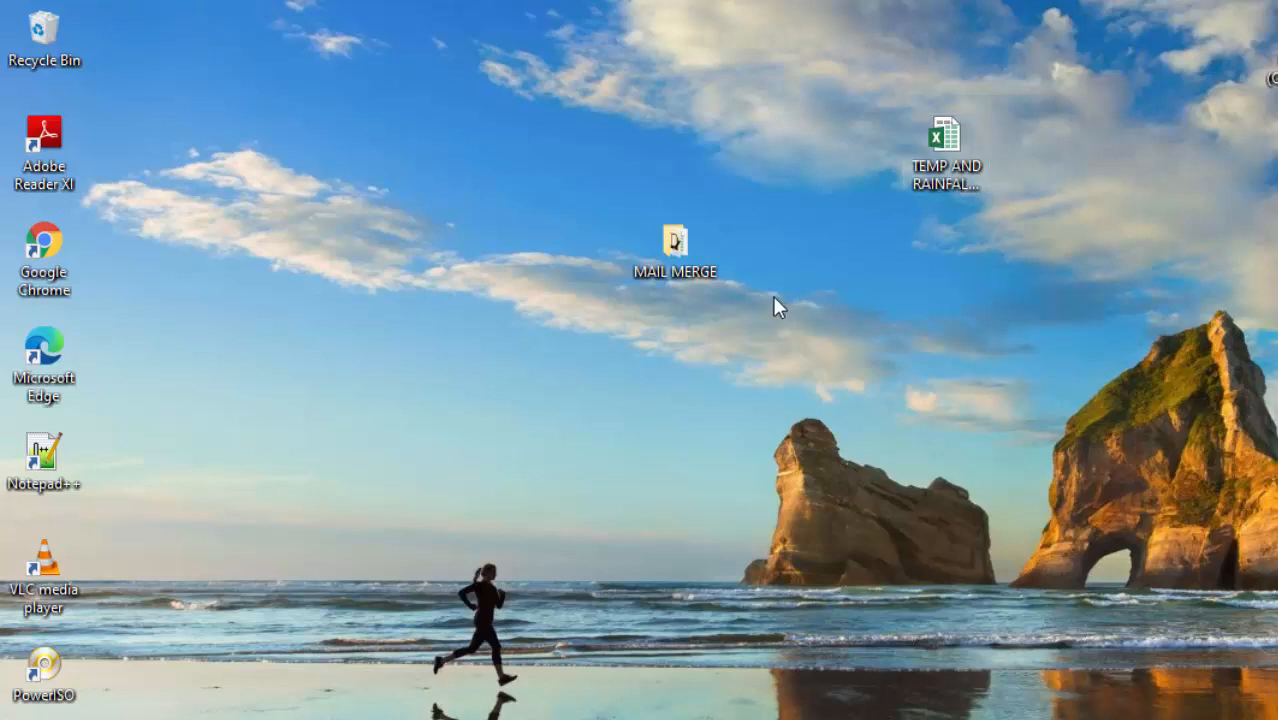
- Move the MAIL MERGE folder icon lower and to the left on the desktop
drag(649, 278, 552, 350)
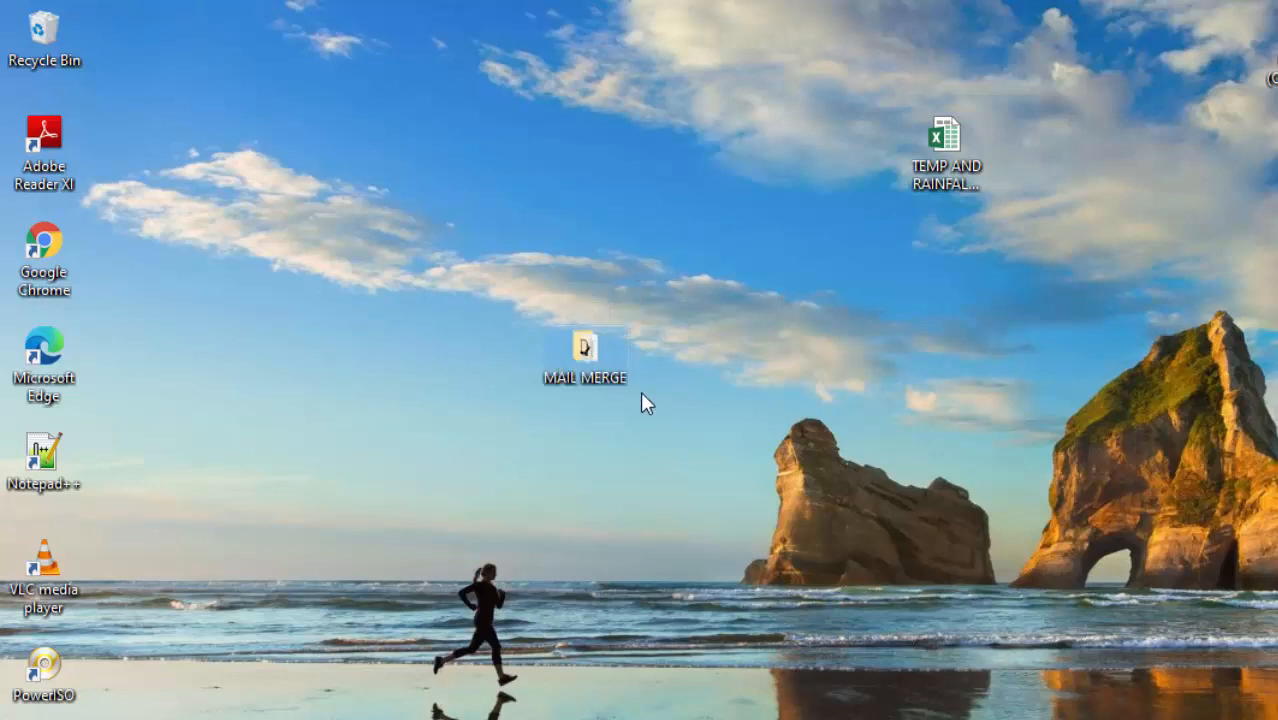
- Open the MAIL MERGE folder and inspect its IMAGE picture and MARKS workbook
double_click(590, 355)
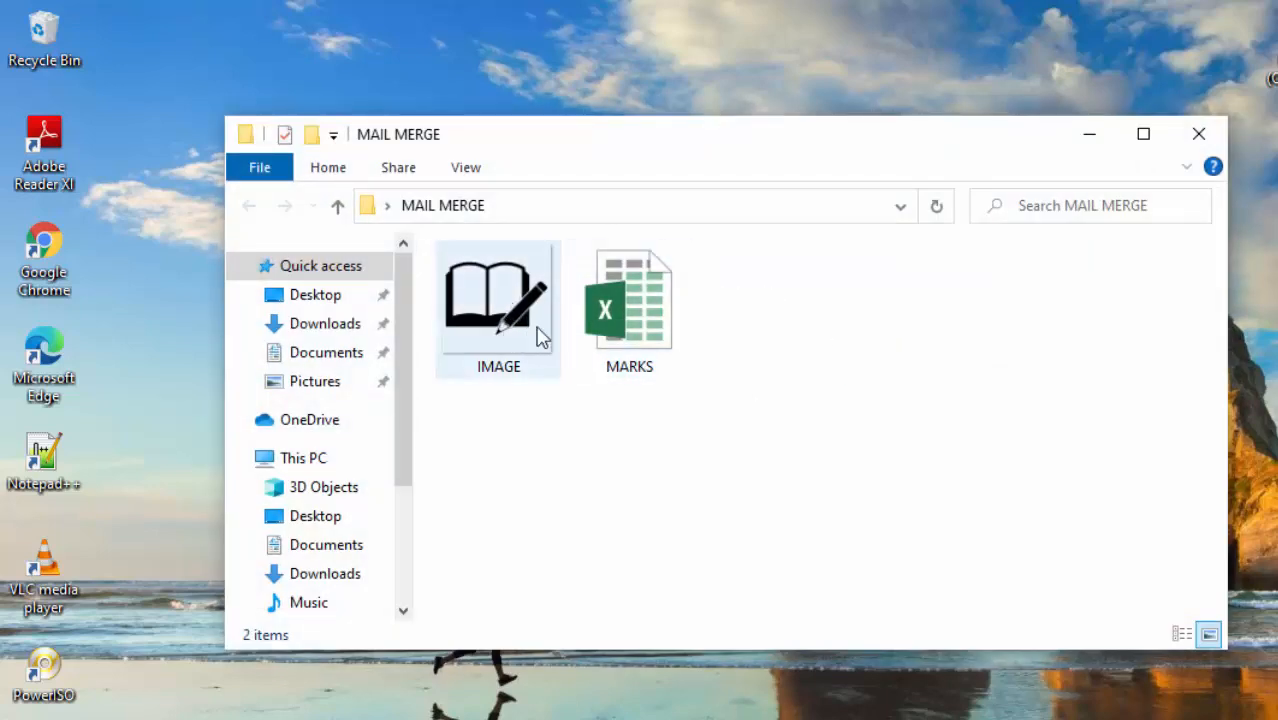
click(490, 306)
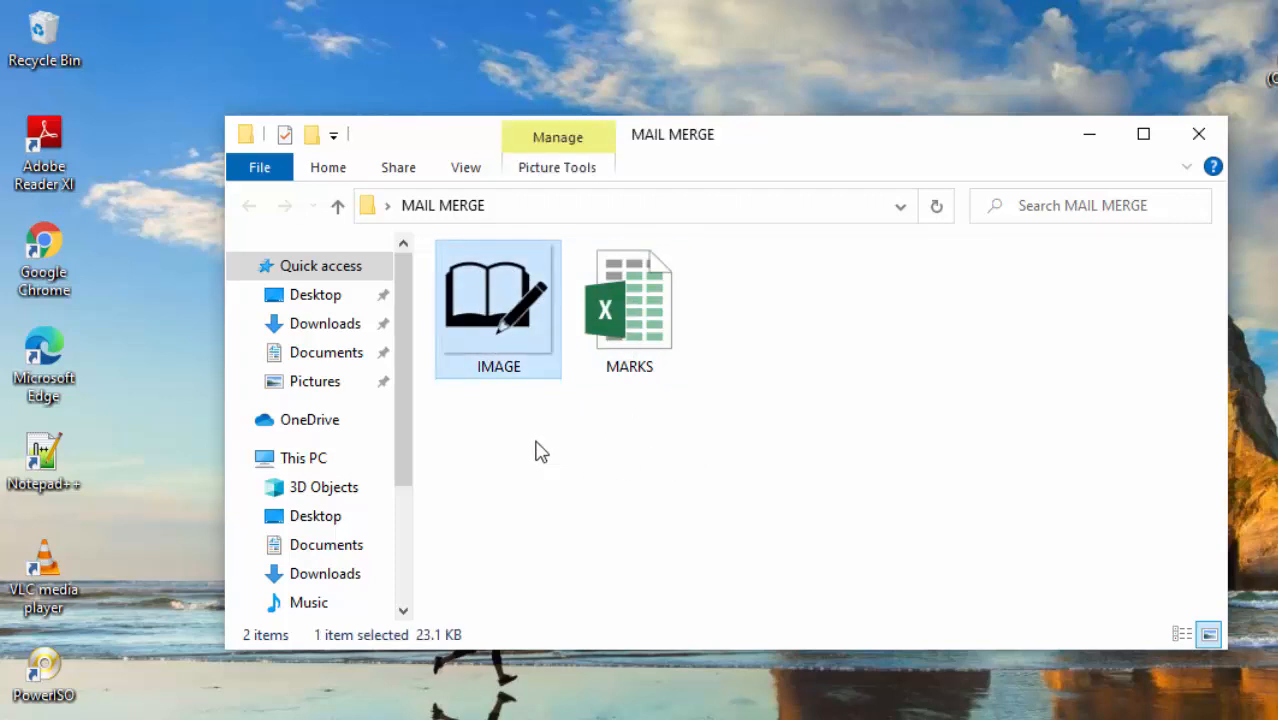
click(790, 342)
click(670, 337)
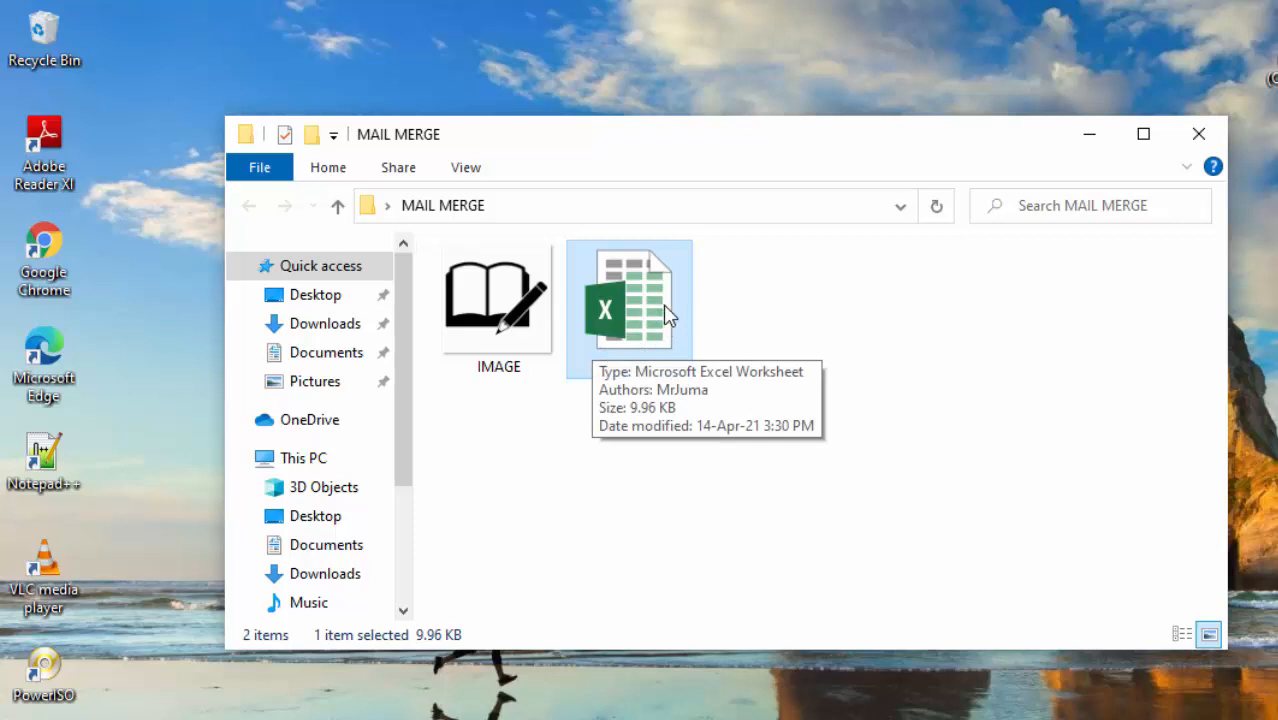
click(492, 320)
click(586, 419)
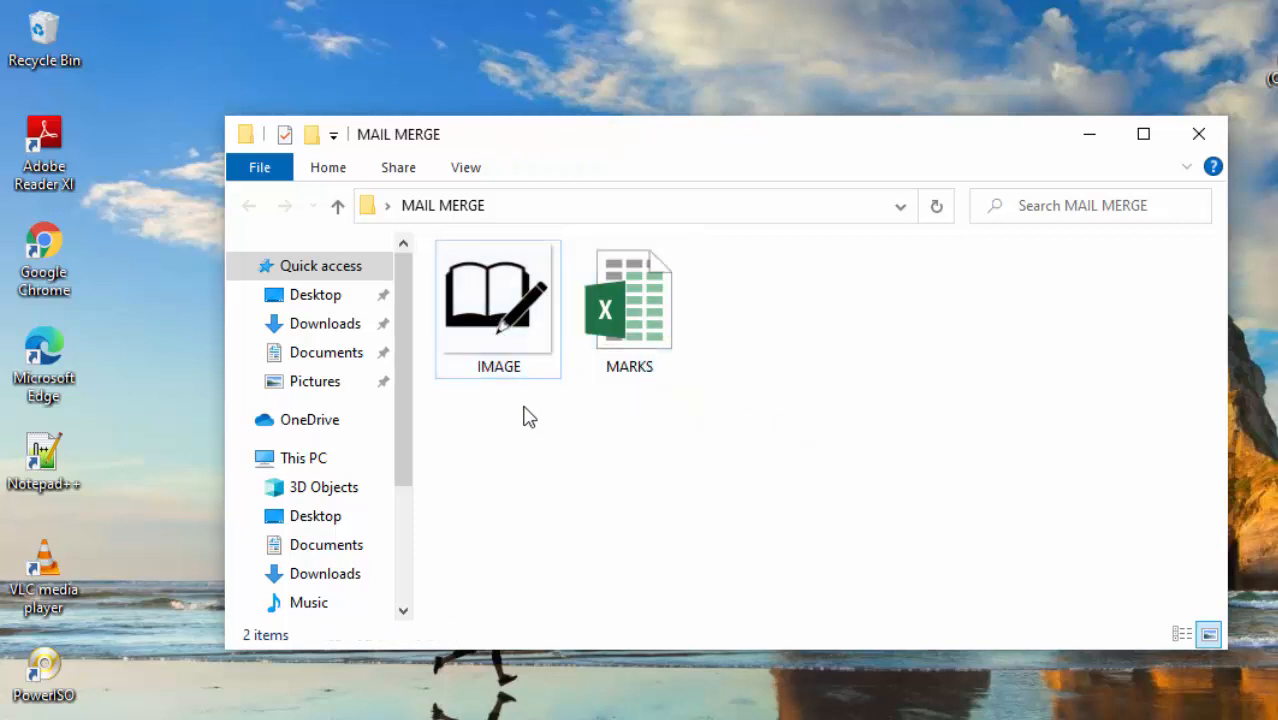
click(503, 338)
click(540, 428)
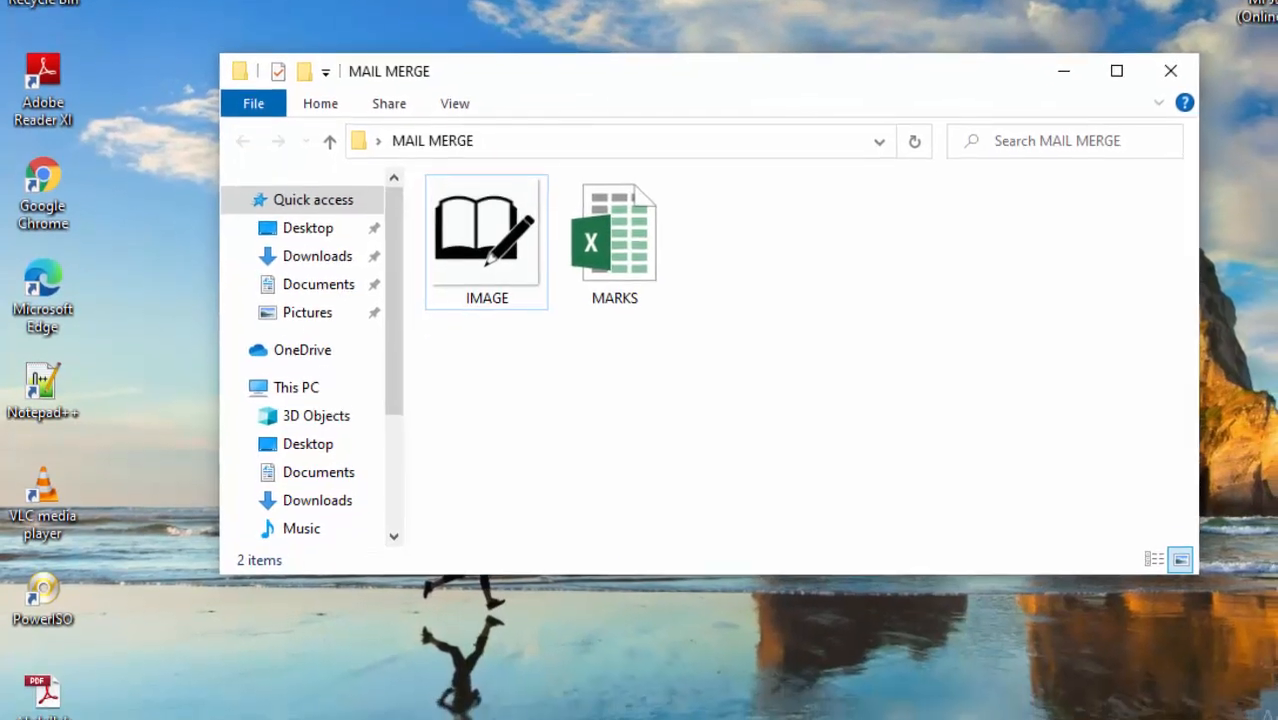
- Find Word 2013 through search, launch it, and start a blank document
click(251, 697)
text(word)
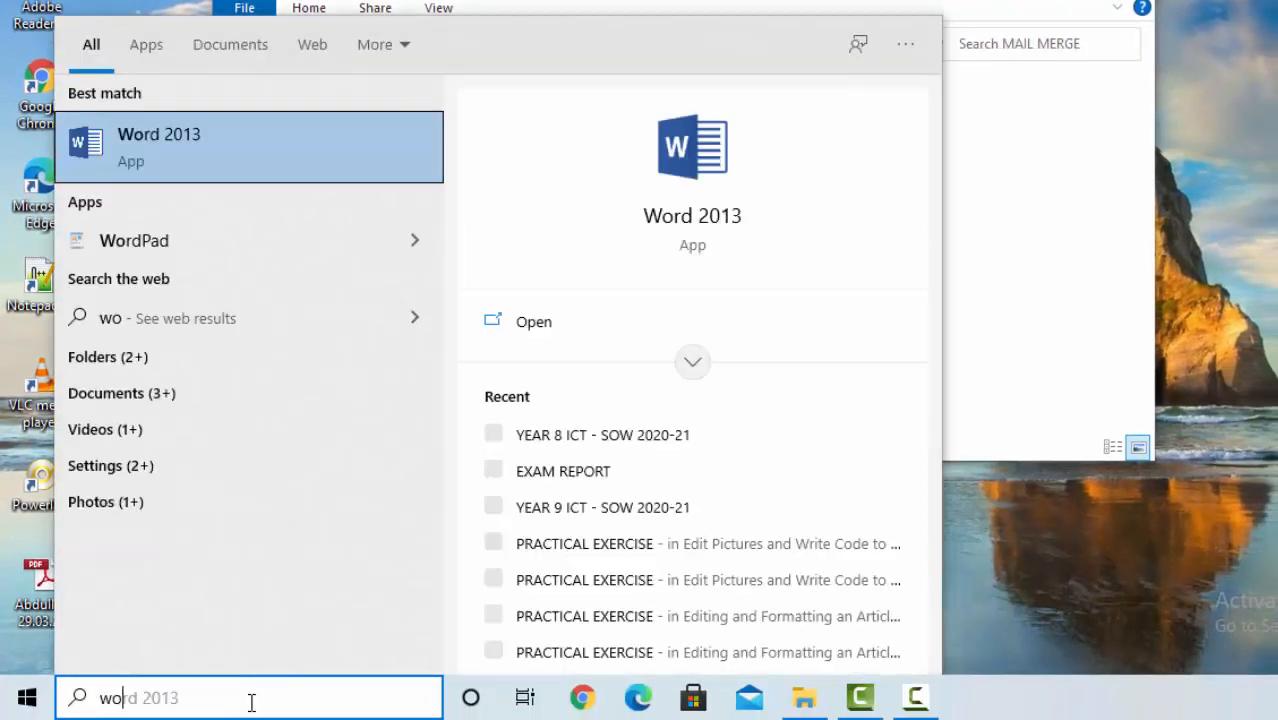
click(241, 140)
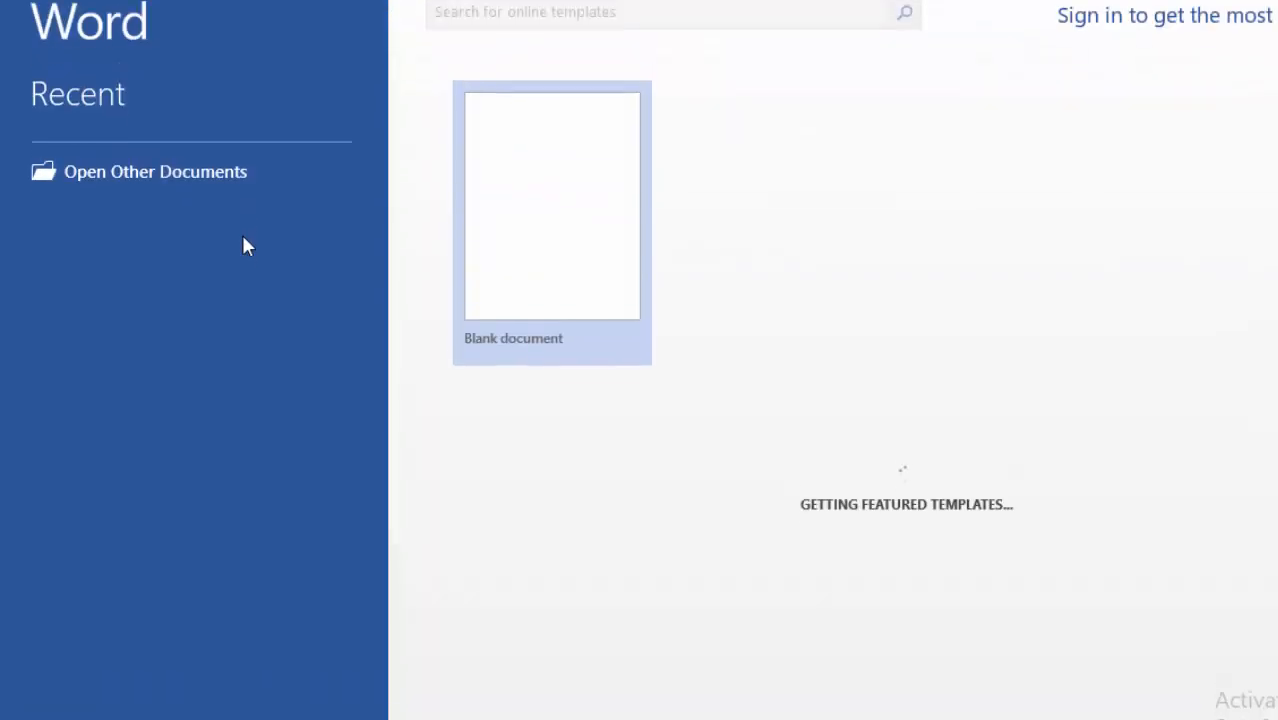
click(545, 280)
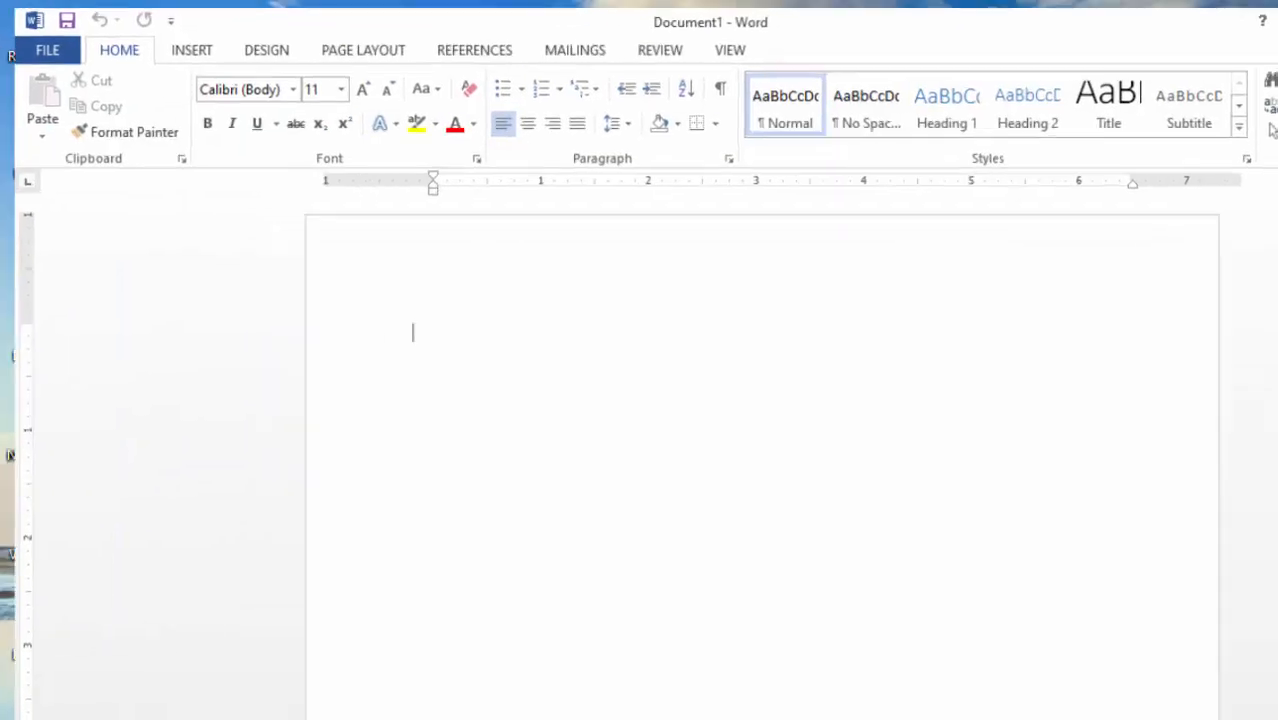
- Insert the IMAGE picture from Desktop > MAIL MERGE into Document1
click(179, 42)
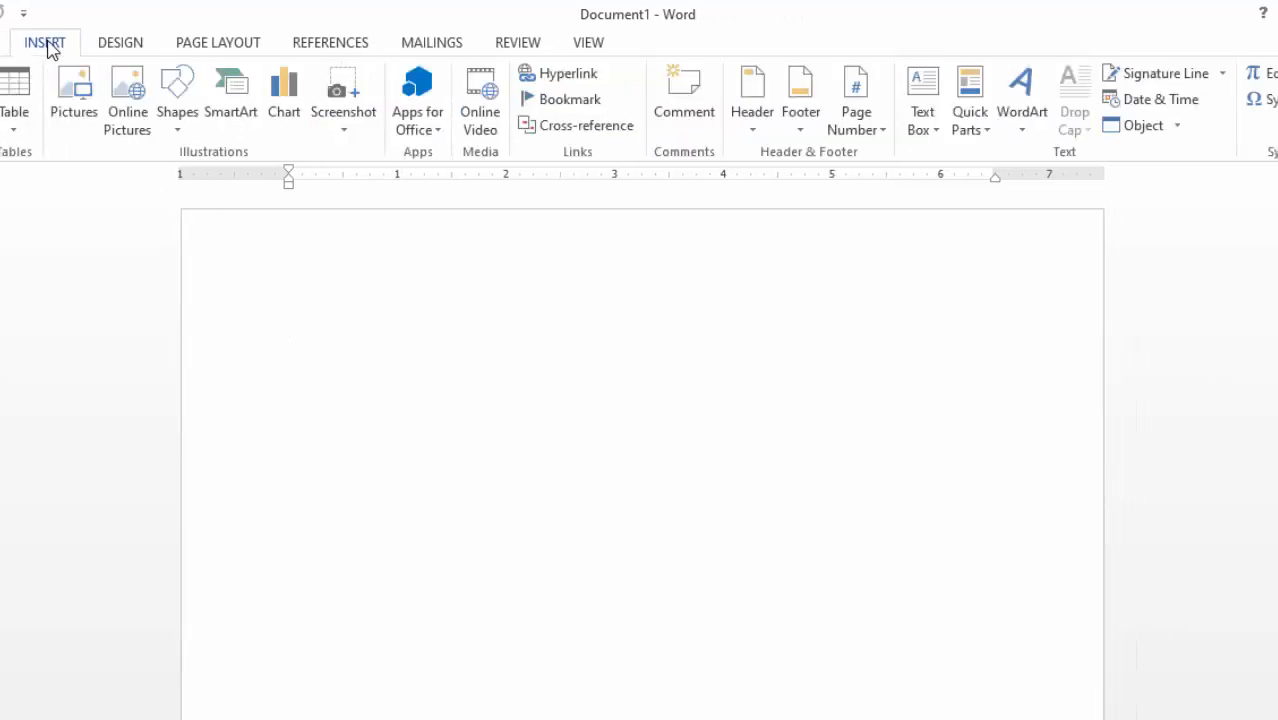
click(72, 107)
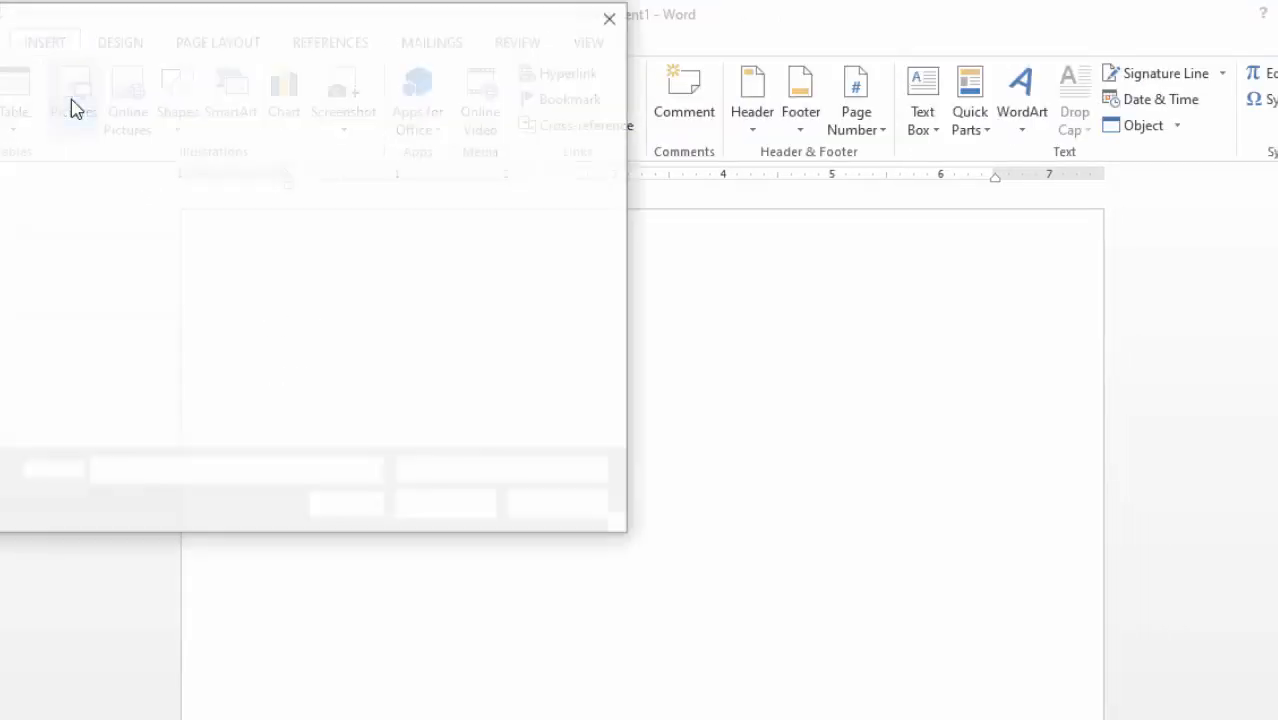
click(28, 200)
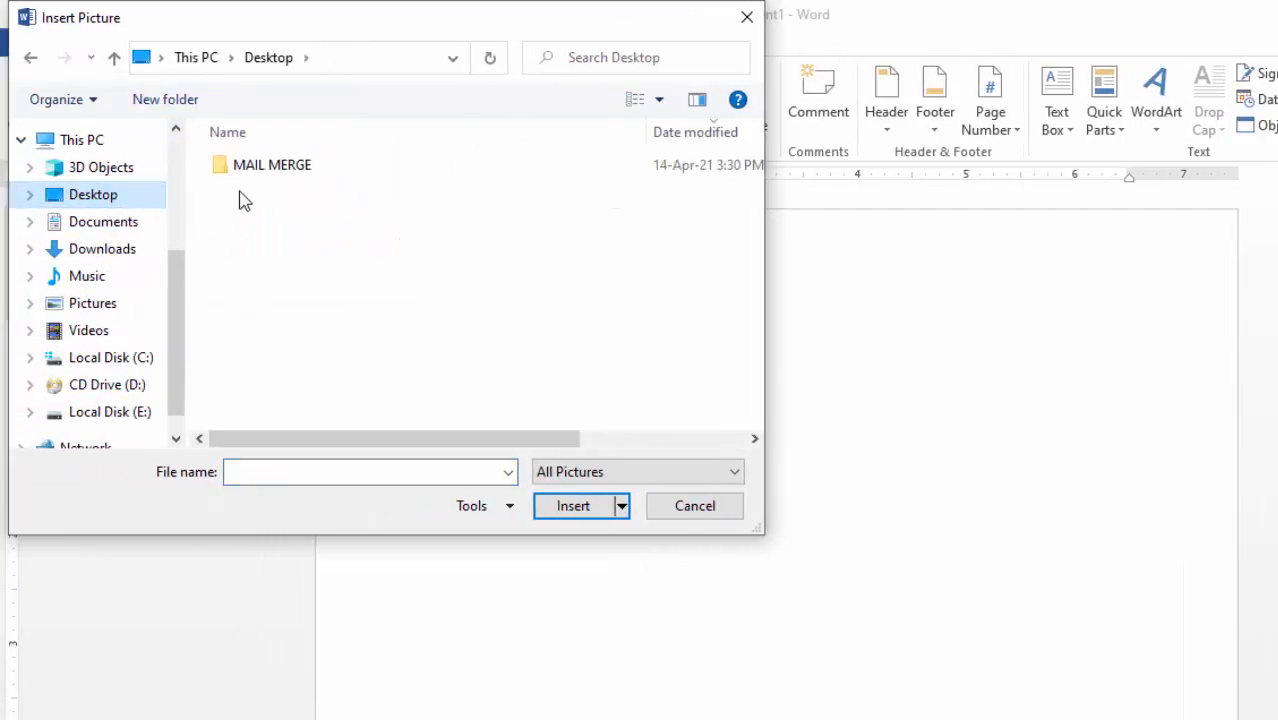
double_click(180, 175)
click(268, 172)
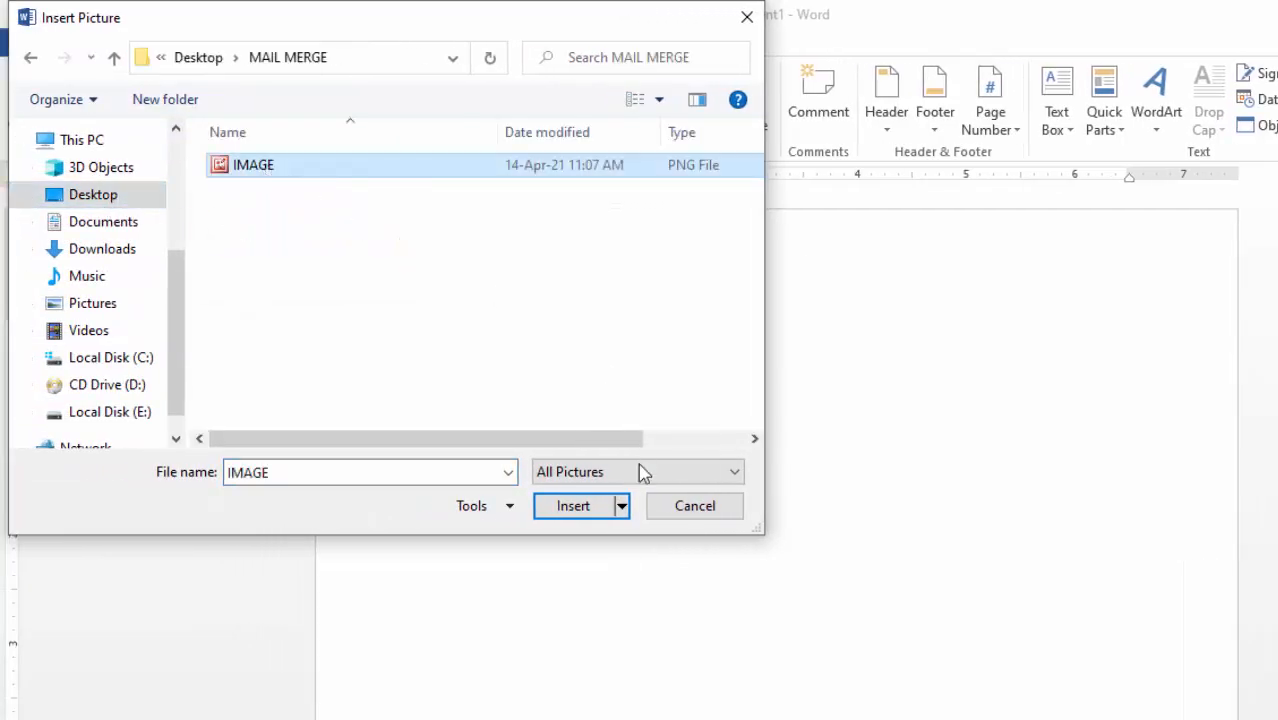
click(573, 514)
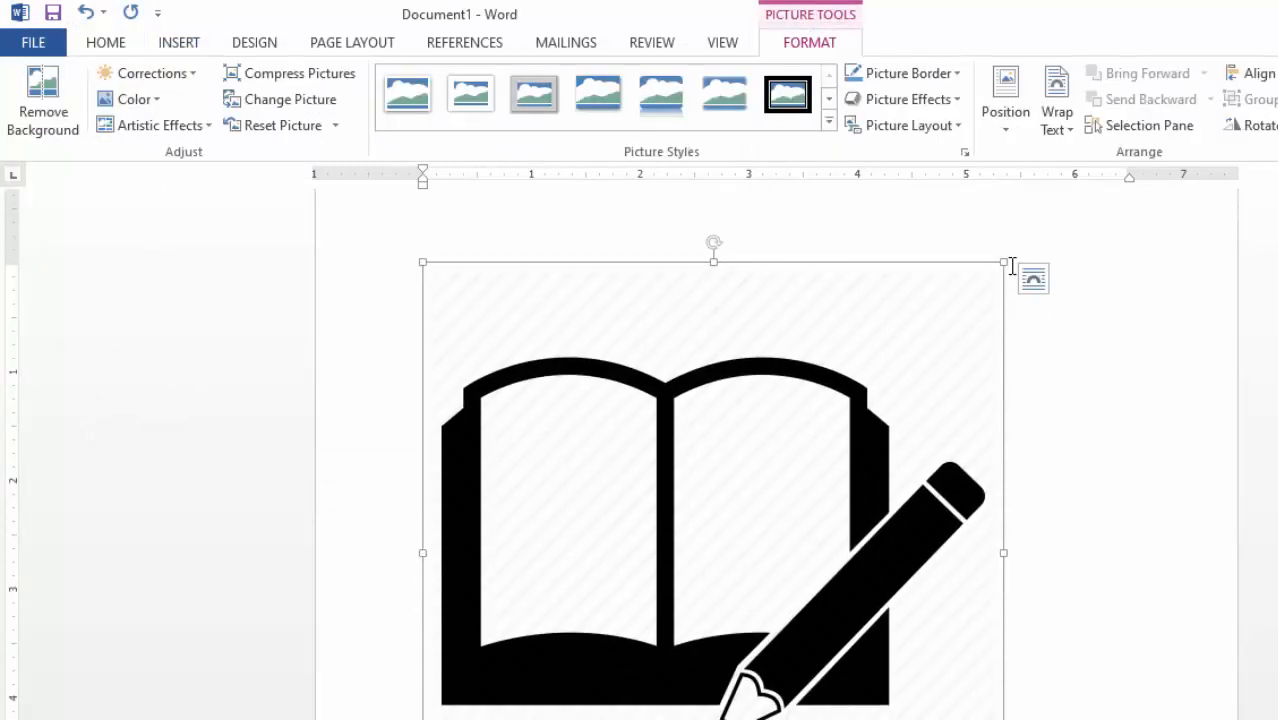
- Shrink the book-and-pencil picture to icon size and apply a brightness/contrast correction preset
drag(1003, 260, 608, 378)
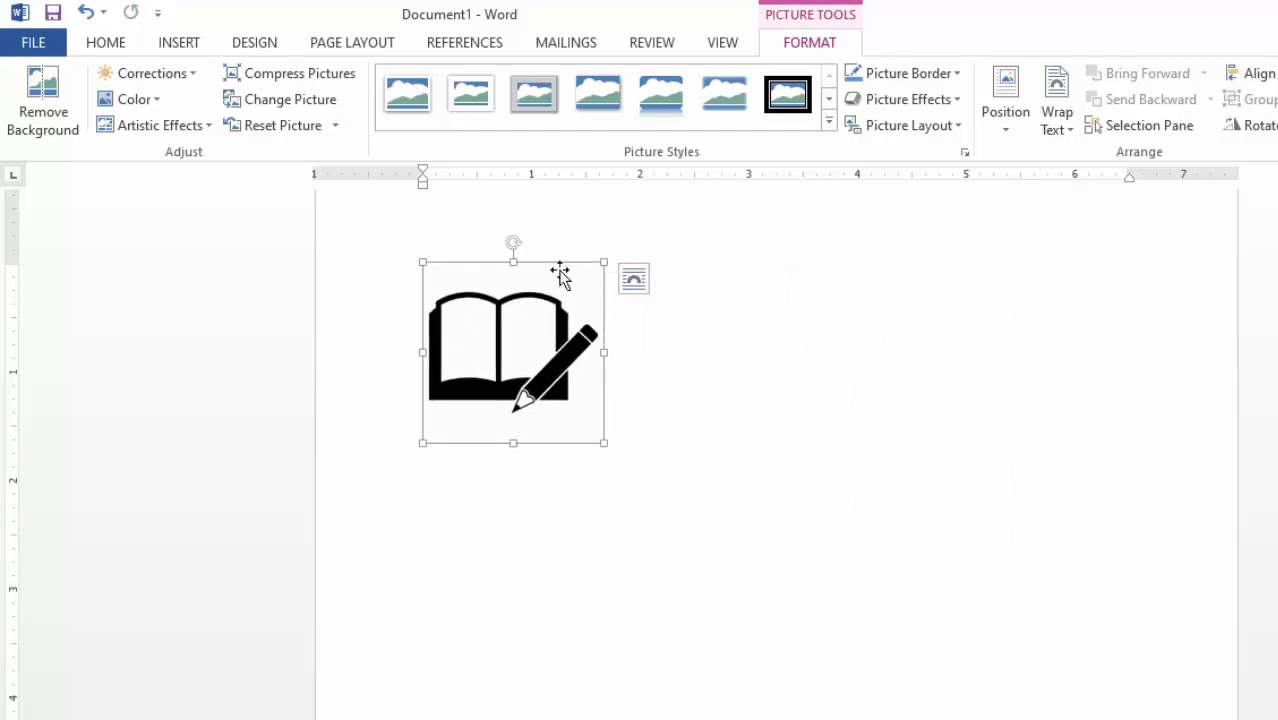
drag(586, 272, 560, 300)
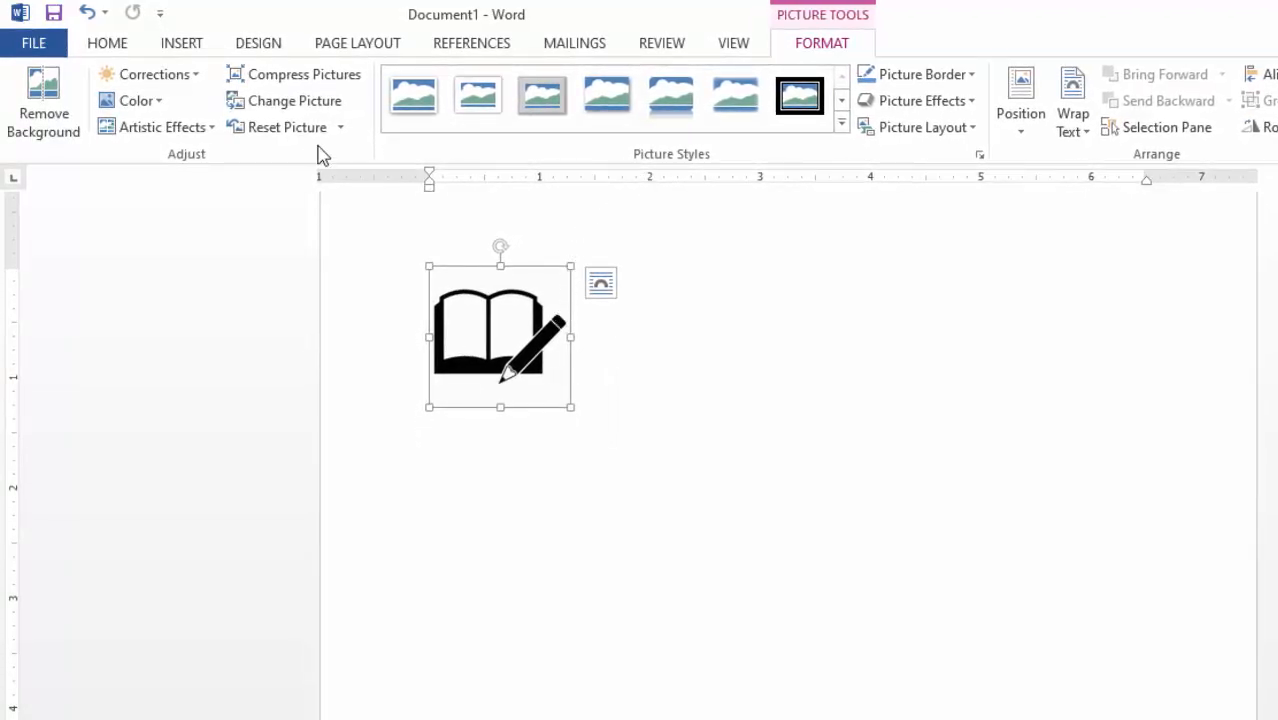
click(200, 80)
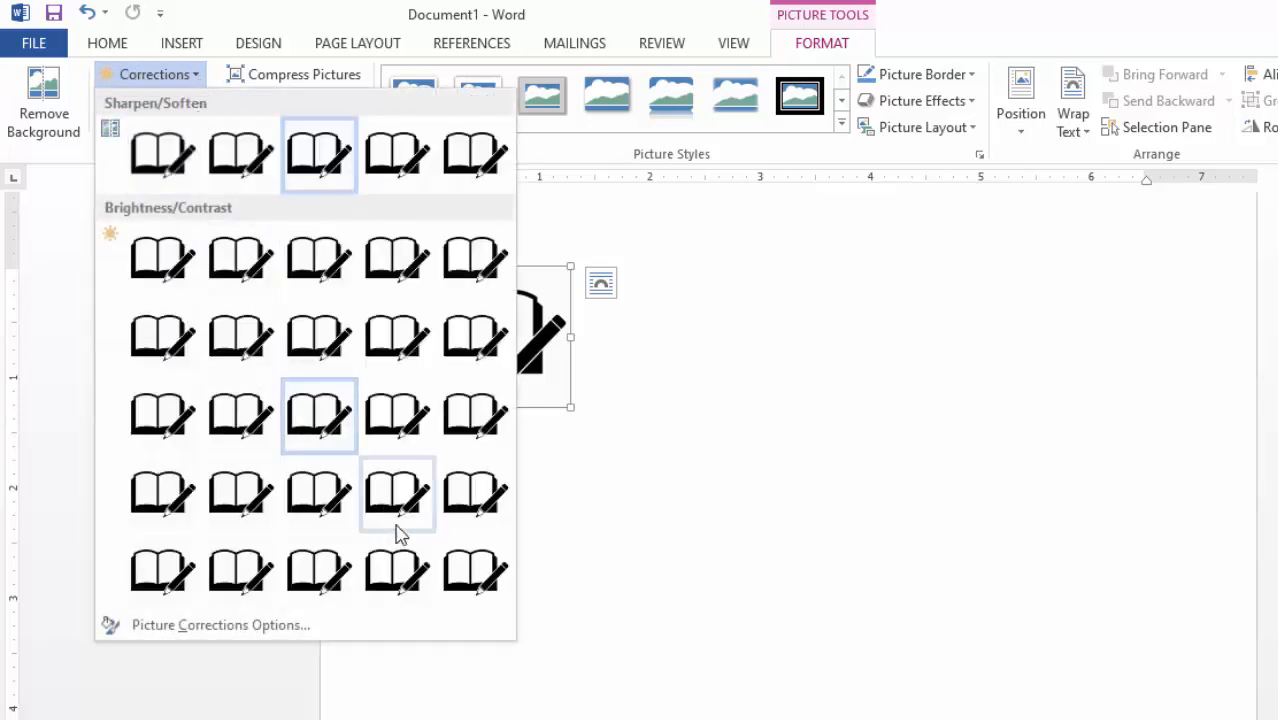
click(478, 572)
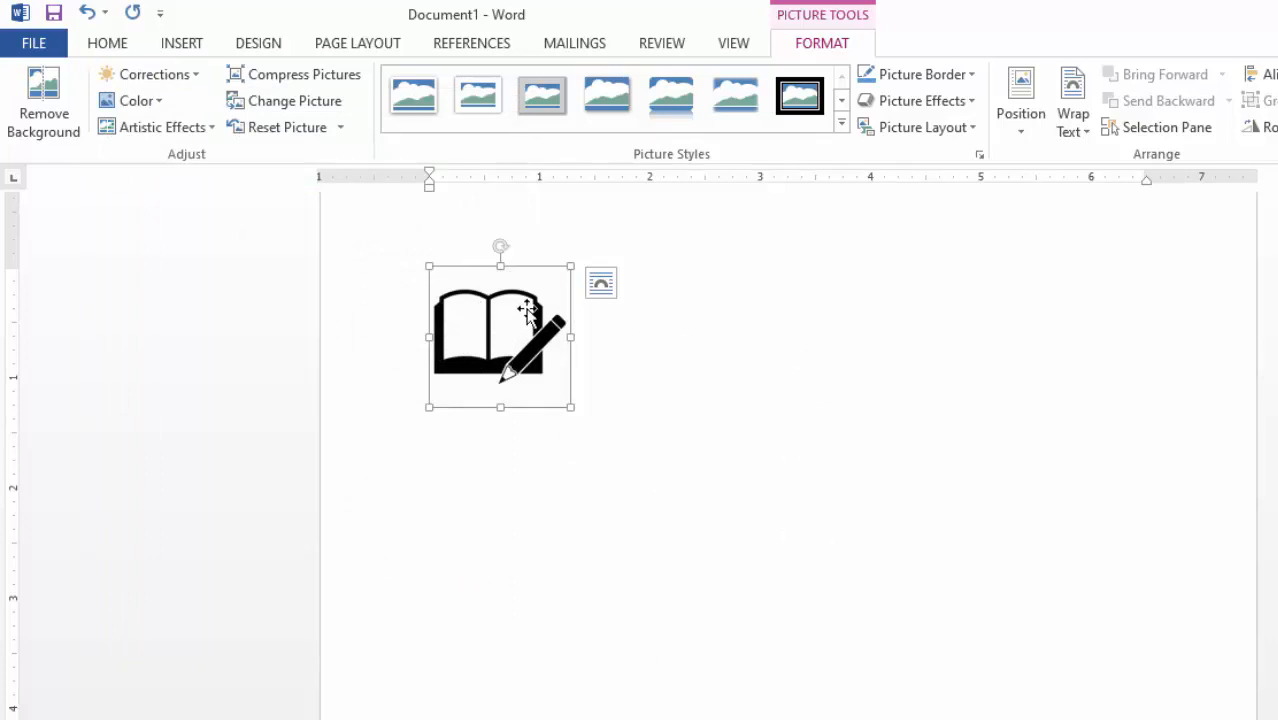
- Set the picture's wrapping to Tight and move it lower and right on the page
click(1091, 130)
click(1105, 213)
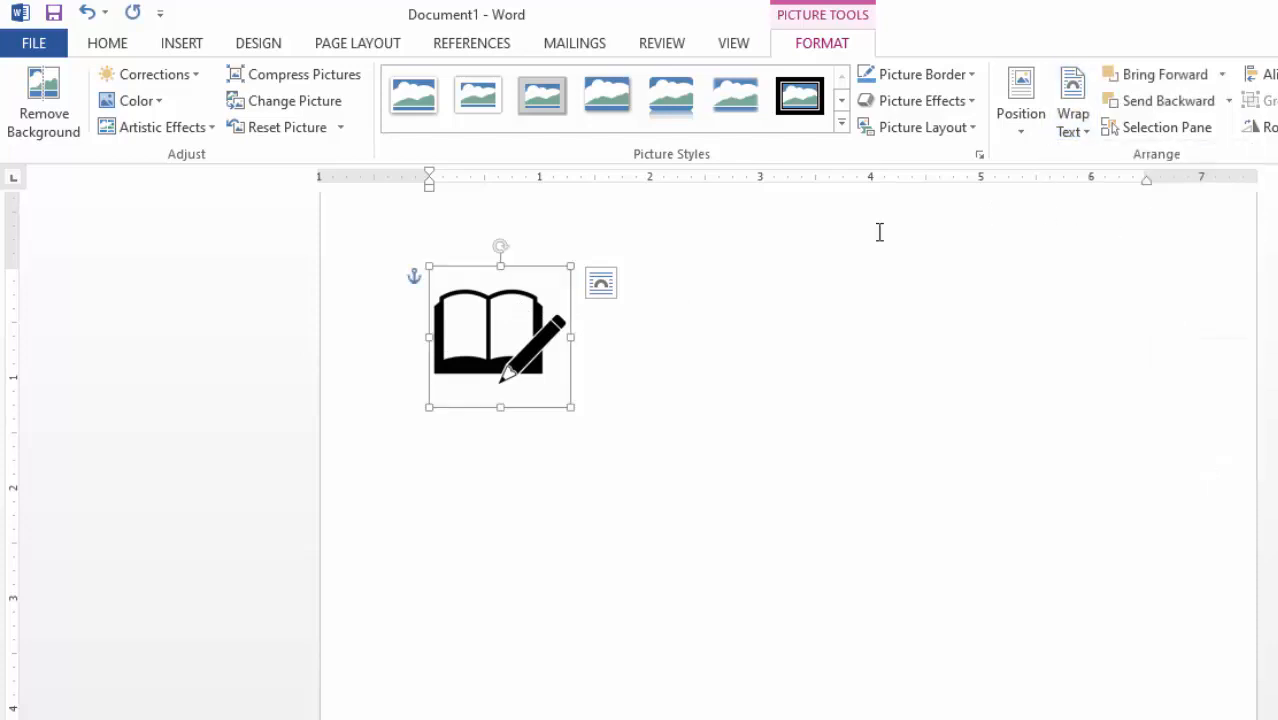
mouse_move(510, 316)
mouse_down()
mouse_move(828, 470)
mouse_move(749, 472)
mouse_move(762, 470)
mouse_up()
click(884, 560)
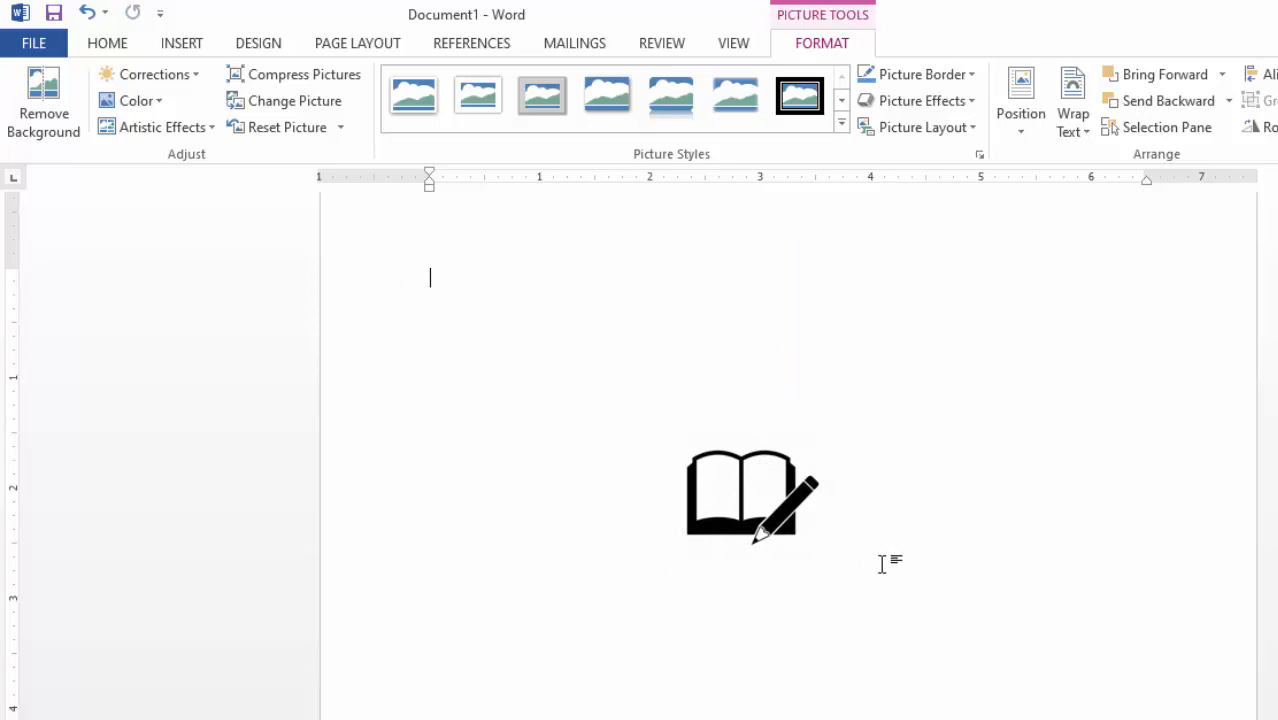
- Draw an oval circle over the book-and-pencil icon
click(182, 45)
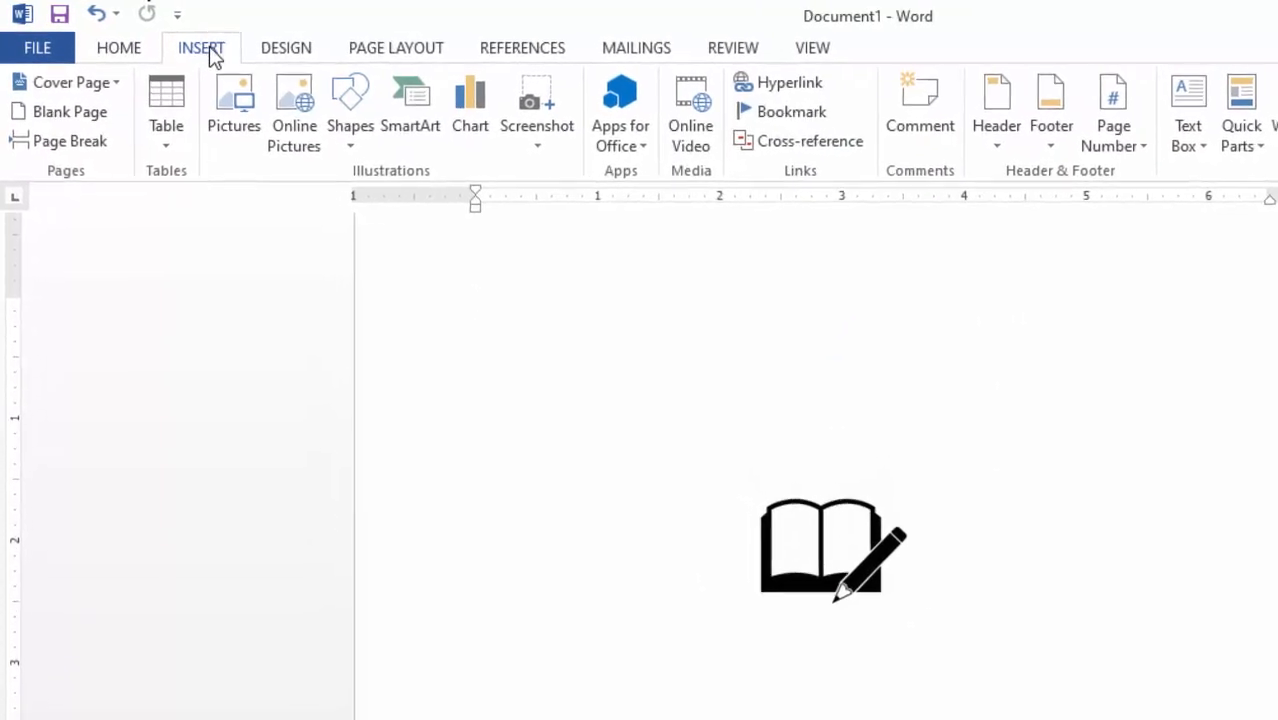
click(366, 140)
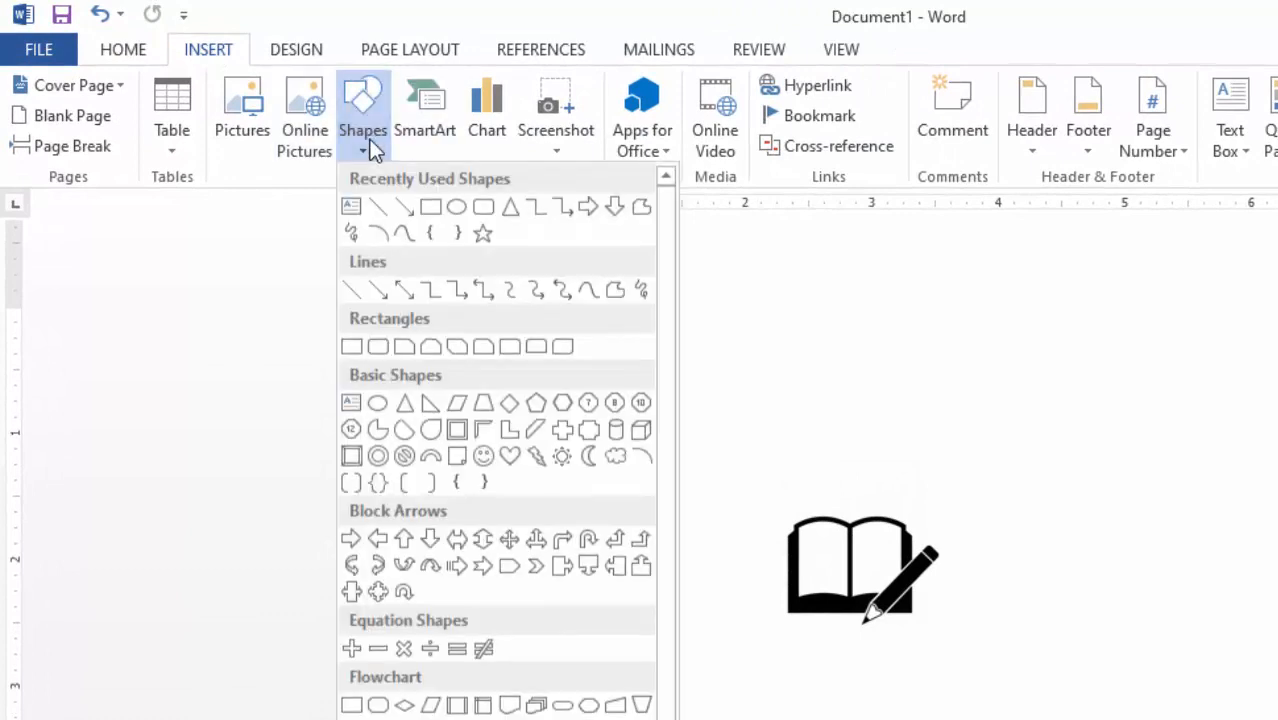
click(457, 208)
mouse_move(719, 466)
mouse_down()
mouse_move(1016, 695)
mouse_move(883, 571)
mouse_move(842, 613)
mouse_up()
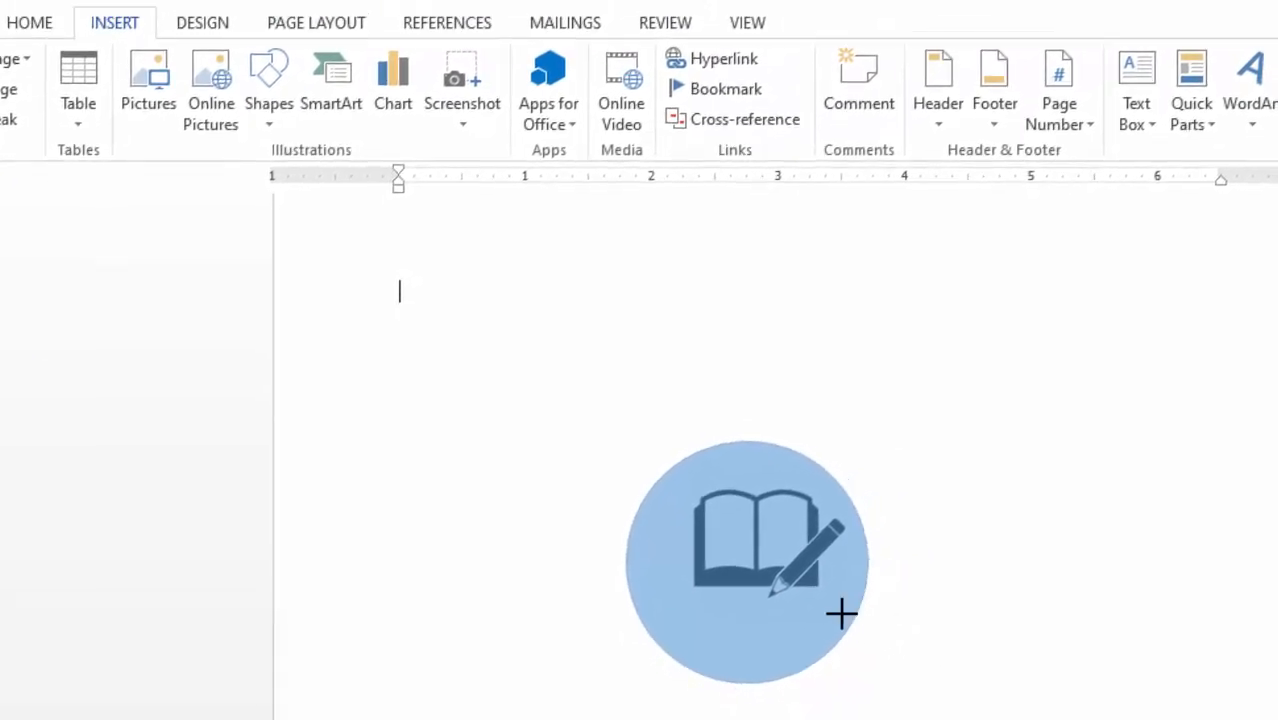
drag(696, 590, 730, 576)
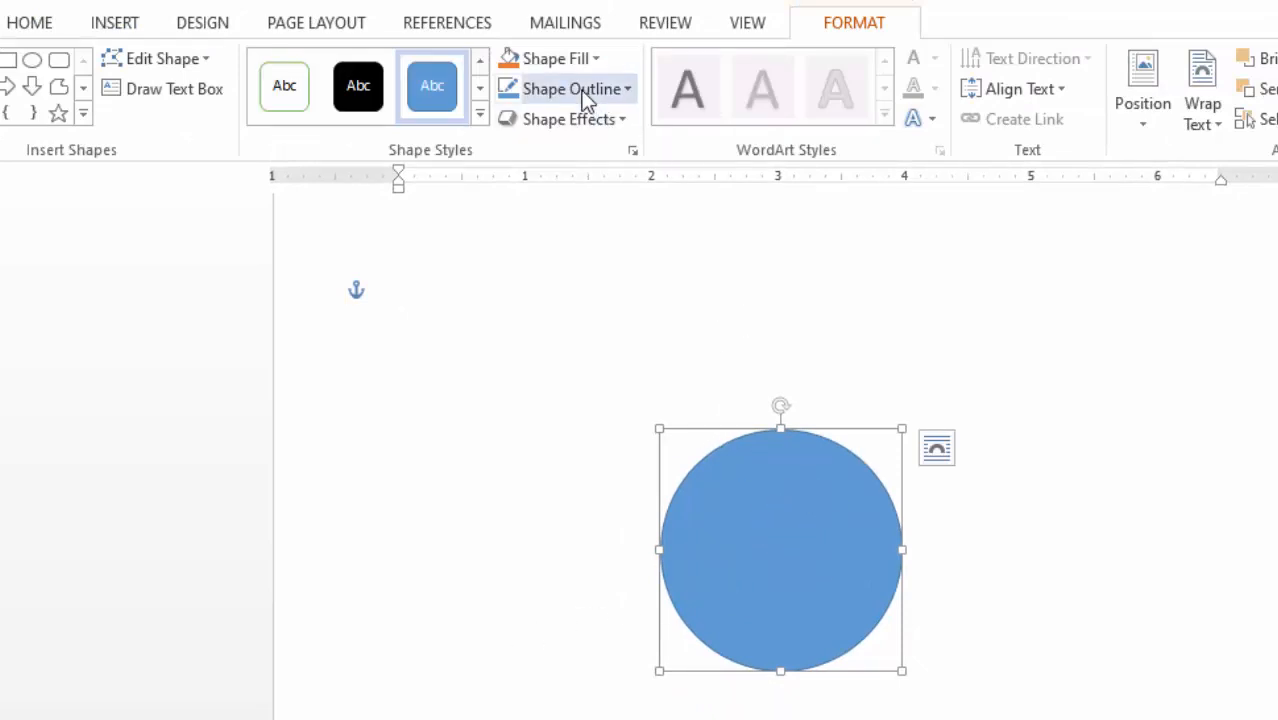
- Set the circle to No Fill and centre it on the icon
click(595, 57)
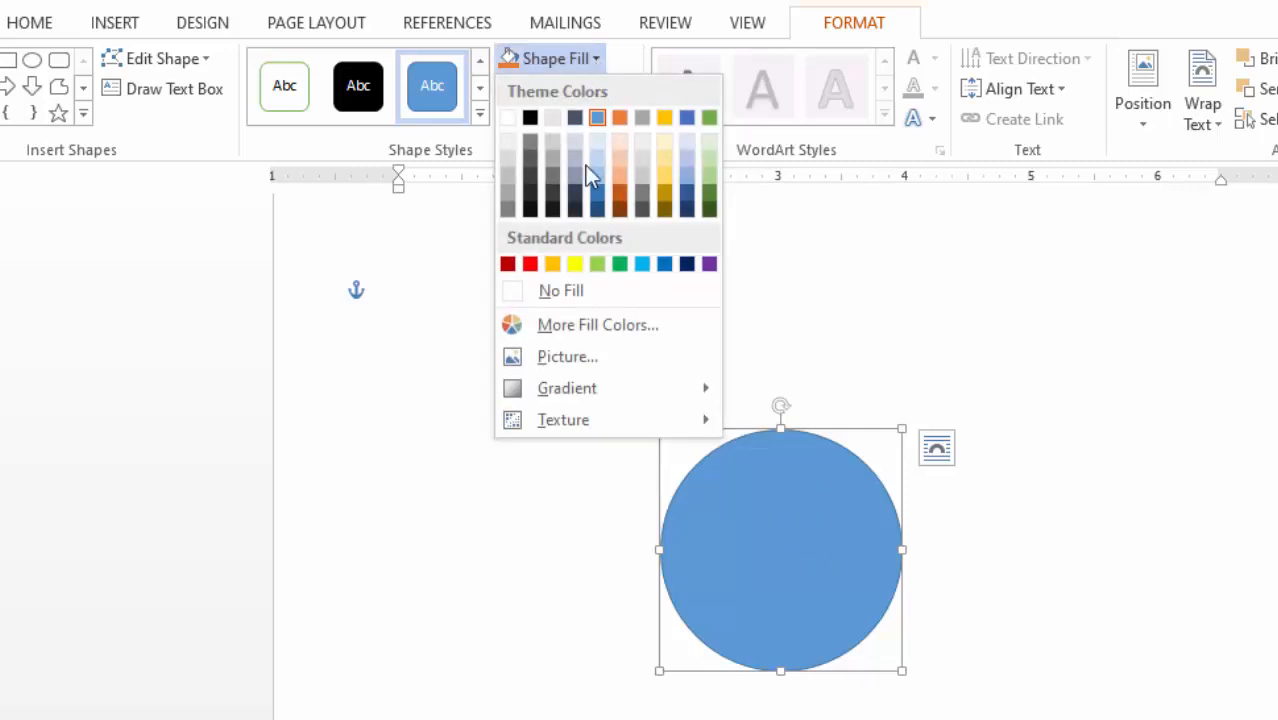
click(570, 293)
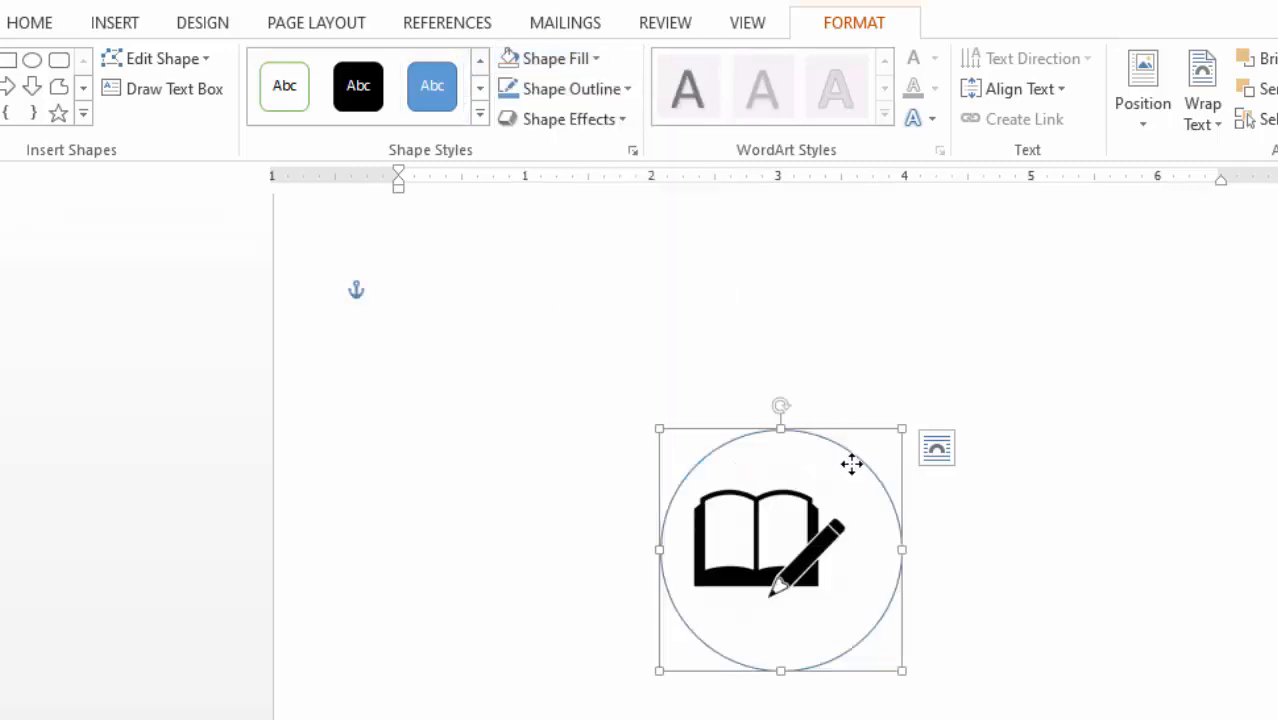
mouse_move(851, 463)
mouse_down()
mouse_move(830, 462)
mouse_move(831, 450)
mouse_up()
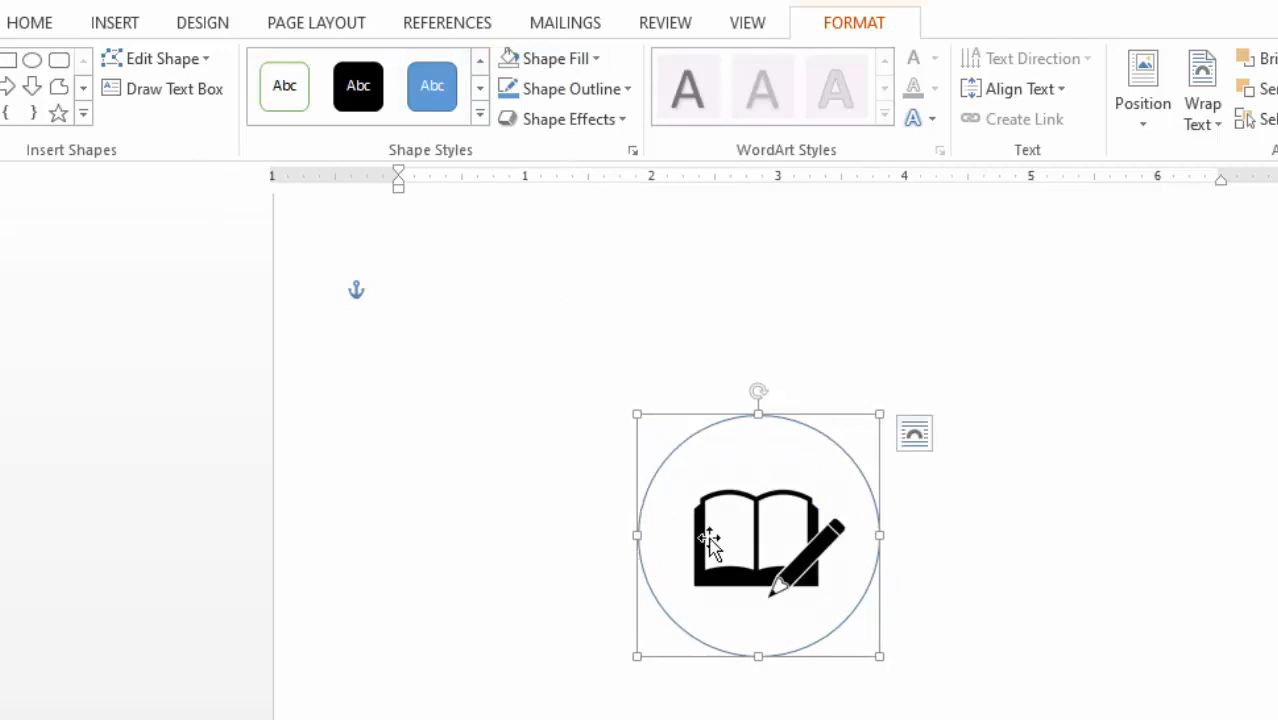
- Give the circle a 4½ pt Orange, Accent 2, Darker 50% outline
click(629, 90)
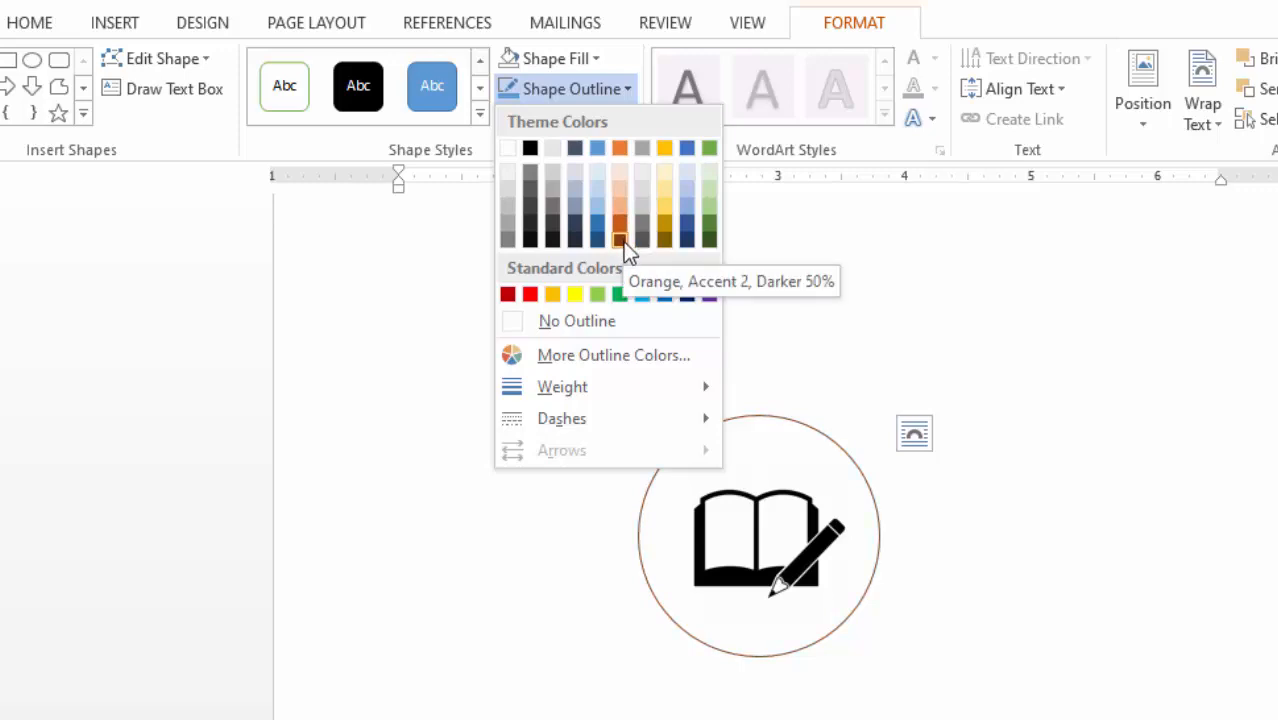
click(621, 226)
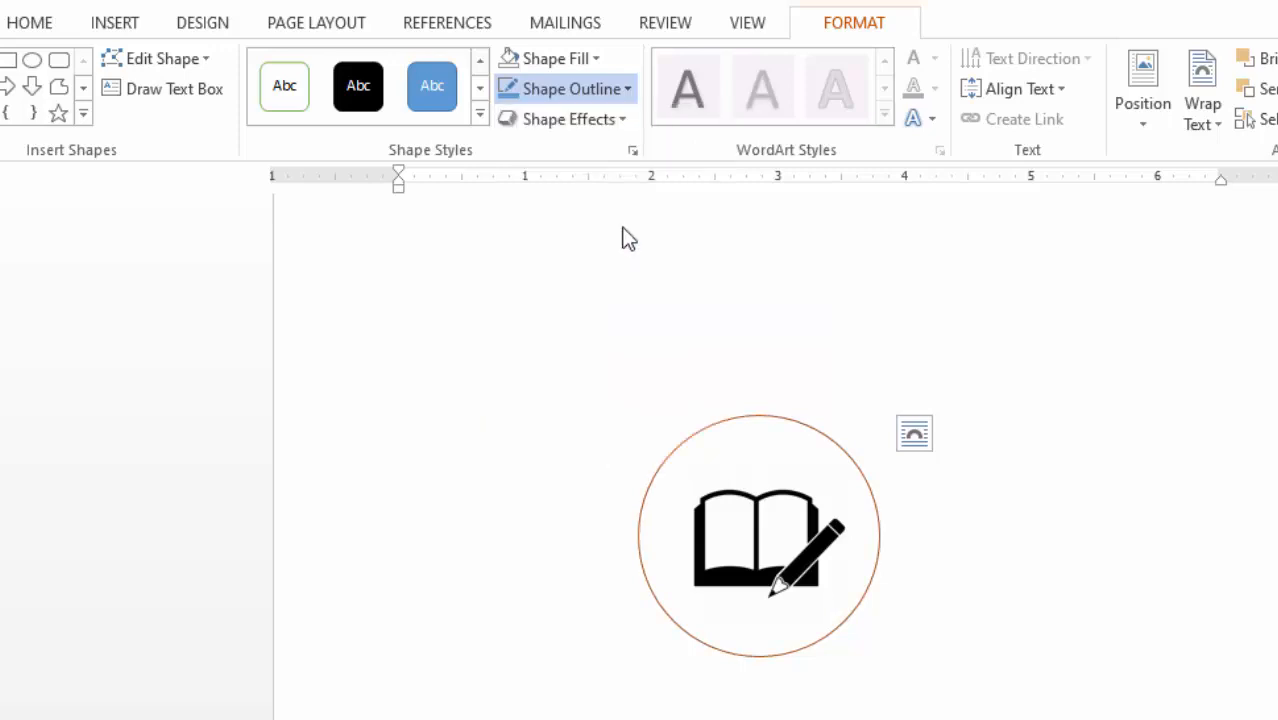
click(628, 89)
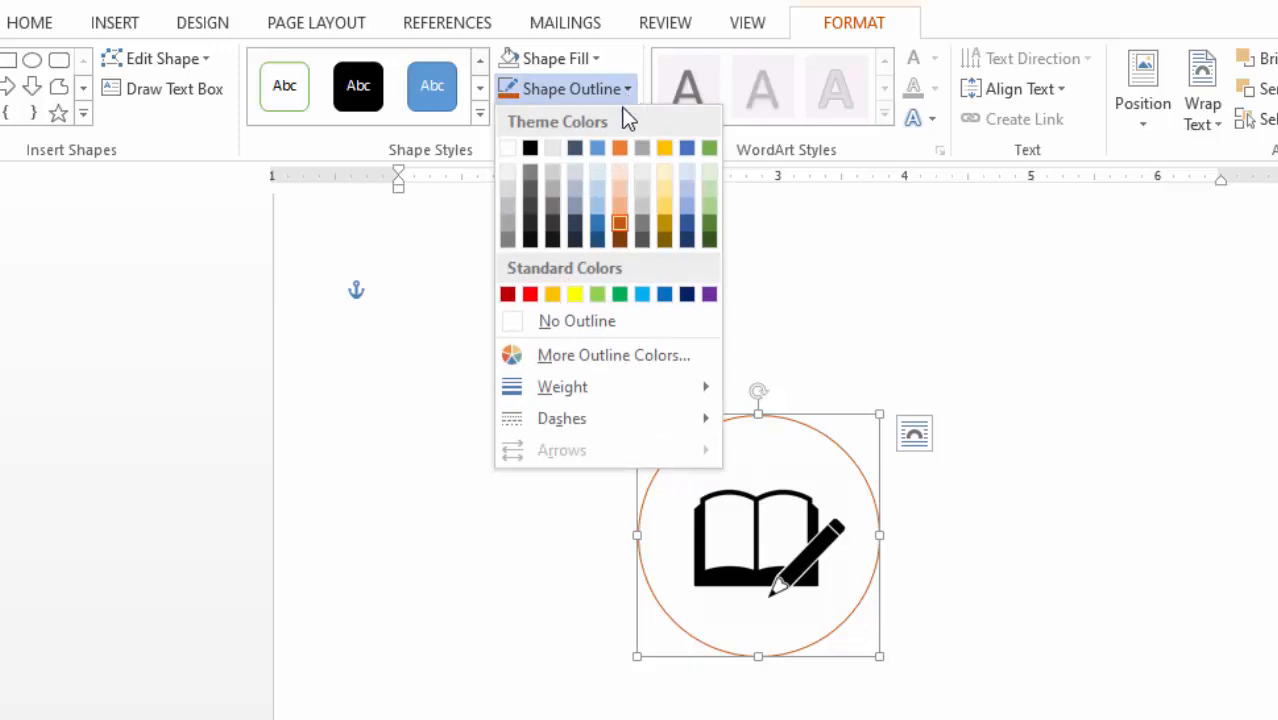
mouse_move(553, 386)
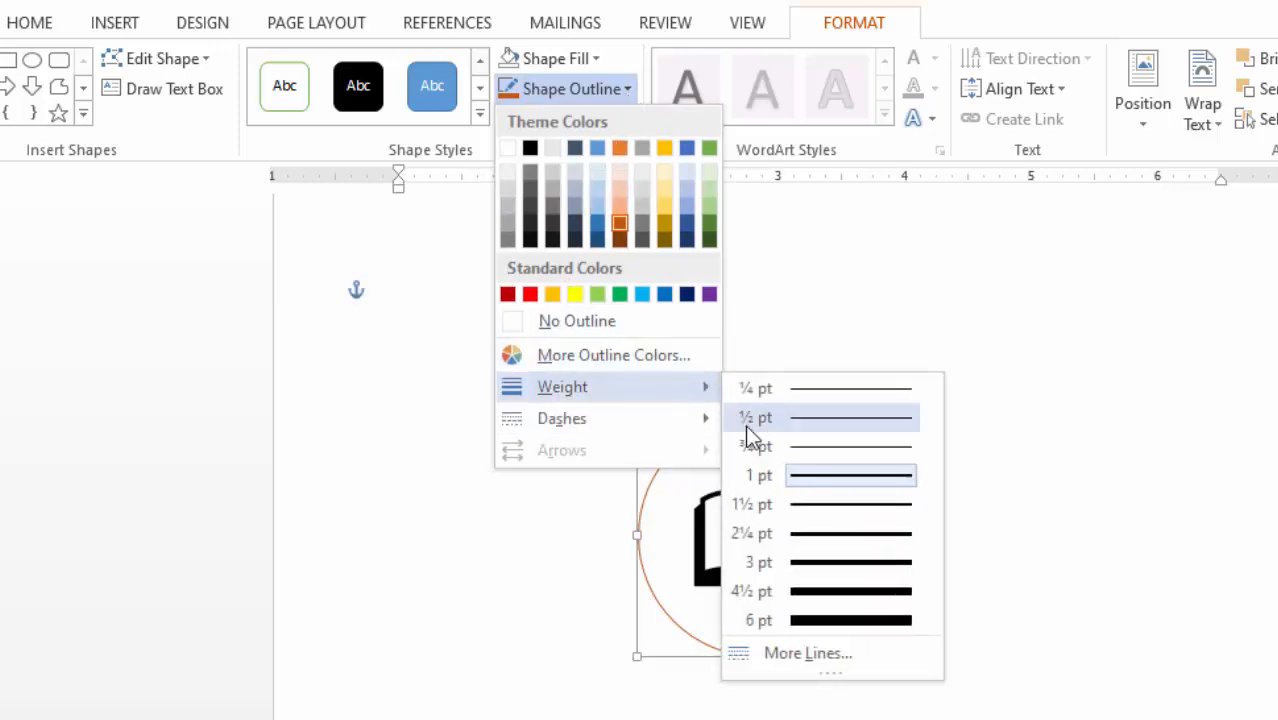
click(835, 601)
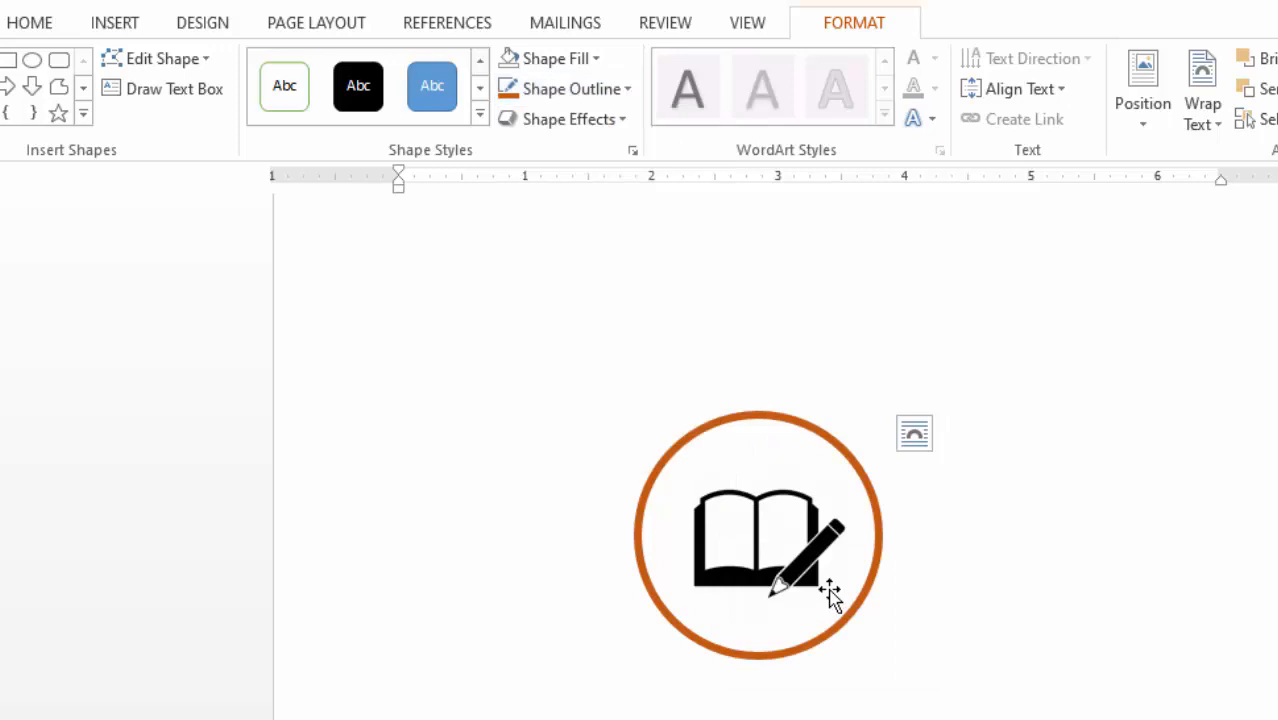
click(1043, 449)
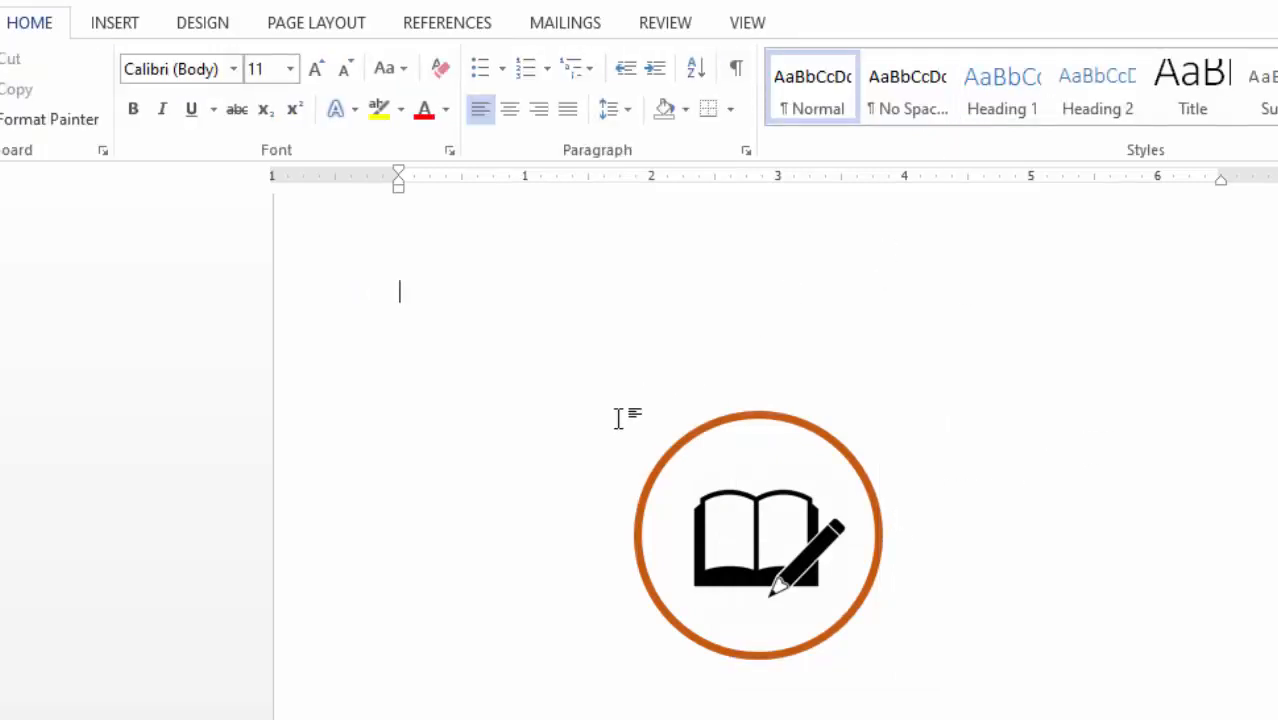
- Insert a plain black WordArt box reading 'Karen Senior School'
click(119, 24)
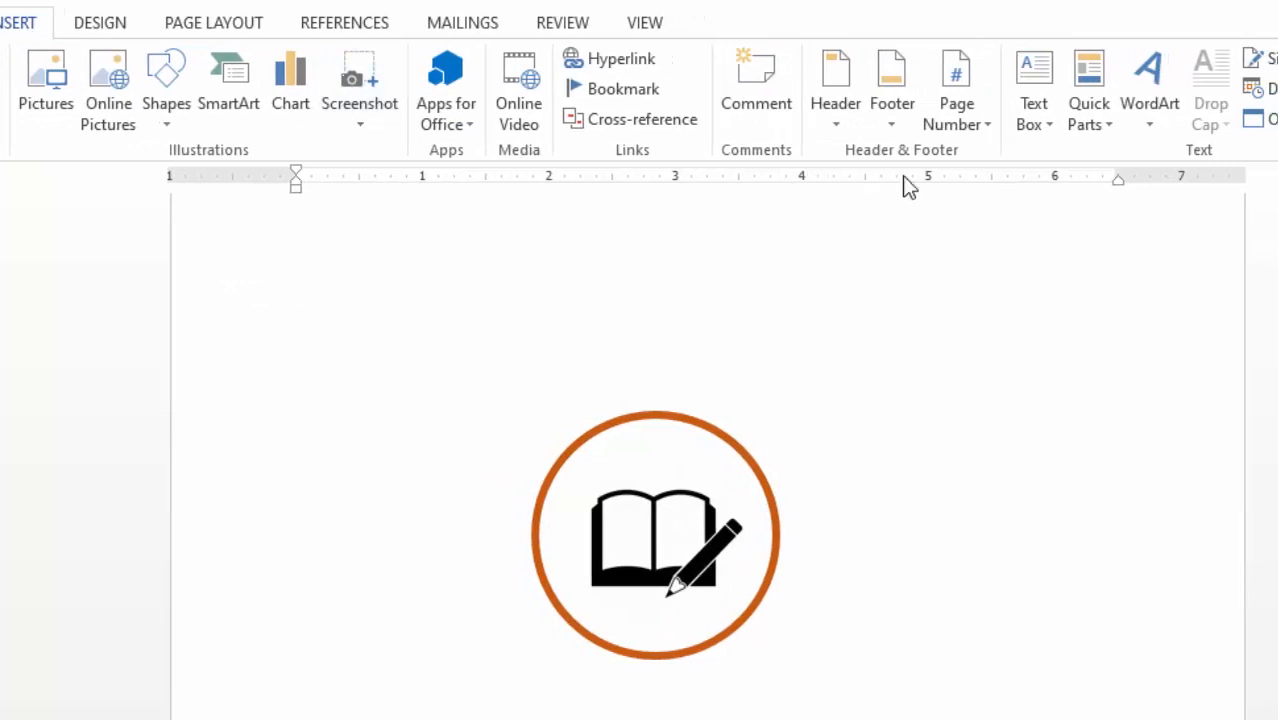
click(1157, 122)
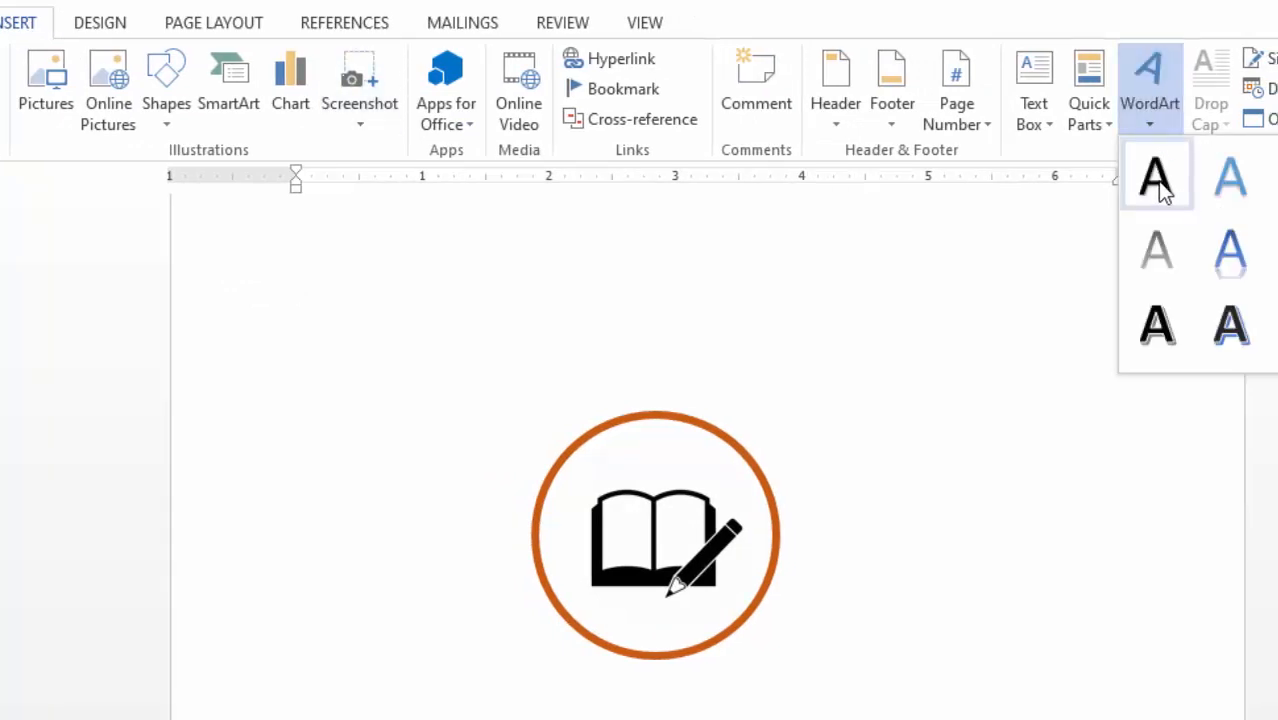
click(1157, 180)
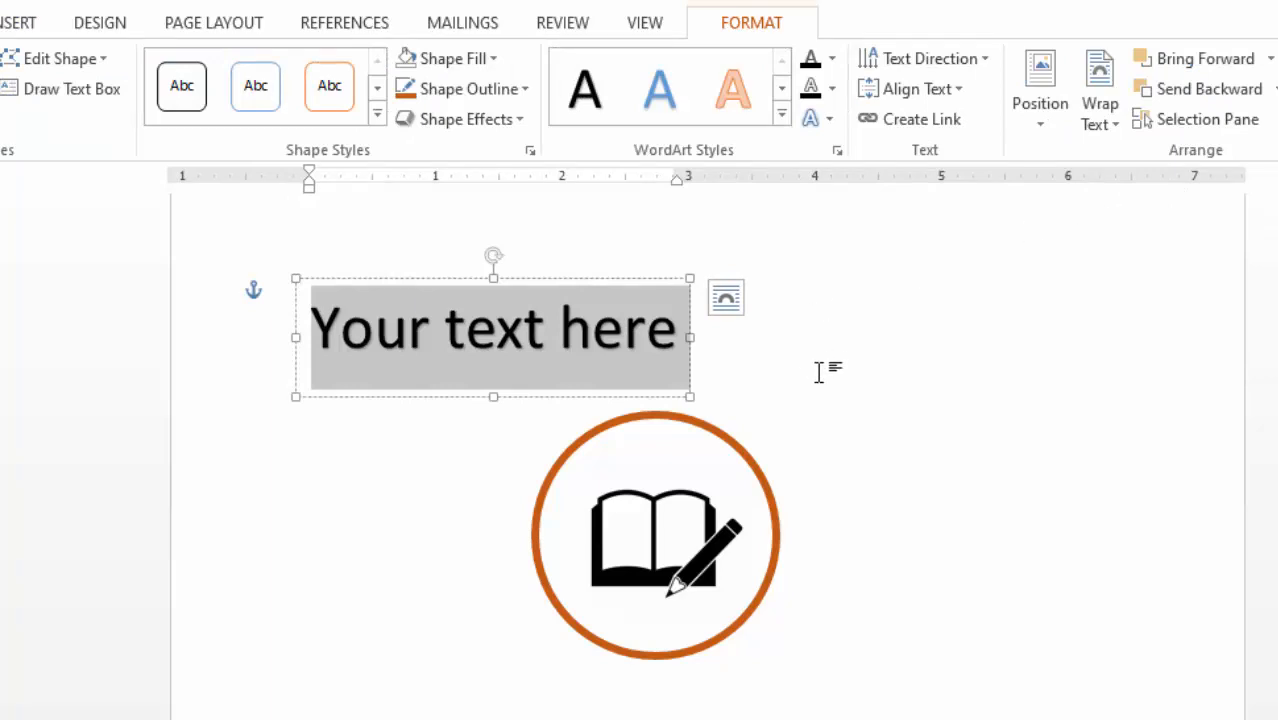
text(Kare)
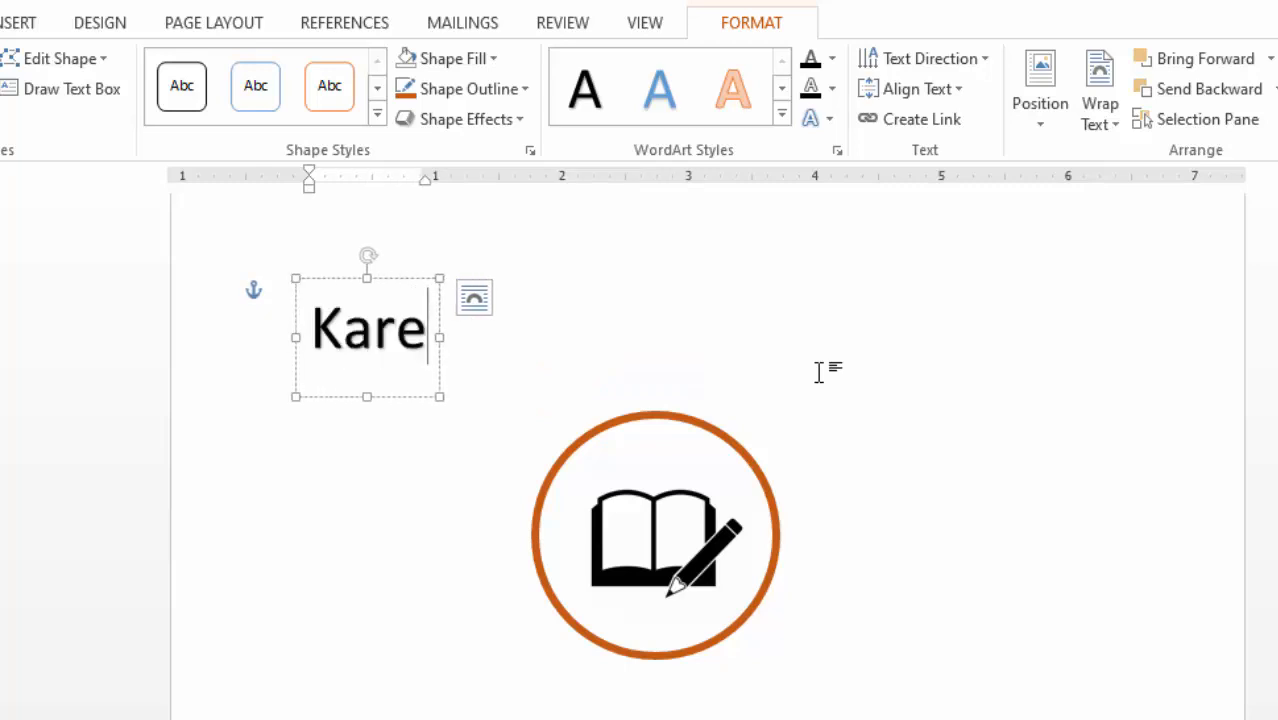
text(n Se)
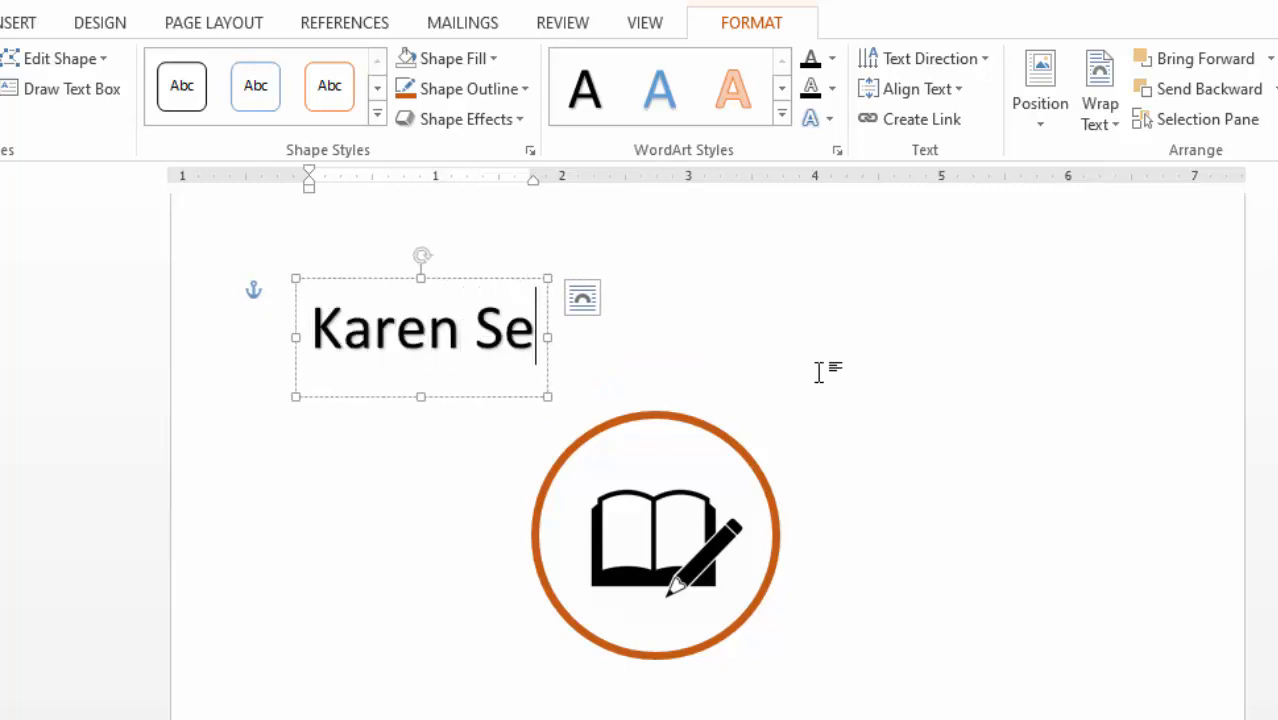
text(nior)
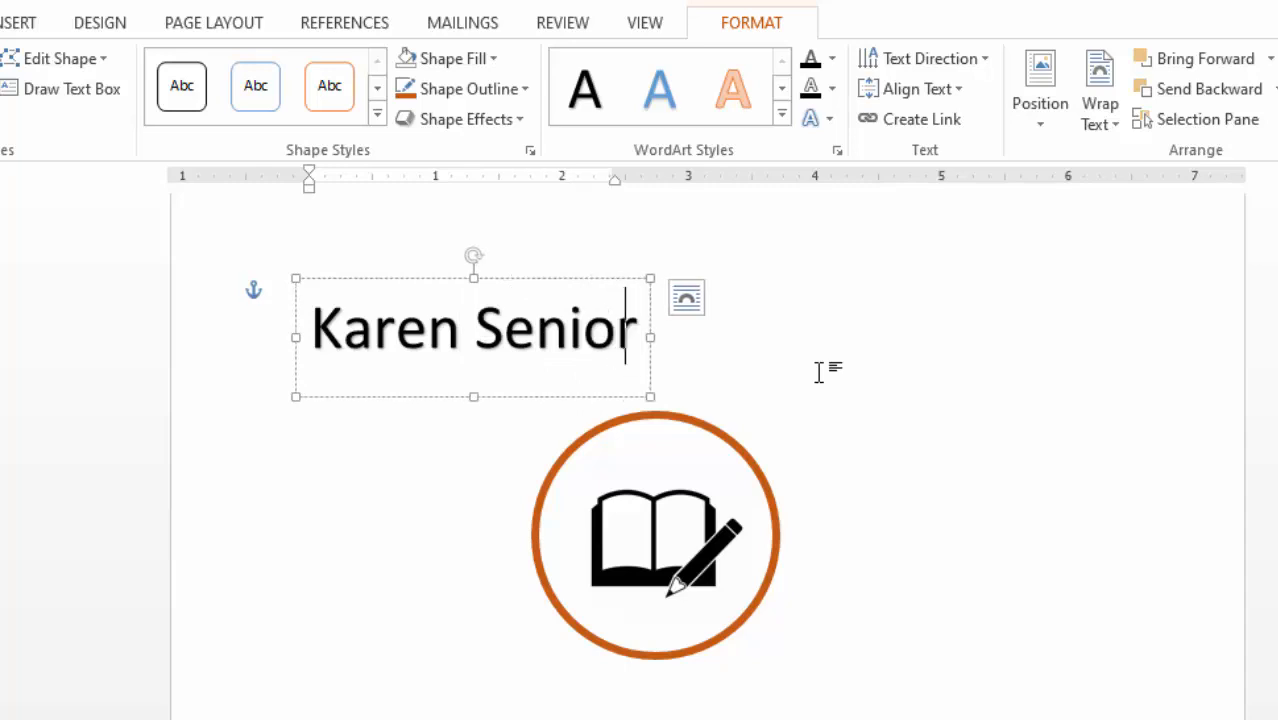
text( Sc)
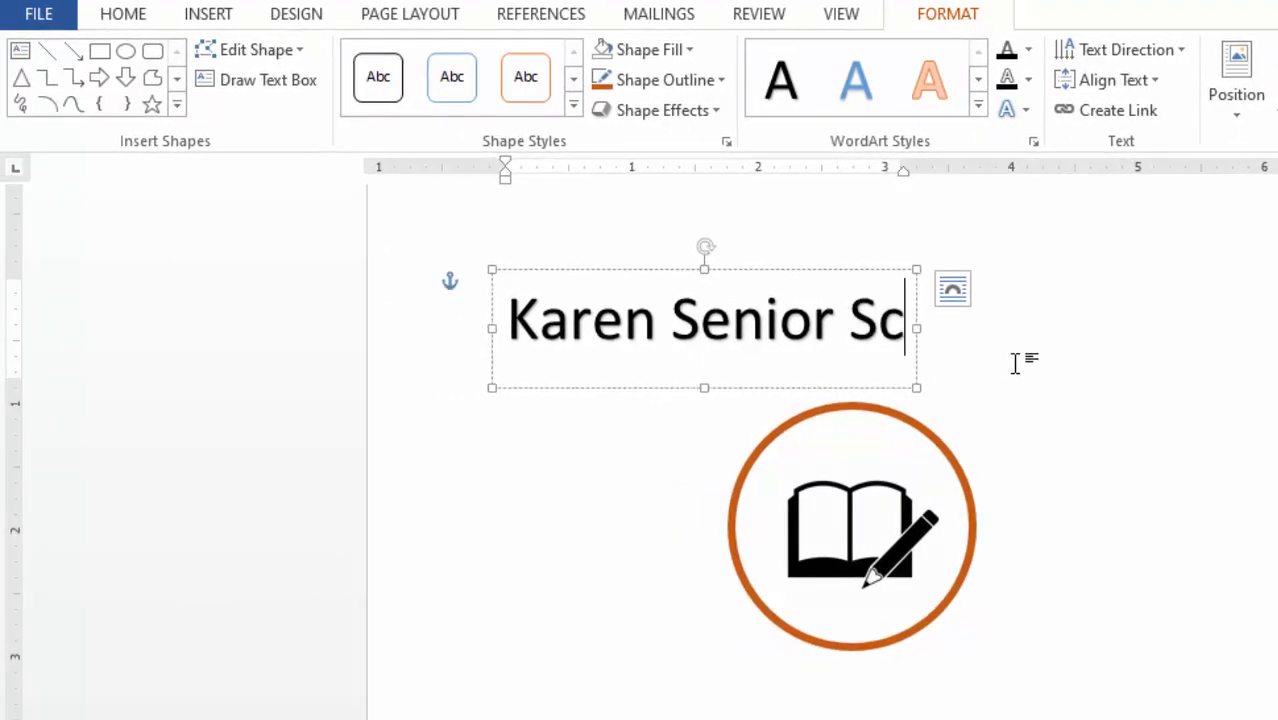
text(hool)
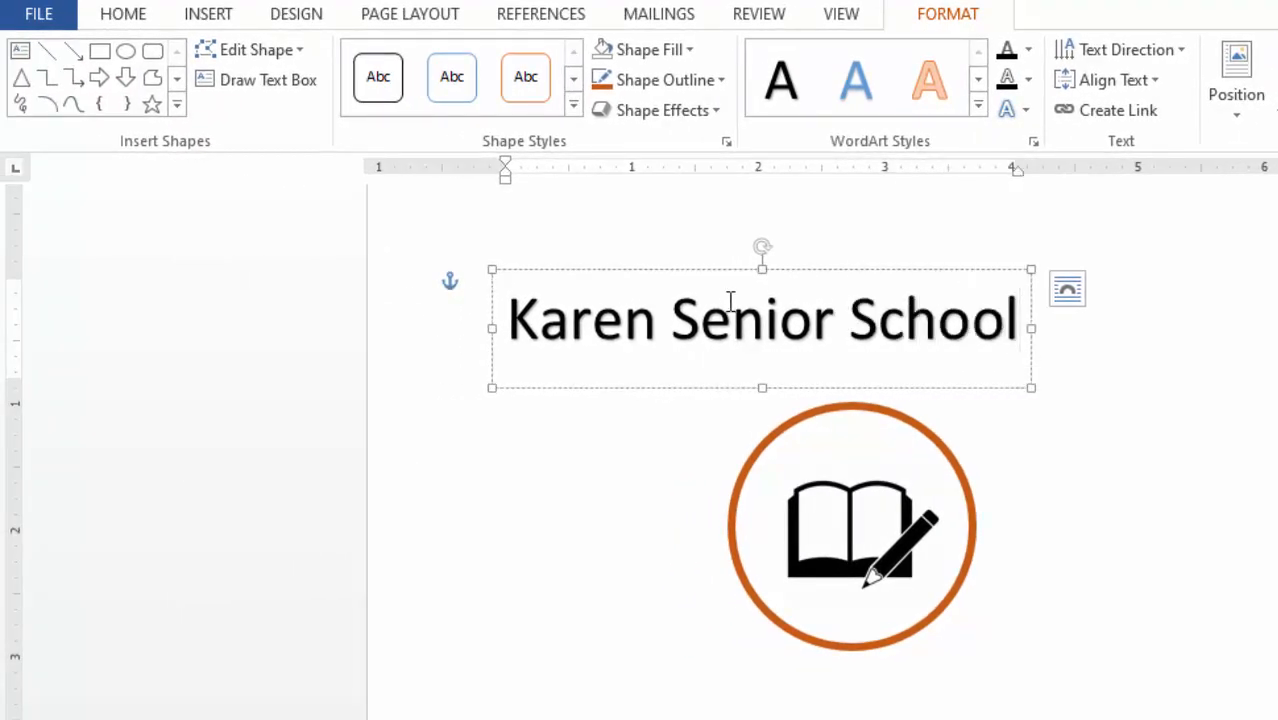
- Make the title 18 pt, Blue, Accent 1, Darker 50%, centred just above the circle
drag(510, 320, 1027, 337)
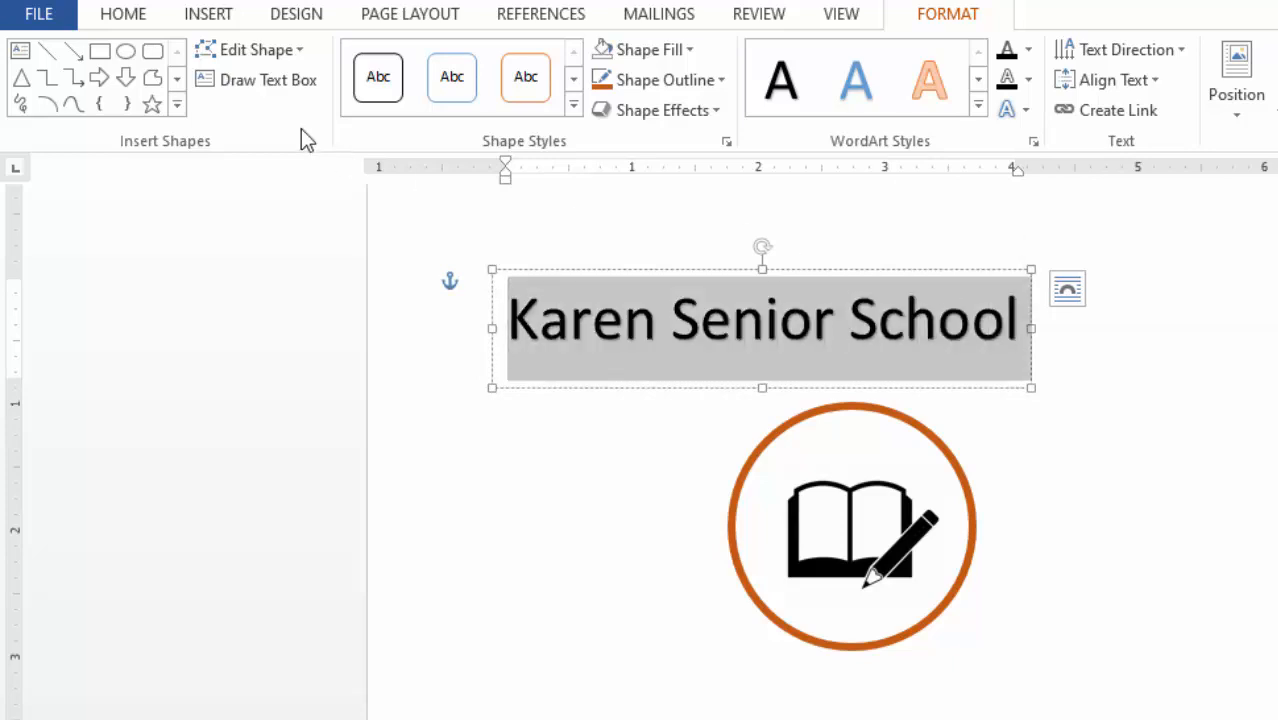
click(121, 16)
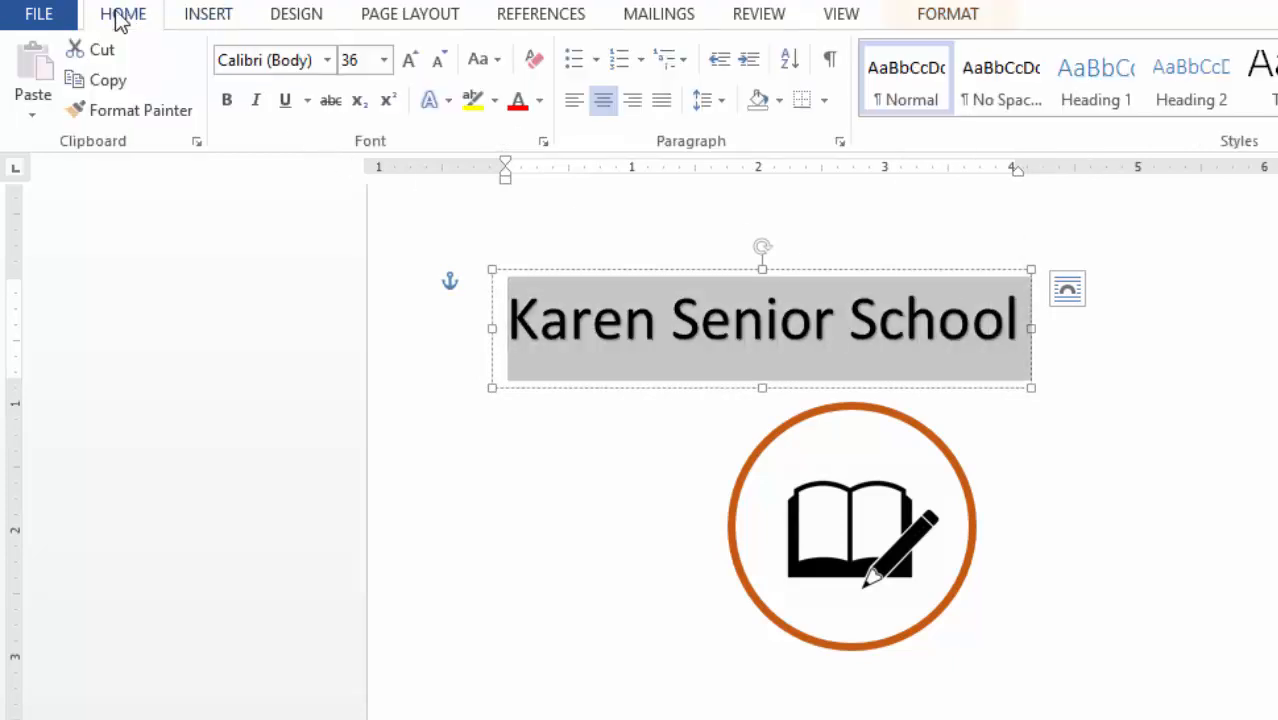
click(437, 62)
click(437, 62)
click(437, 62)
click(437, 62)
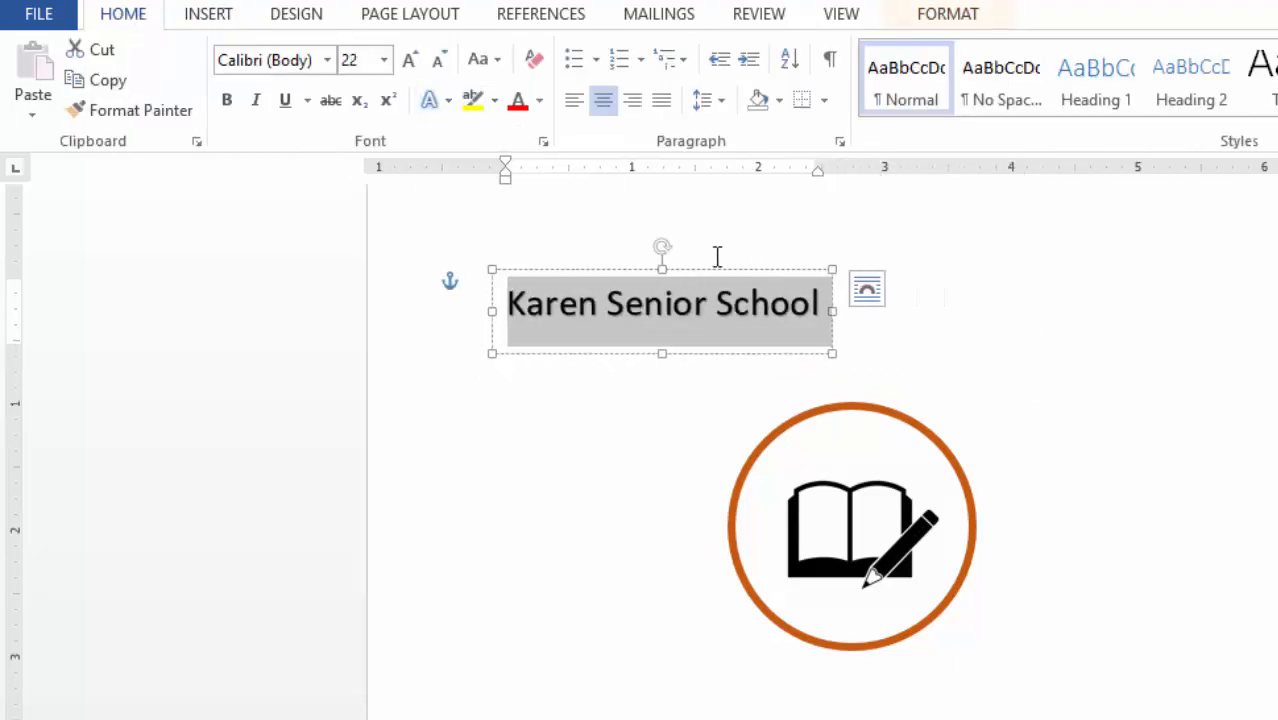
drag(741, 270, 933, 331)
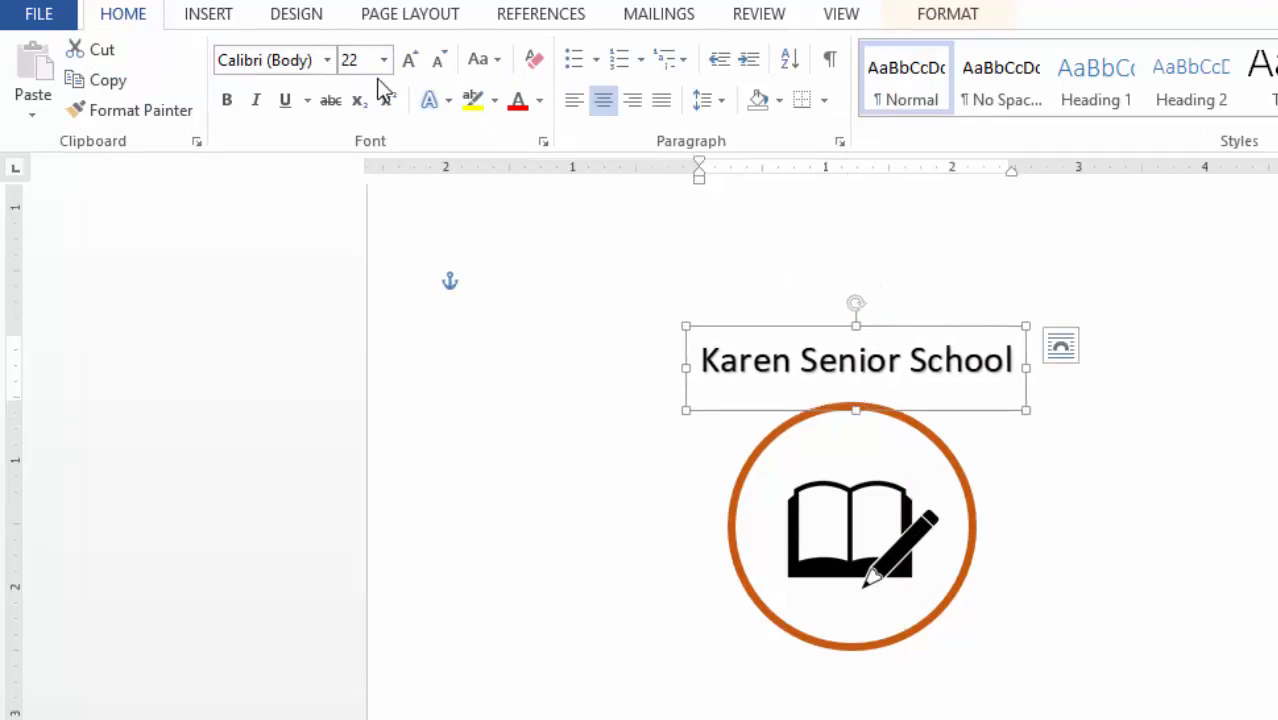
click(437, 62)
click(437, 62)
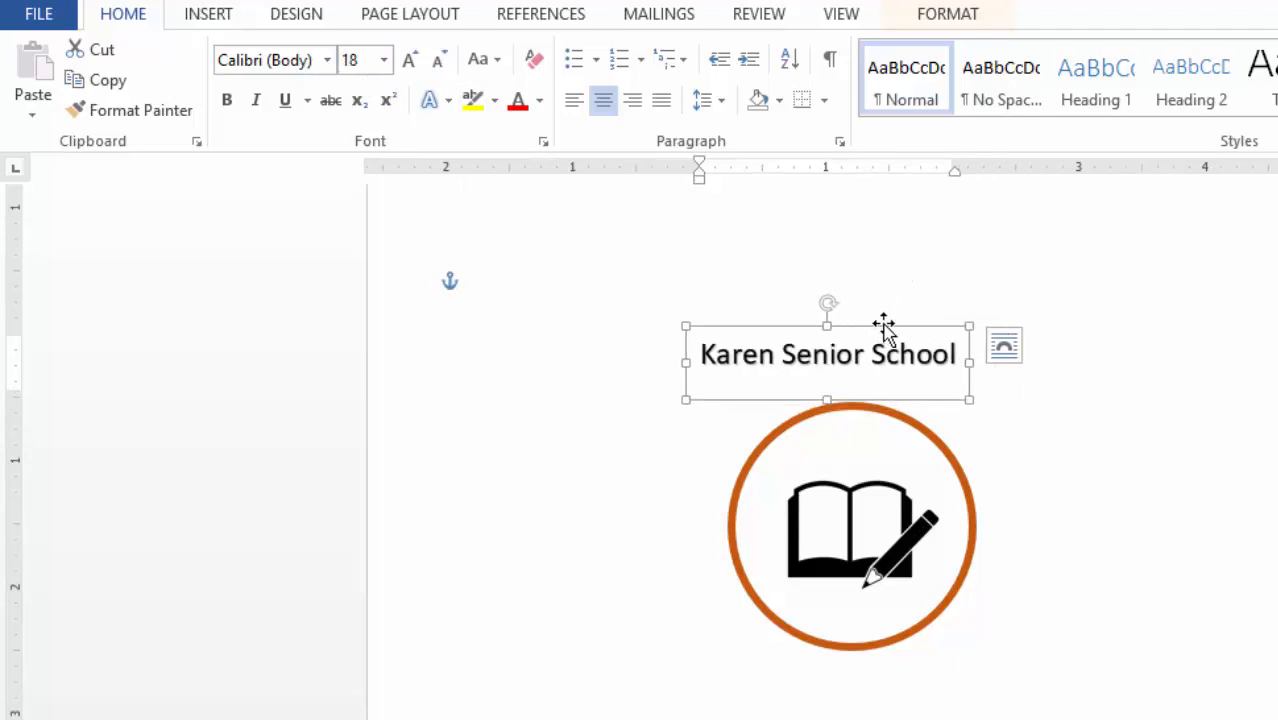
drag(884, 322, 907, 342)
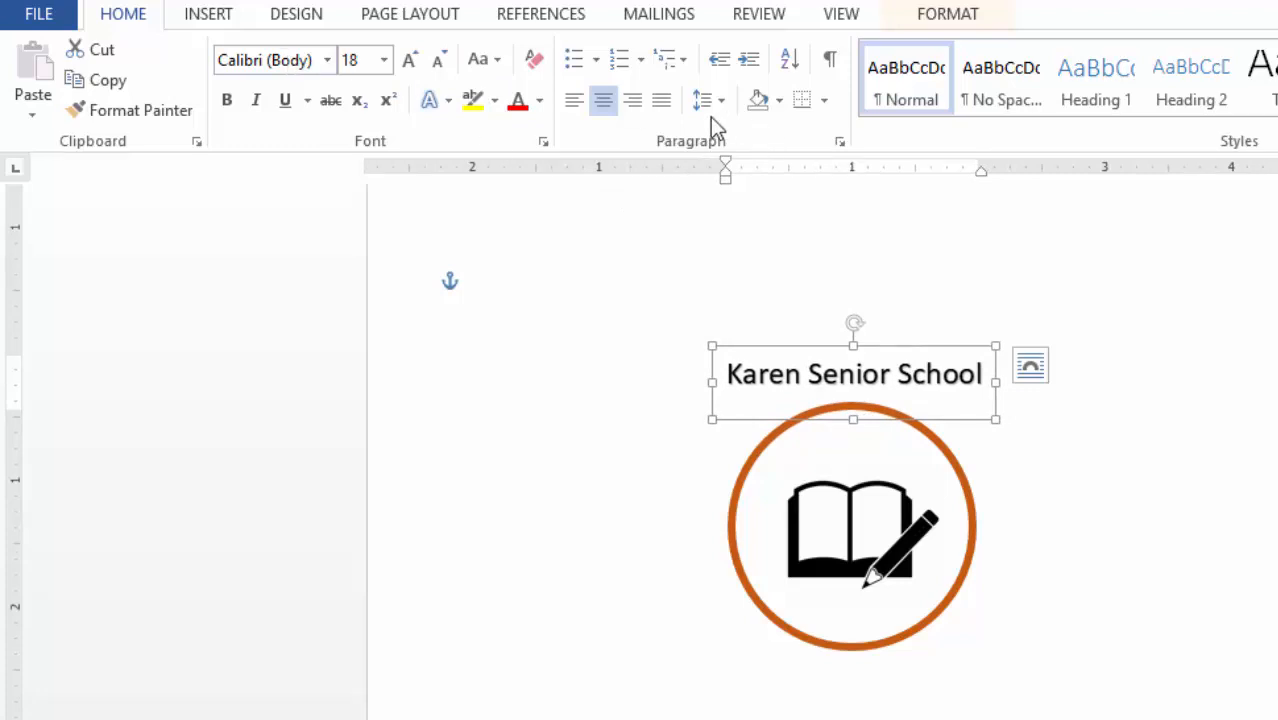
click(540, 101)
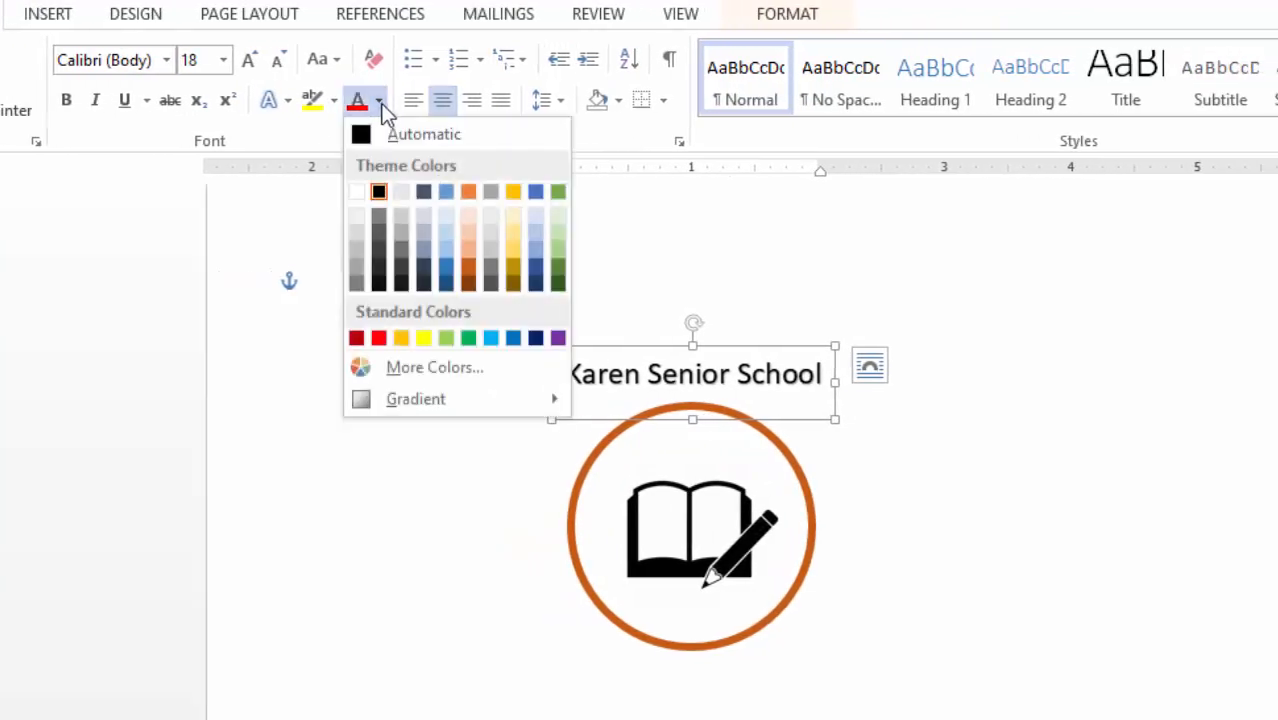
click(445, 284)
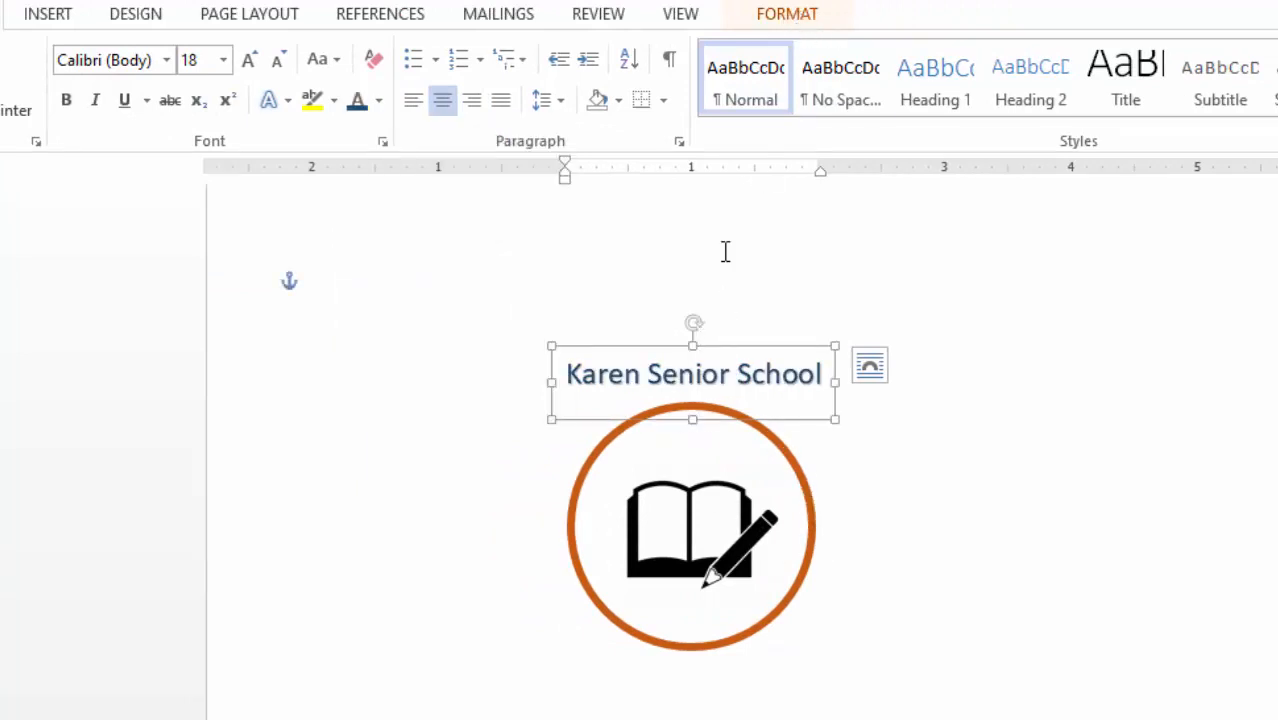
- Apply an arched Transform text effect to the Karen Senior School title
click(799, 28)
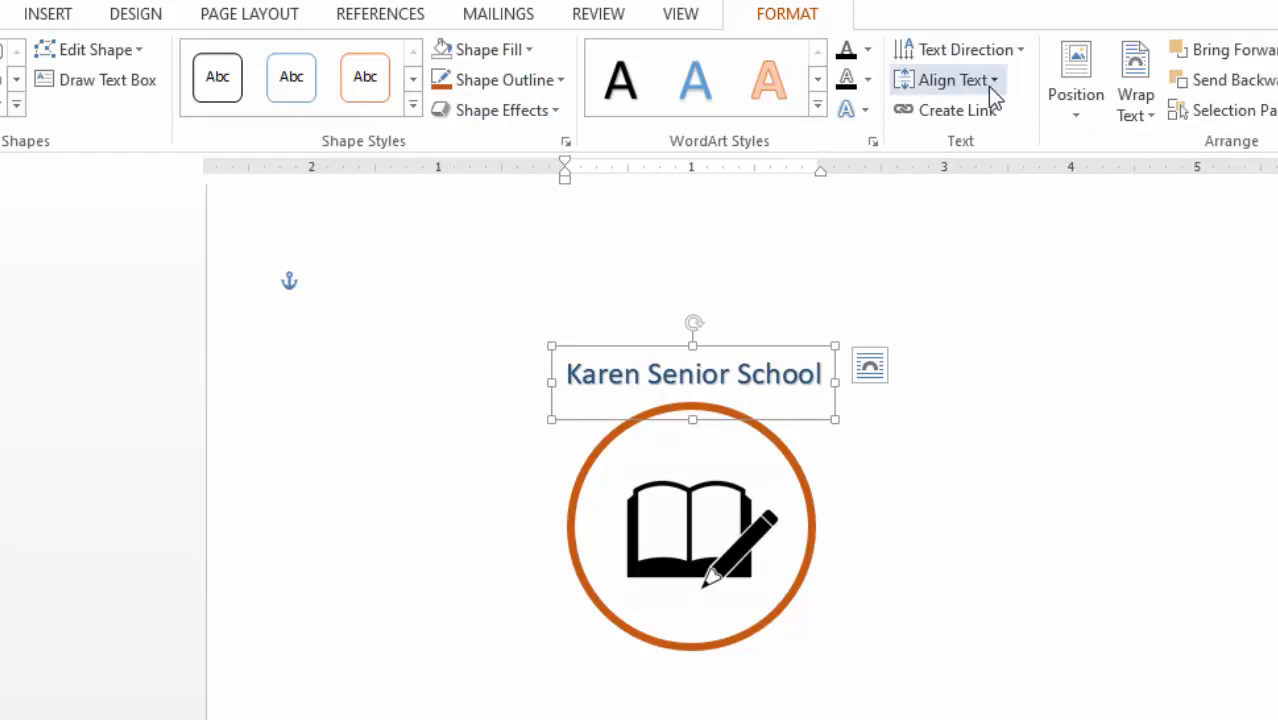
click(866, 112)
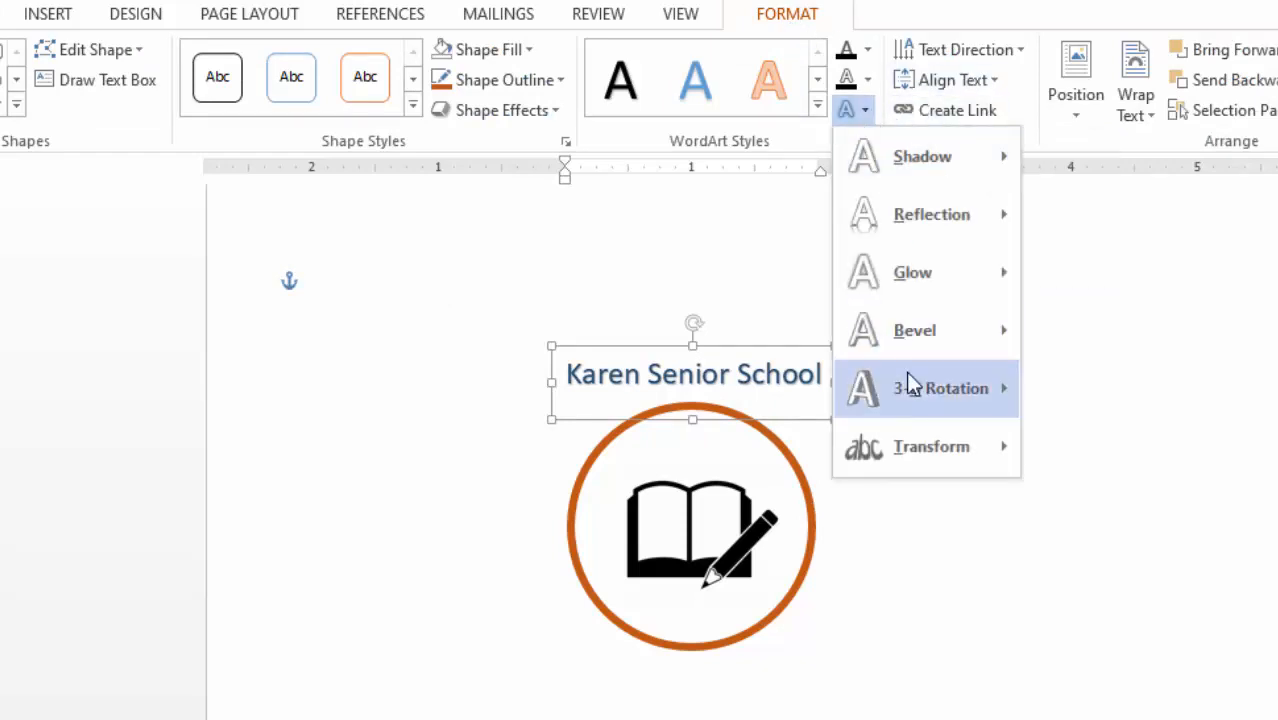
mouse_move(909, 449)
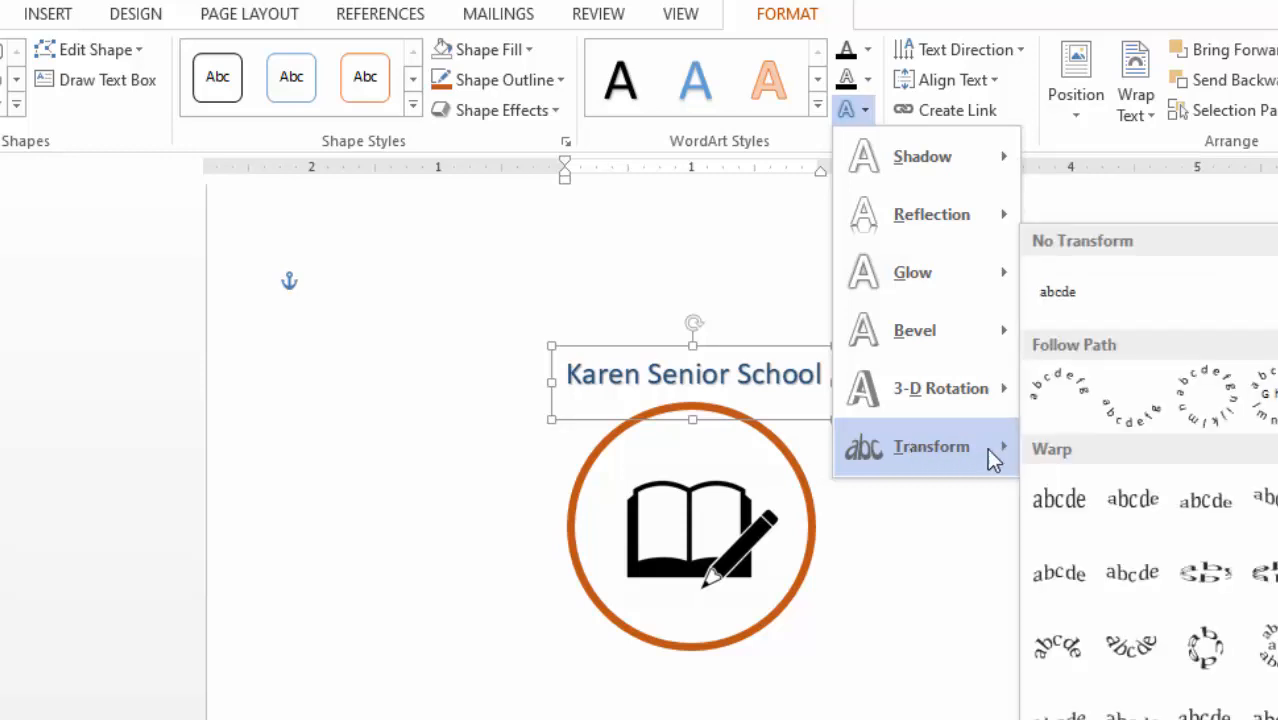
click(1066, 410)
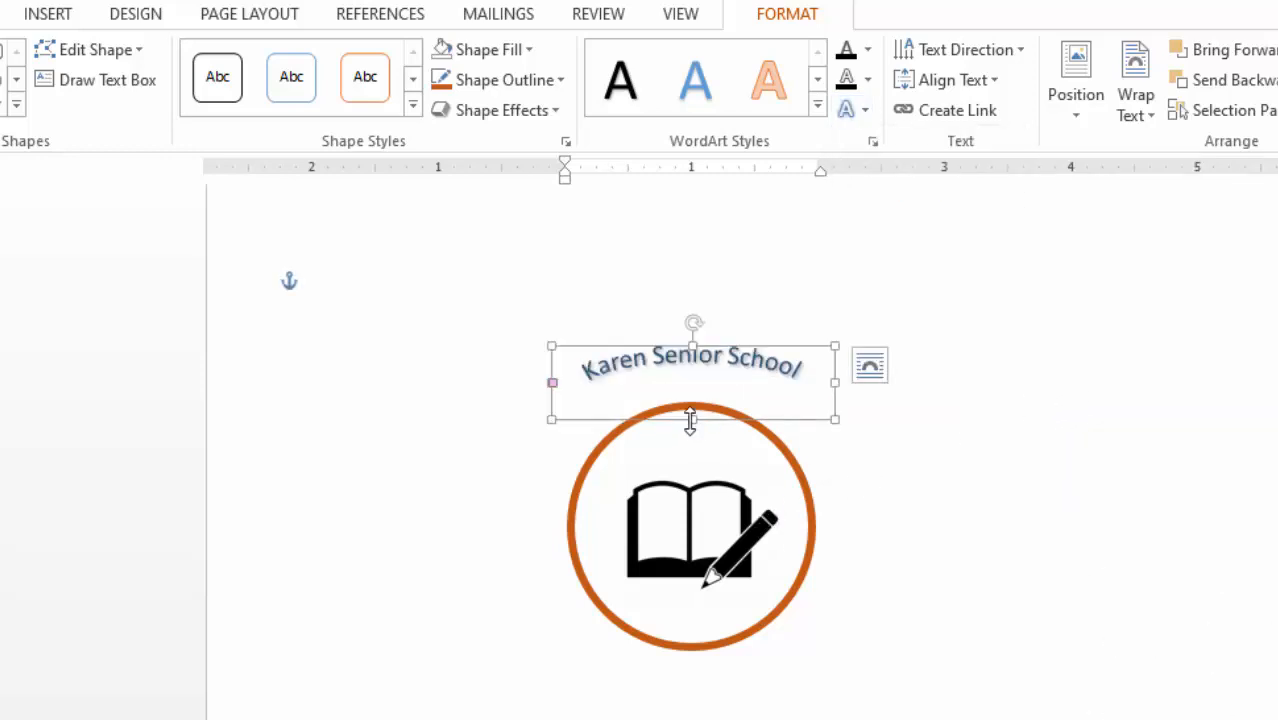
- Make the arched title box taller and narrower, then nudge it onto the circle's top
drag(690, 419, 760, 495)
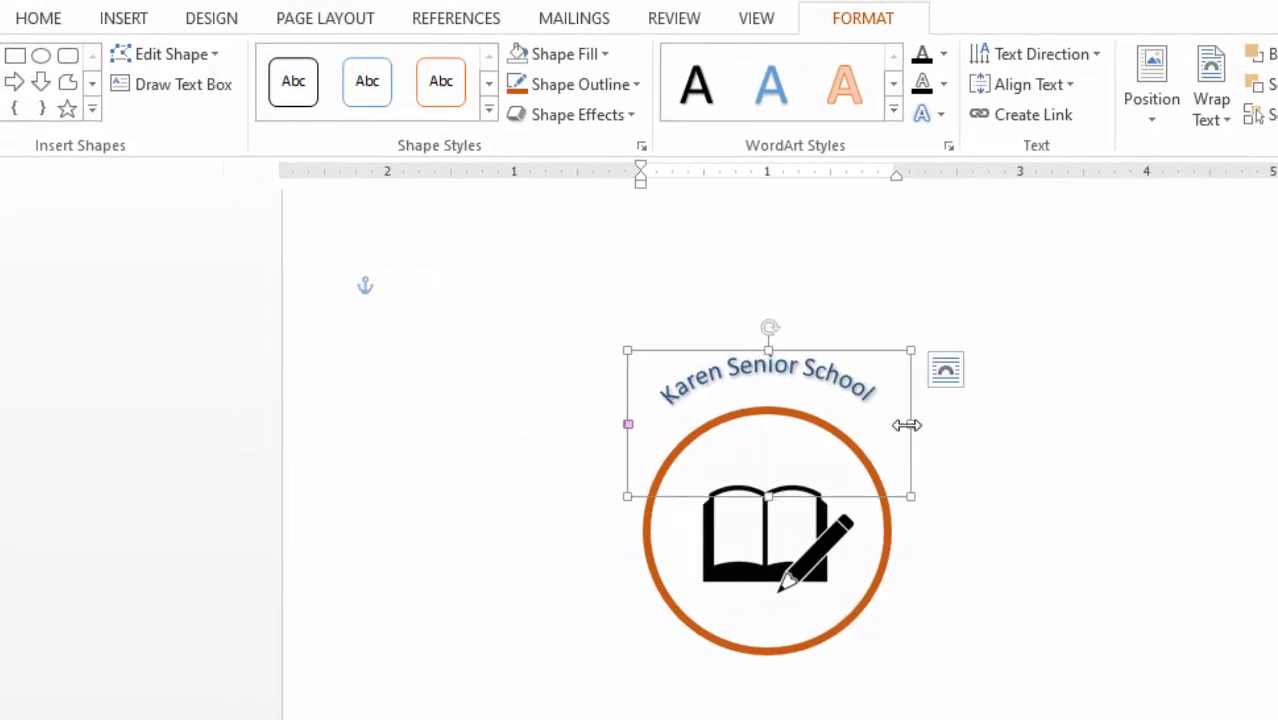
drag(906, 425, 900, 425)
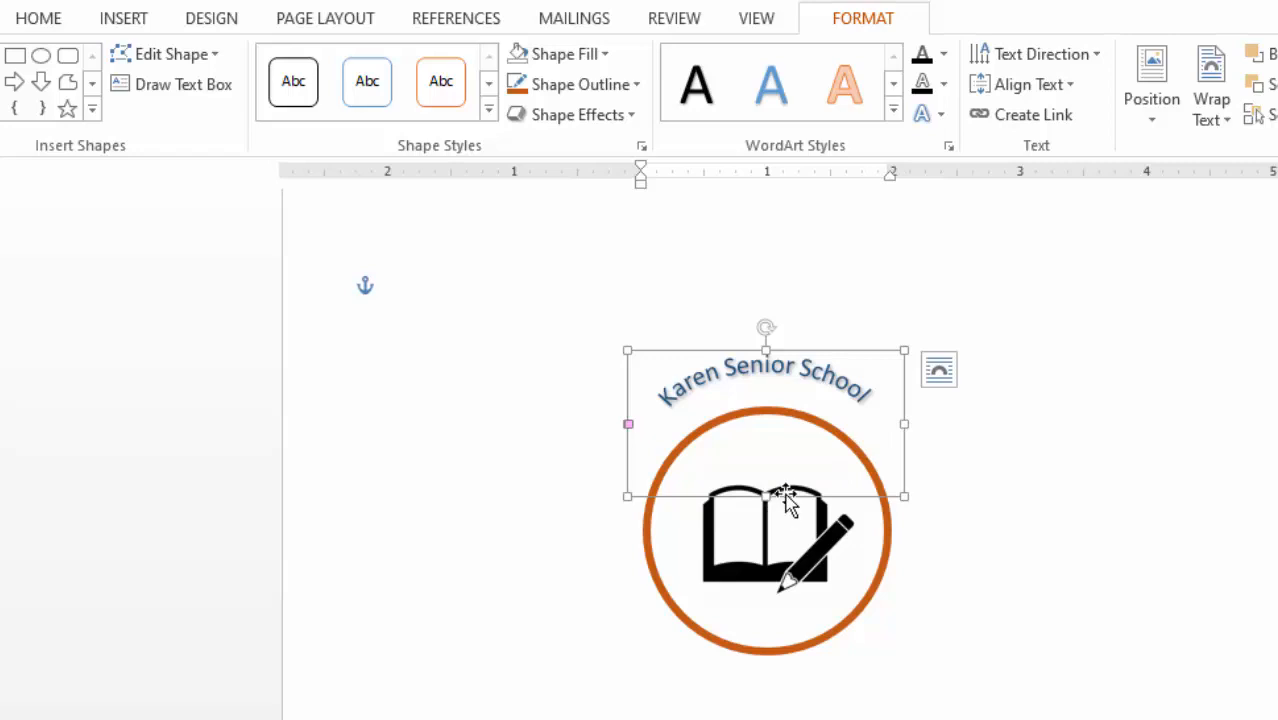
drag(787, 503, 780, 513)
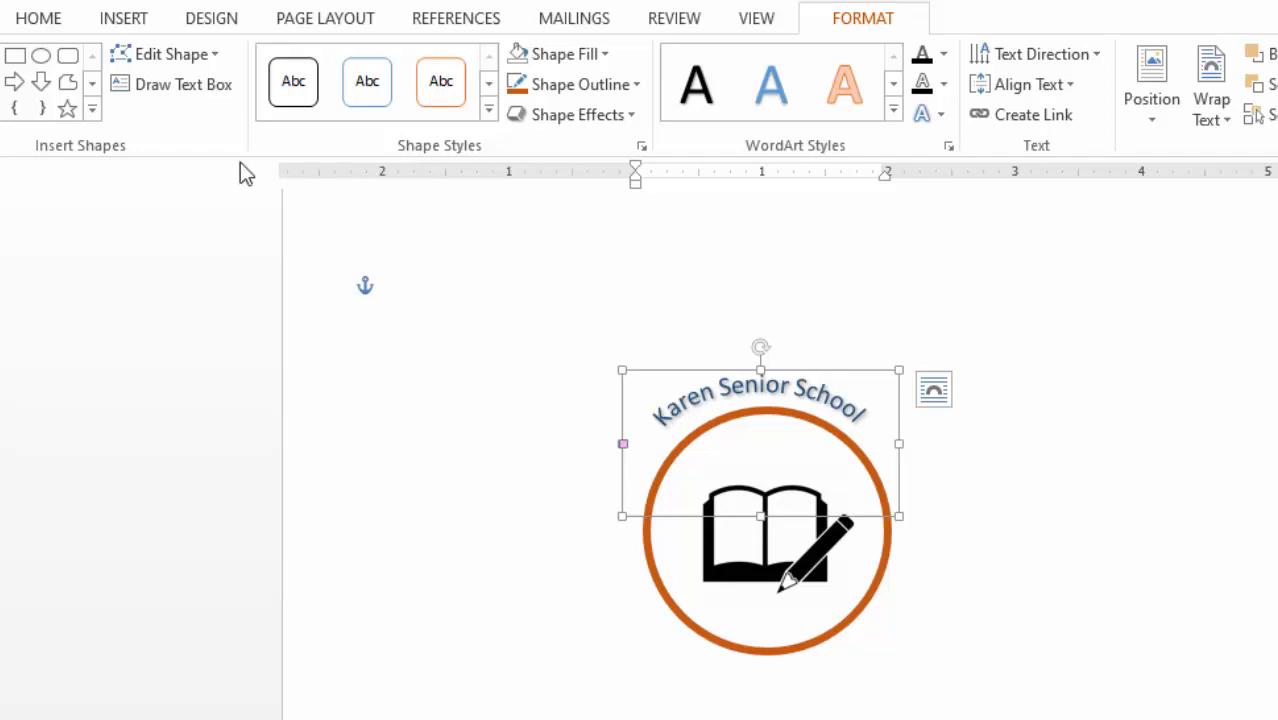
- Grow the arched title from 18 to 22 pt and widen its box so the arc spreads
click(40, 20)
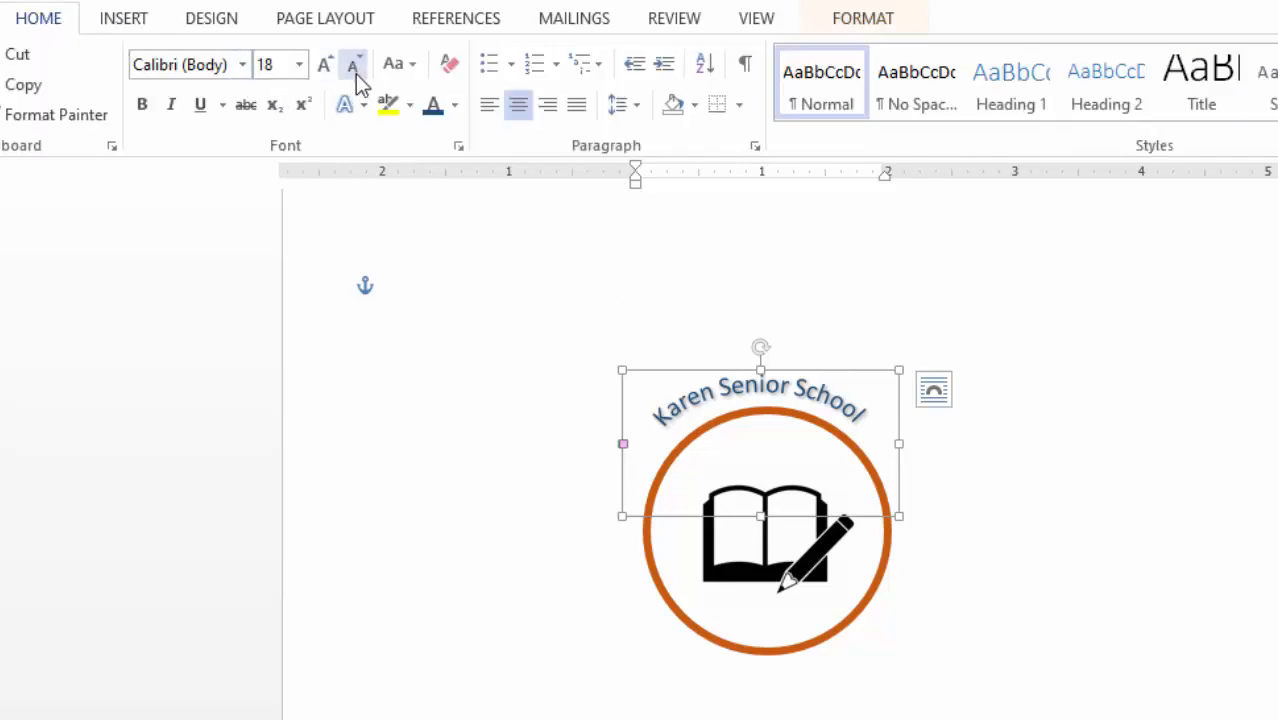
click(322, 65)
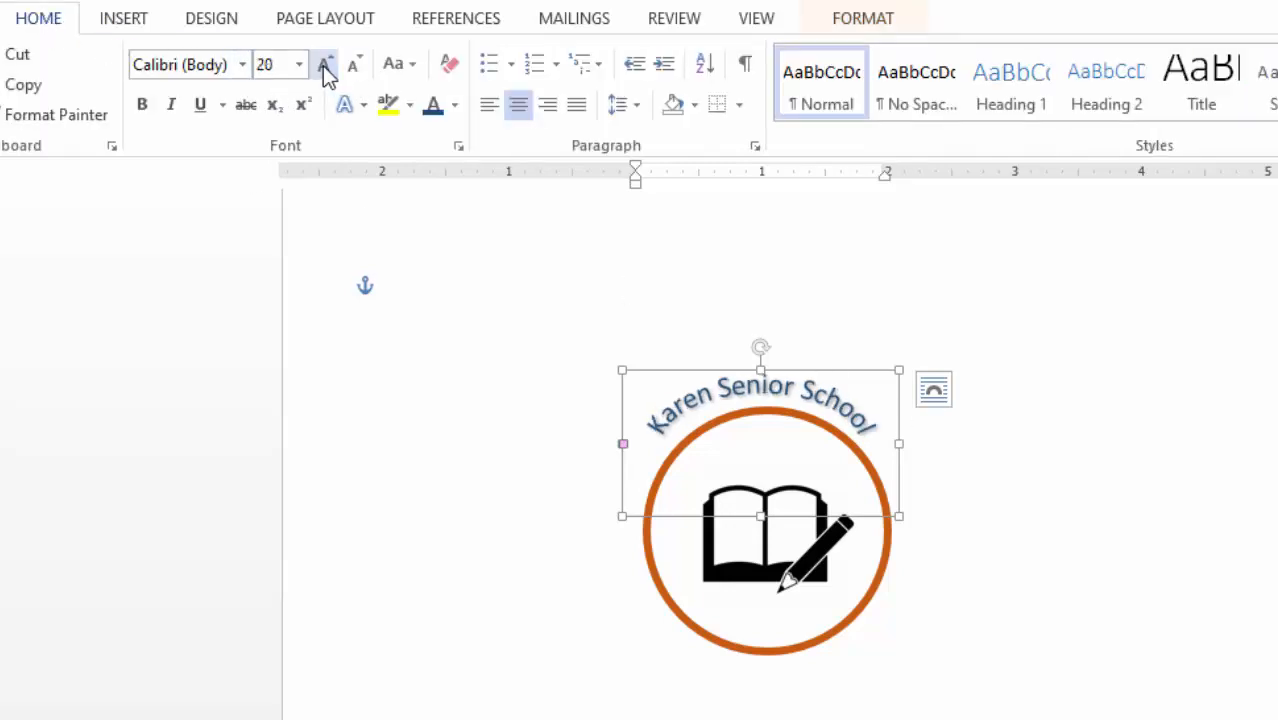
click(322, 65)
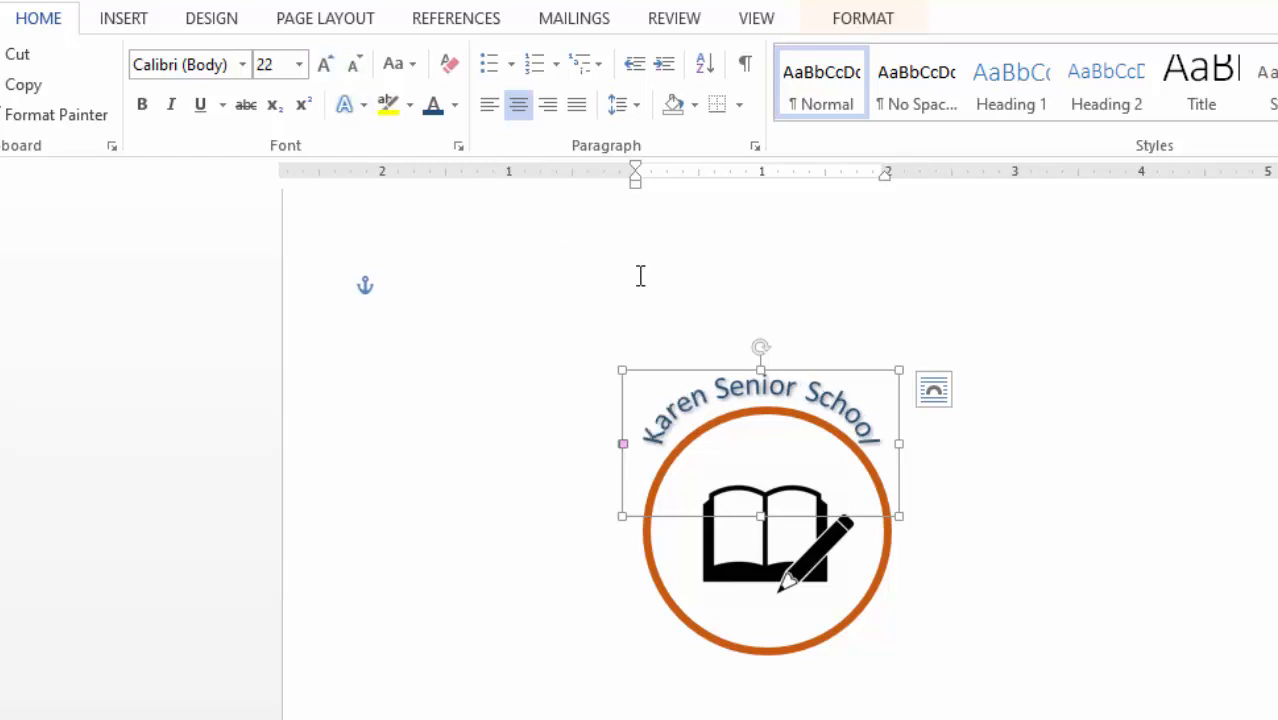
mouse_move(897, 441)
mouse_down()
mouse_move(921, 439)
mouse_move(904, 442)
mouse_up()
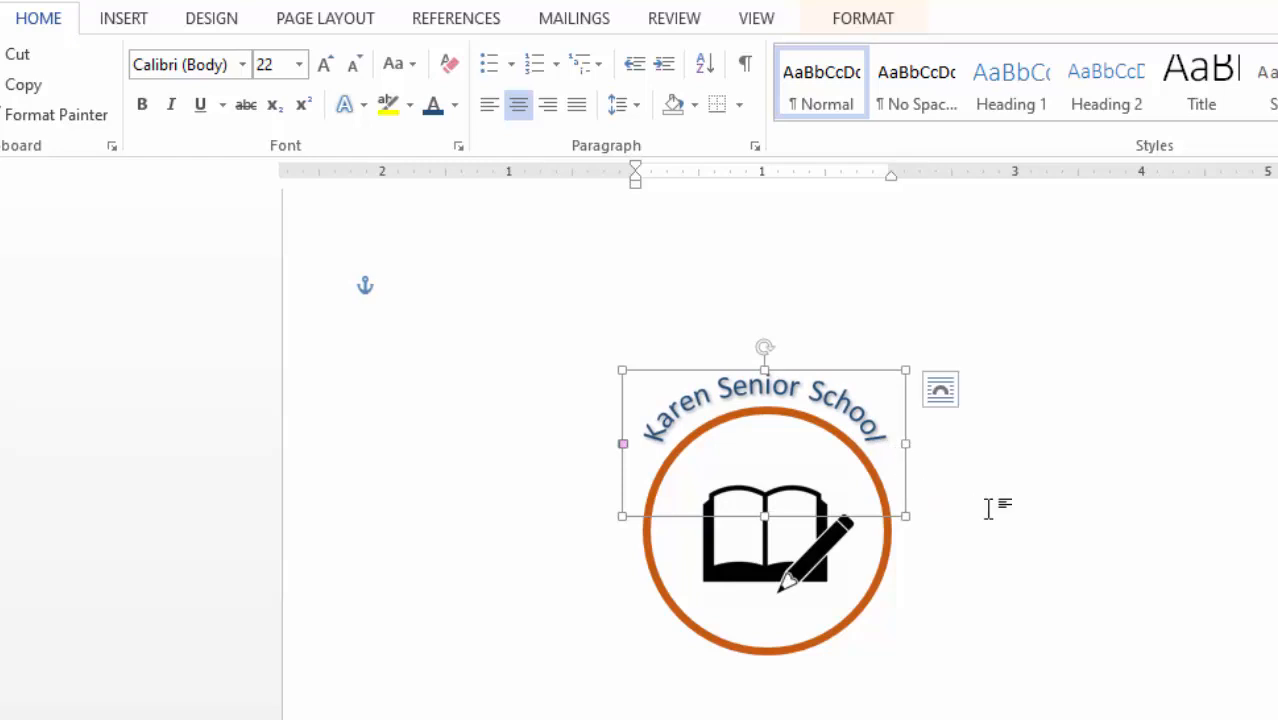
click(1035, 432)
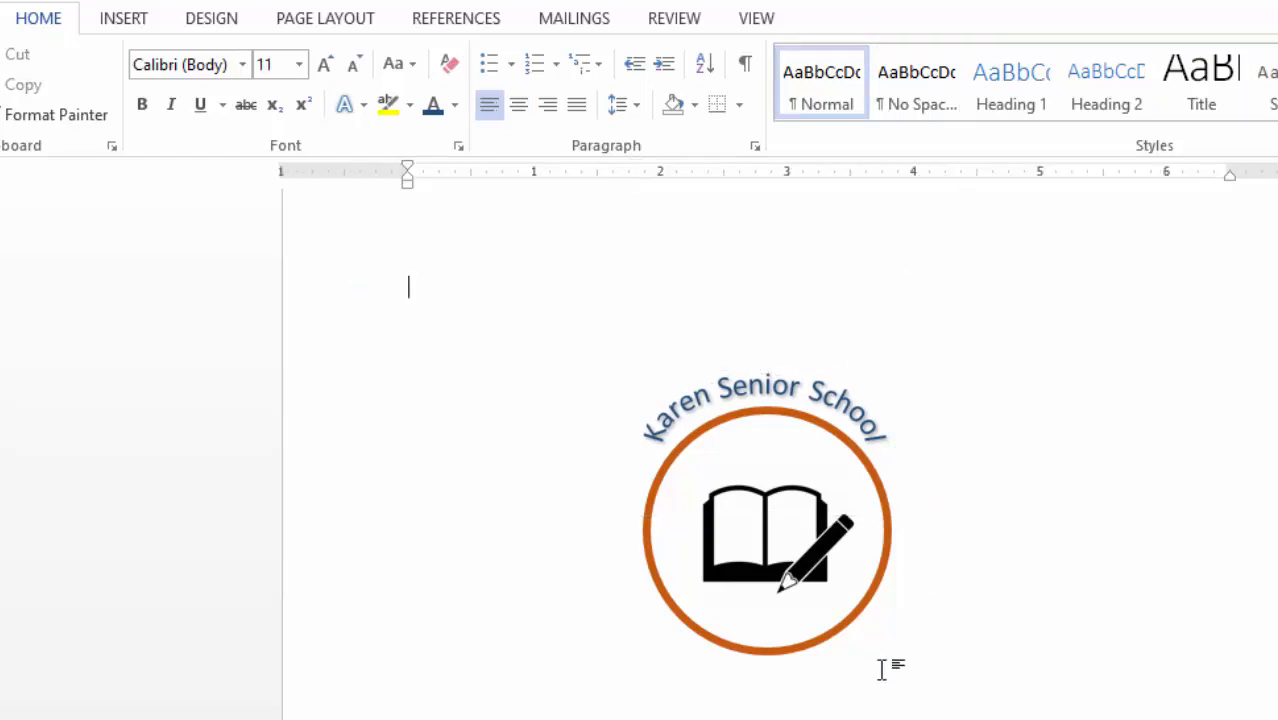
- Duplicate the orange circle around the icon
click(640, 510)
click(883, 562)
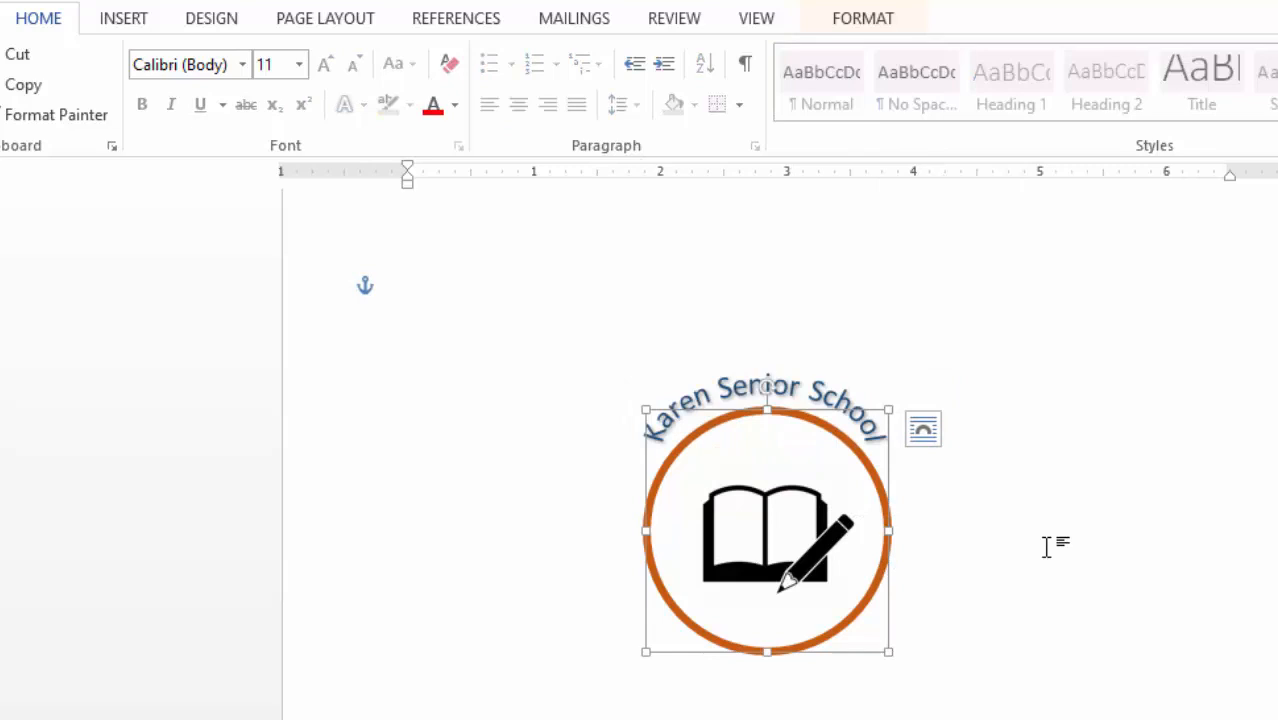
key(ctrl+v)
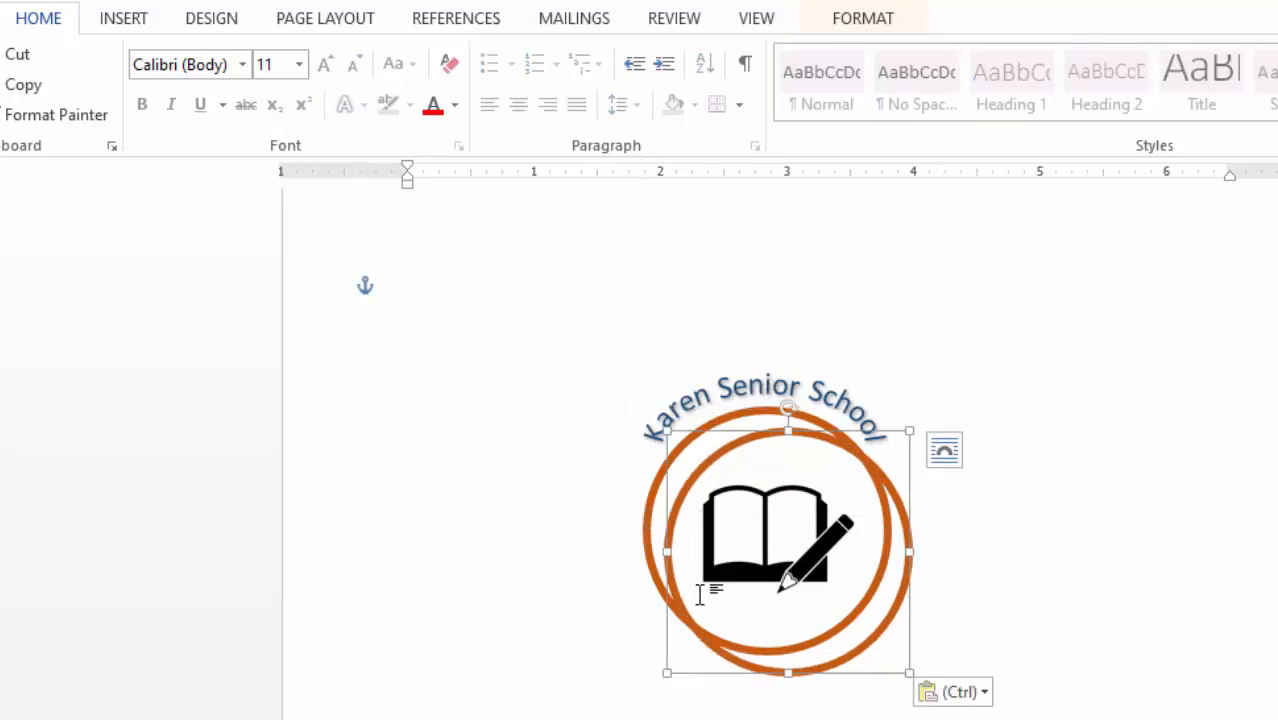
click(897, 672)
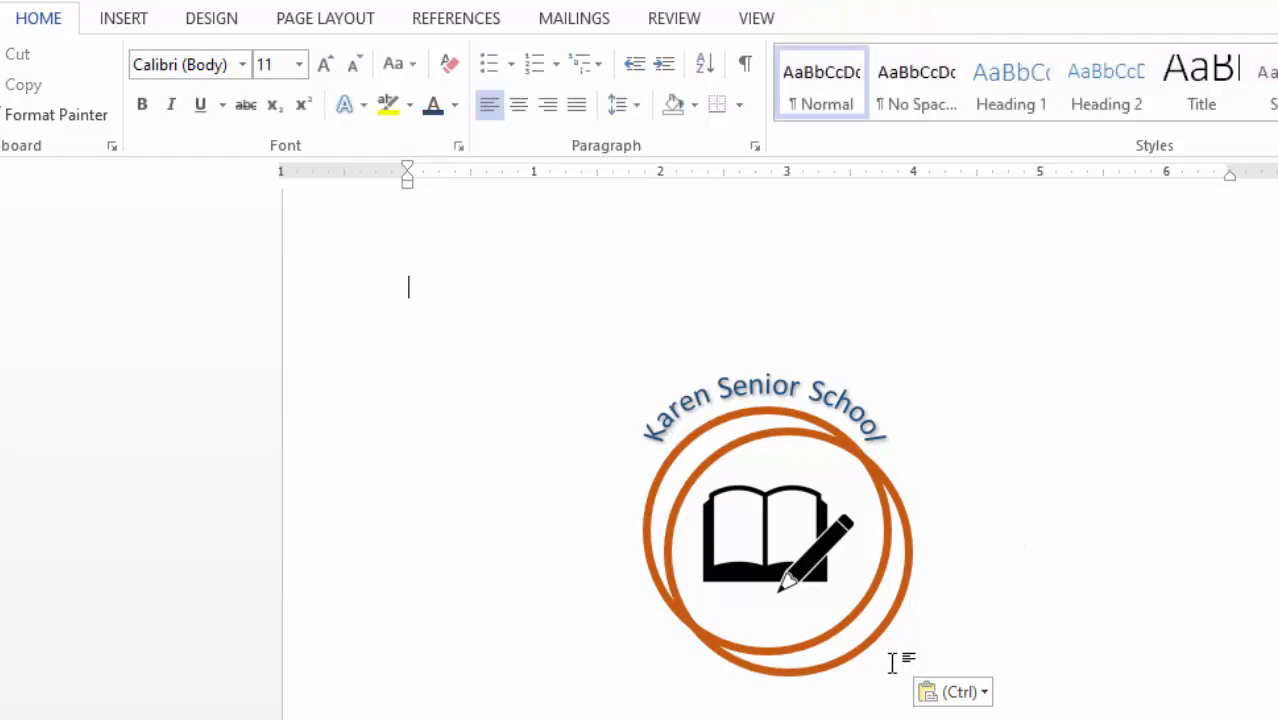
click(855, 650)
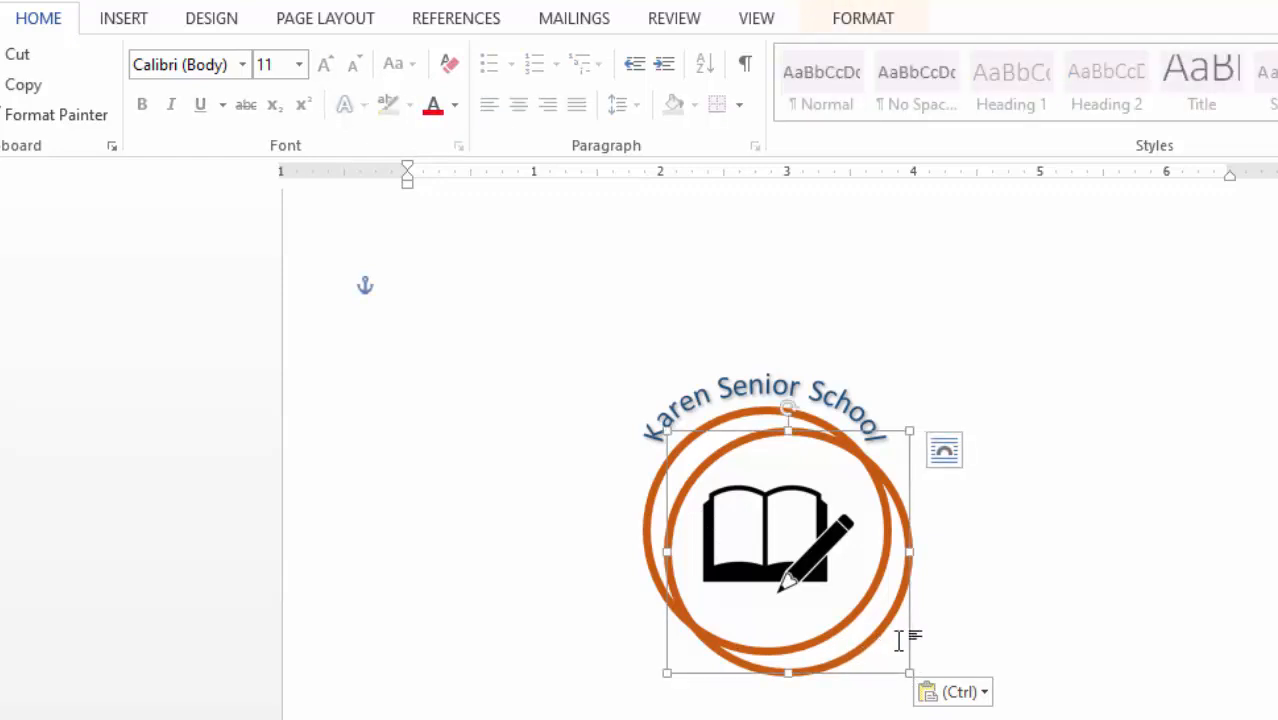
- Move the circle copy up over the title and stretch it wider and taller into an oval
drag(846, 674, 819, 590)
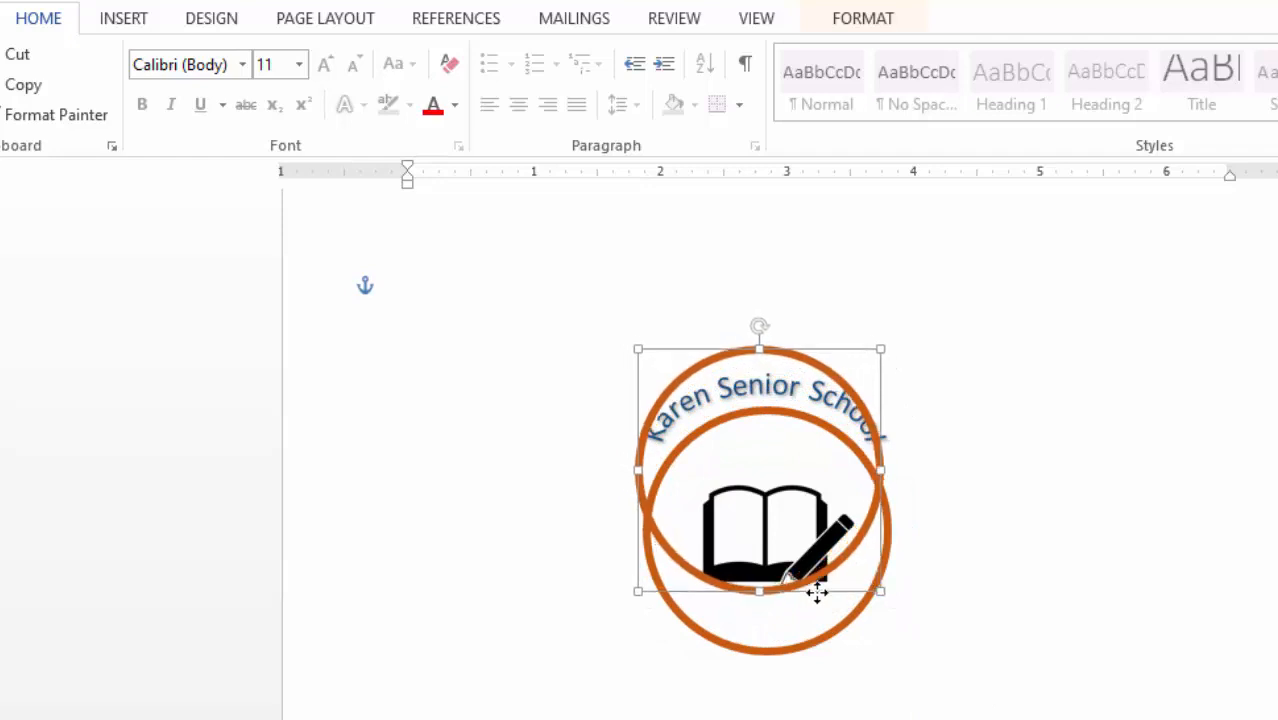
drag(636, 465, 613, 464)
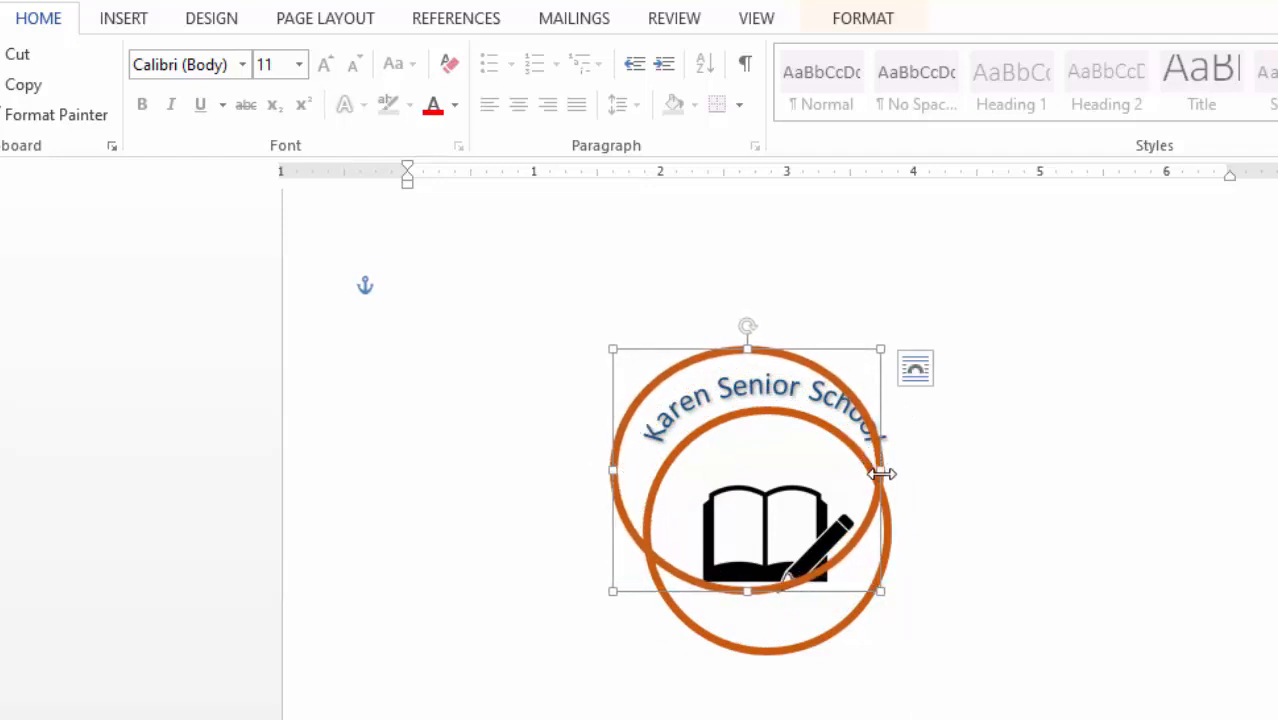
drag(881, 473, 914, 470)
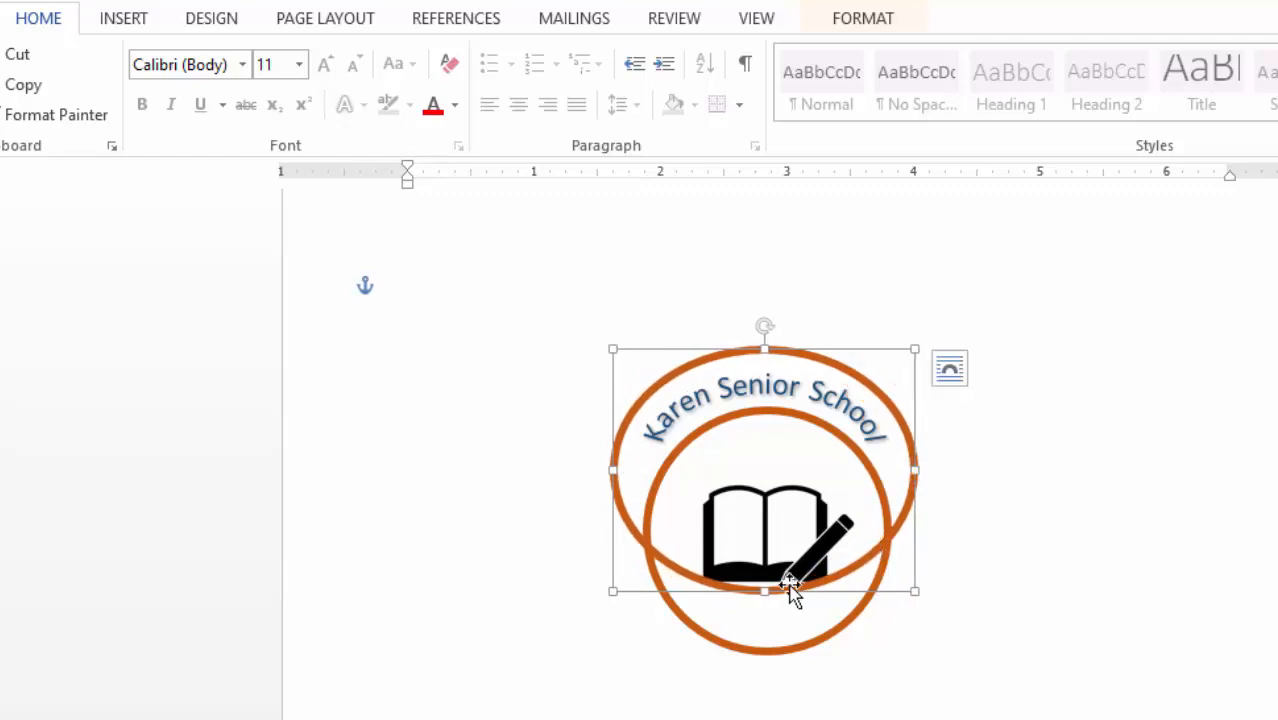
drag(765, 592, 769, 605)
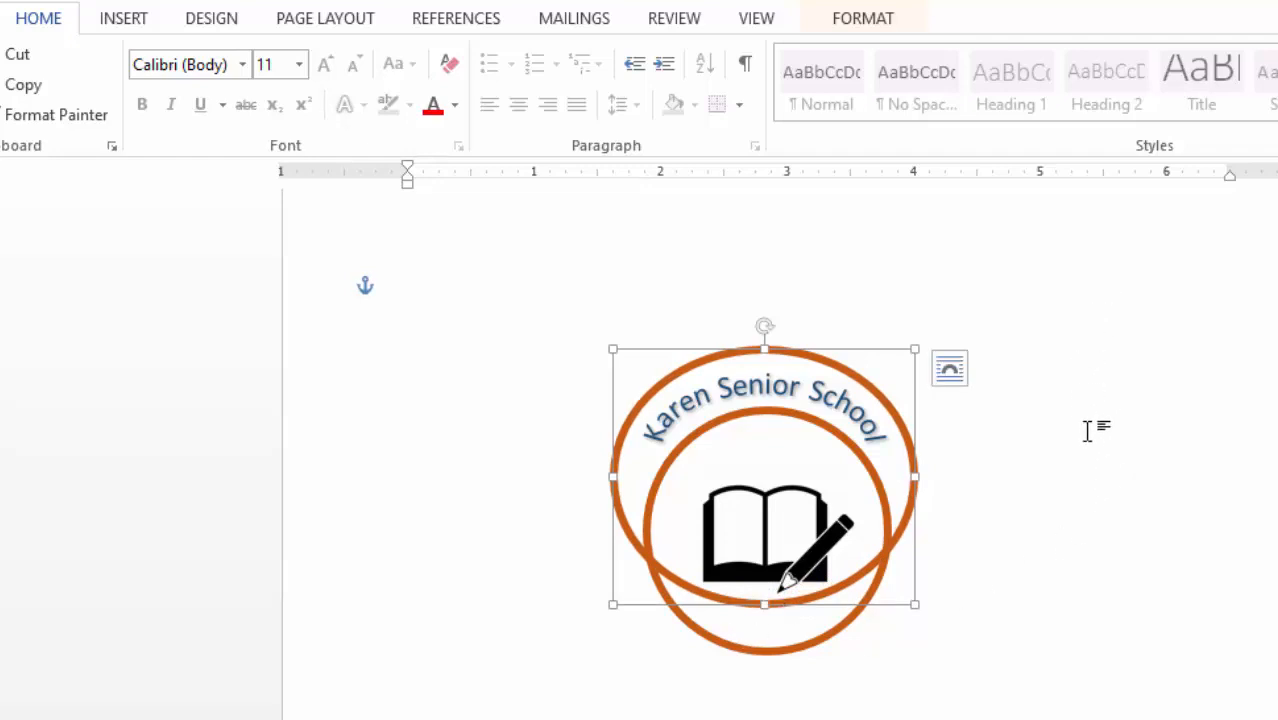
click(1085, 381)
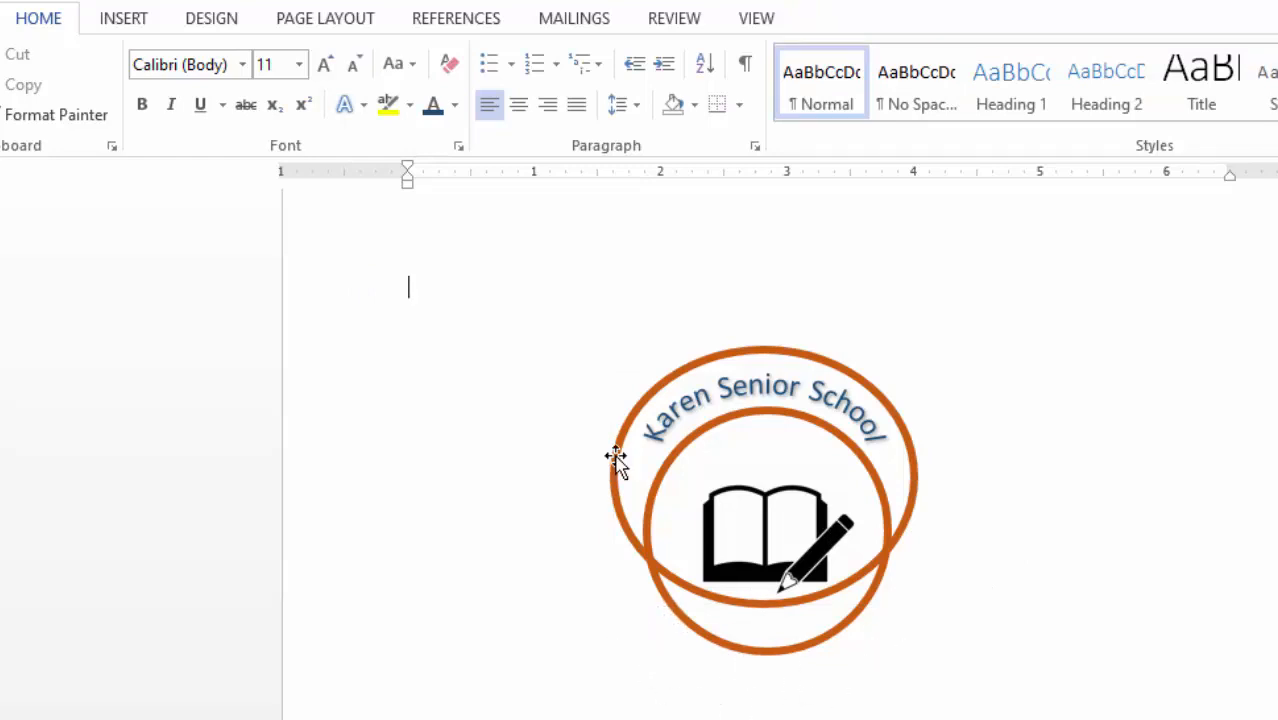
- Paste a copy of the arched 'Karen Senior School' WordArt and drag it below the logo
click(743, 383)
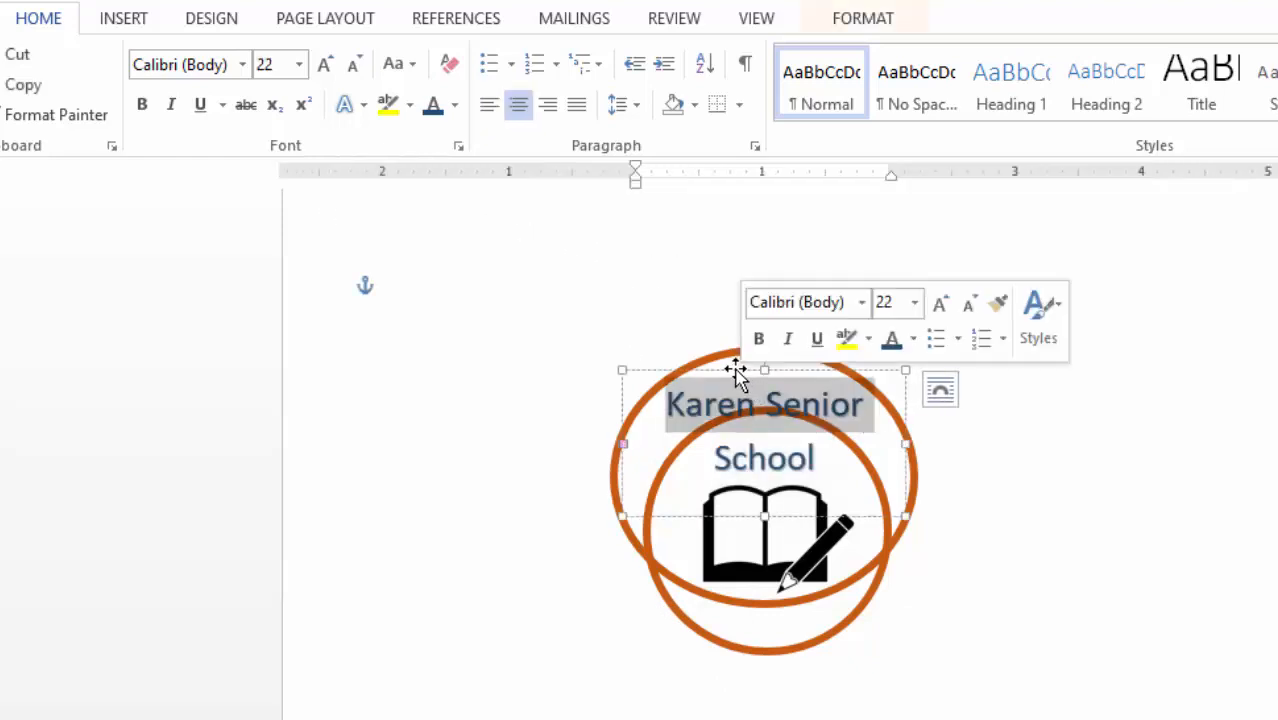
click(736, 369)
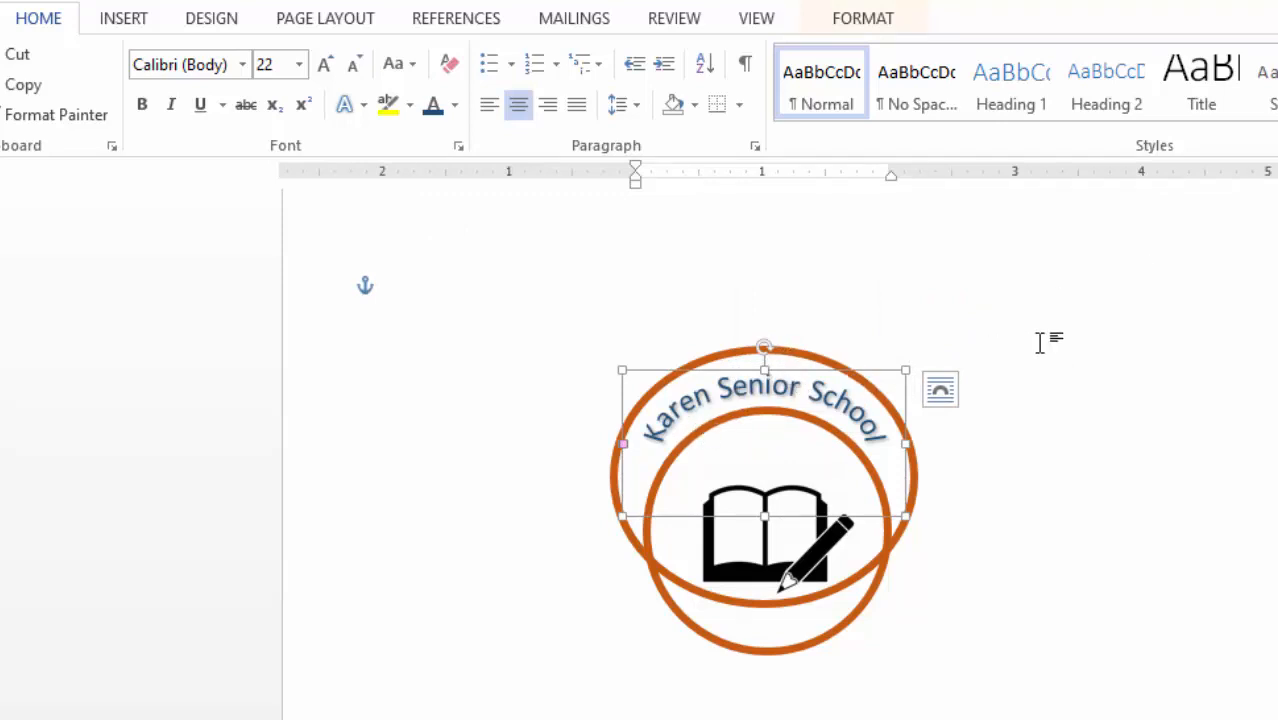
key(ctrl+v)
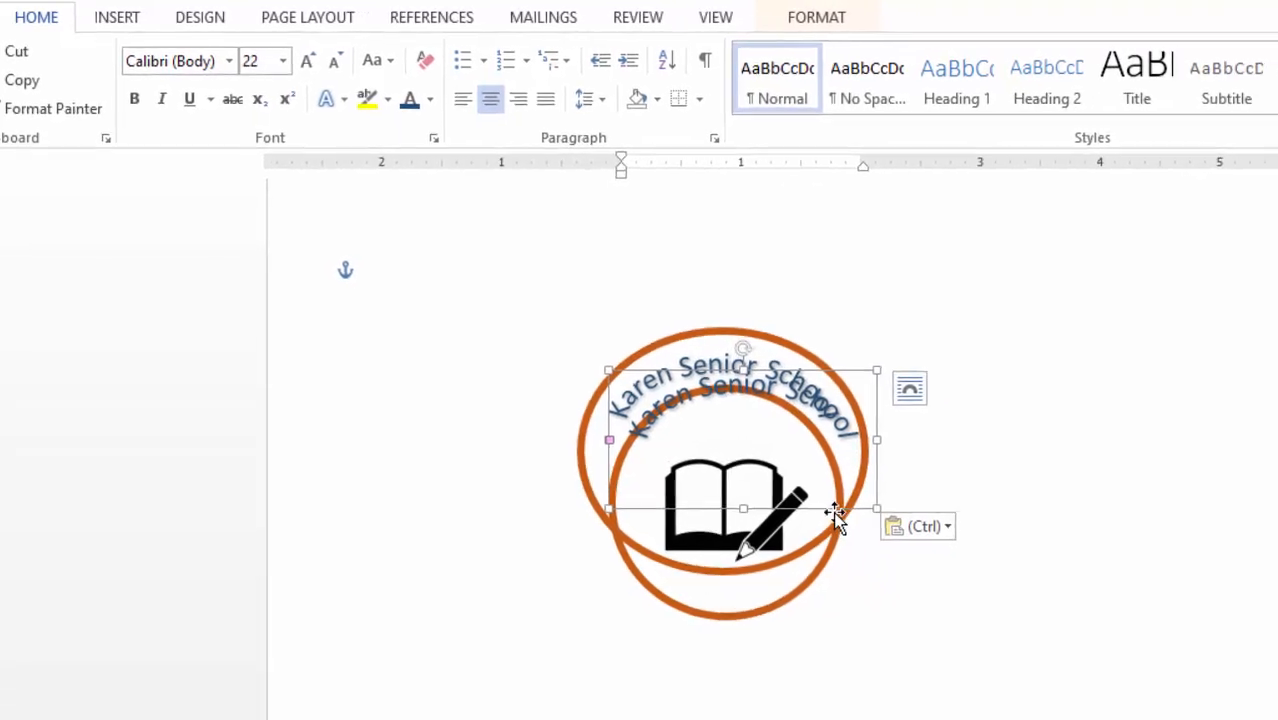
drag(835, 515, 839, 719)
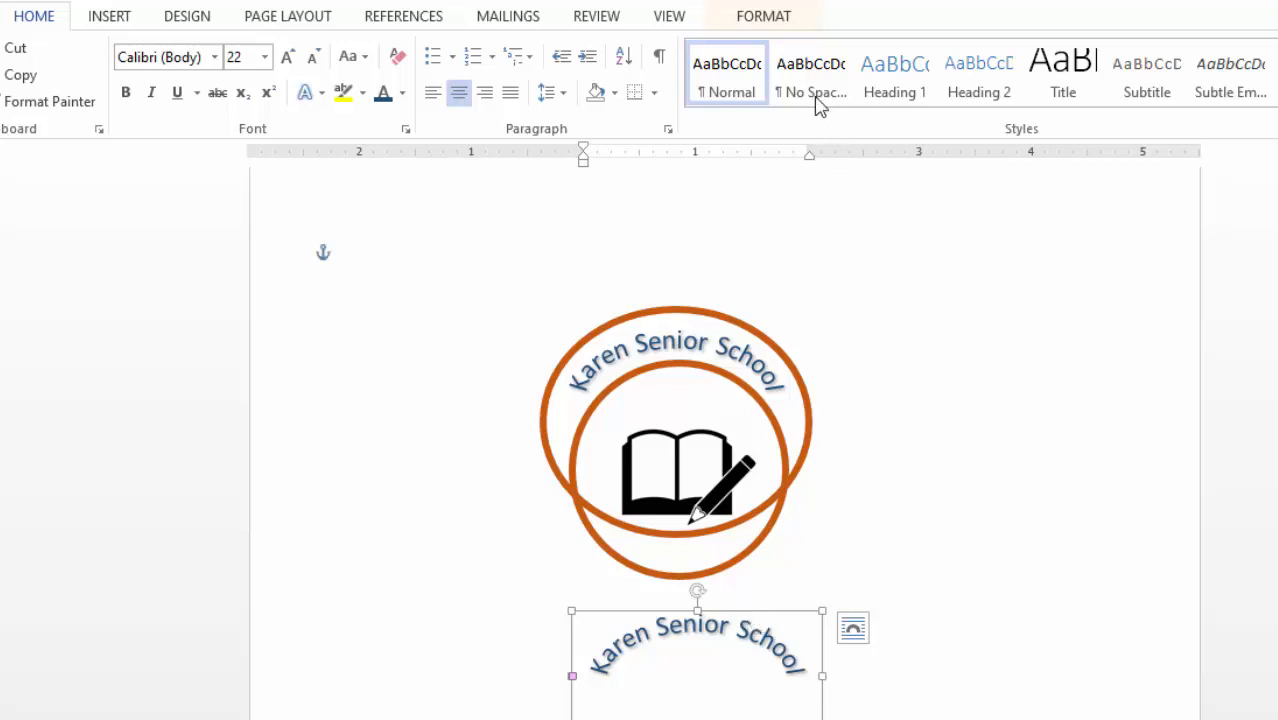
- Apply the Arch Down text effect to the copied title
click(765, 18)
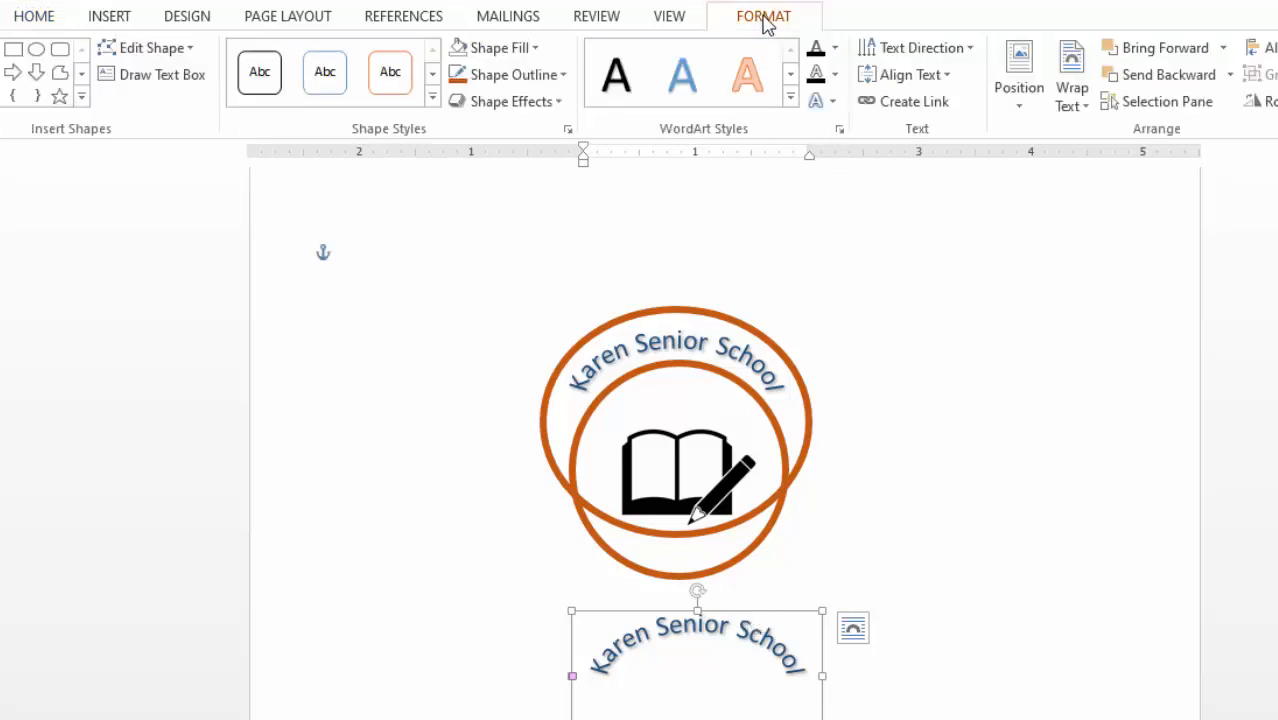
click(832, 102)
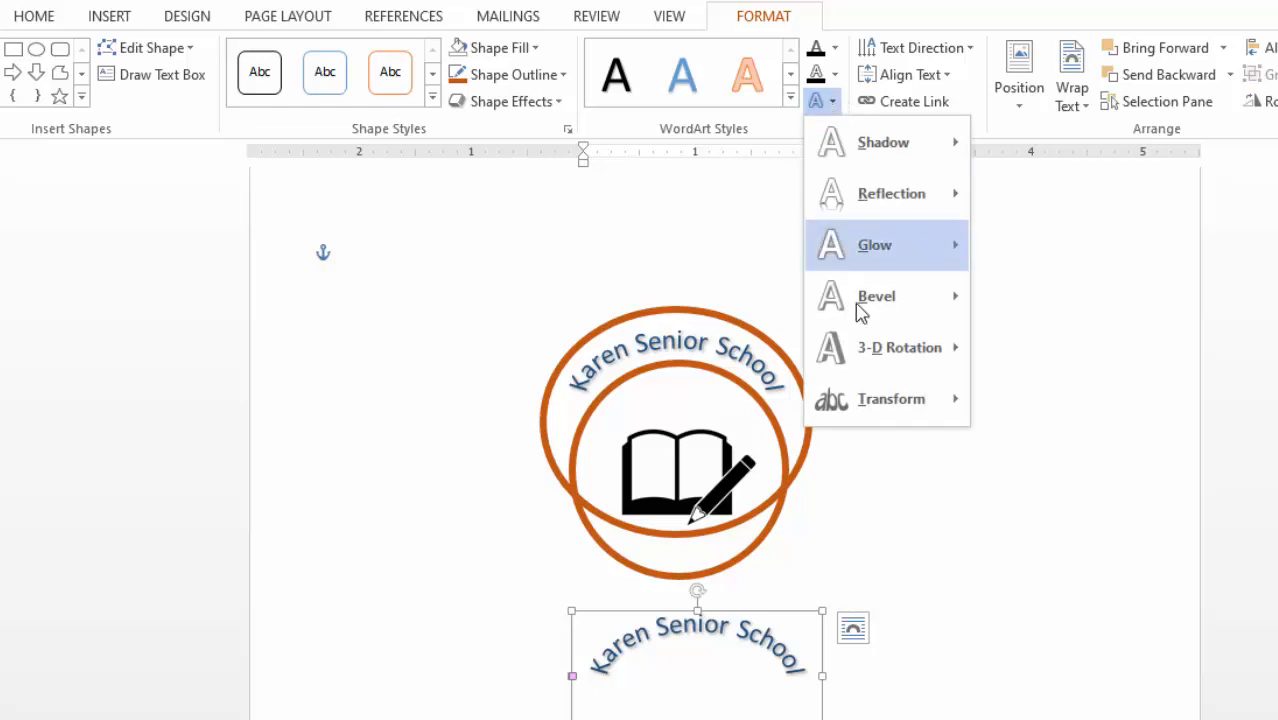
mouse_move(890, 420)
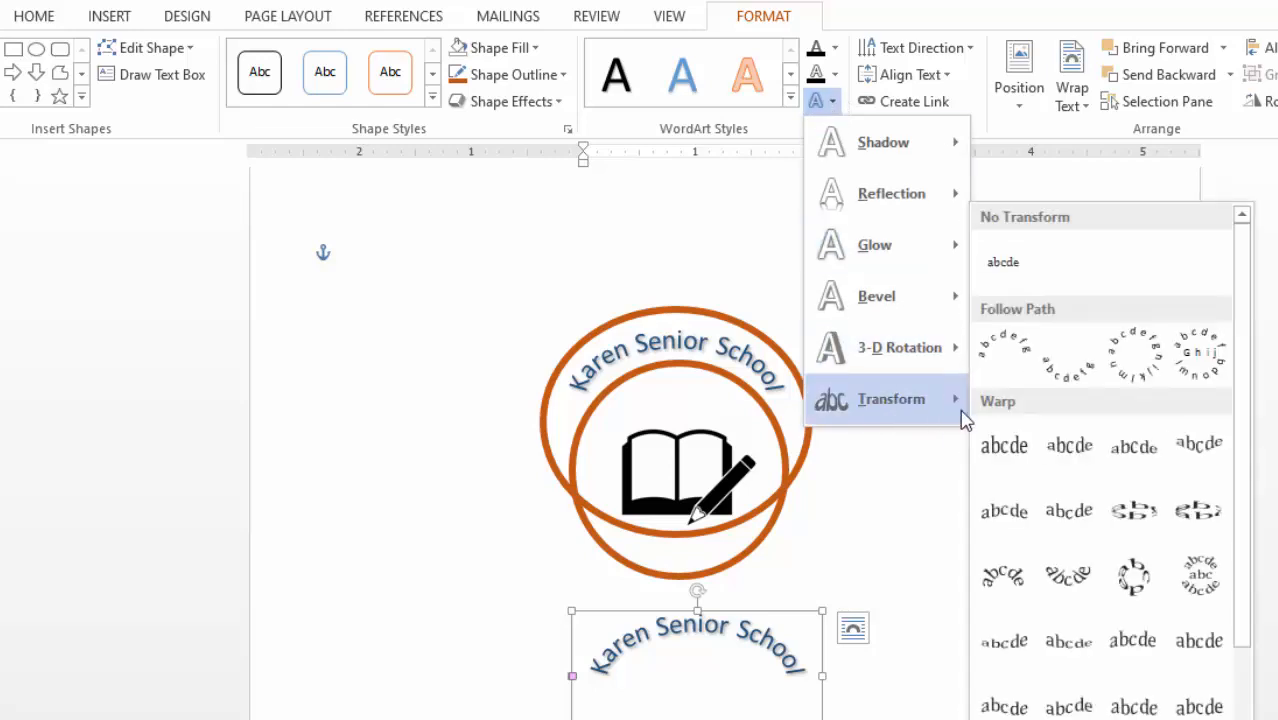
click(1063, 381)
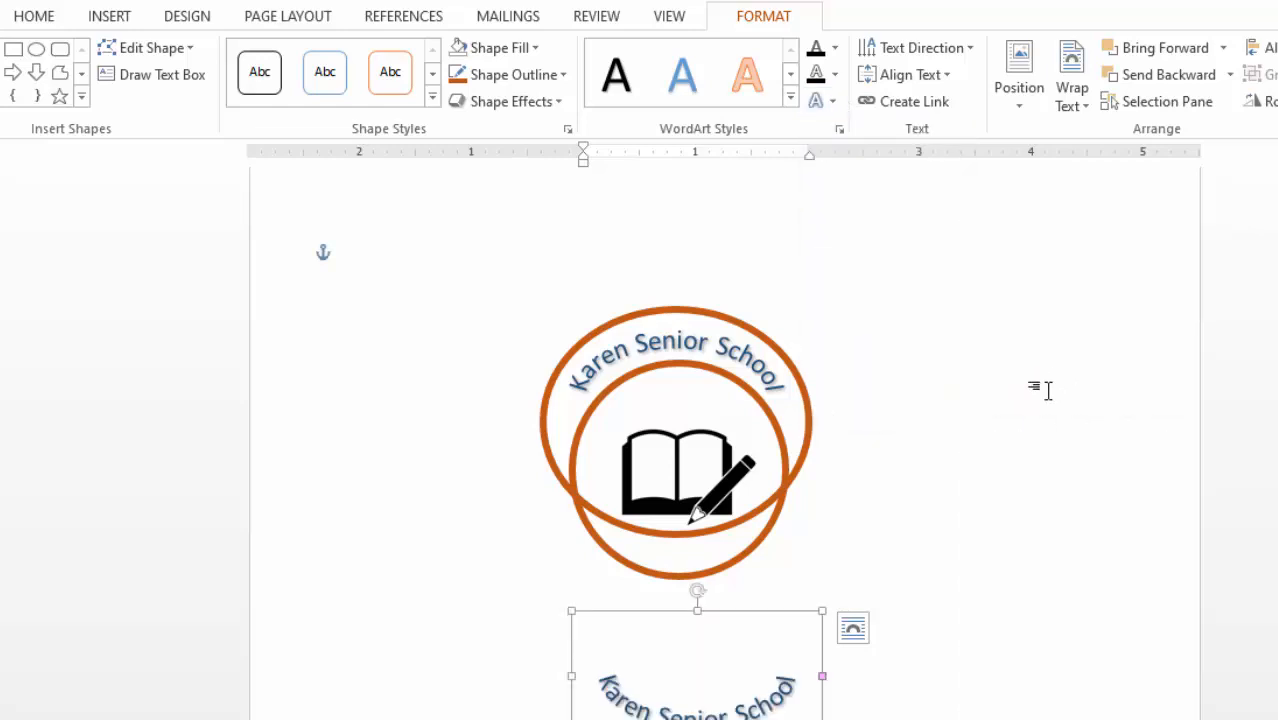
- Make the copied curved text black and move it up over the lower circle
click(34, 17)
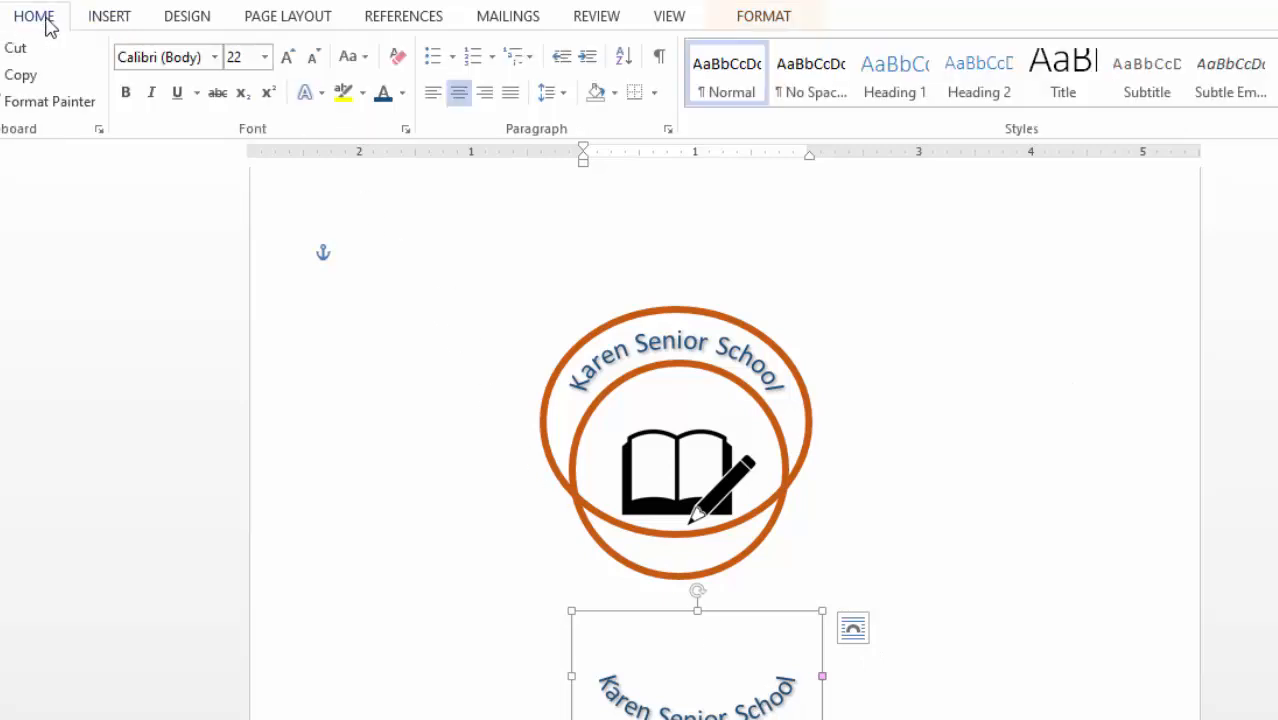
click(402, 93)
click(386, 124)
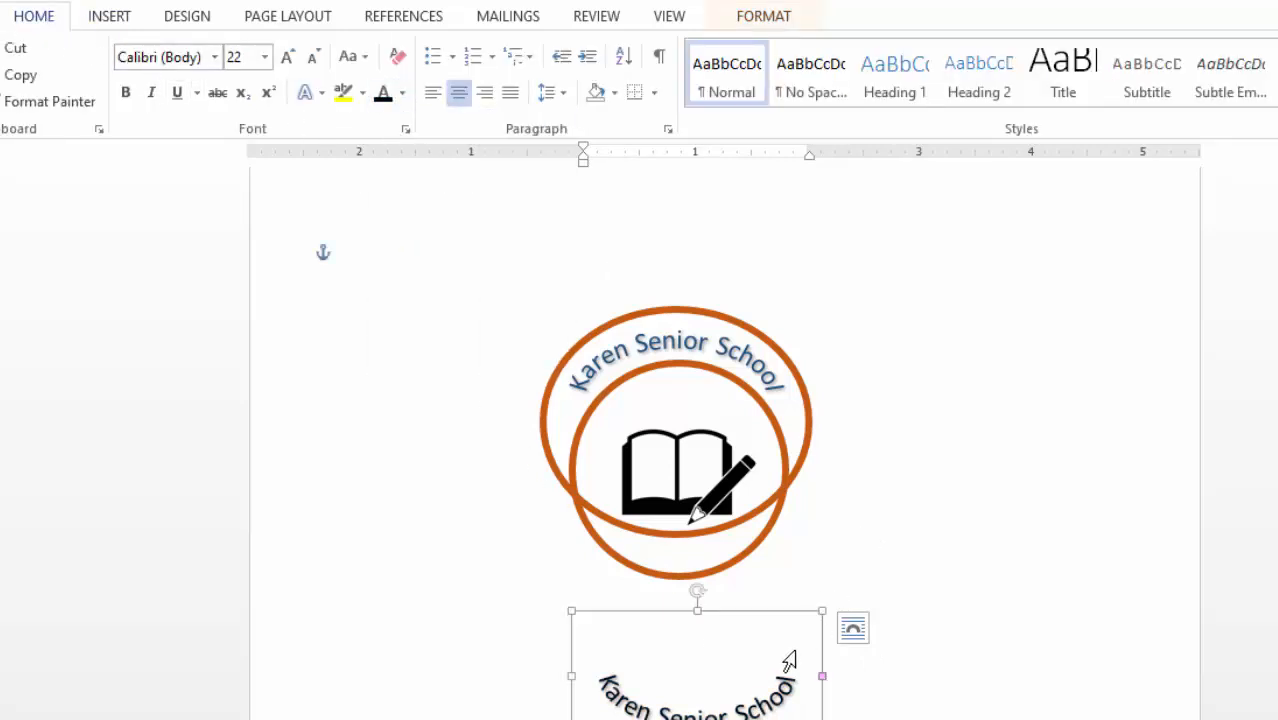
drag(791, 612, 790, 516)
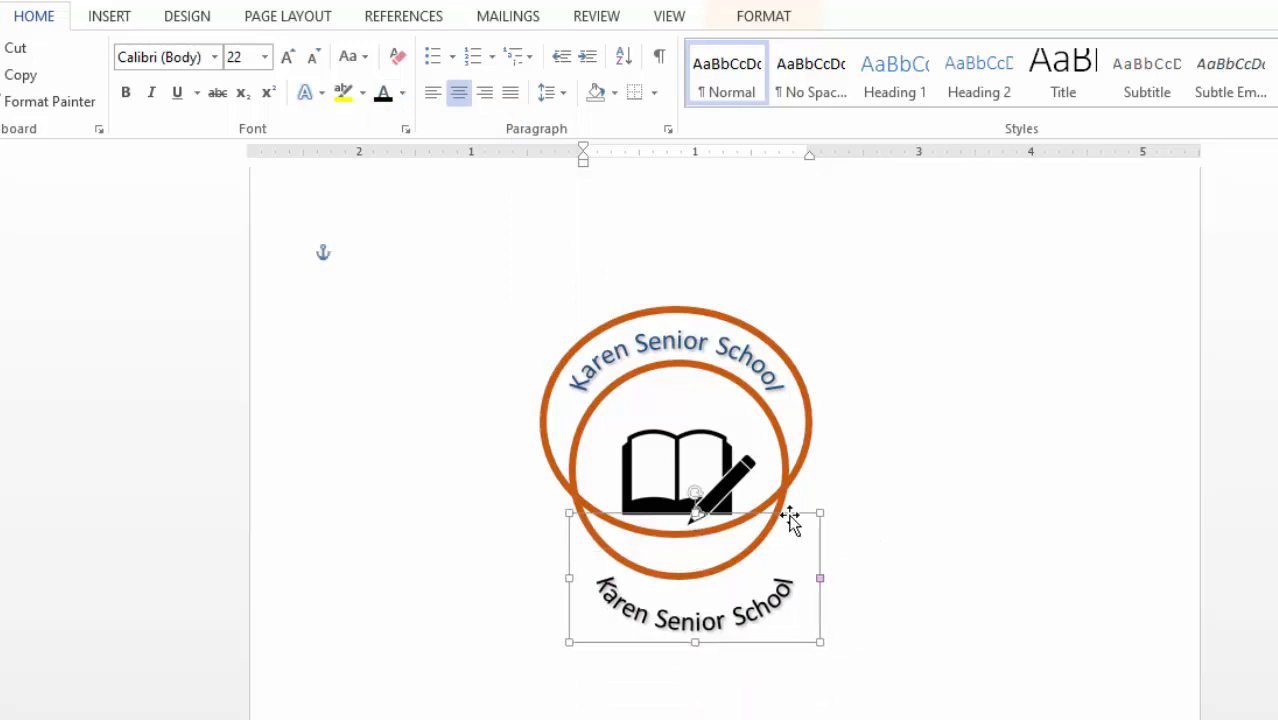
- Replace the copied curved text with 'Always Ahead'
triple_click(729, 620)
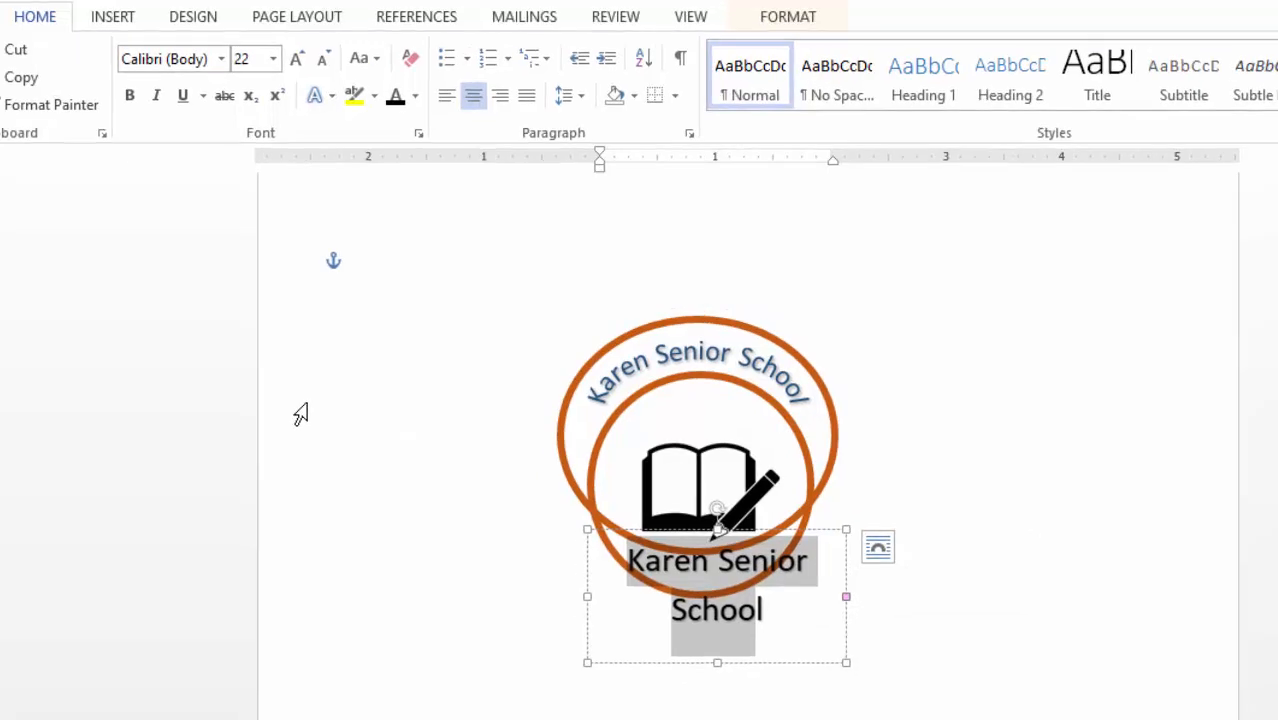
text(Al)
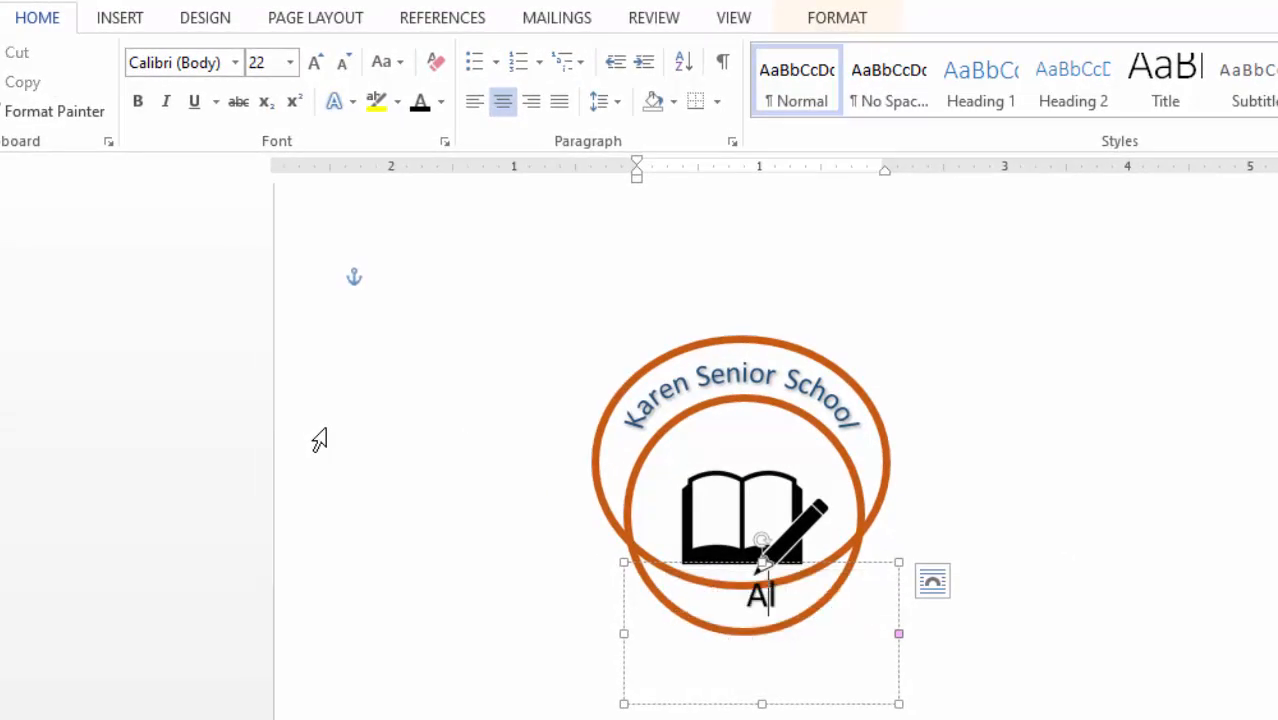
text(w)
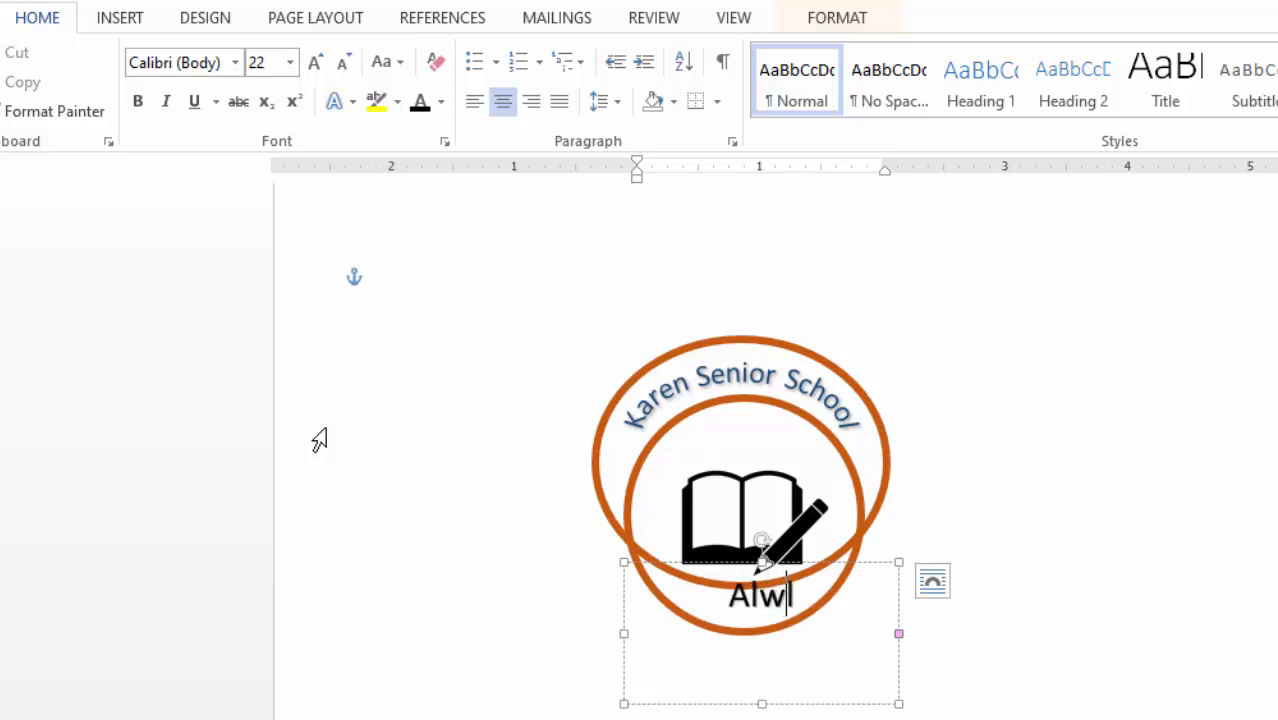
text(ays)
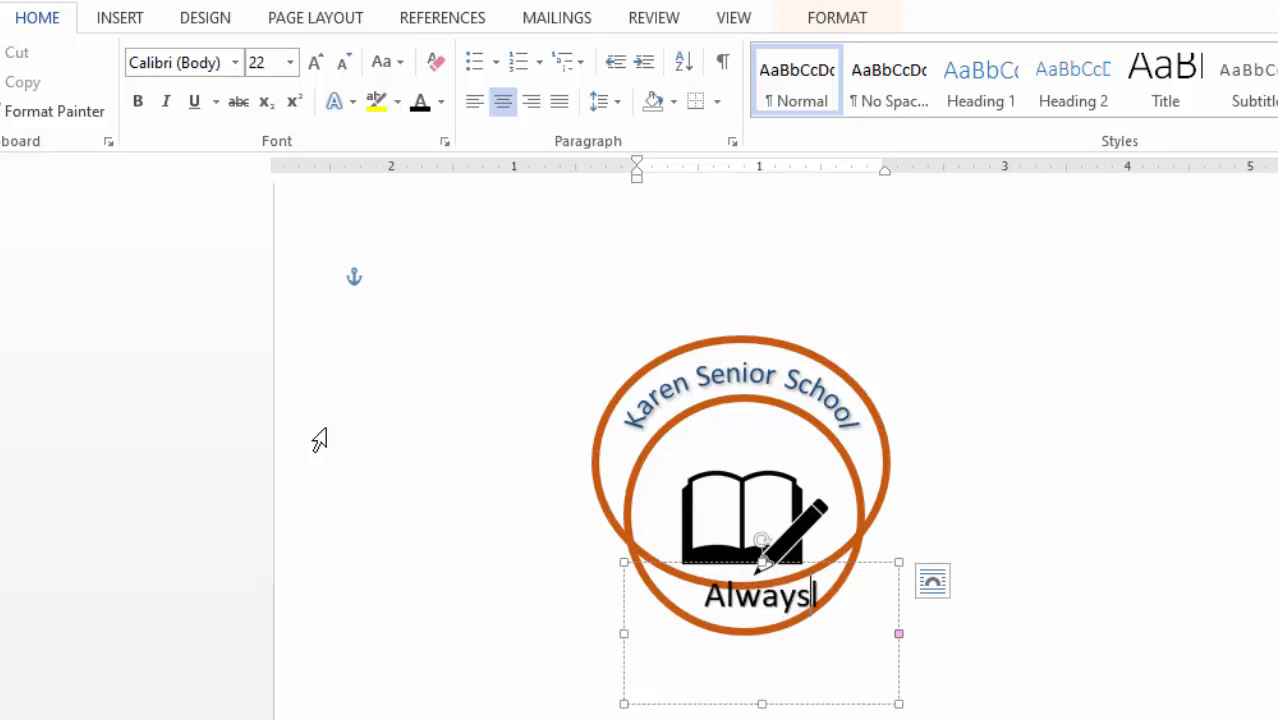
key(BackSpace)
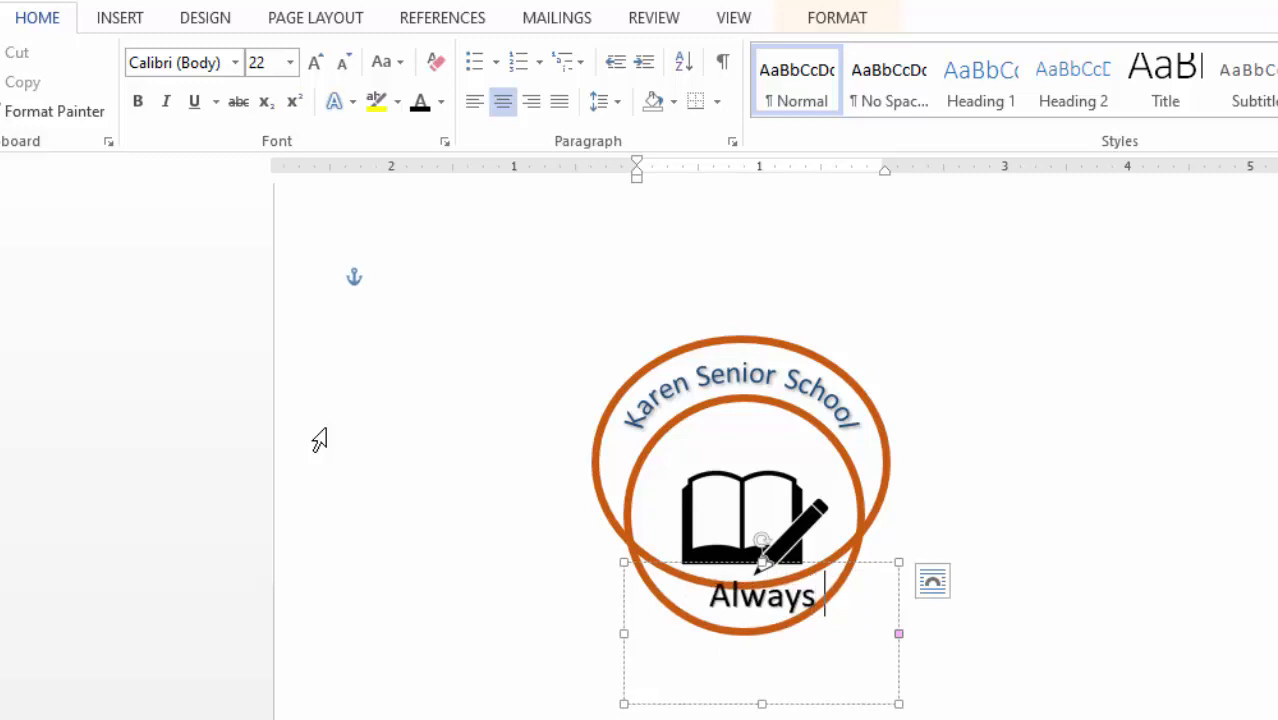
text(Ahea)
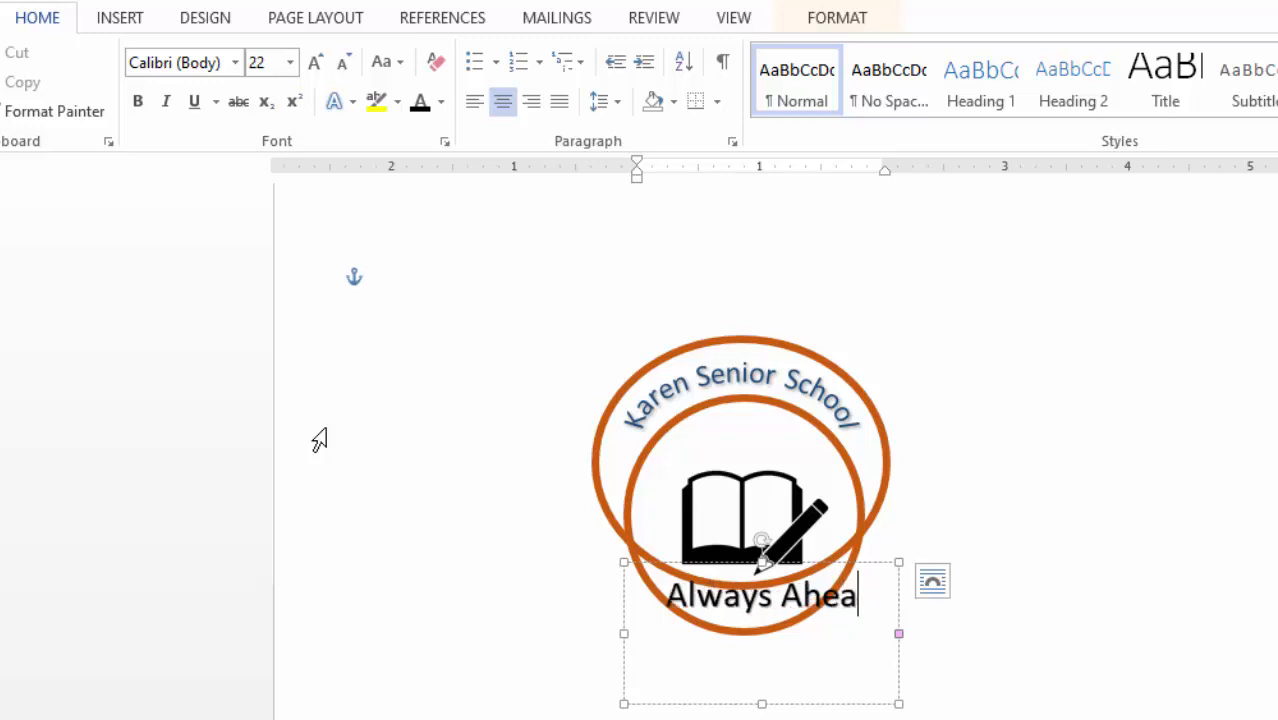
text(d)
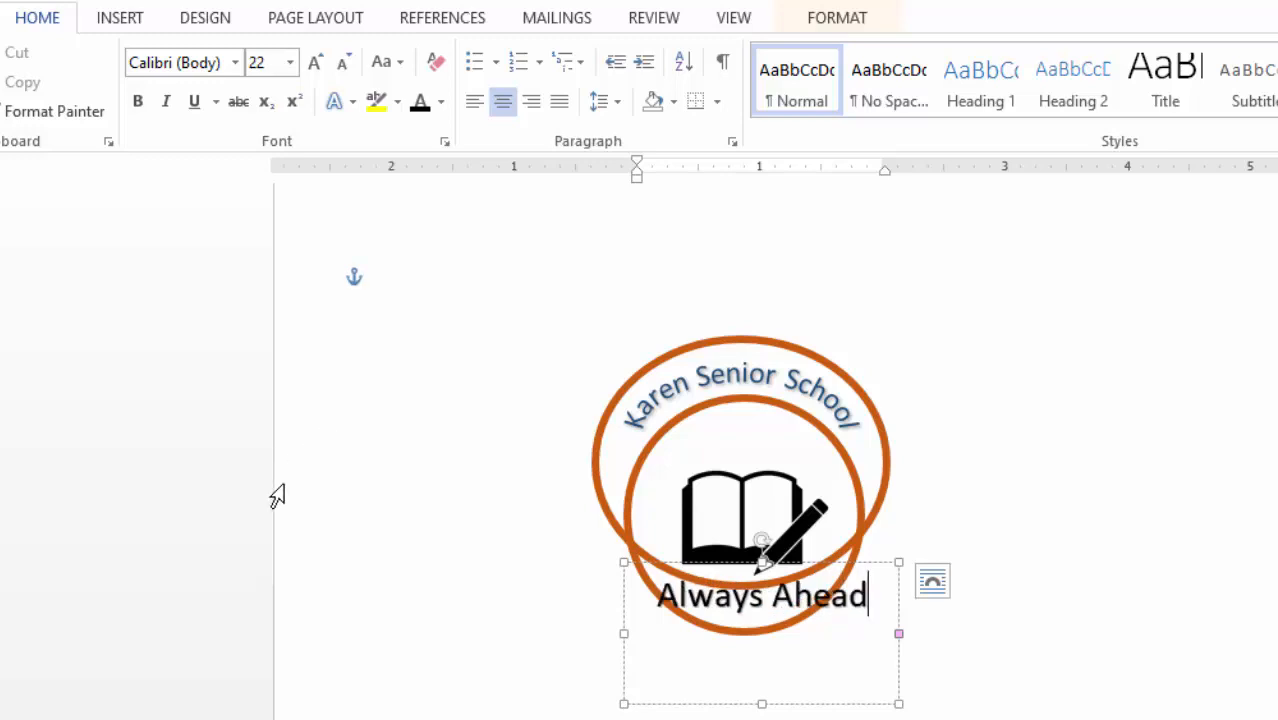
click(816, 701)
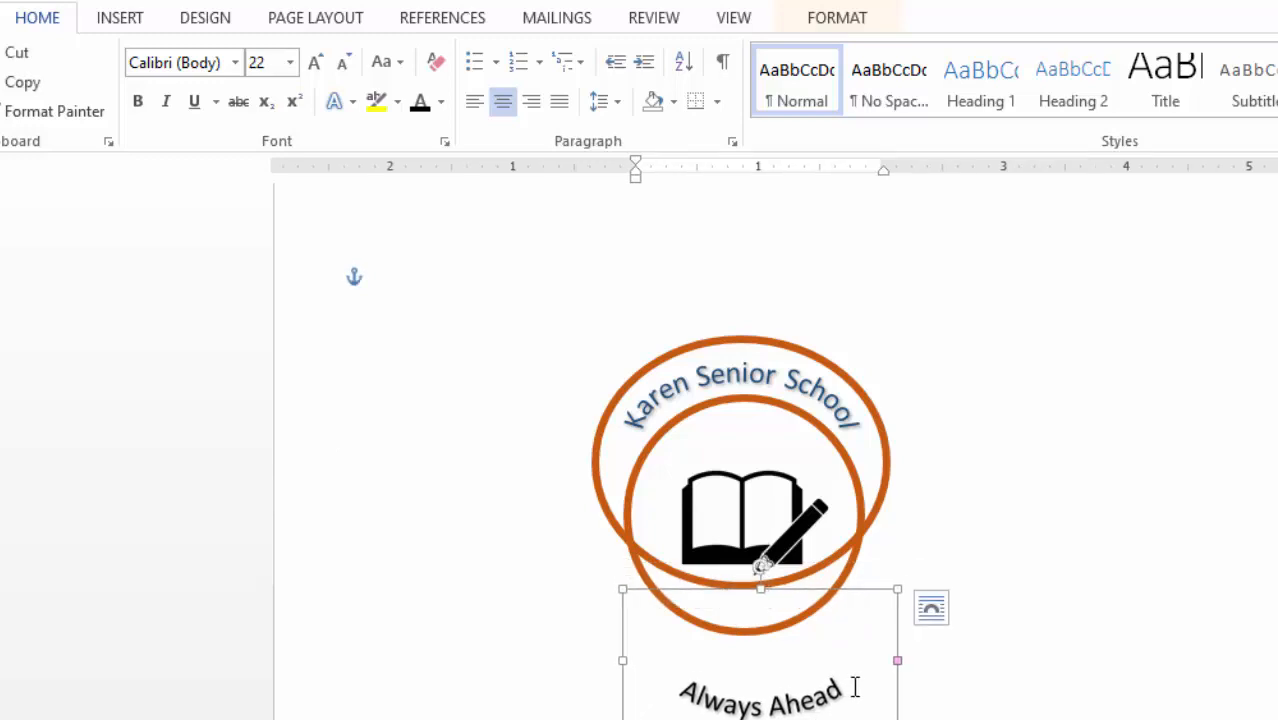
- Colour the 'Always Ahead' text red
drag(656, 688, 886, 688)
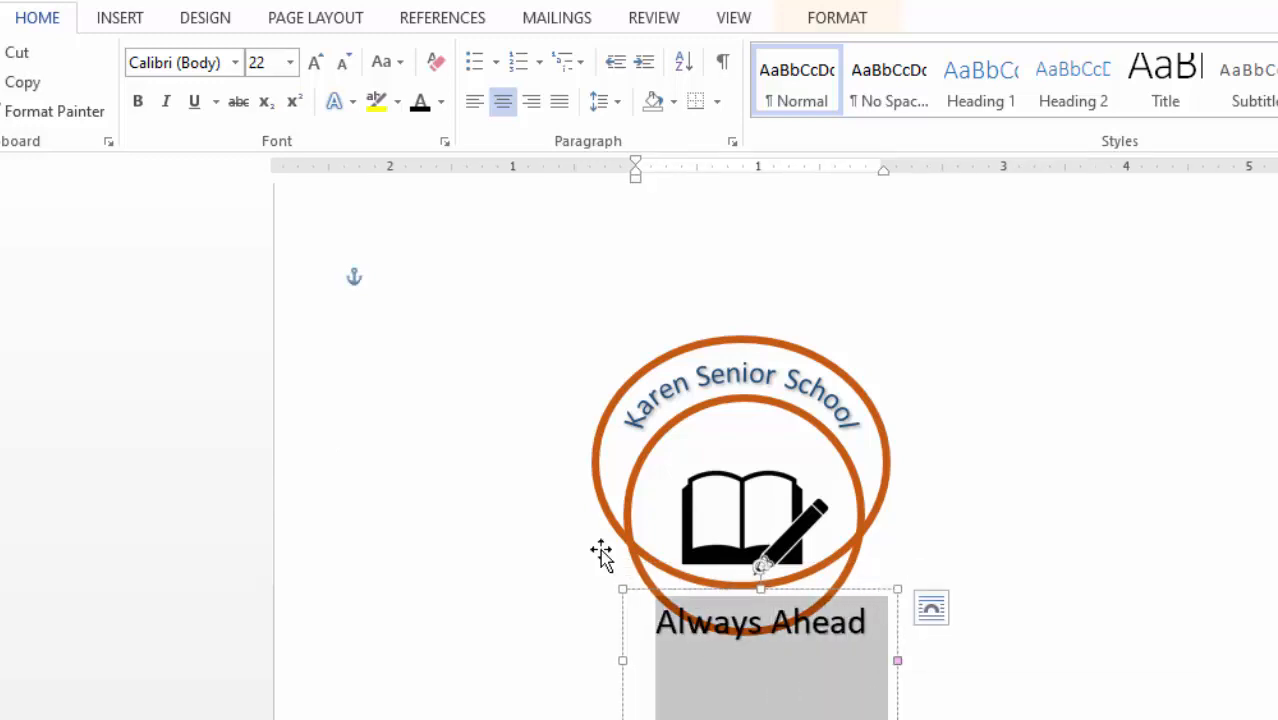
click(441, 103)
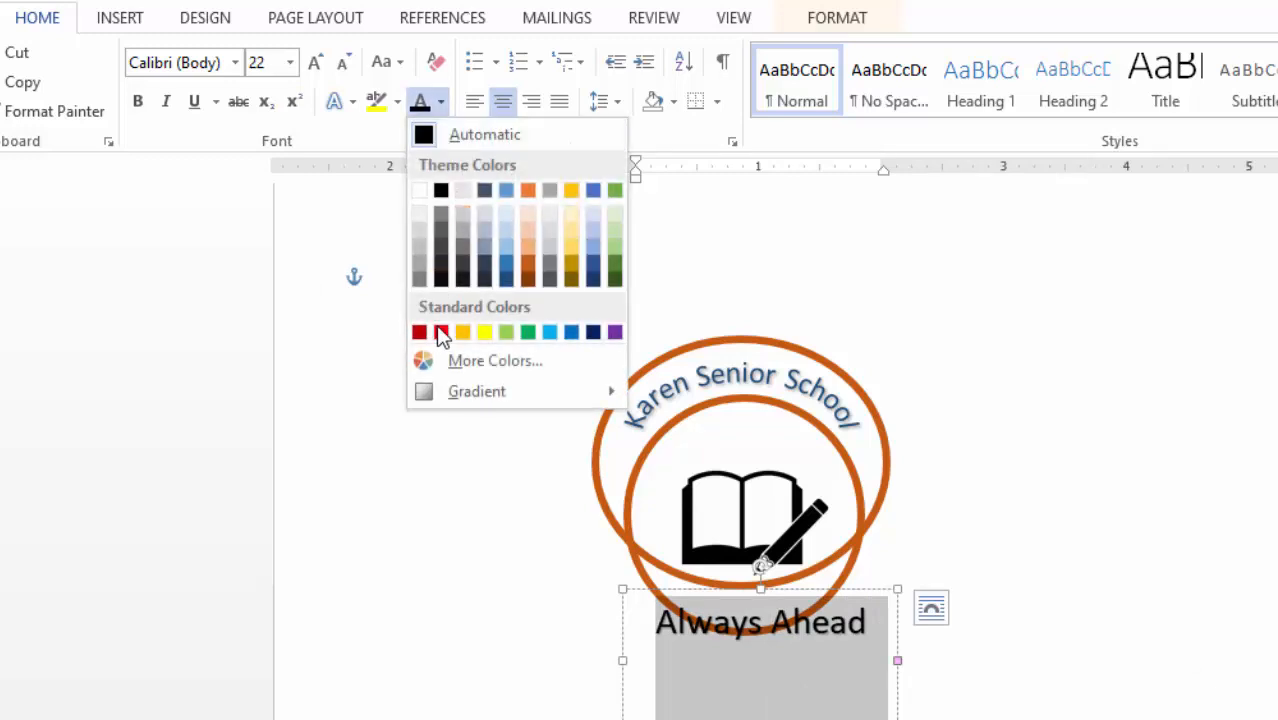
key(Escape)
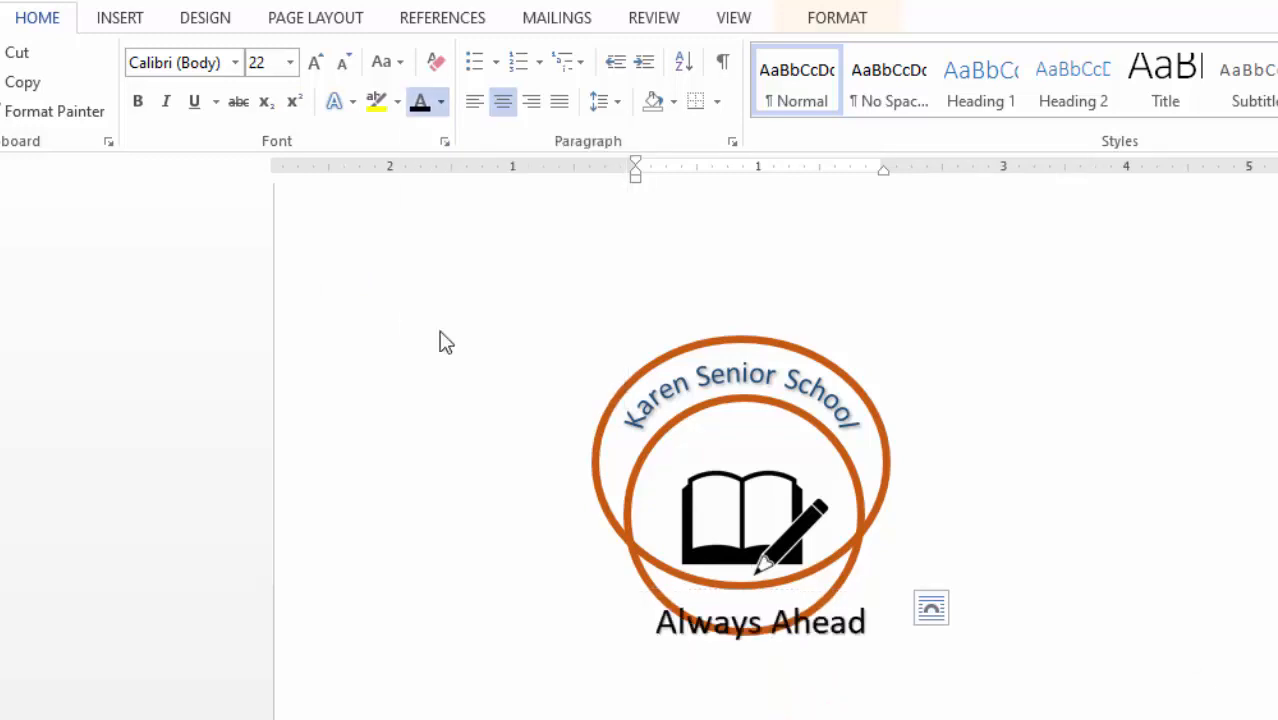
click(1047, 593)
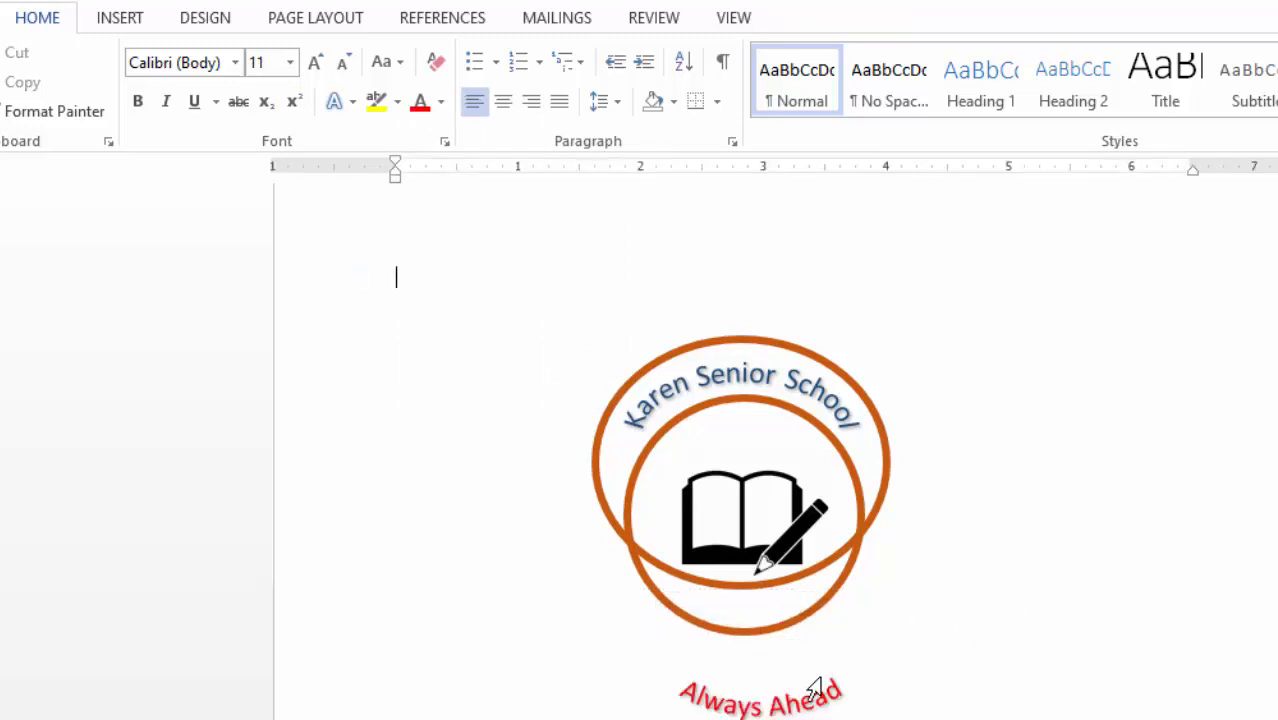
click(800, 697)
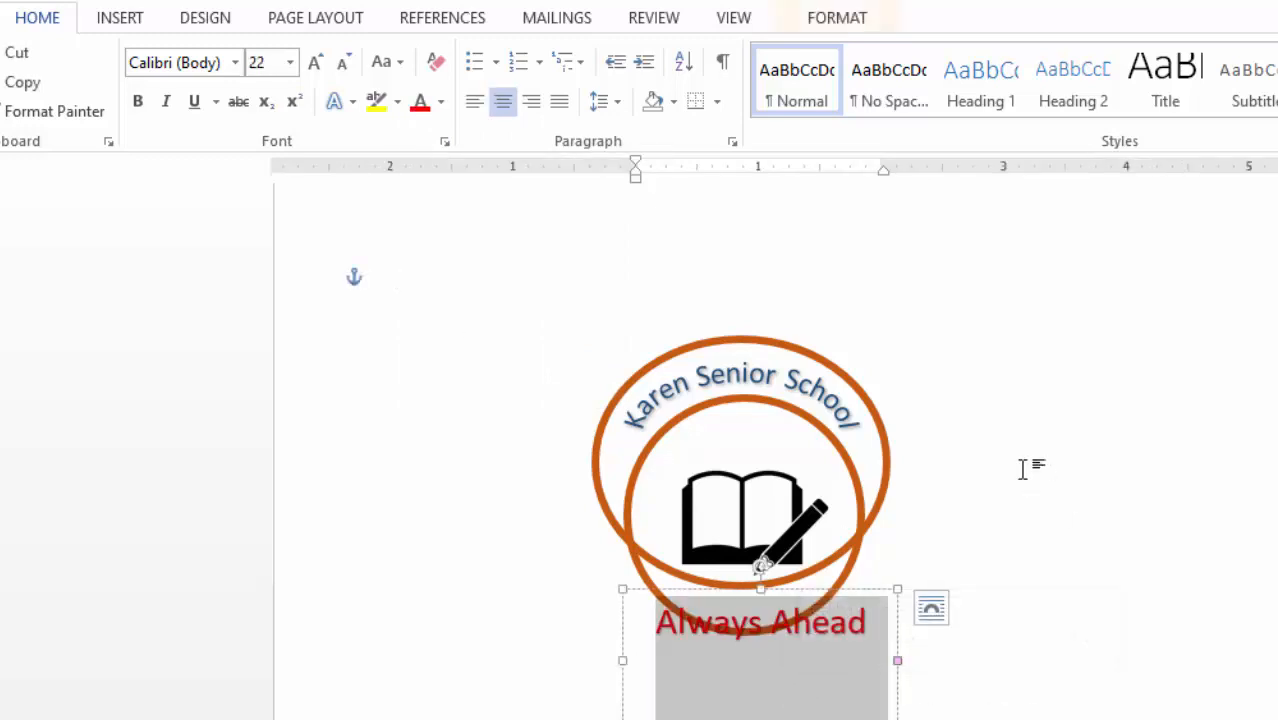
- Move the 'Always Ahead' box up over the lower circle and widen both sides
click(1023, 469)
click(768, 674)
drag(620, 622, 606, 570)
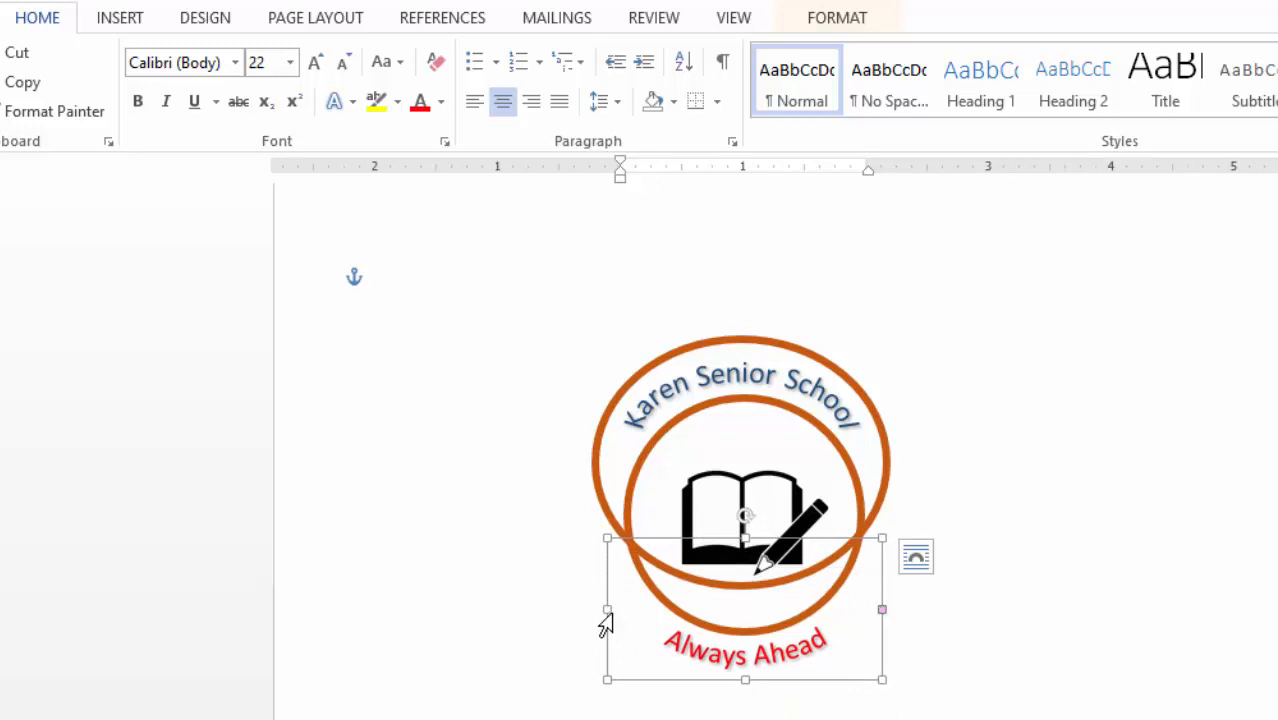
drag(610, 609, 597, 608)
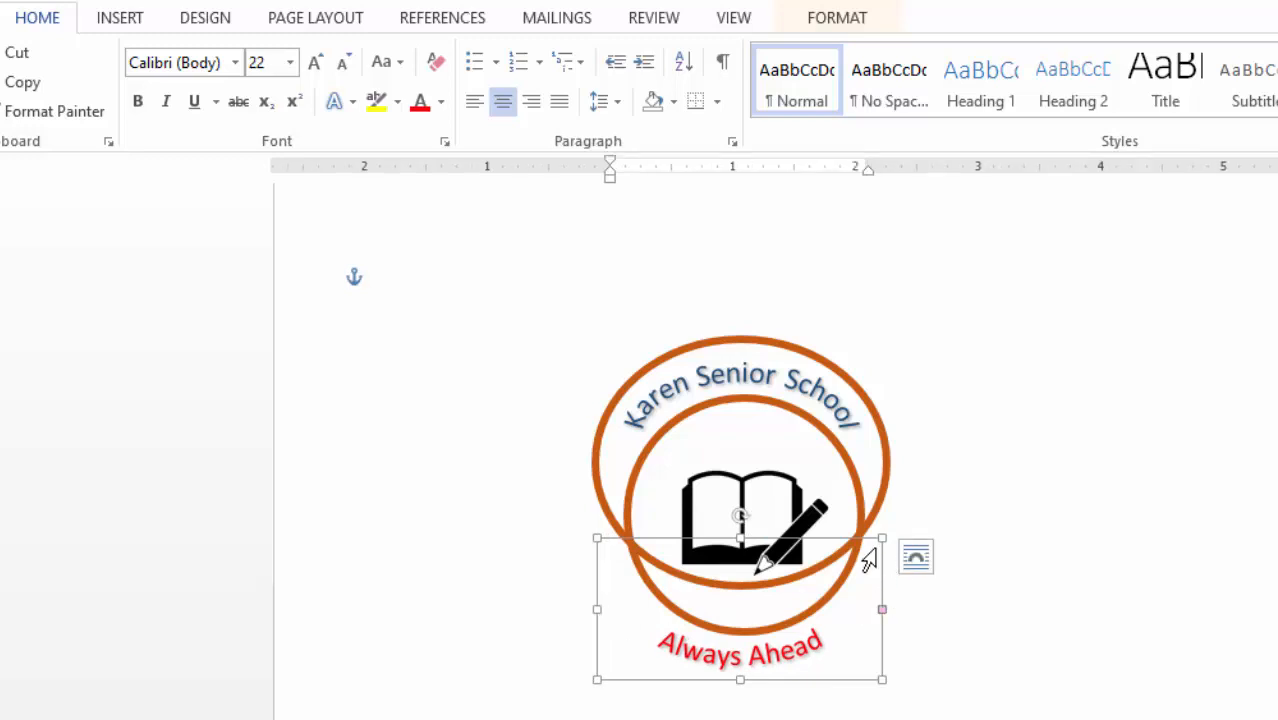
mouse_move(884, 539)
mouse_down()
mouse_move(903, 536)
mouse_move(882, 527)
mouse_move(899, 526)
mouse_up()
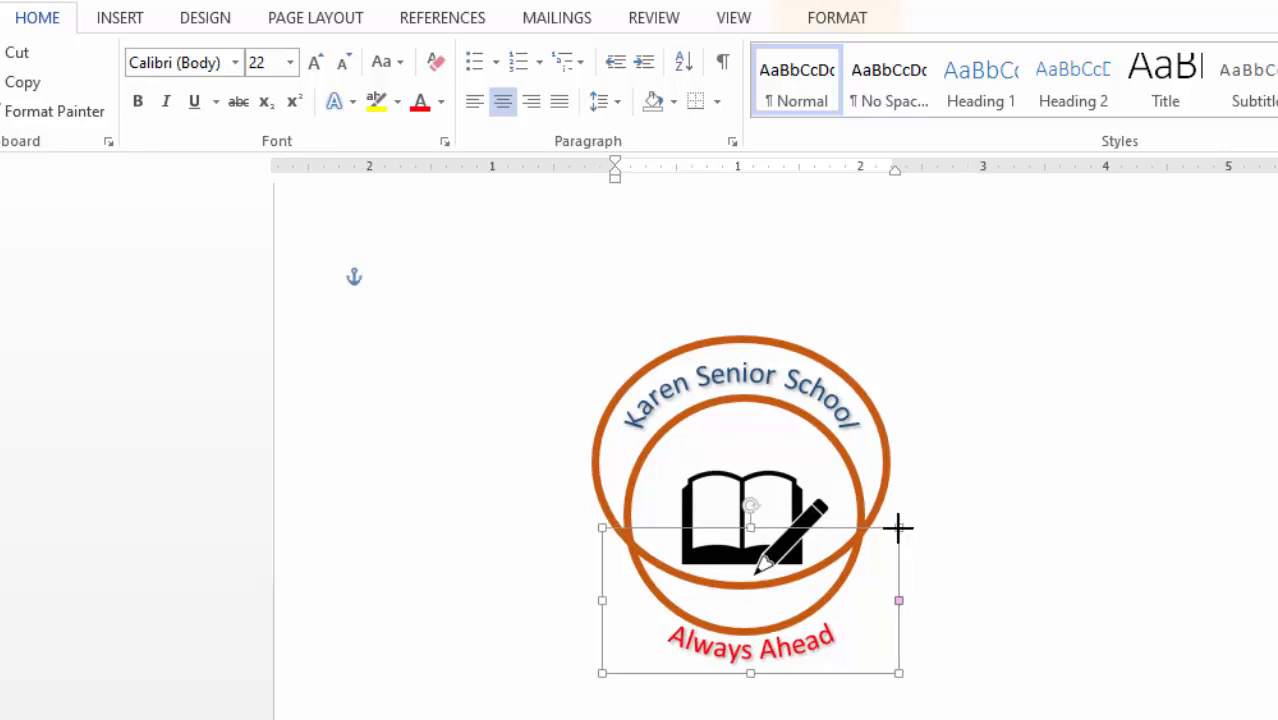
- Nudge 'Always Ahead' slightly left to centre it under the icon
click(1007, 628)
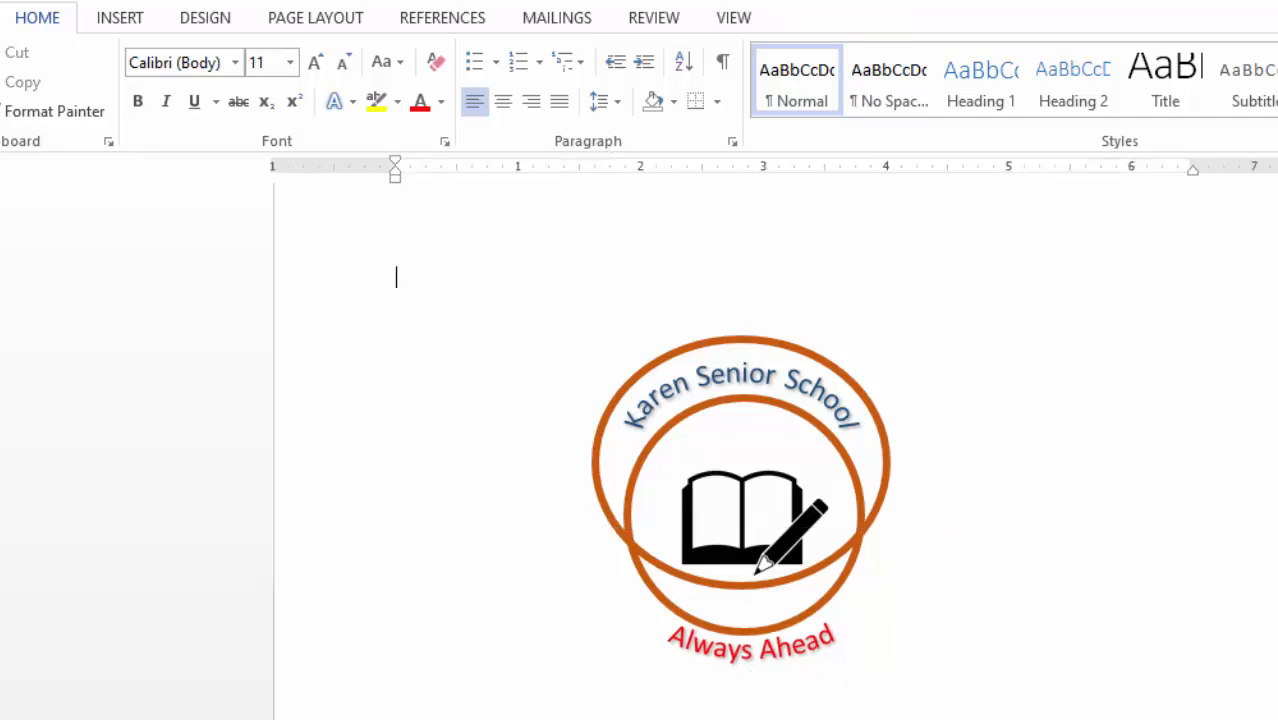
click(747, 658)
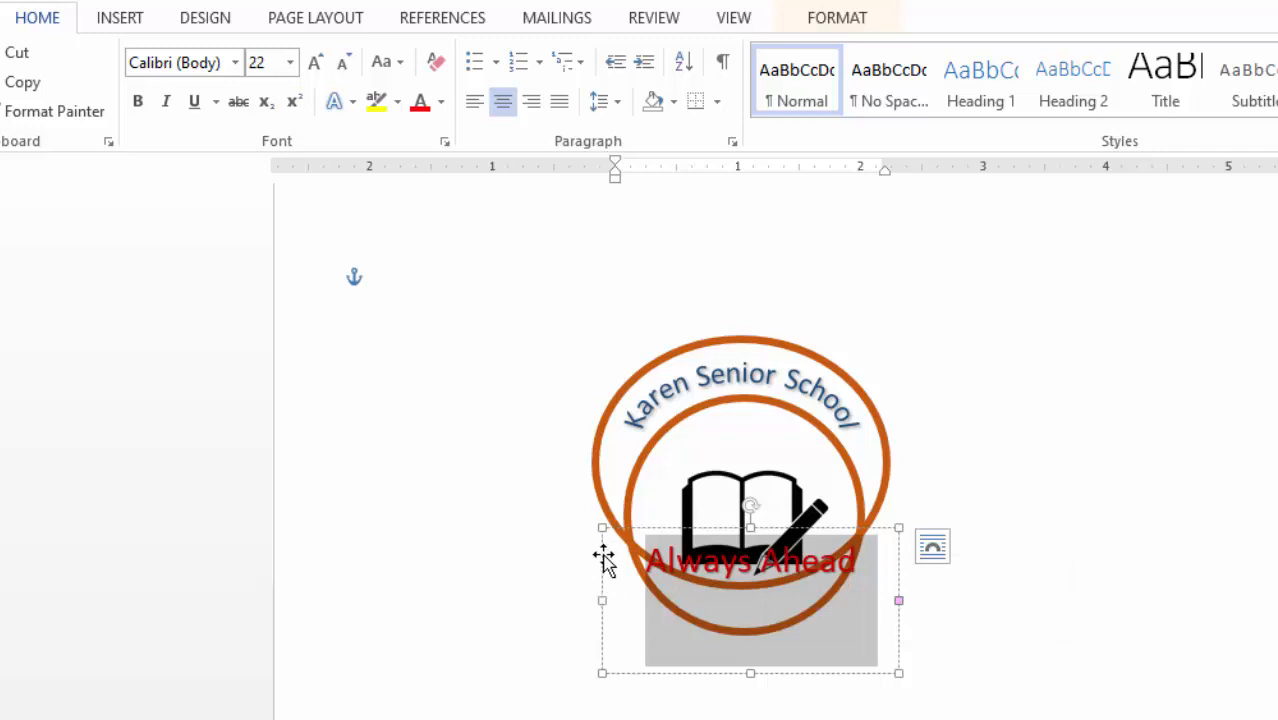
click(600, 556)
drag(603, 565, 596, 561)
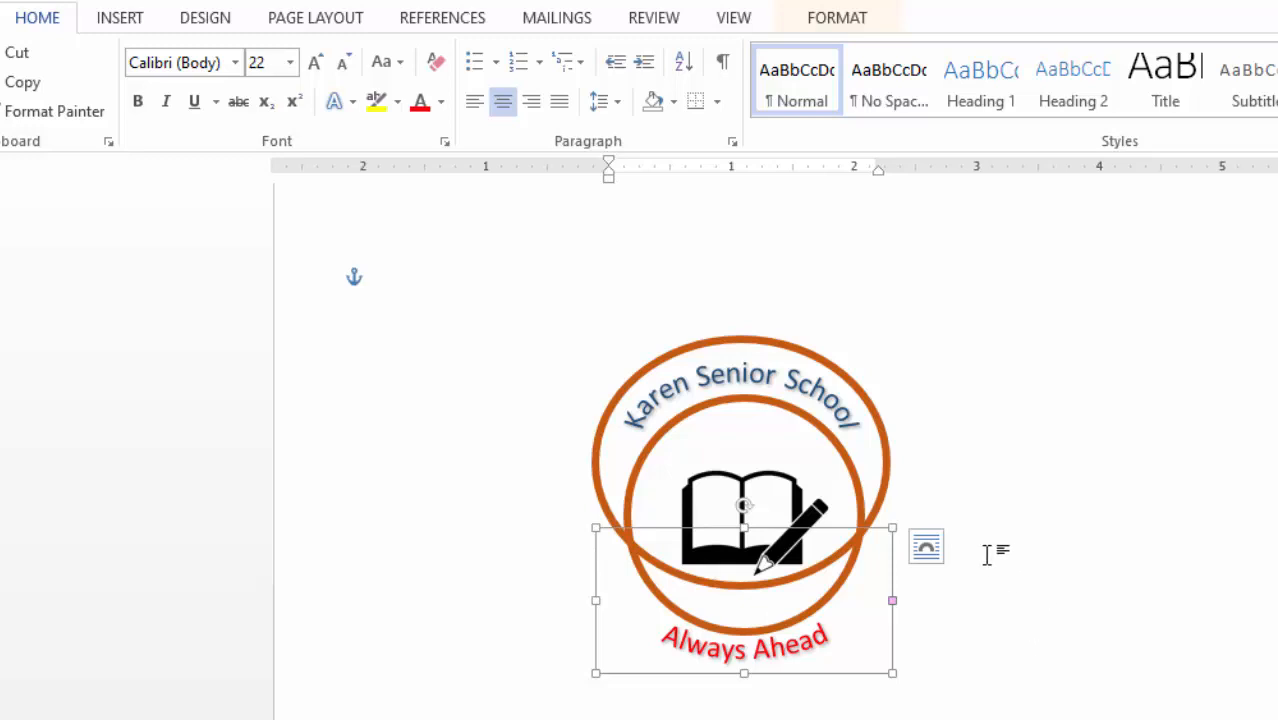
click(845, 680)
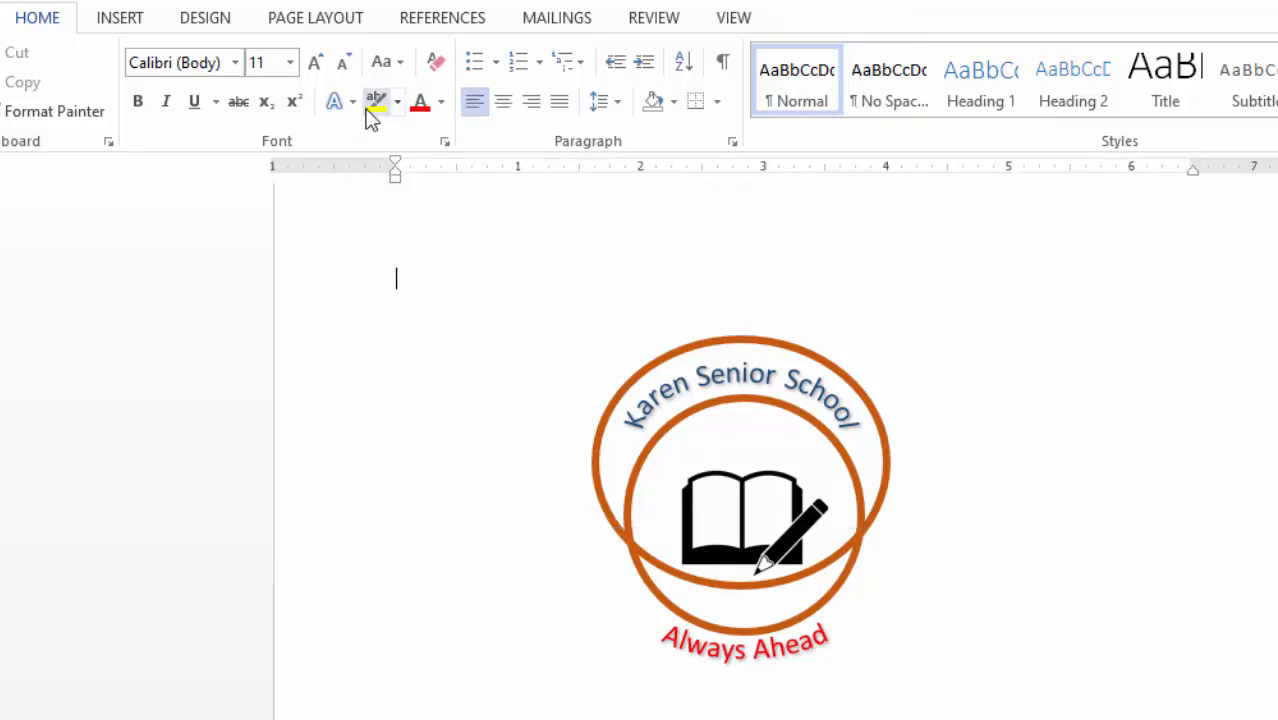
- Pick the Rectangle shape from the Insert tab's Shapes gallery
click(135, 25)
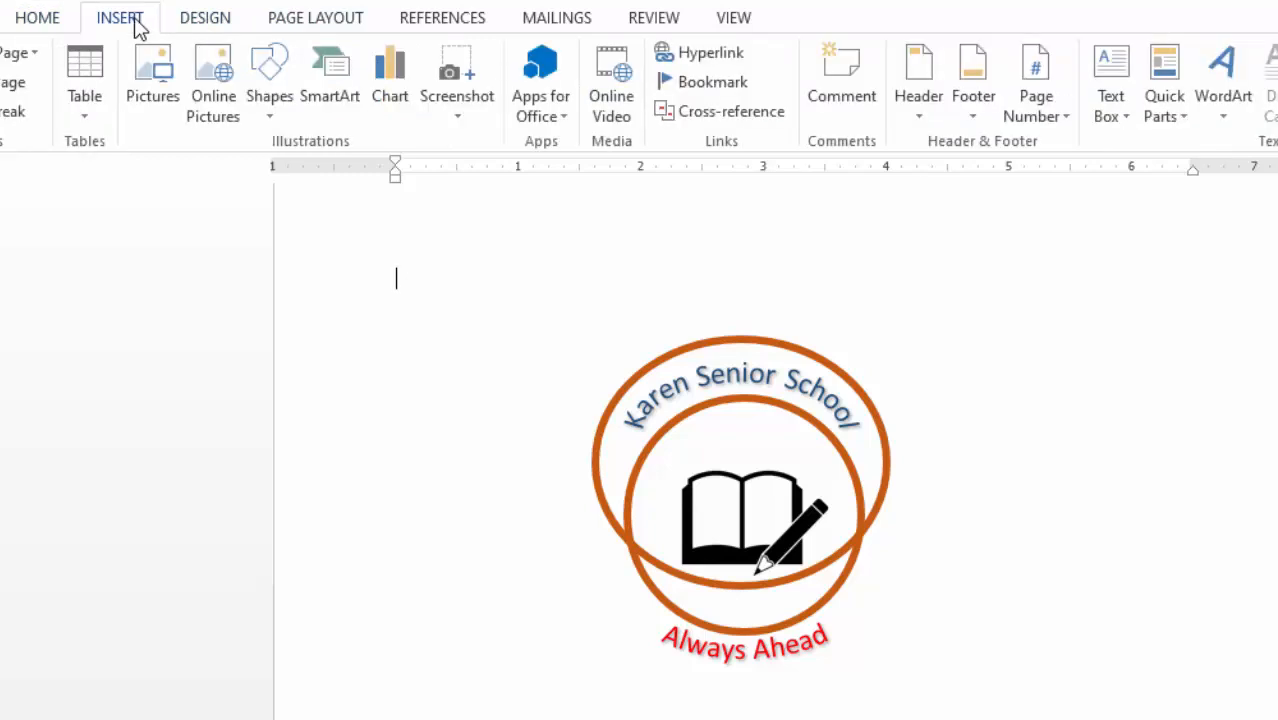
click(272, 108)
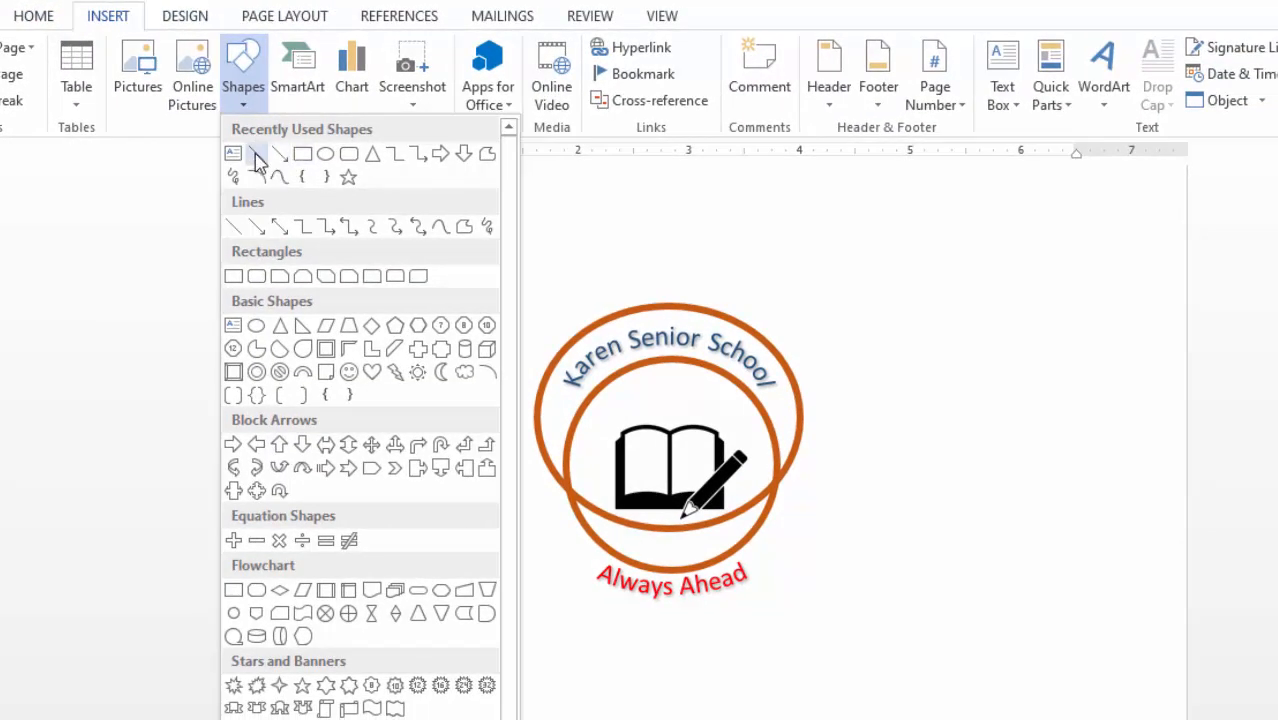
click(301, 158)
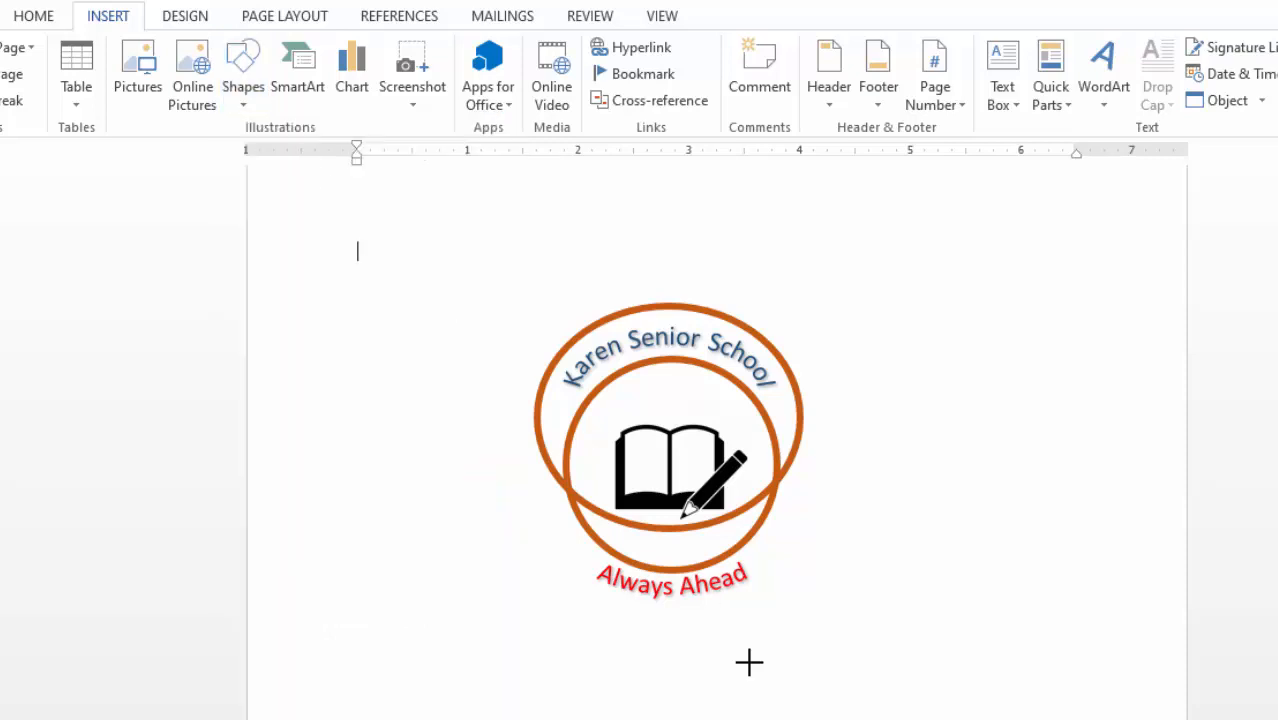
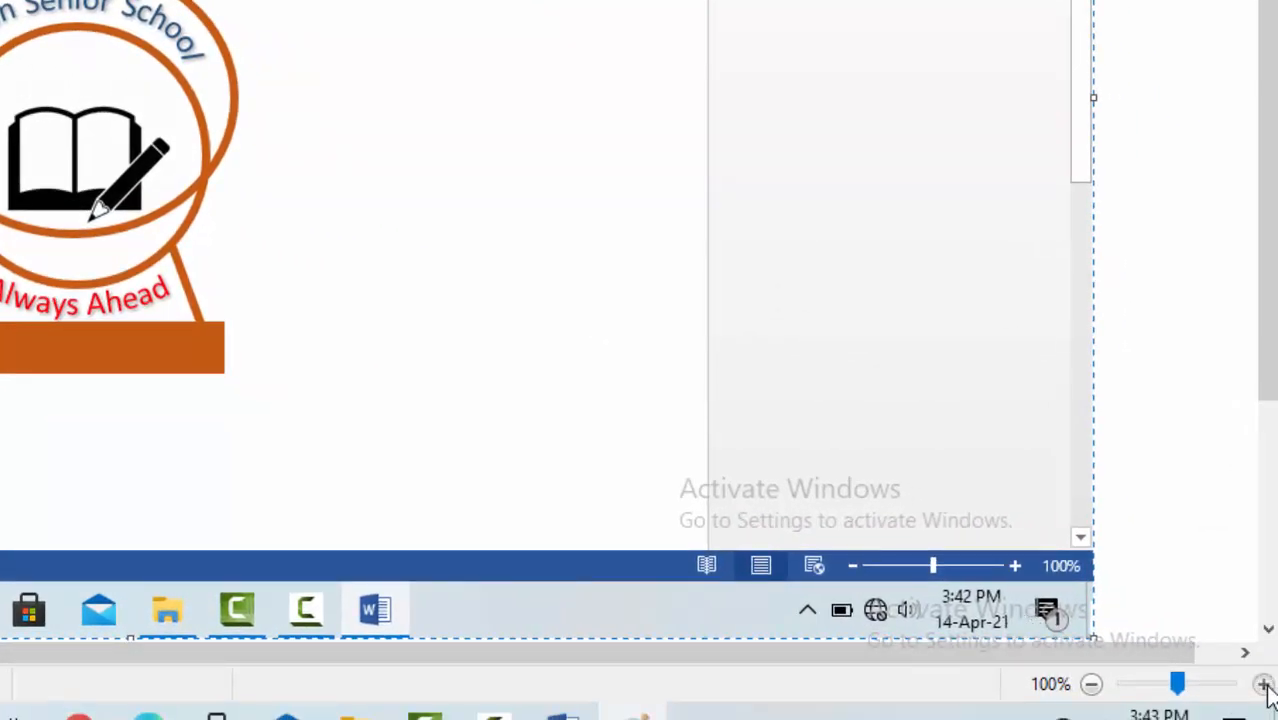
- Zoom Paint in twice on the pasted school logo and select the Eraser tool
click(1265, 684)
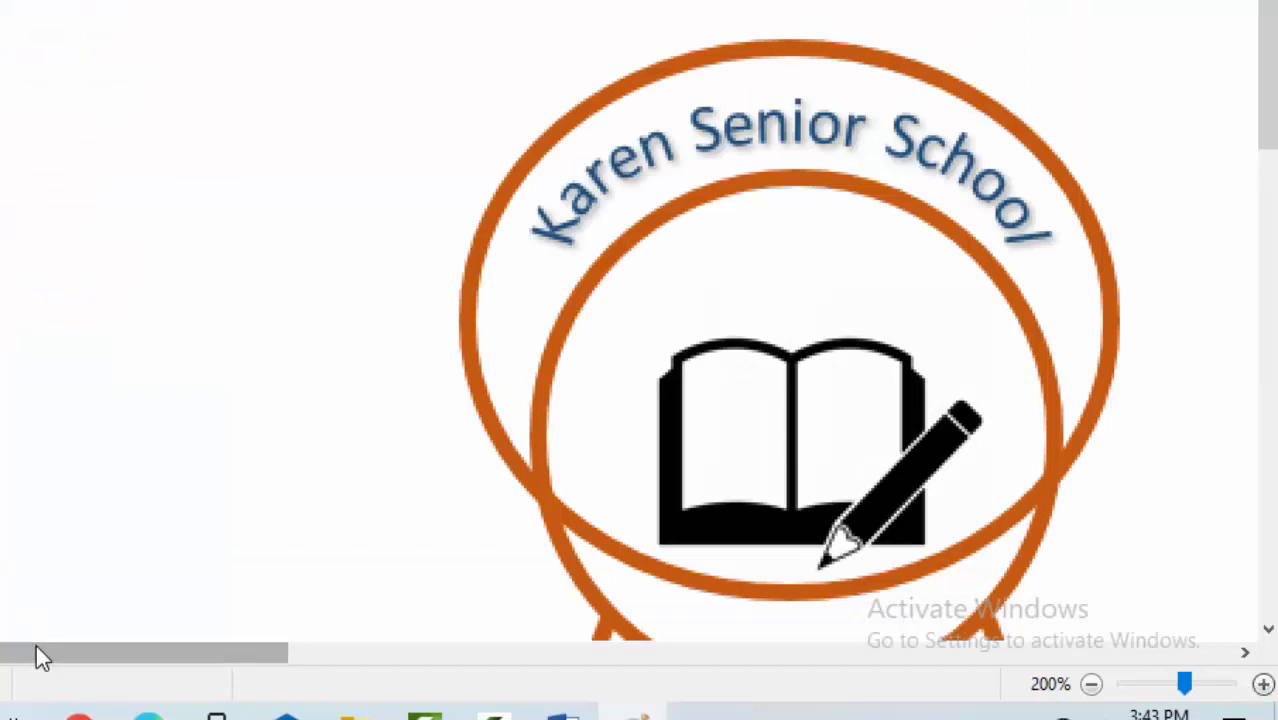
drag(37, 656, 377, 551)
scroll(363, 371, down, 3)
scroll(363, 371, down, 3)
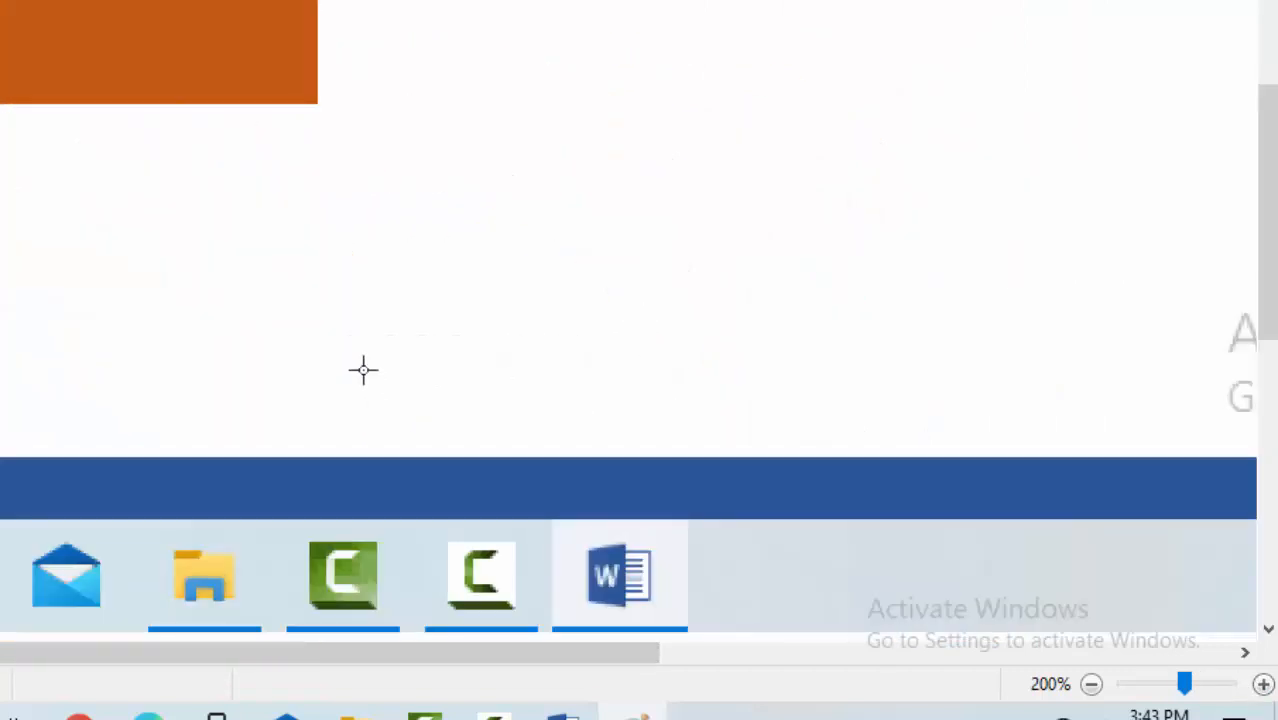
scroll(363, 372, up, 2)
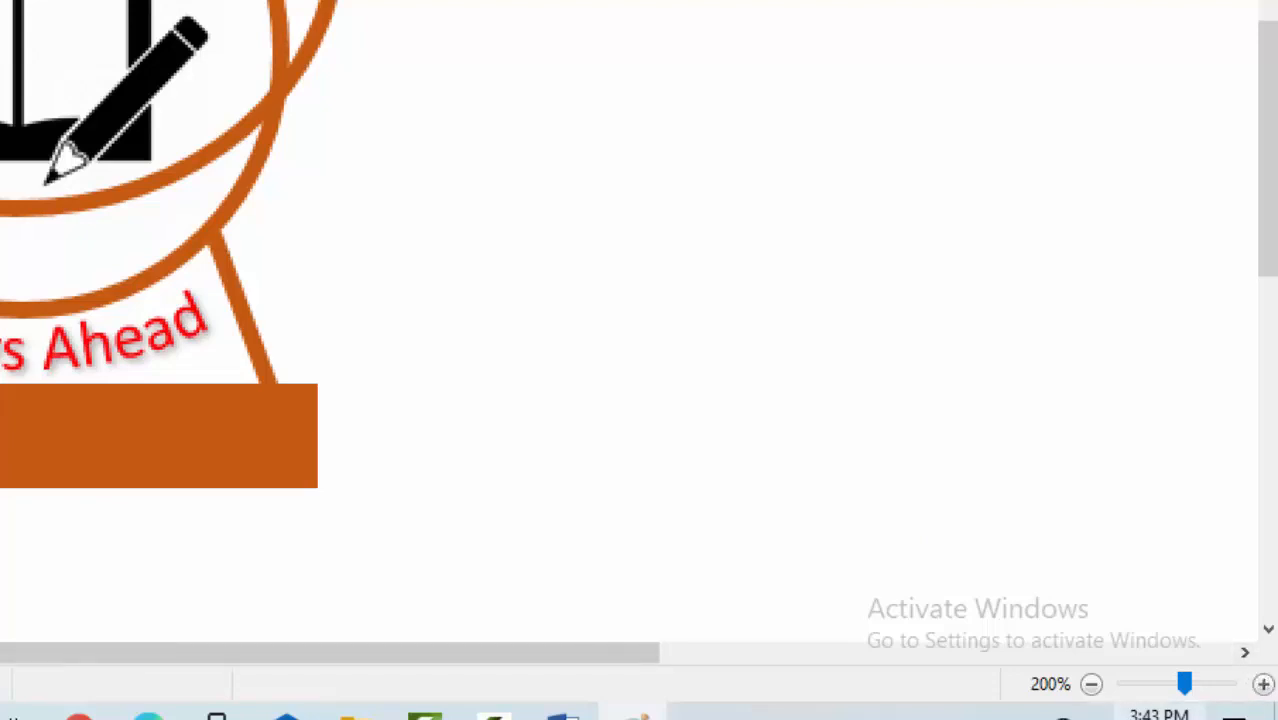
click(1266, 692)
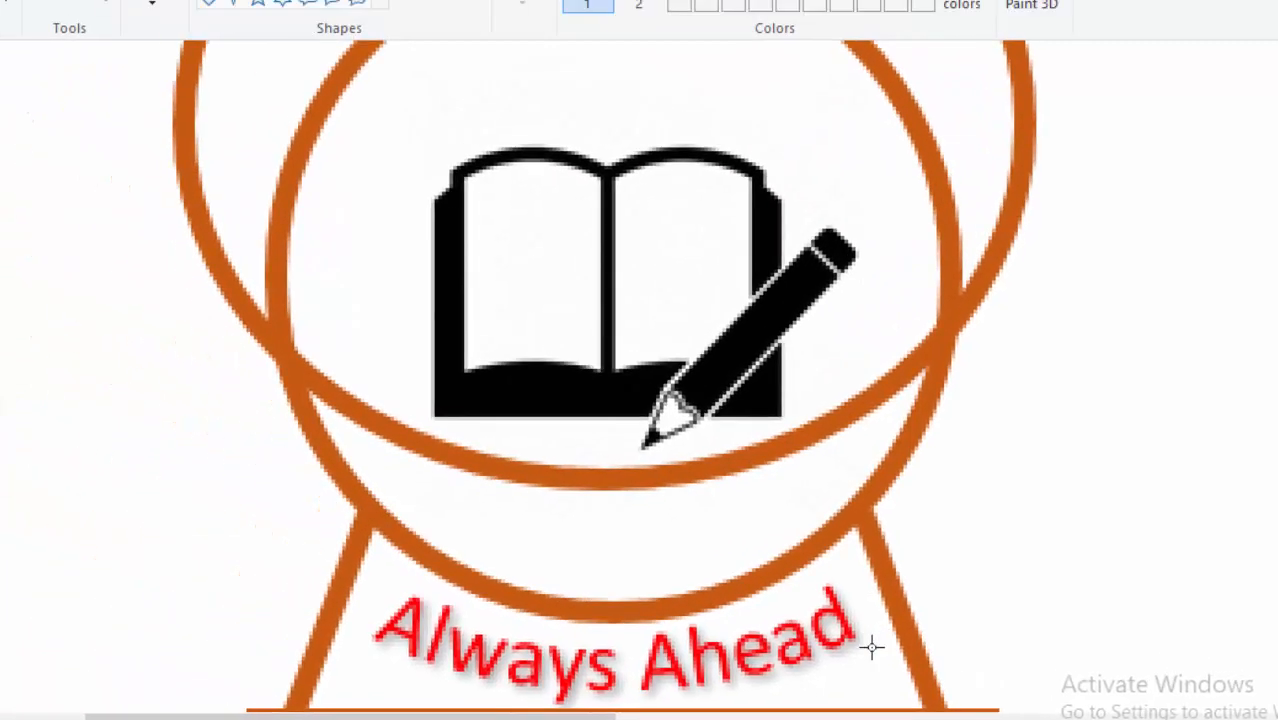
scroll(686, 585, down, 2)
scroll(686, 600, up, 1)
scroll(1047, 636, right, 2)
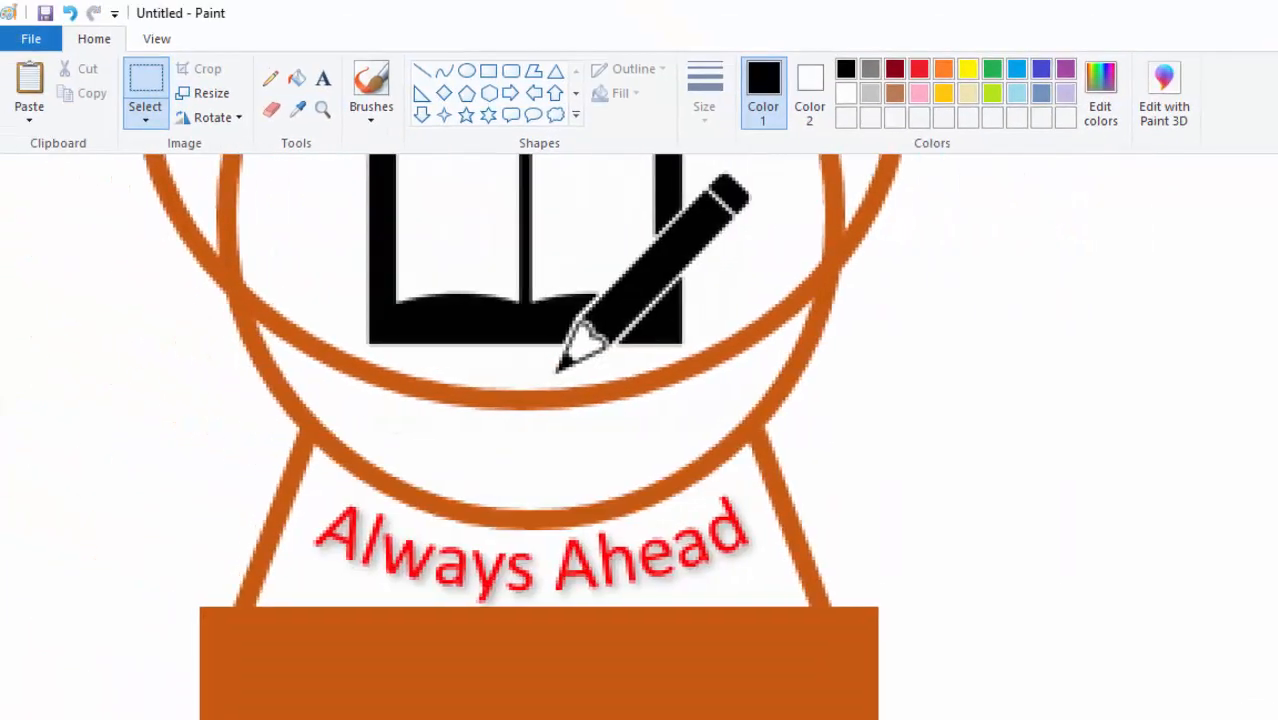
scroll(1047, 636, up, 1)
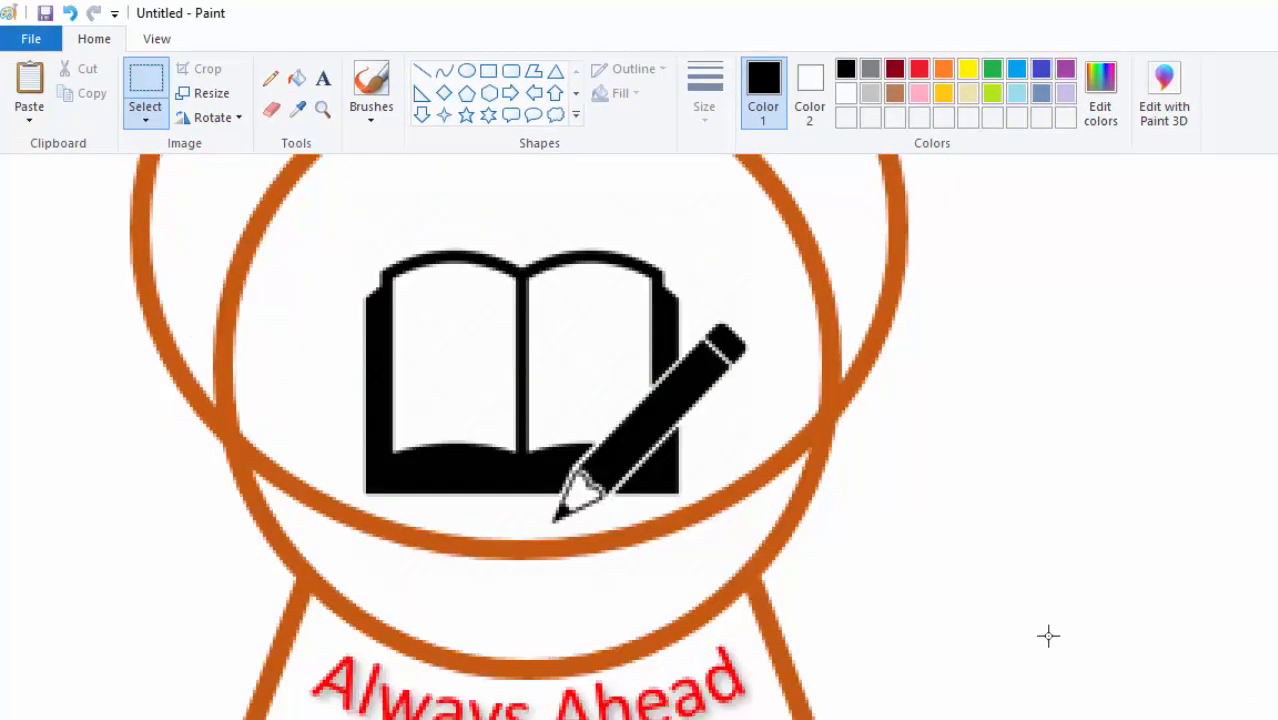
click(271, 109)
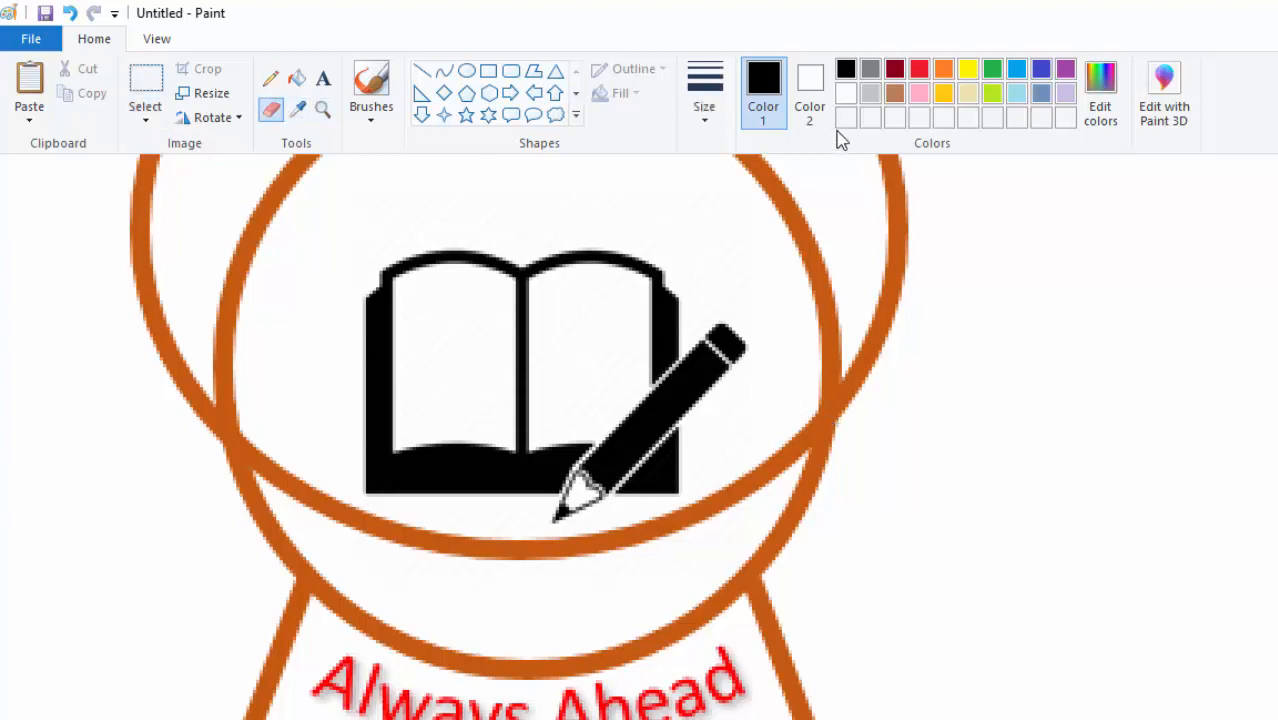
- Set the eraser to its thinnest size and wipe out the orange arc under the book icon
click(710, 124)
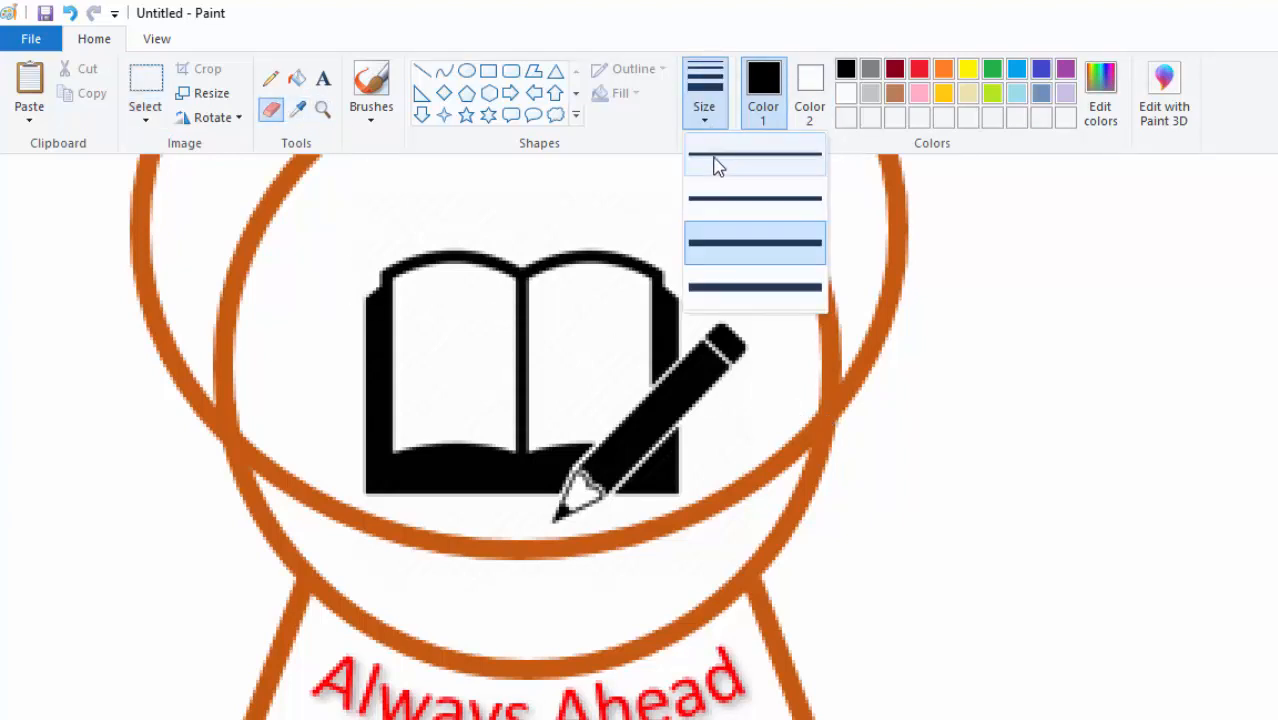
click(716, 162)
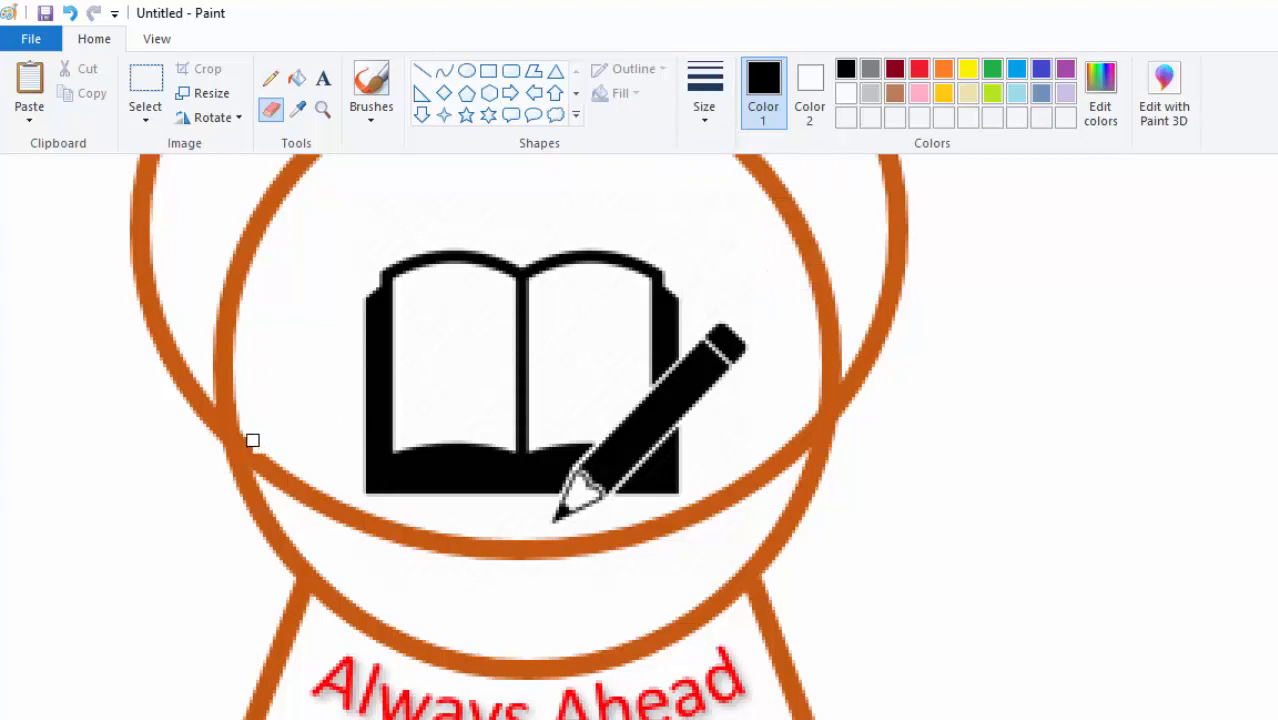
drag(262, 460, 273, 477)
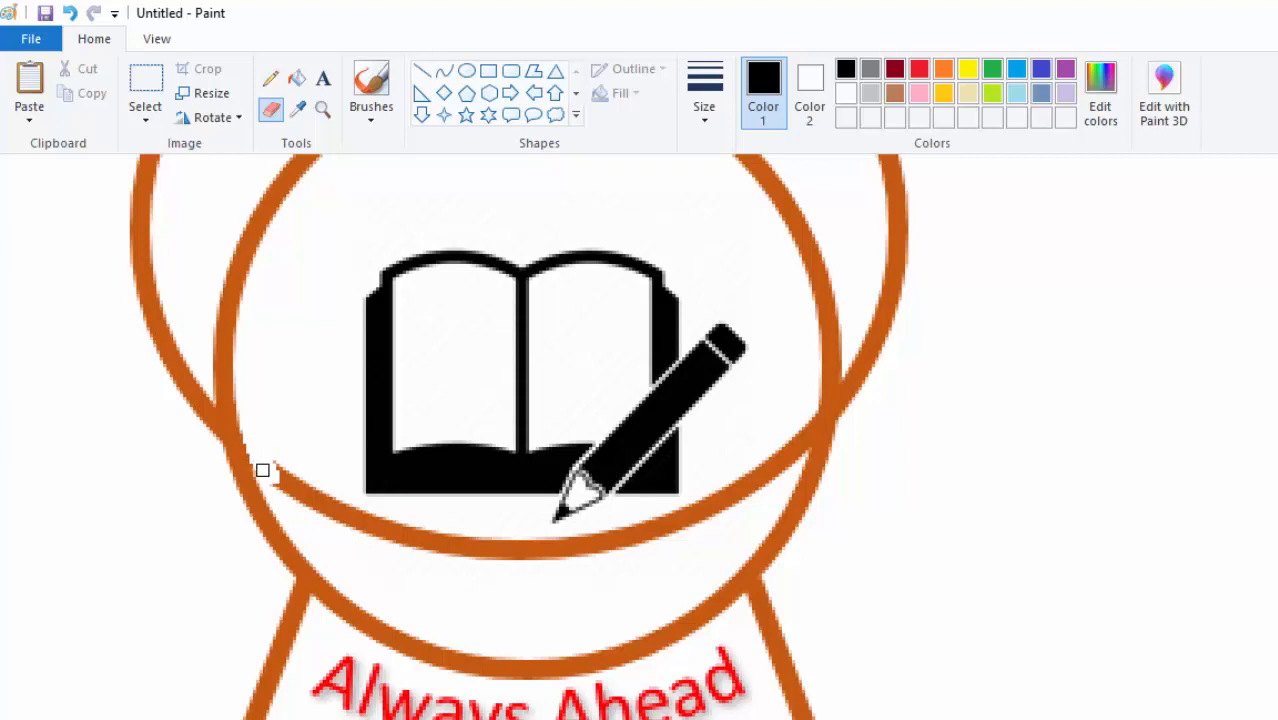
mouse_move(279, 437)
mouse_down()
mouse_move(279, 480)
mouse_move(308, 488)
mouse_move(322, 522)
mouse_move(337, 502)
mouse_move(316, 493)
mouse_move(342, 516)
mouse_move(434, 516)
mouse_move(372, 530)
mouse_move(428, 568)
mouse_move(529, 573)
mouse_up()
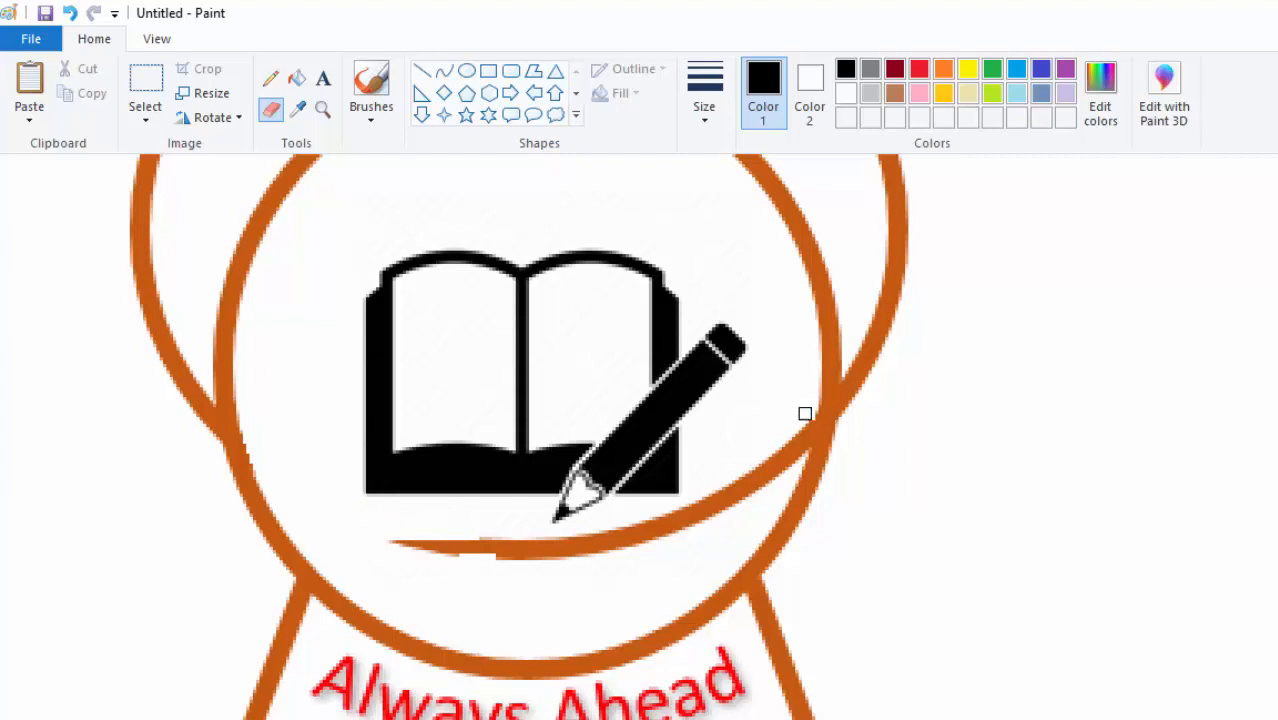
drag(788, 453, 785, 457)
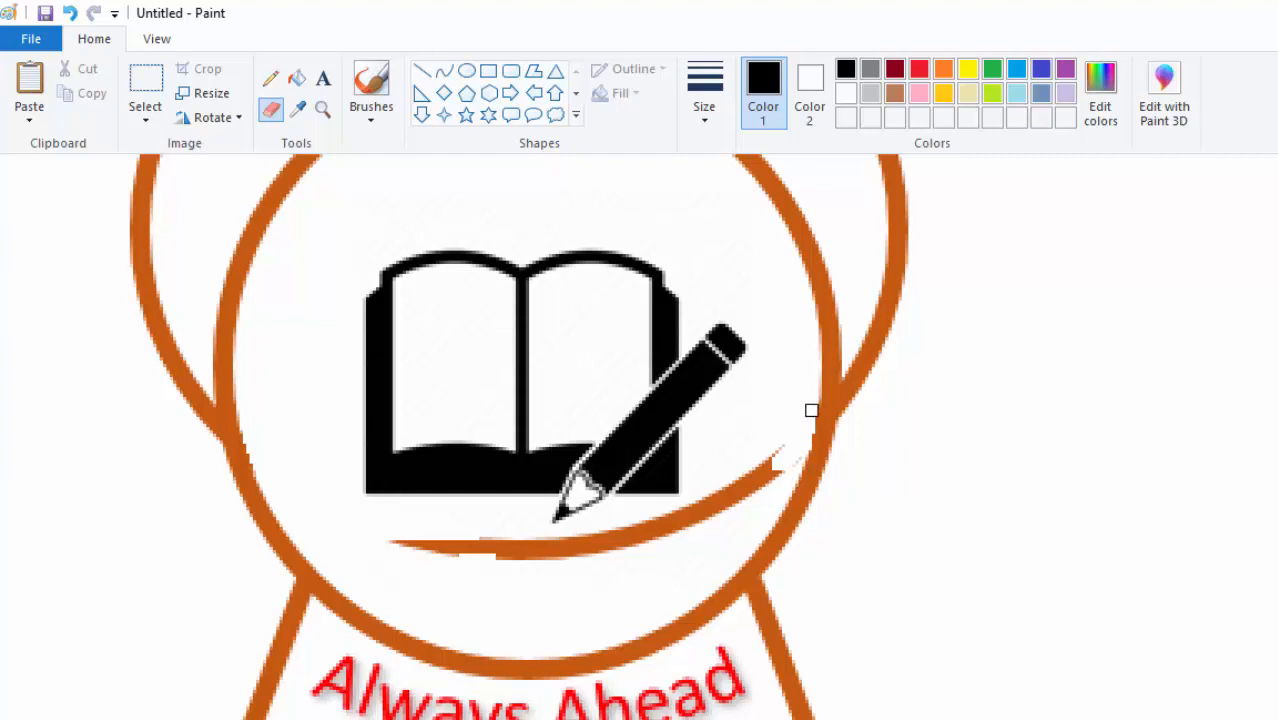
mouse_move(772, 460)
mouse_down()
mouse_move(791, 457)
mouse_move(762, 483)
mouse_move(770, 463)
mouse_move(756, 460)
mouse_move(722, 500)
mouse_move(605, 520)
mouse_move(653, 520)
mouse_move(645, 533)
mouse_move(712, 513)
mouse_up()
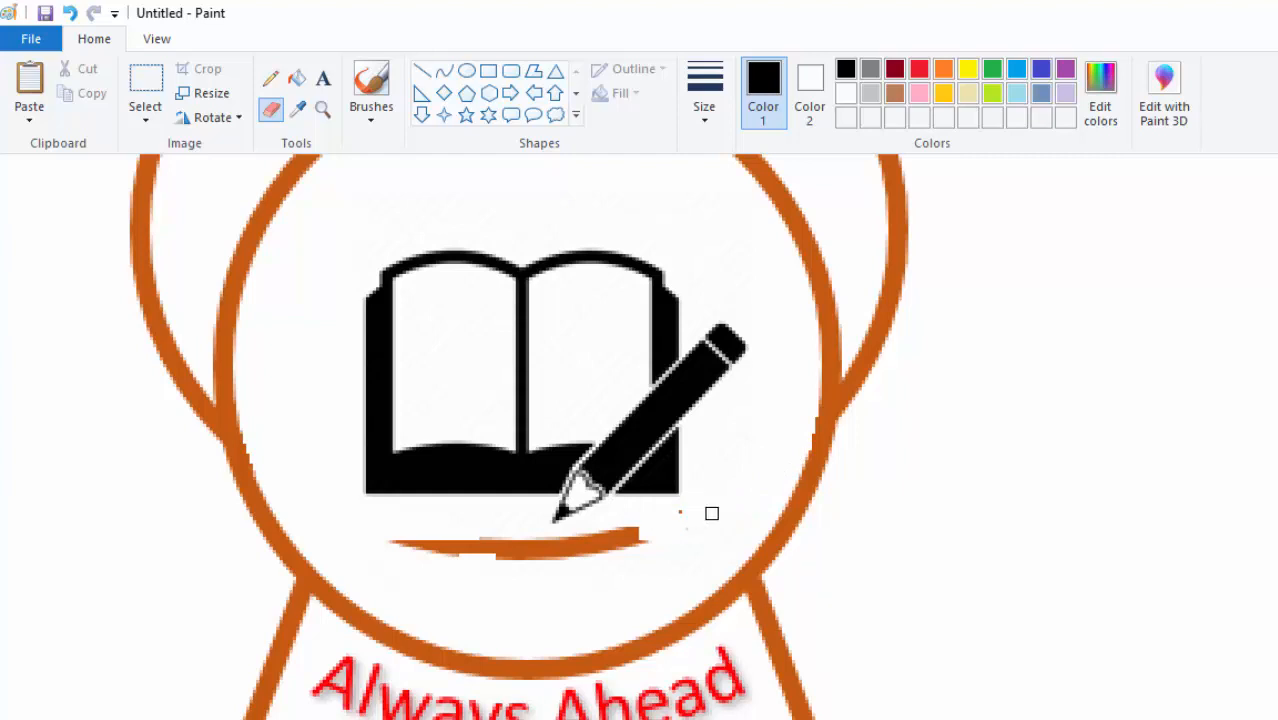
mouse_move(635, 533)
mouse_down()
mouse_move(673, 542)
mouse_move(494, 551)
mouse_move(505, 559)
mouse_move(379, 540)
mouse_move(625, 533)
mouse_move(556, 537)
mouse_up()
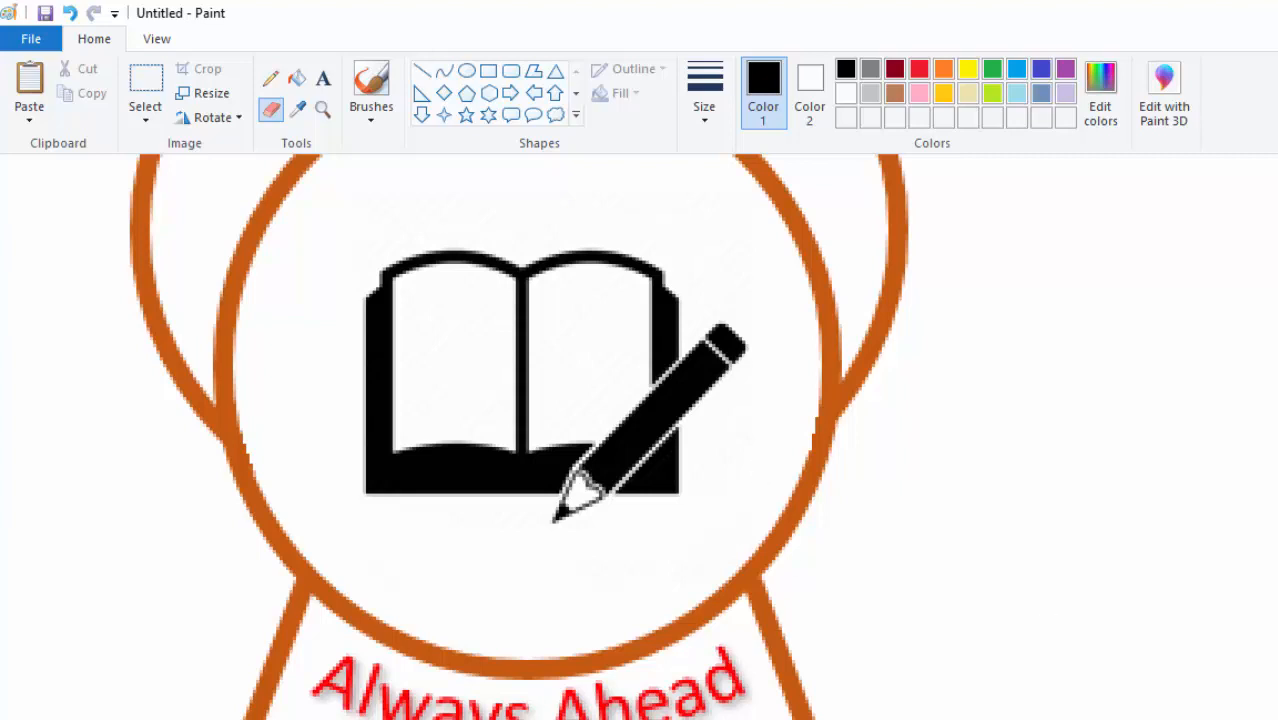
scroll(638, 436, down, 2)
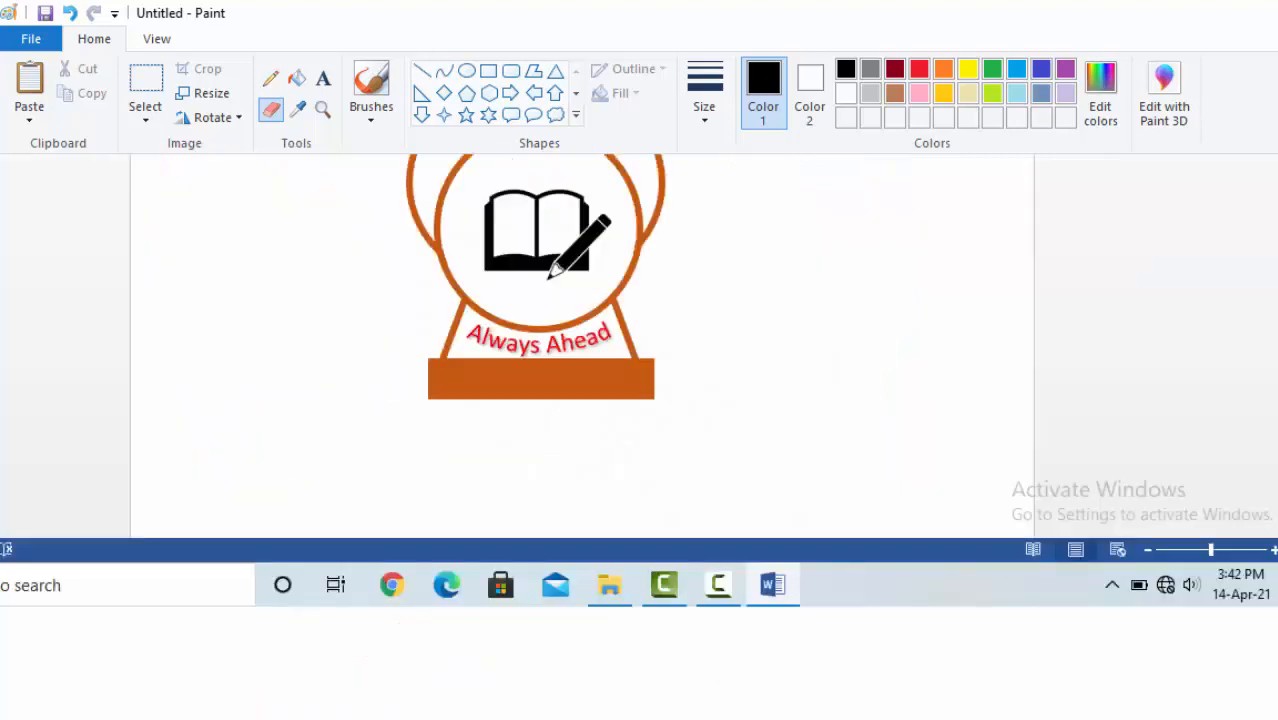
- Draw a rectangular selection tightly around the logo and crop the image to it
scroll(843, 309, up, 3)
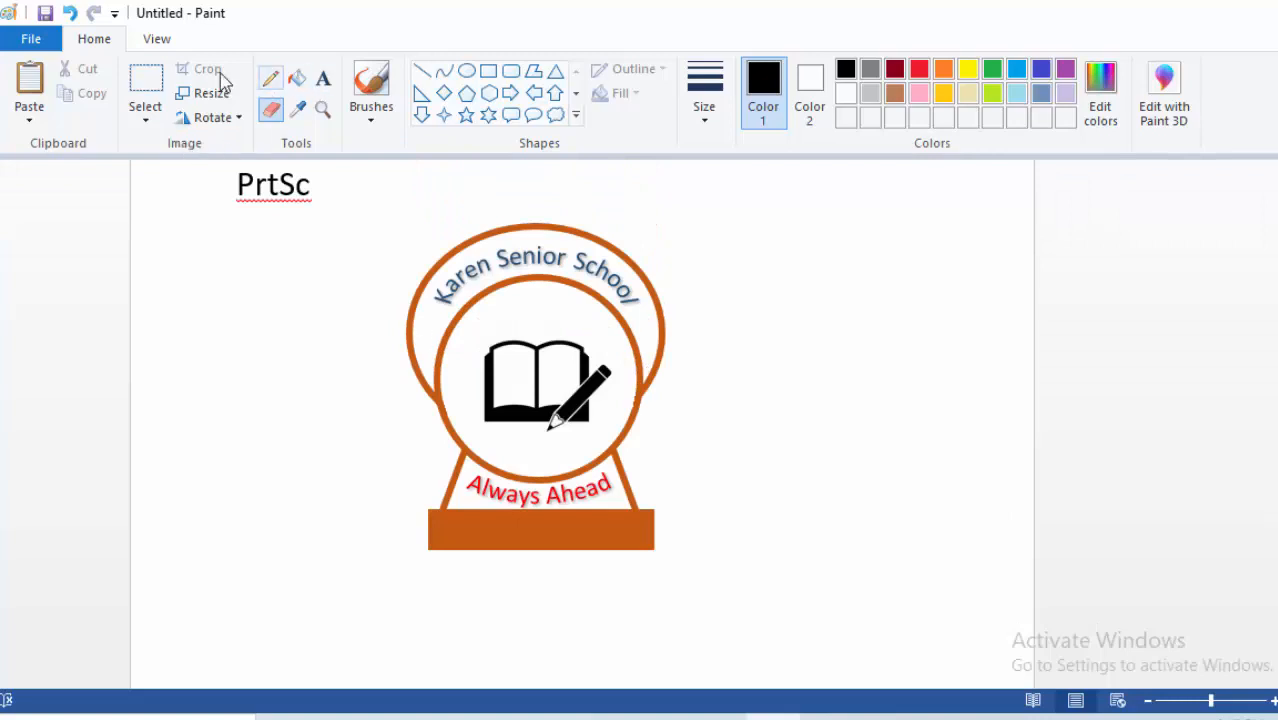
click(145, 82)
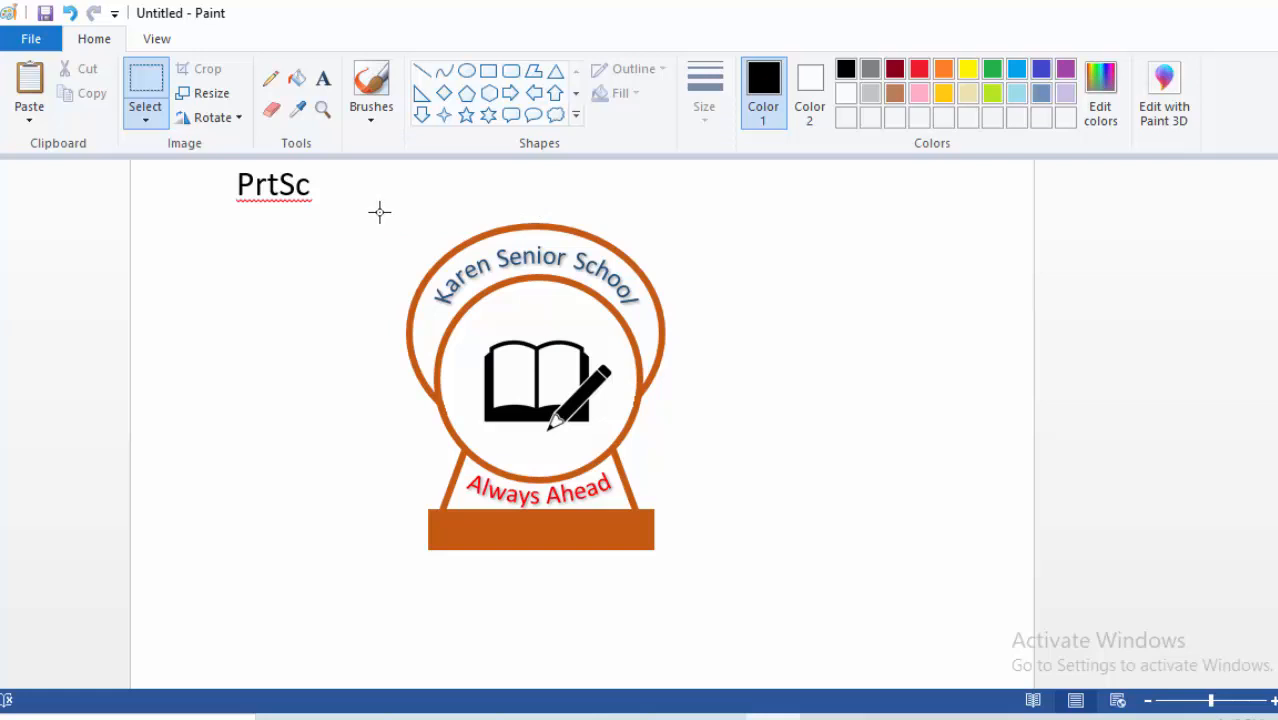
drag(380, 212, 690, 563)
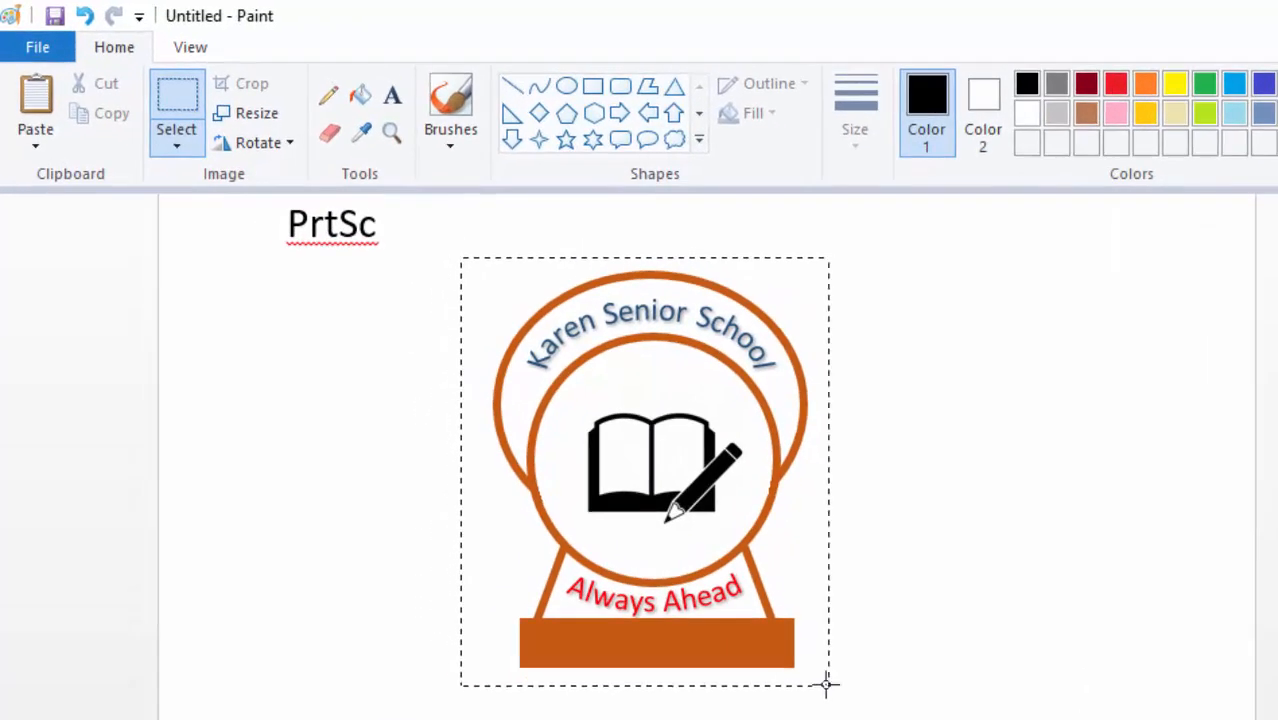
drag(826, 684, 824, 680)
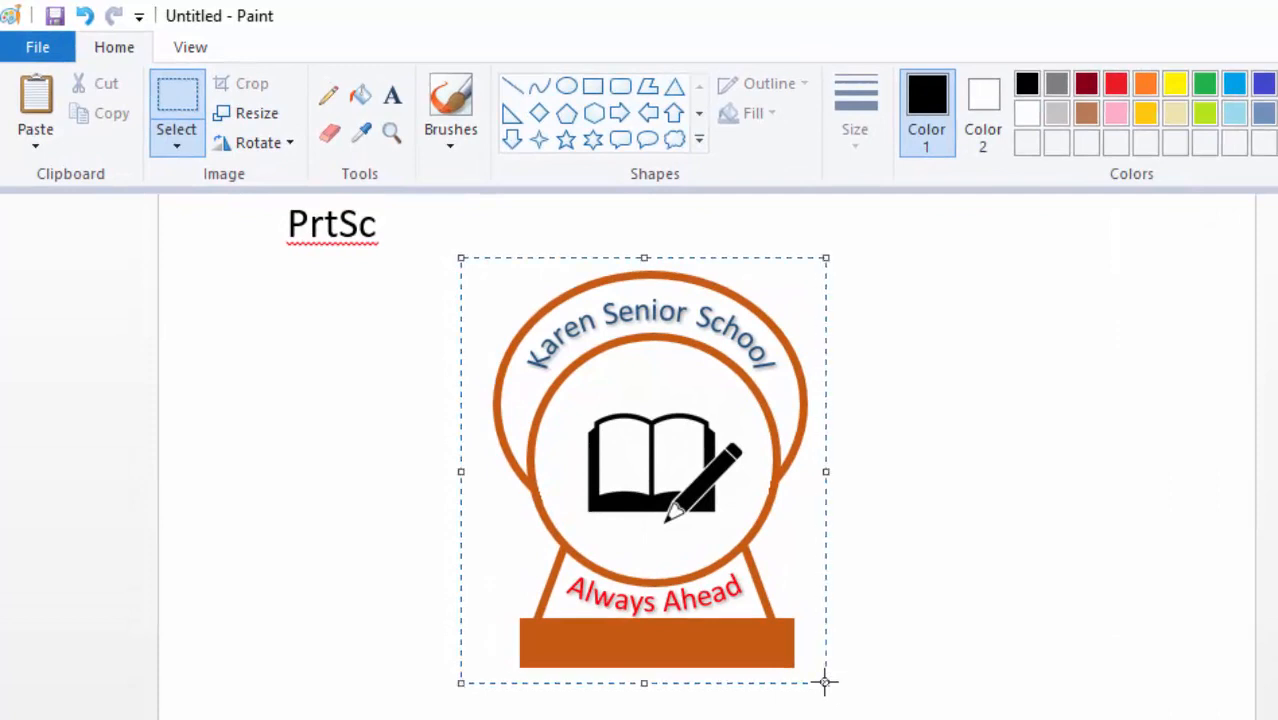
click(252, 83)
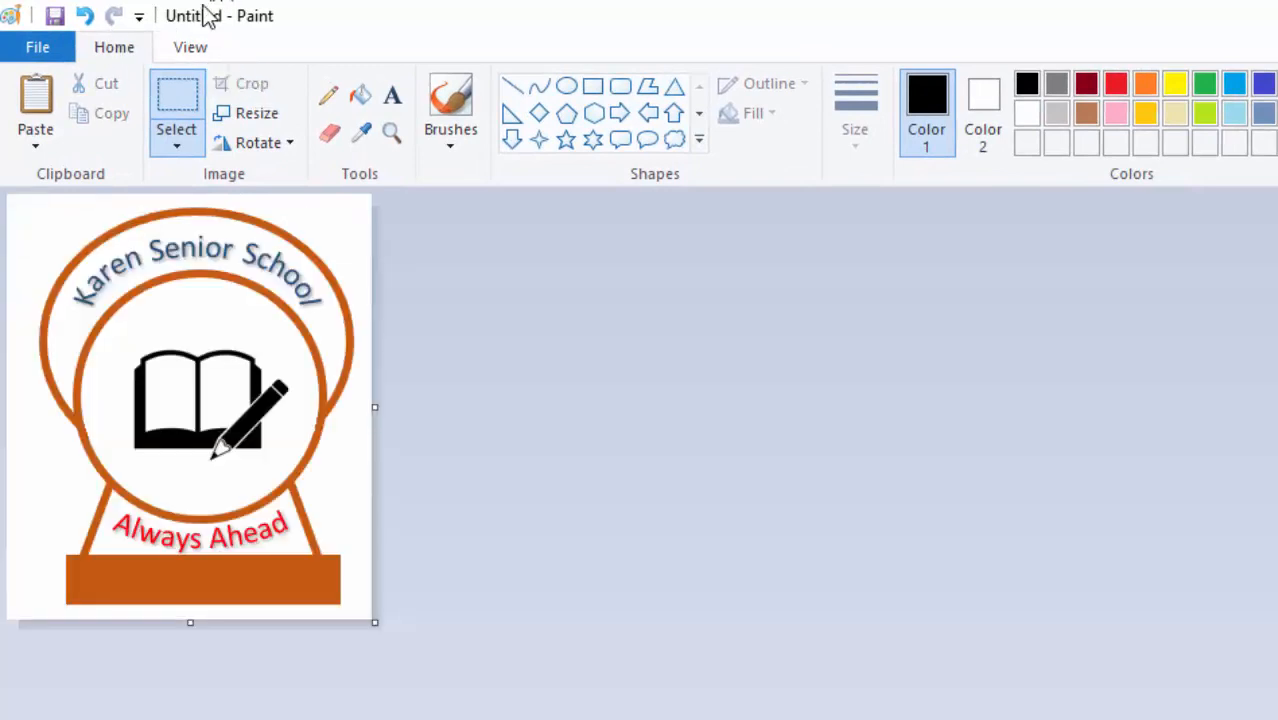
- Save the cropped image as LOGO.png in the Desktop's MAIL MERGE folder
click(55, 17)
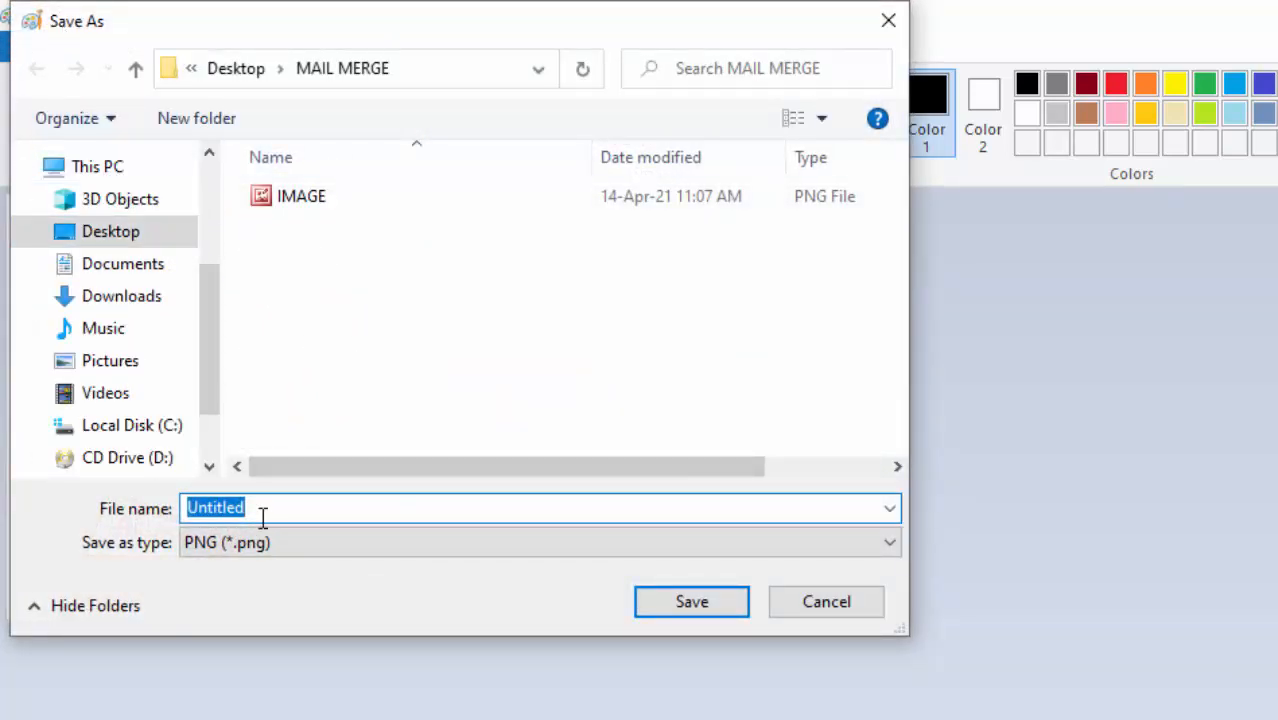
text(I)
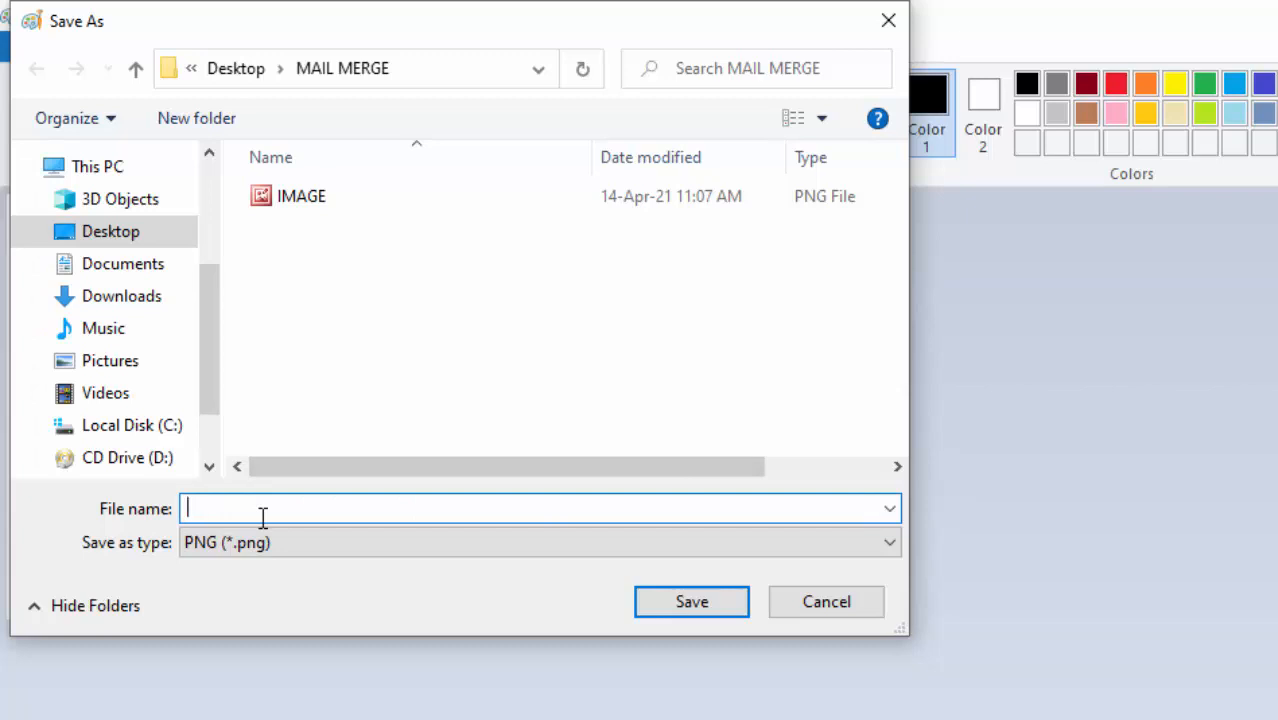
text(LOGO)
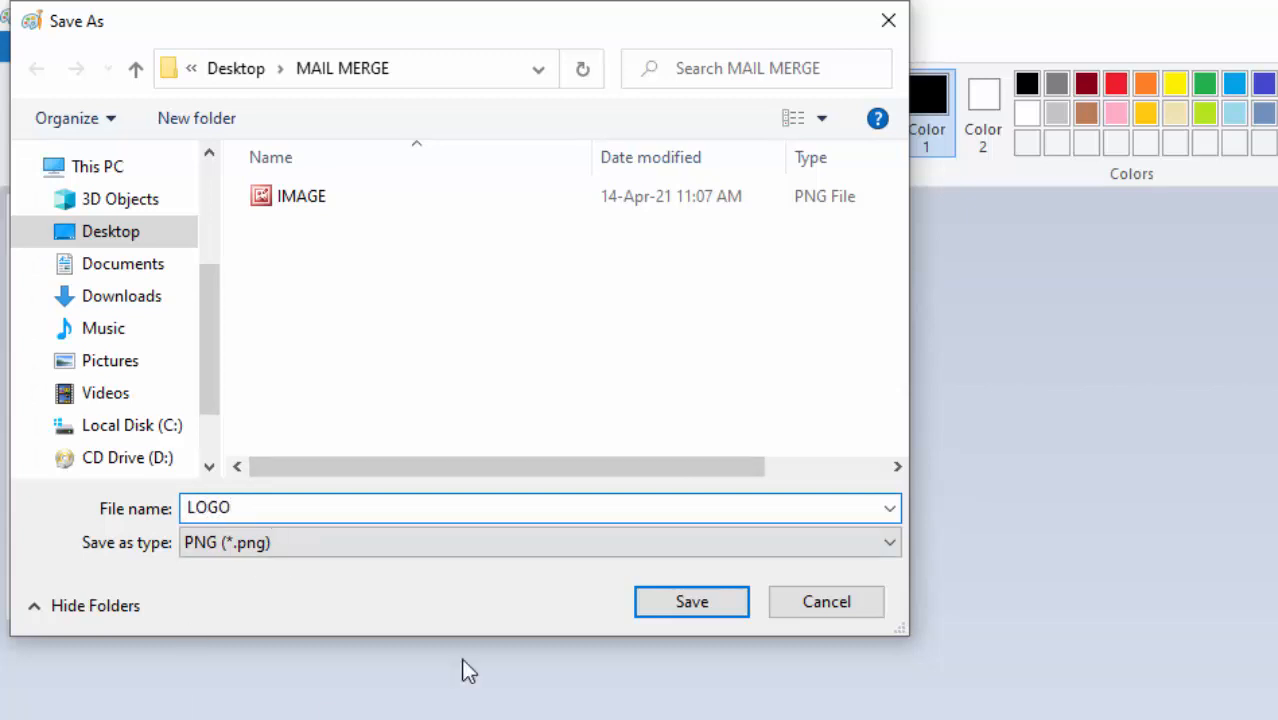
click(673, 600)
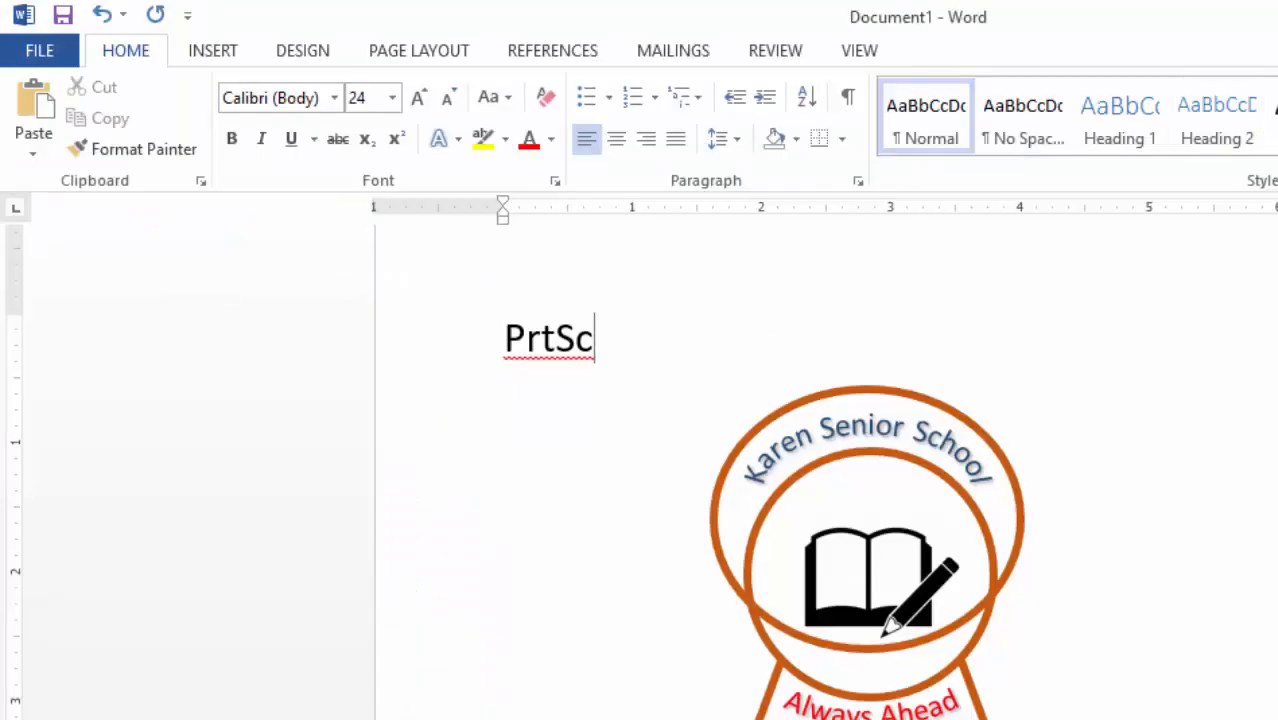
- Undo the last logo change, then delete the empty text box, orange circle and book-and-pencil icon
scroll(972, 349, down, 3)
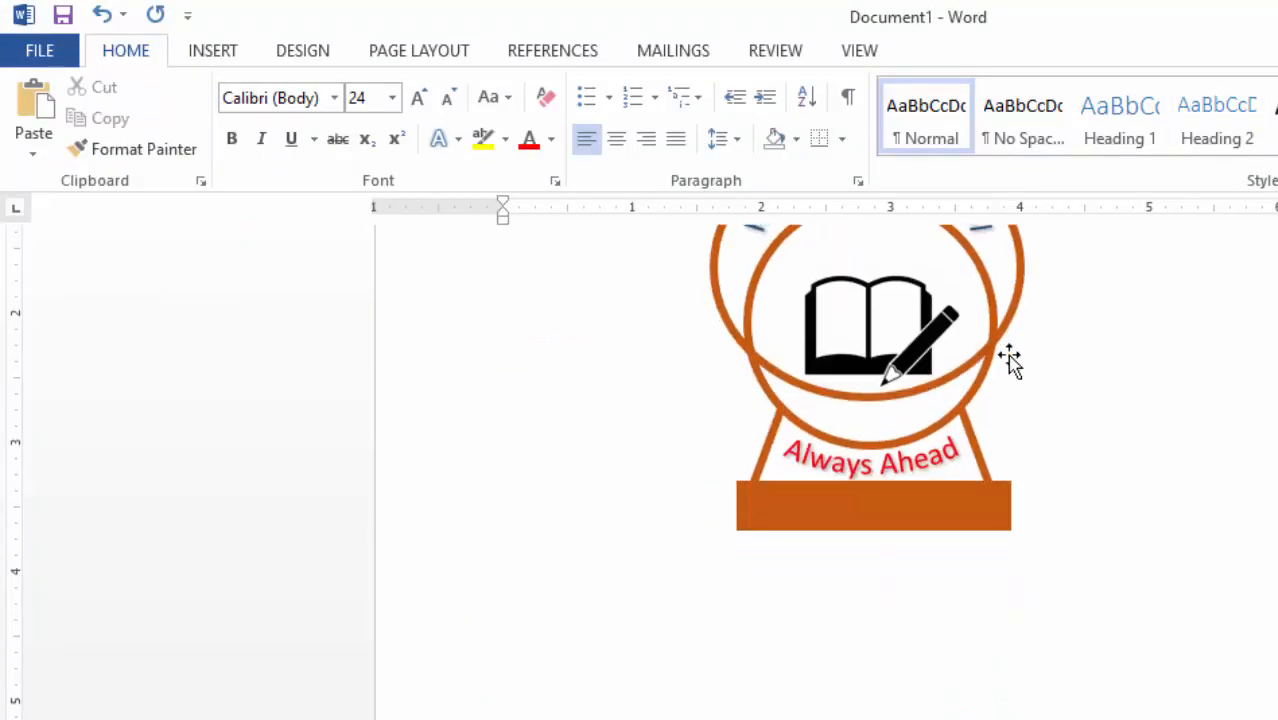
scroll(1007, 359, up, 4)
click(806, 480)
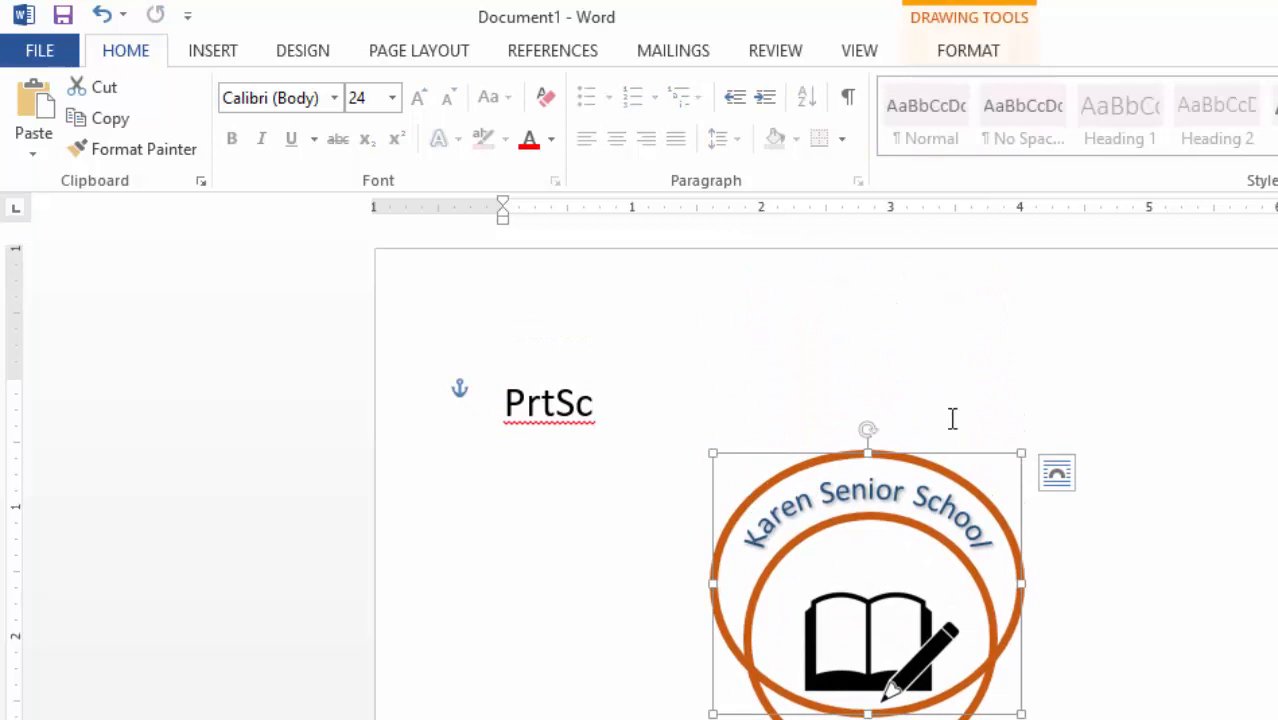
key(ctrl+z)
key(ctrl+z)
key(ctrl+z)
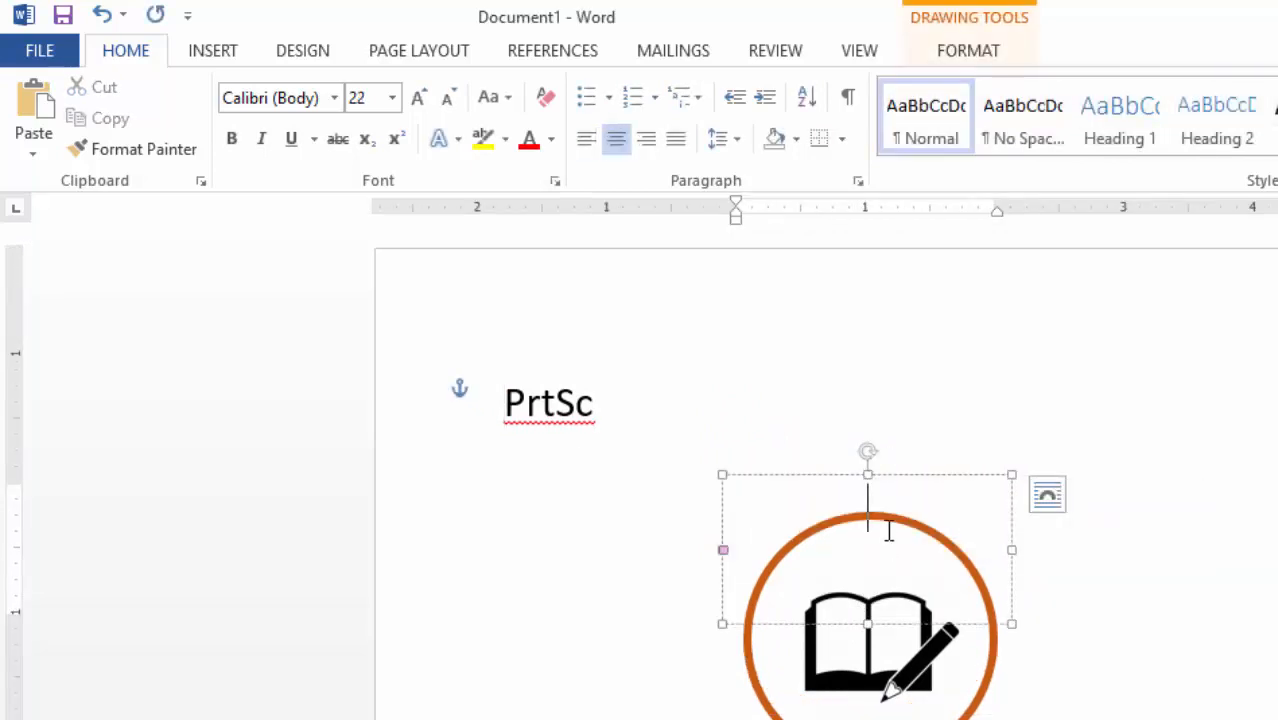
click(911, 475)
key(Delete)
click(727, 438)
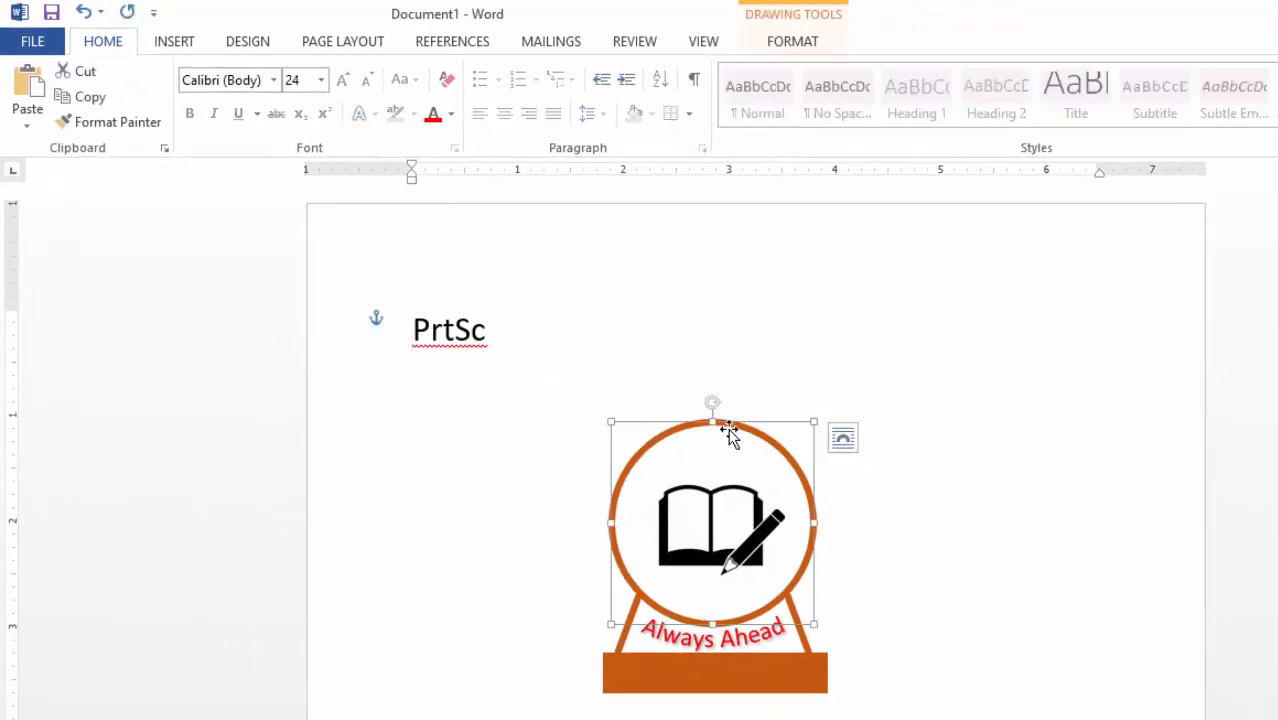
key(Delete)
click(740, 510)
key(Delete)
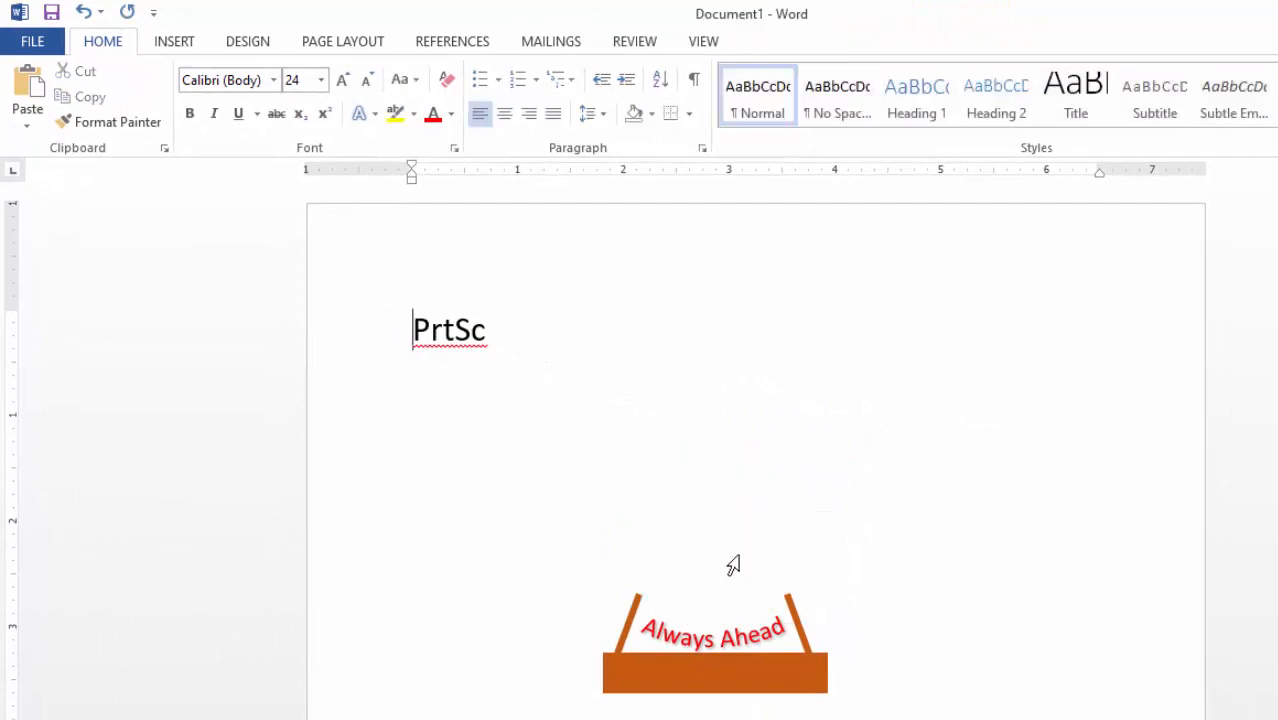
- Delete both slanted lines, the Always Ahead text, leftover text box, orange rectangle and 'PrtSc' text
click(638, 610)
key(Delete)
click(683, 641)
key(Delete)
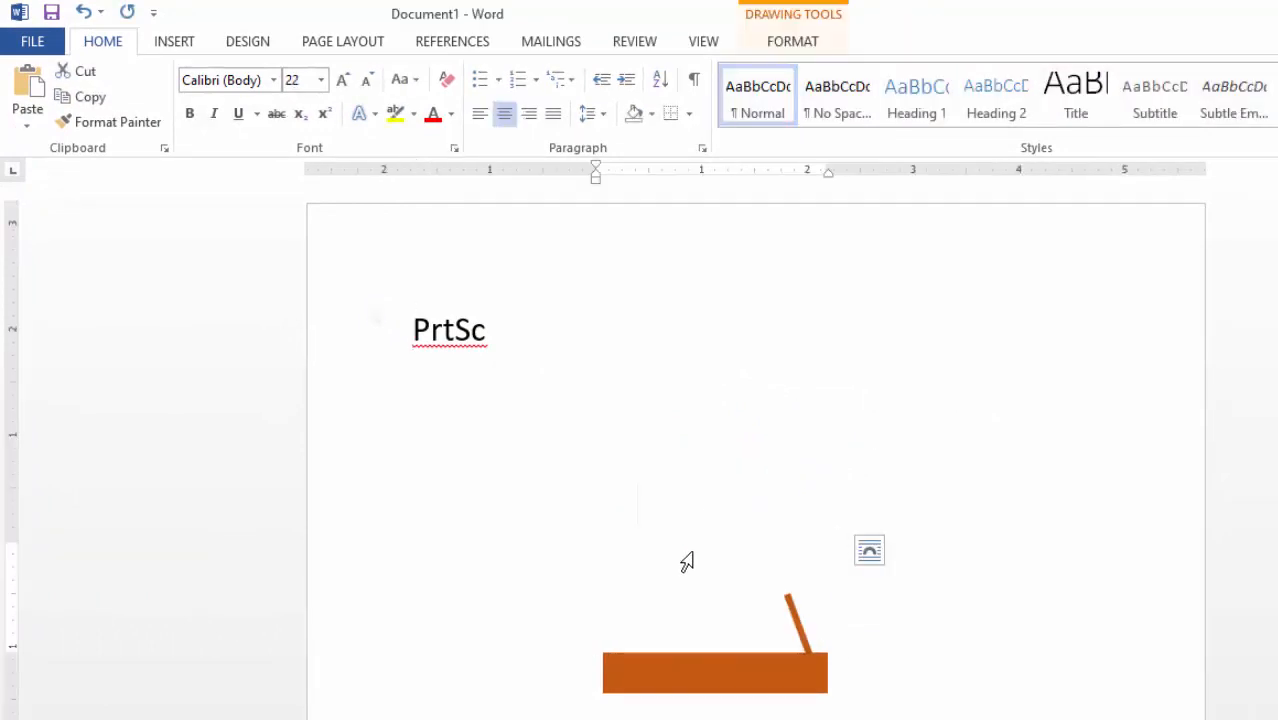
click(820, 540)
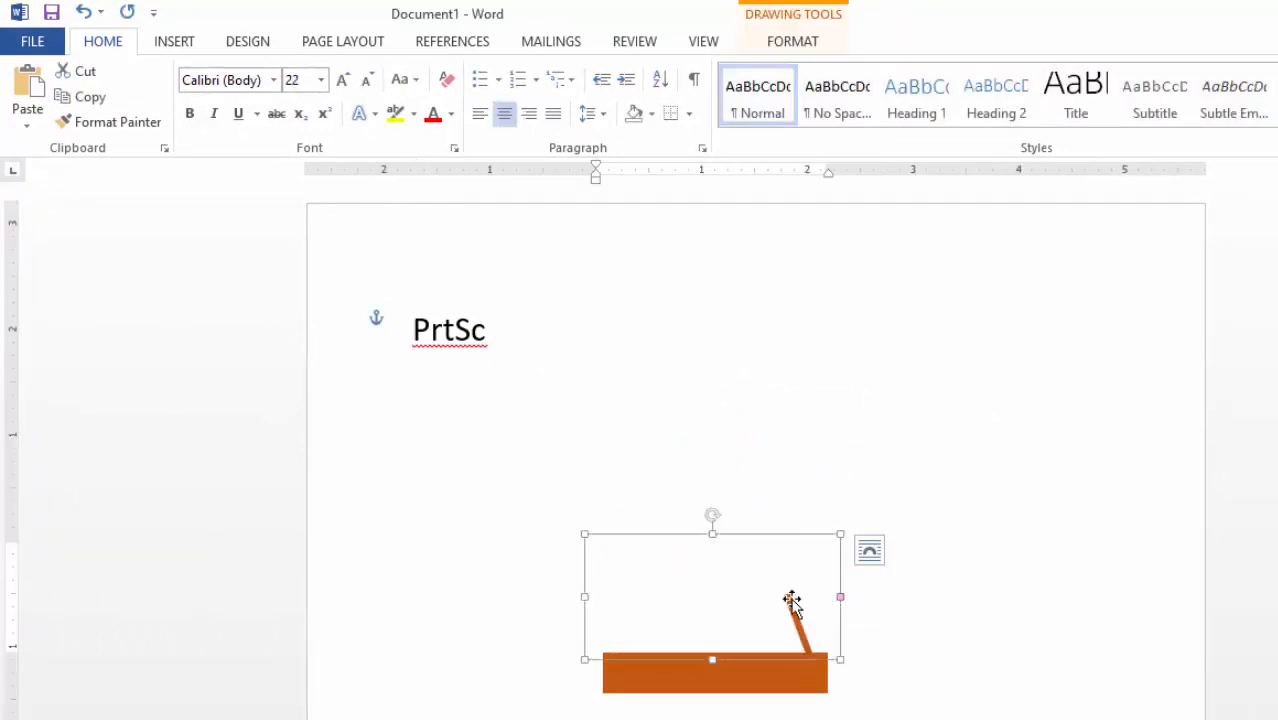
key(Delete)
click(797, 622)
key(Delete)
click(740, 660)
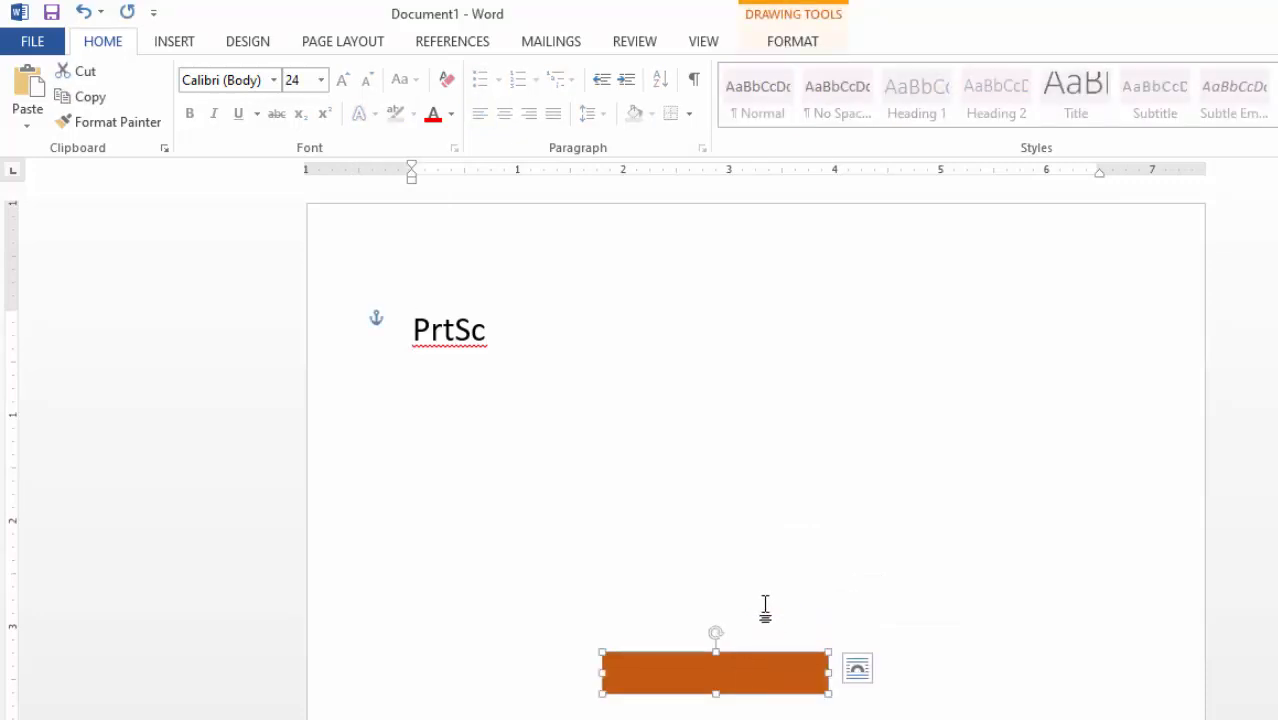
key(Delete)
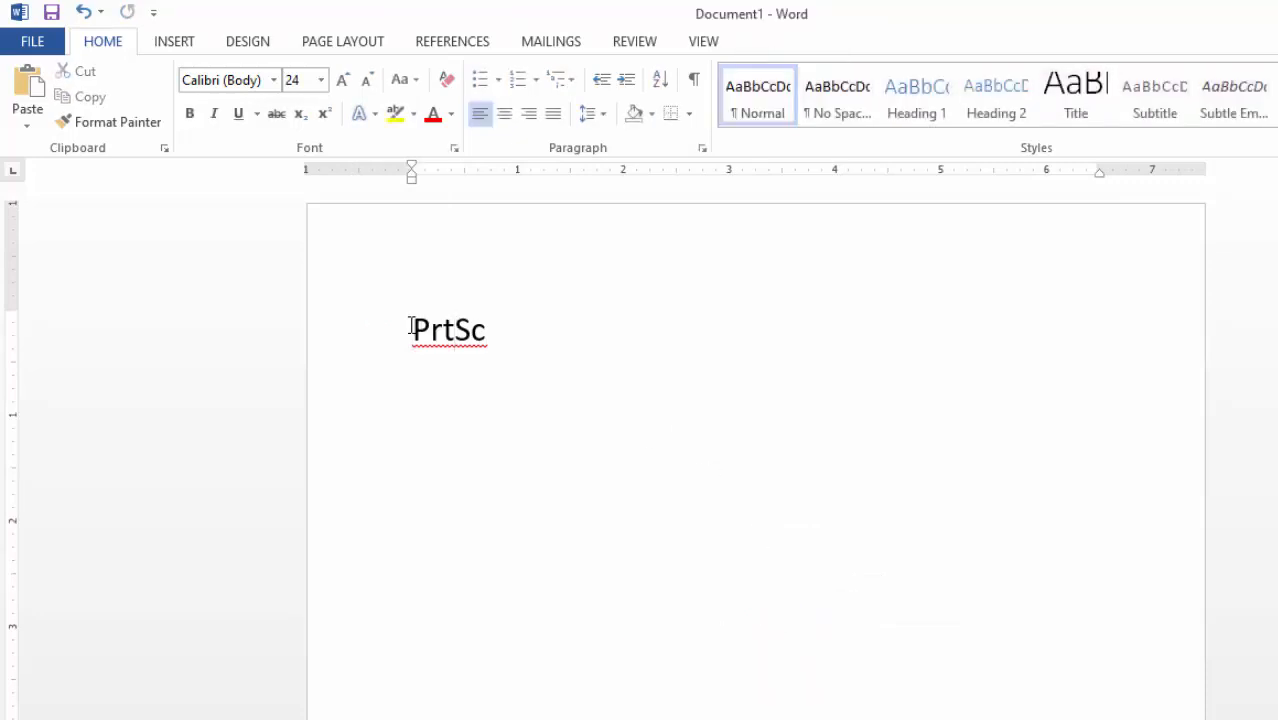
drag(427, 325, 573, 337)
key(Delete)
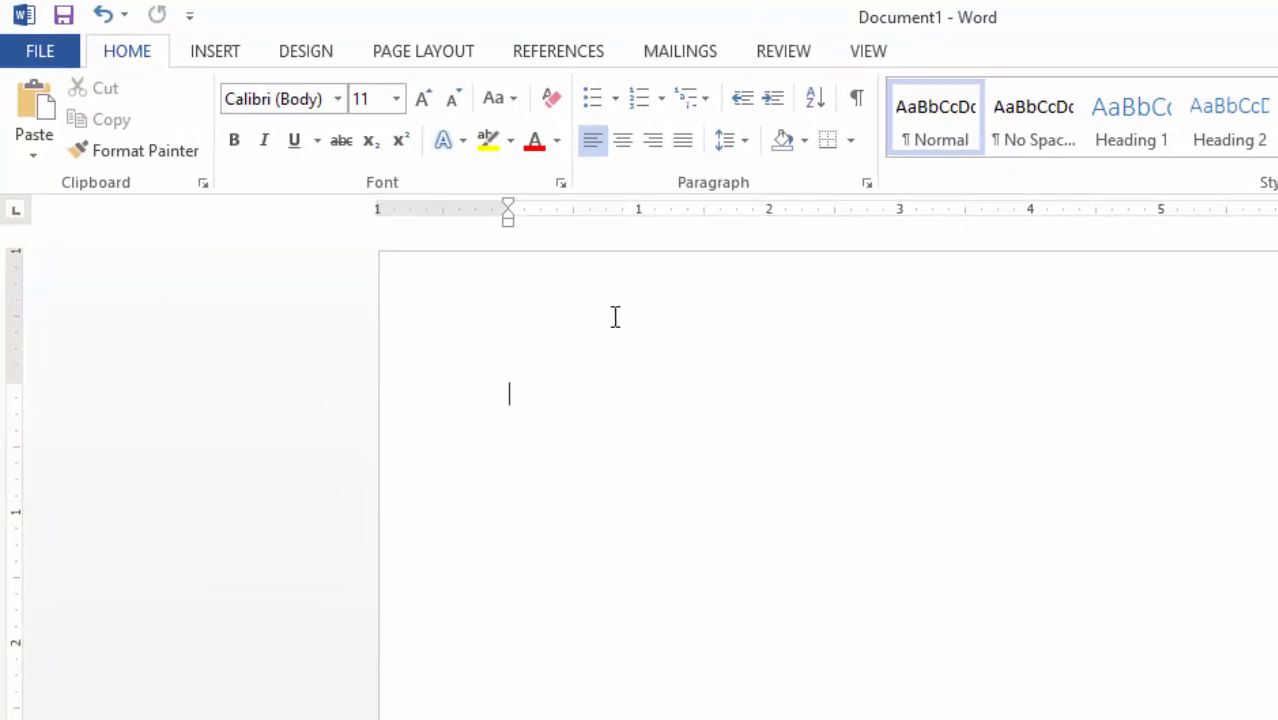
- Insert the LOGO picture into the page header and drag its corner to shrink it small
double_click(567, 303)
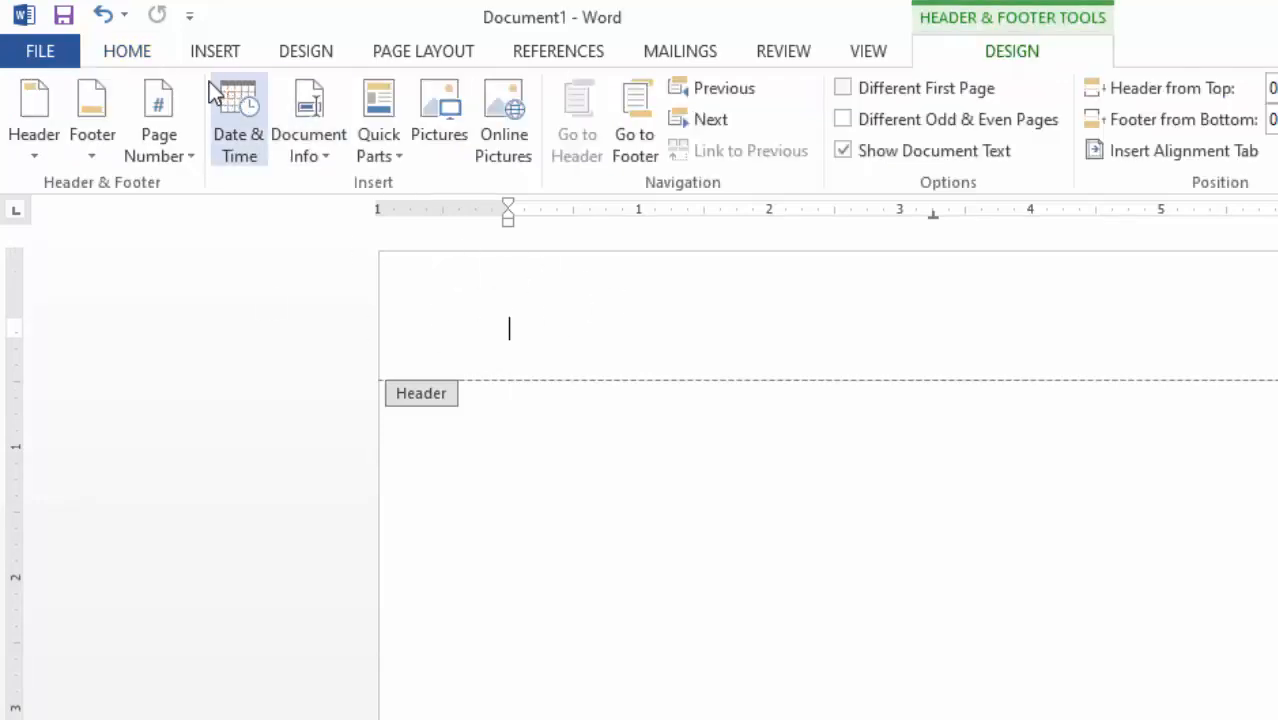
click(218, 53)
click(255, 119)
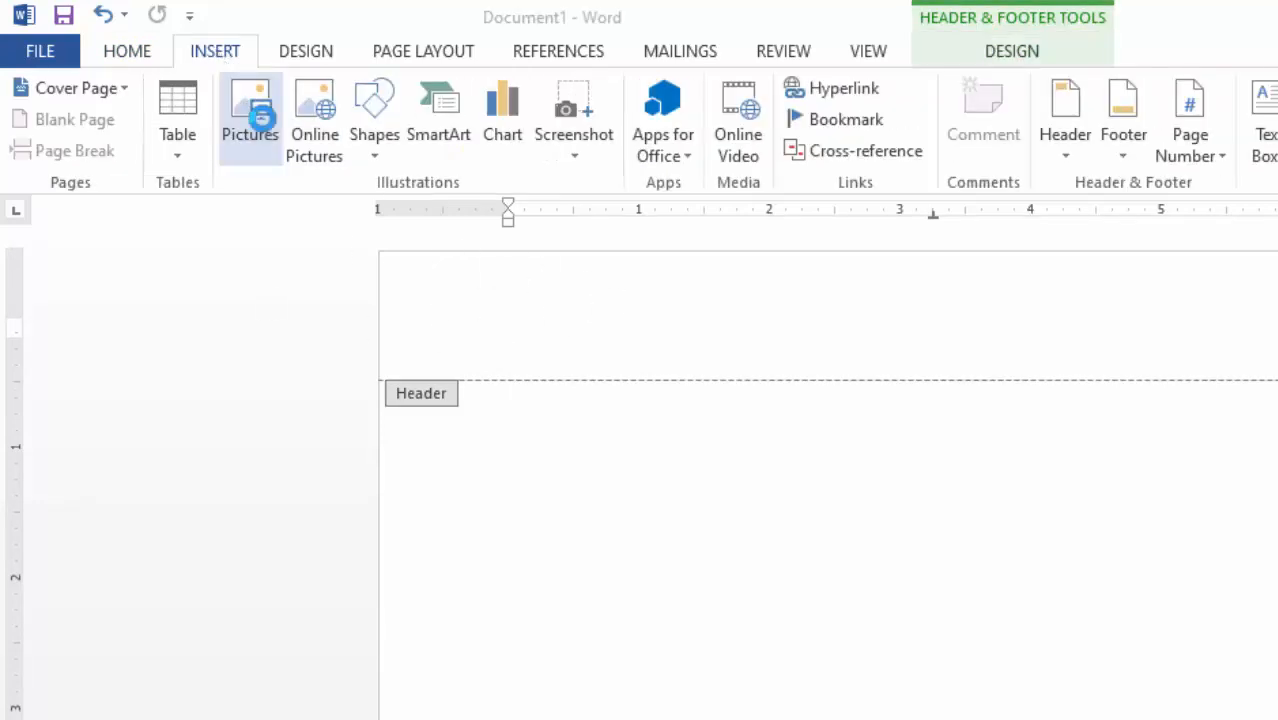
click(505, 258)
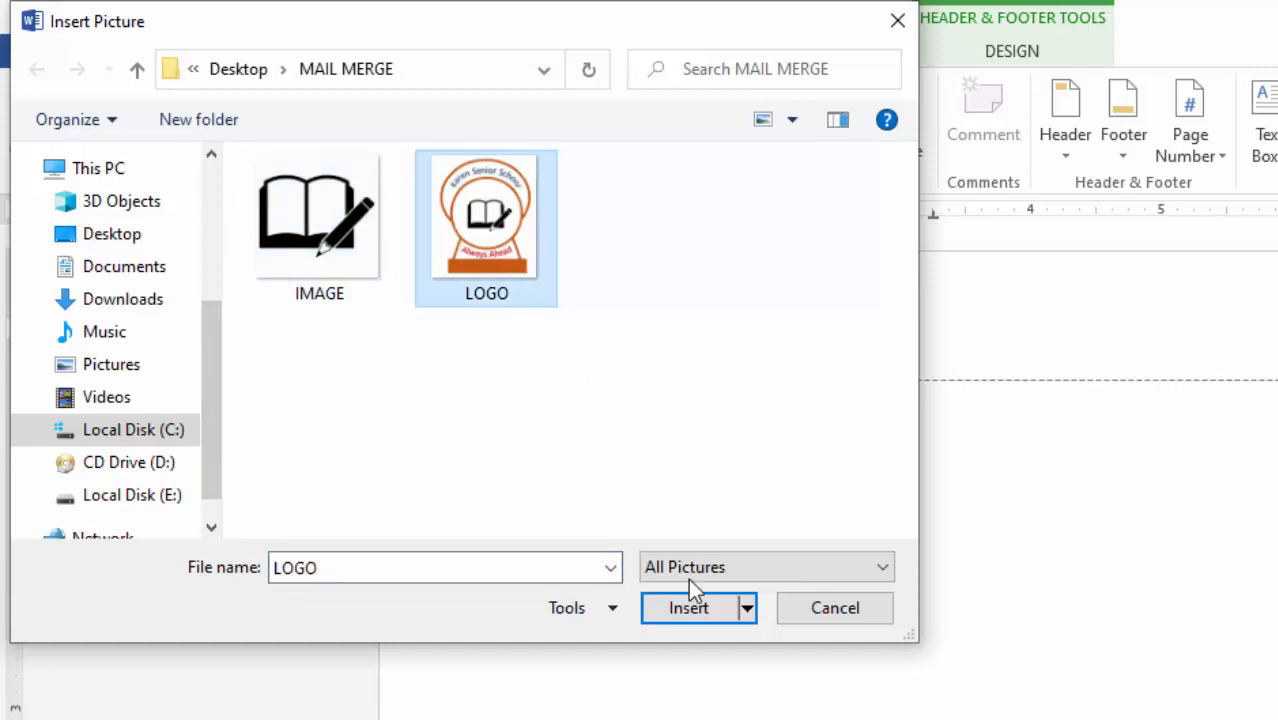
click(681, 612)
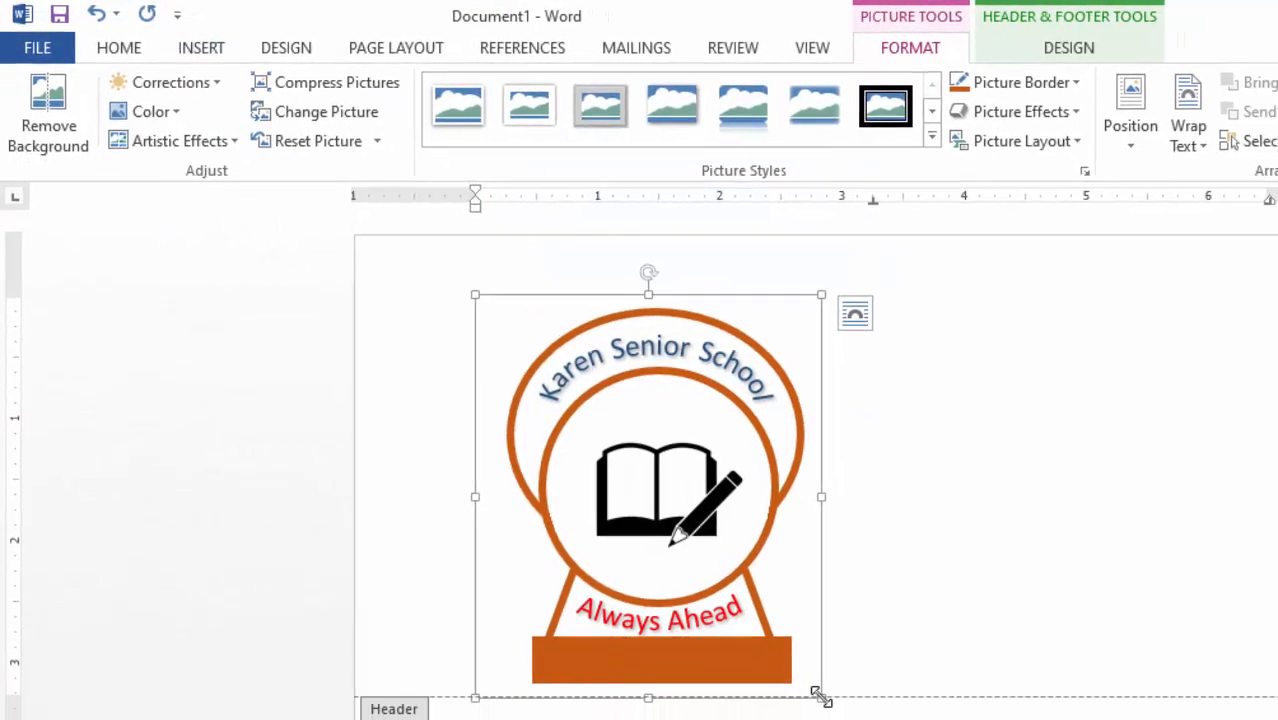
drag(750, 633, 552, 394)
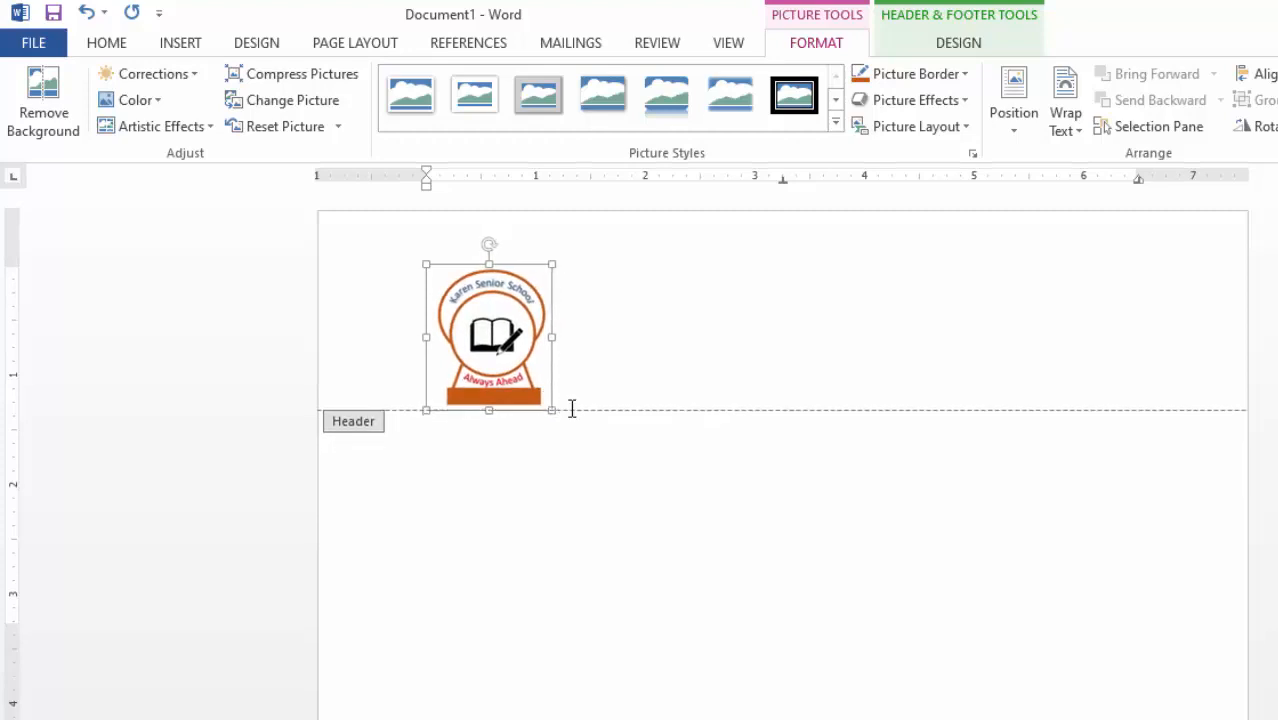
- Draw a text box to the right of the header logo and fit its position and height to the logo
click(180, 42)
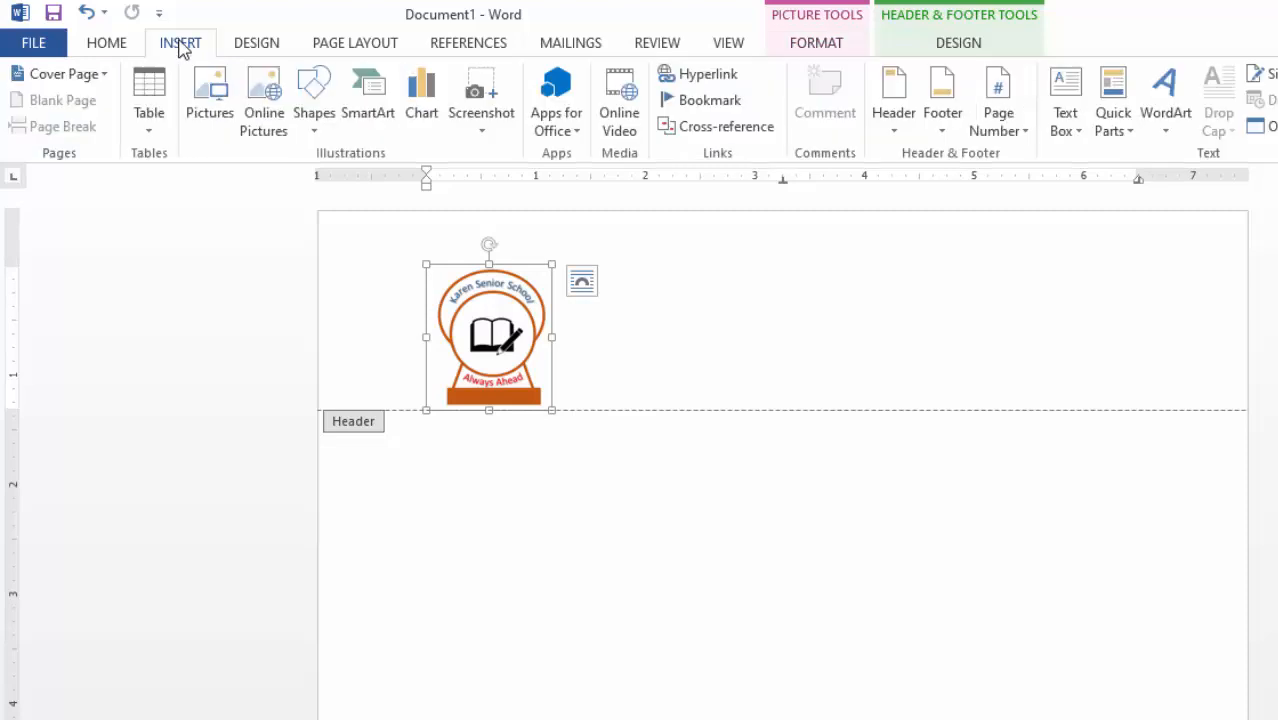
click(1063, 122)
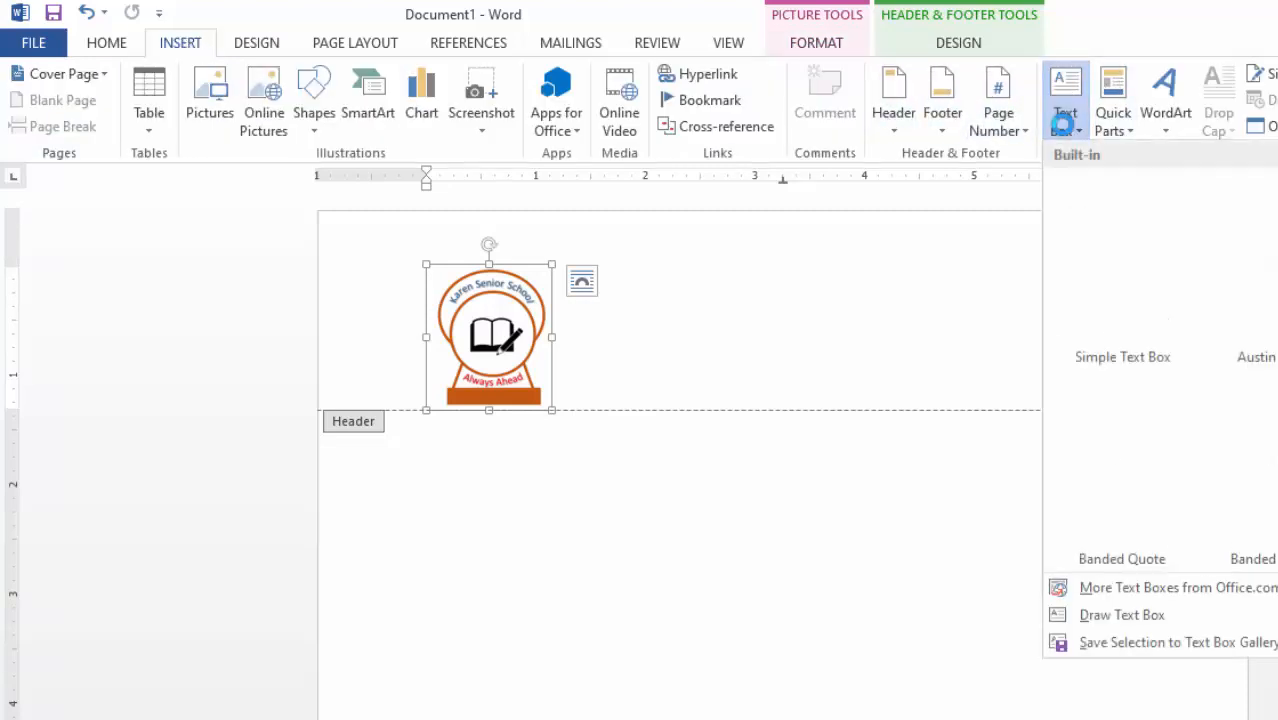
click(1112, 615)
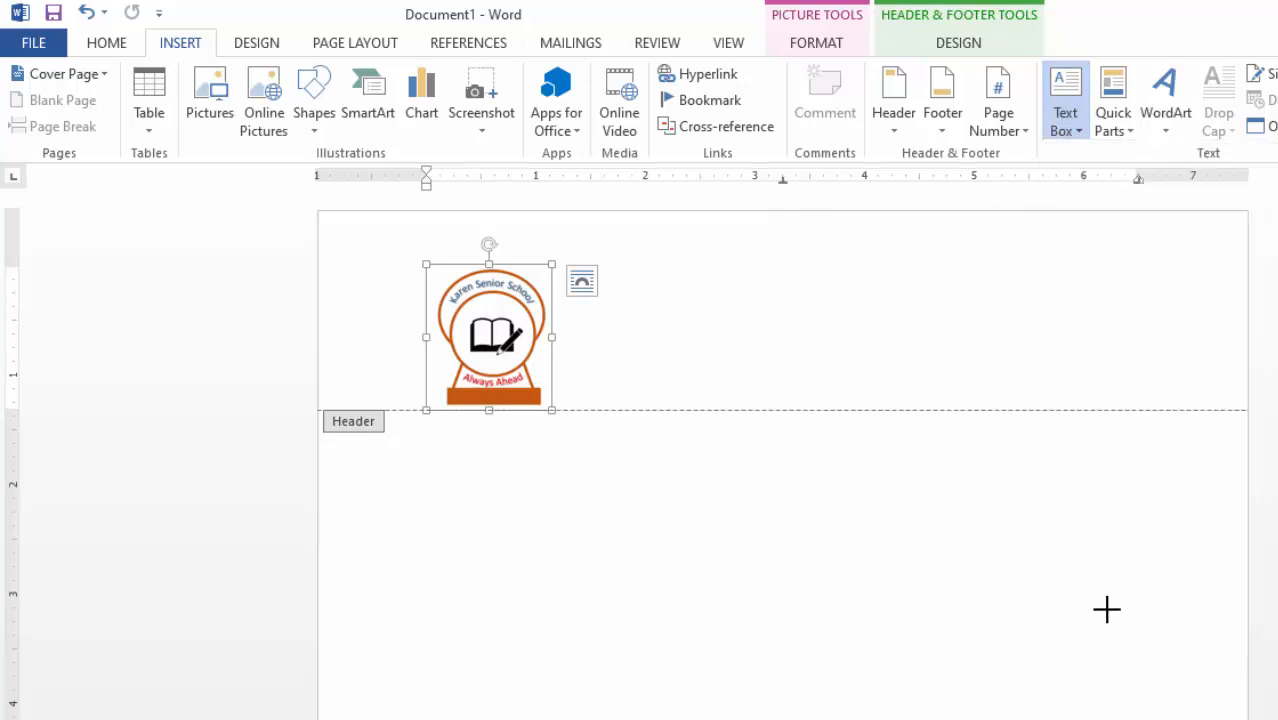
mouse_move(565, 260)
mouse_down()
mouse_move(1212, 320)
mouse_move(1137, 392)
mouse_up()
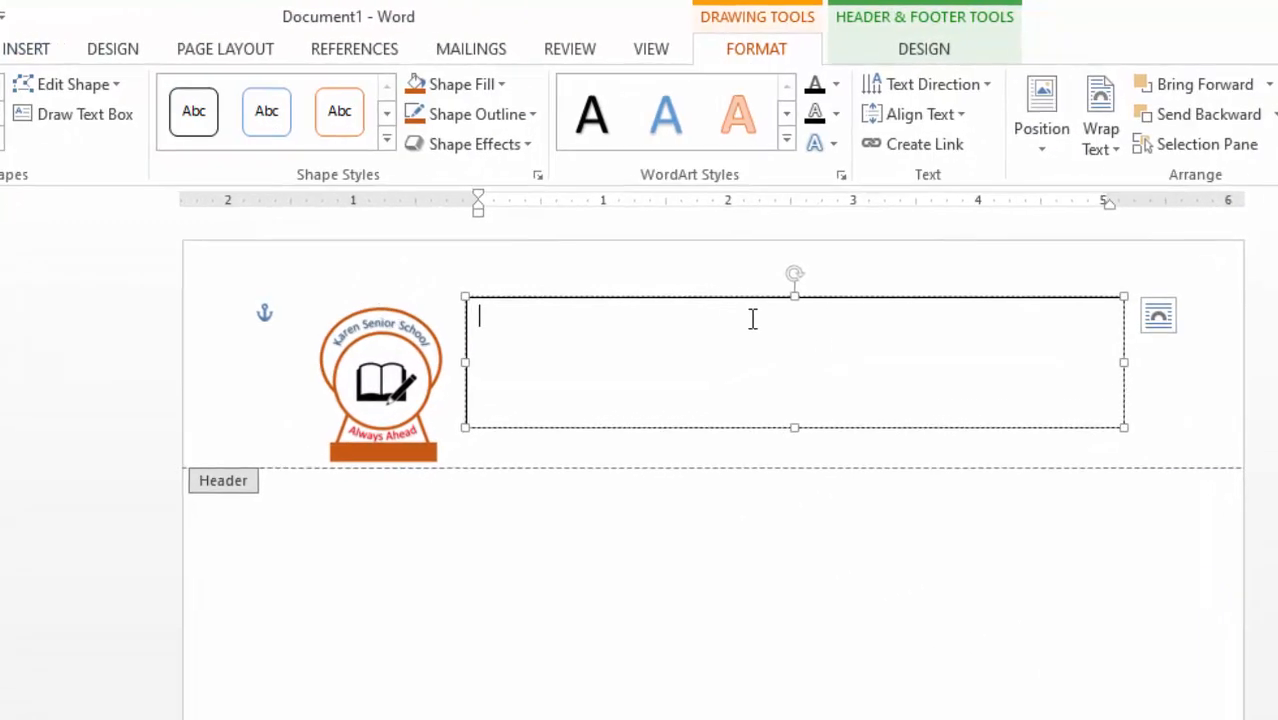
drag(750, 280, 748, 282)
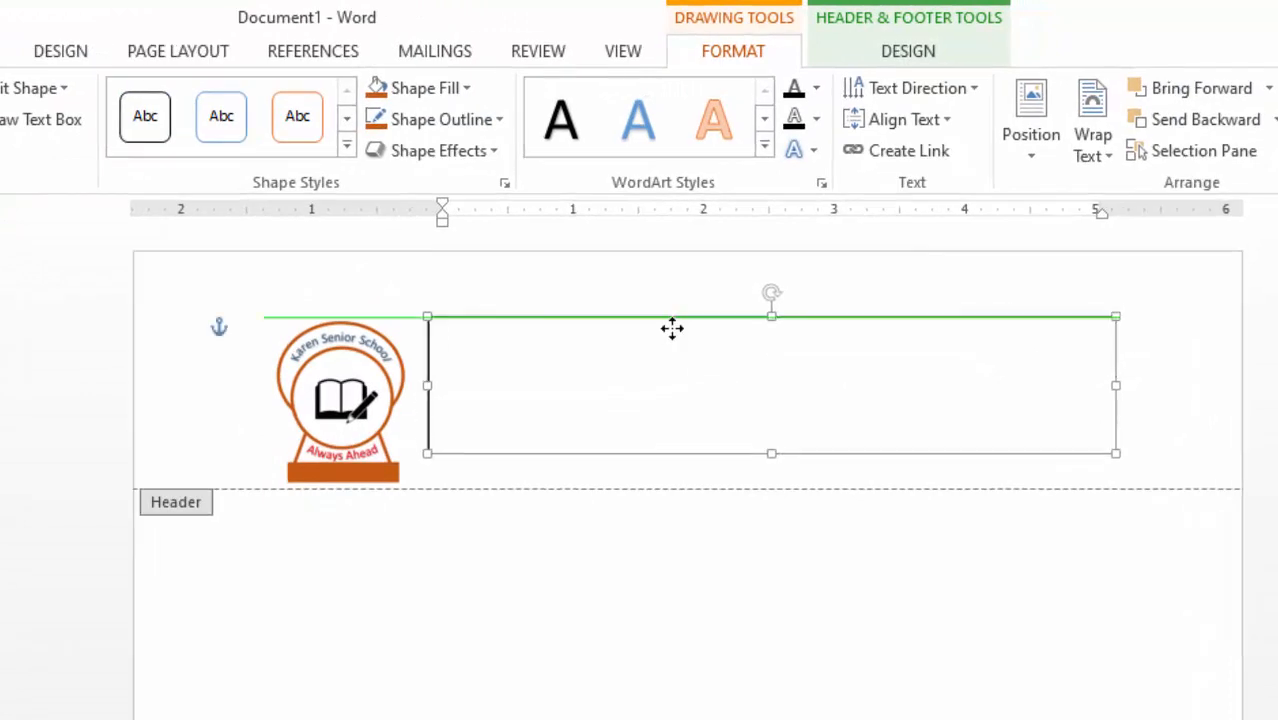
drag(672, 328, 669, 345)
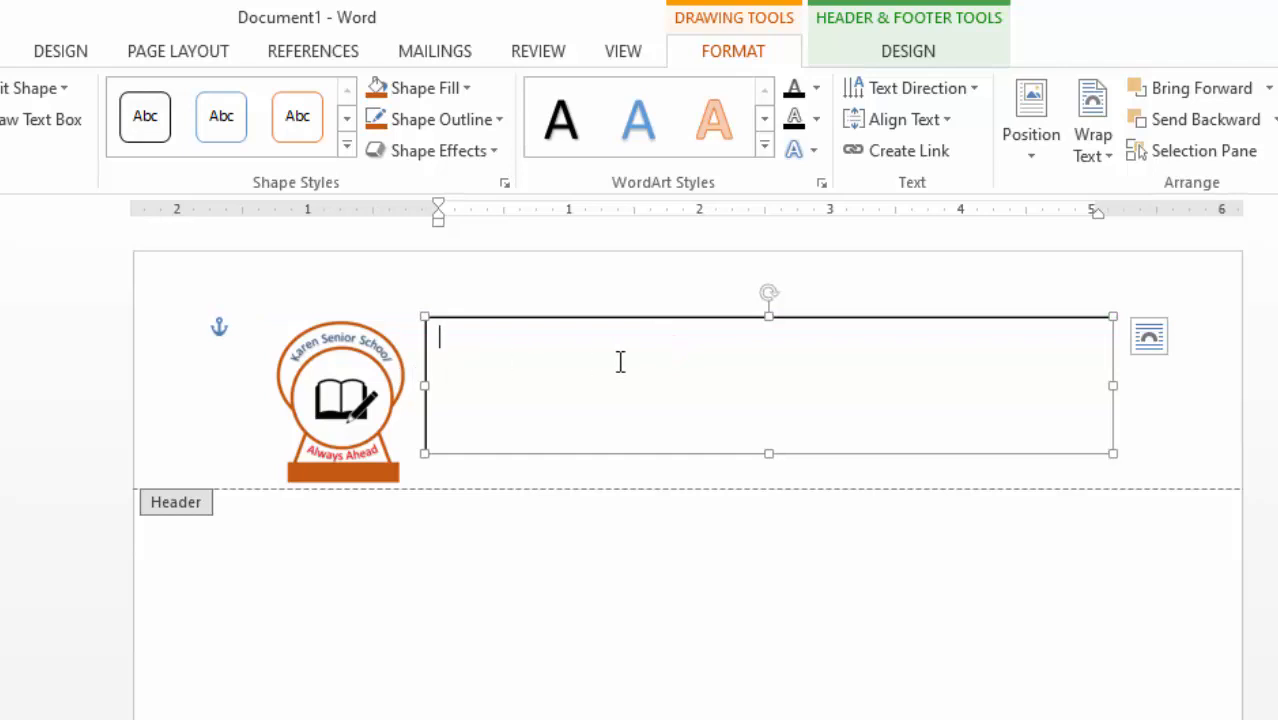
click(786, 345)
drag(767, 320, 776, 338)
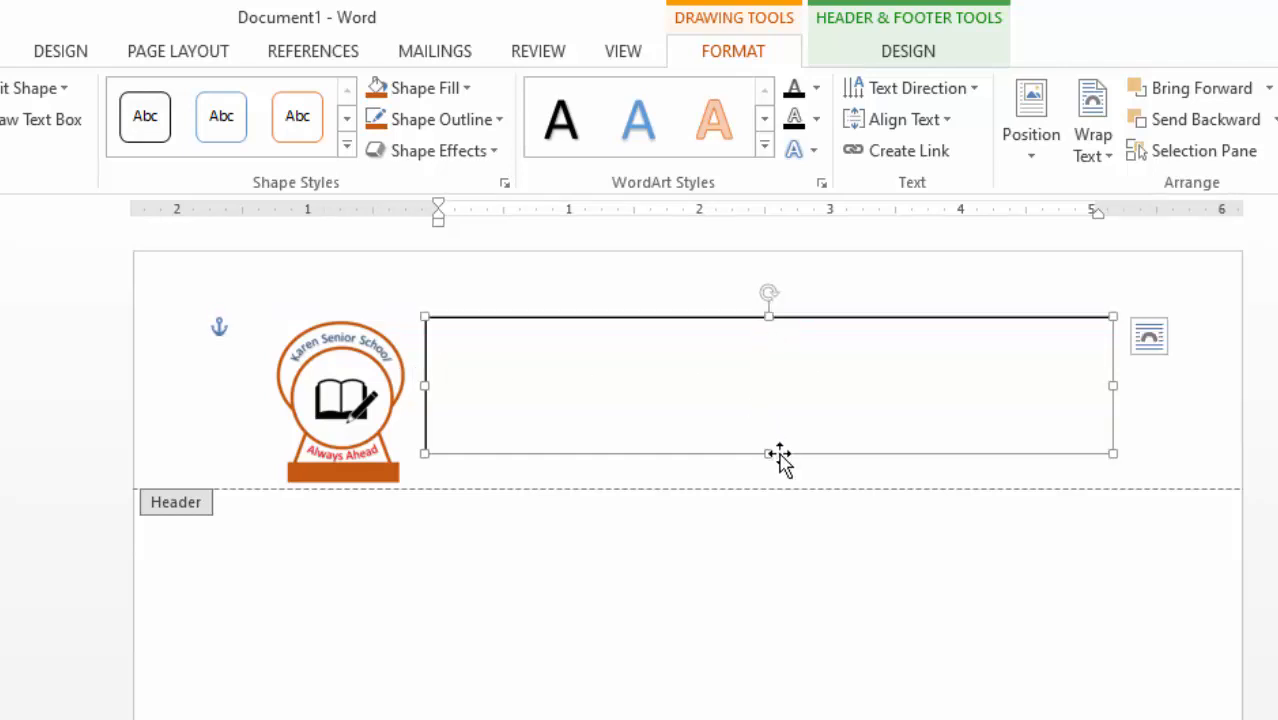
drag(768, 453, 769, 426)
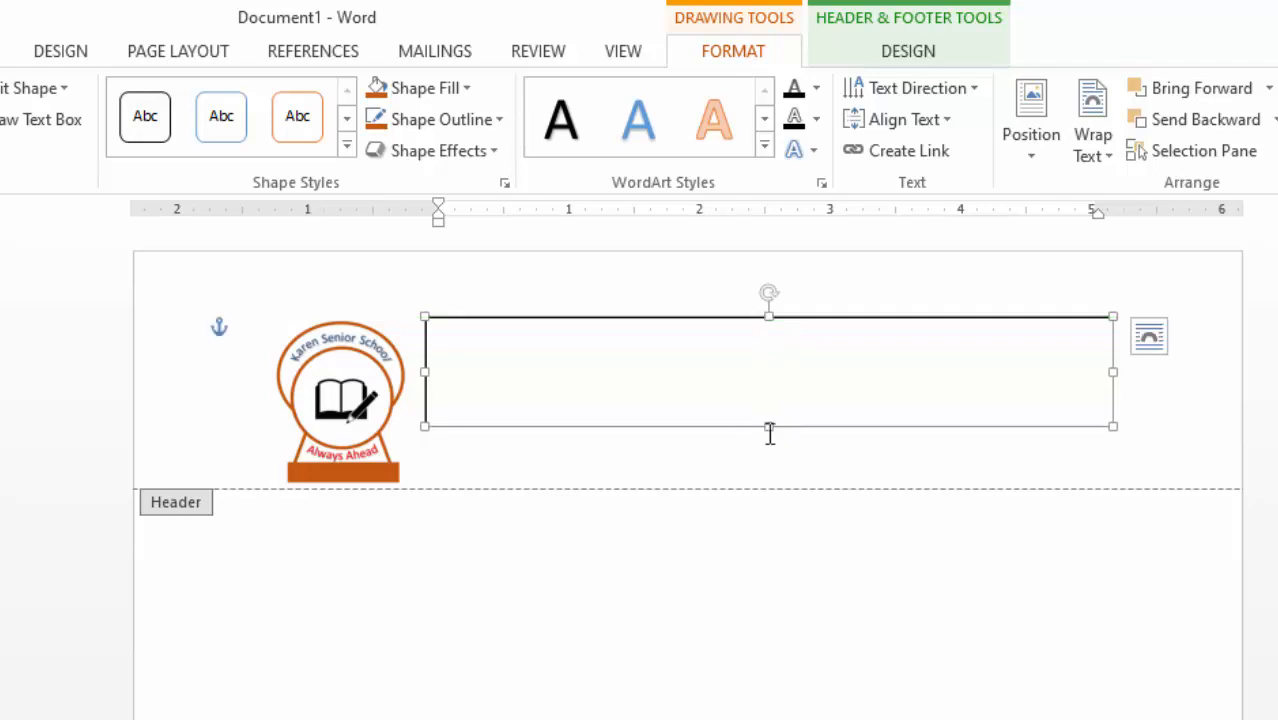
drag(769, 429, 770, 443)
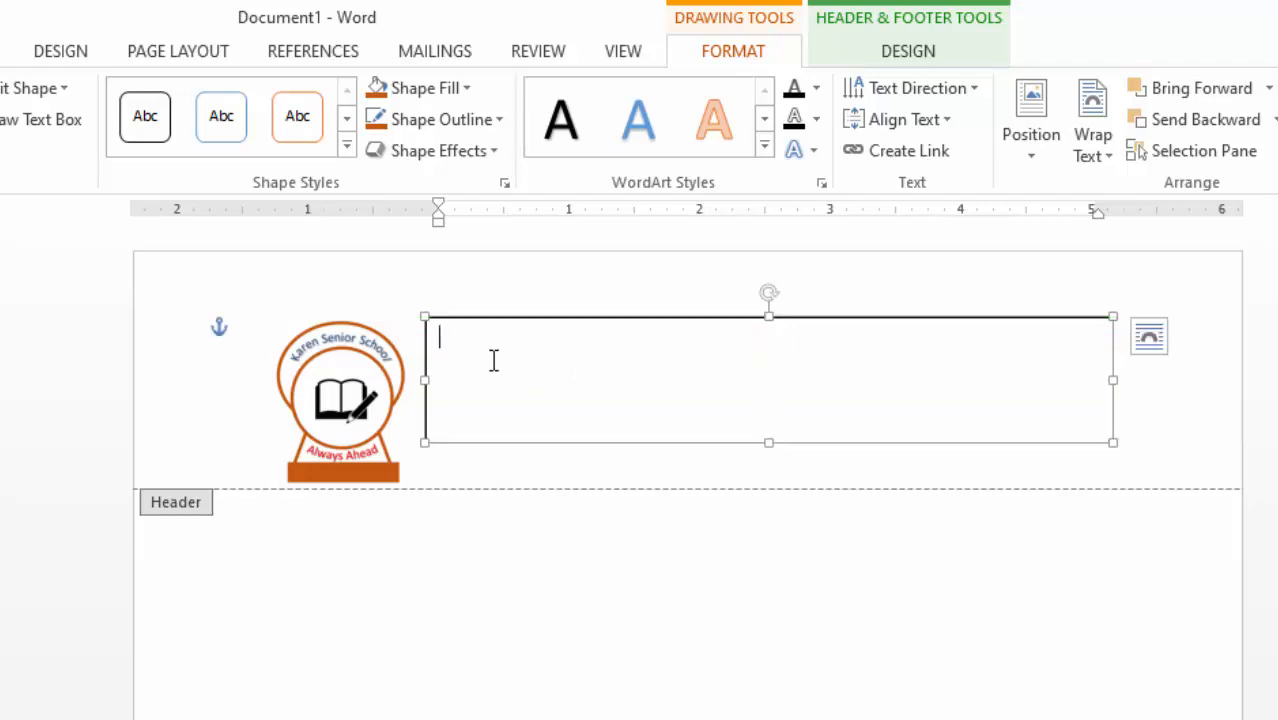
- Type 'Karen Senior School', then on the next line the school's postal address, phone number and e-mail
text(kAREN)
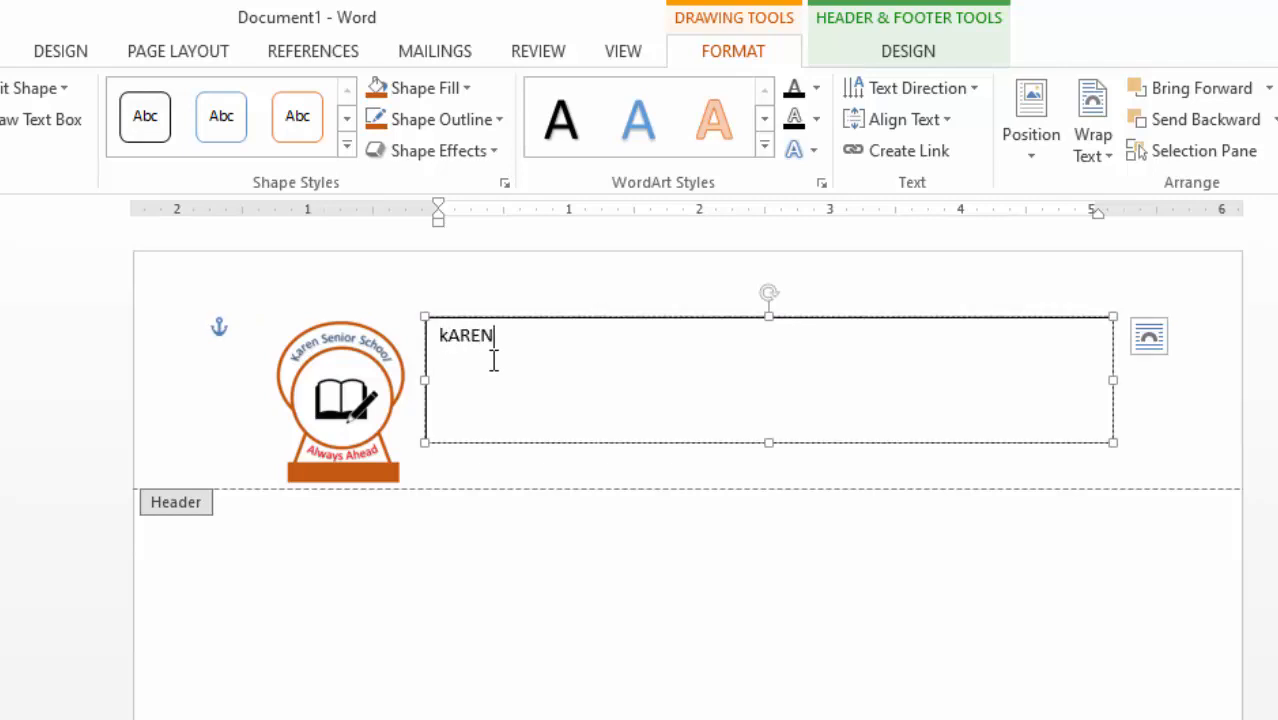
key(BackSpace)
key(BackSpace)
key(BackSpace)
key(BackSpace)
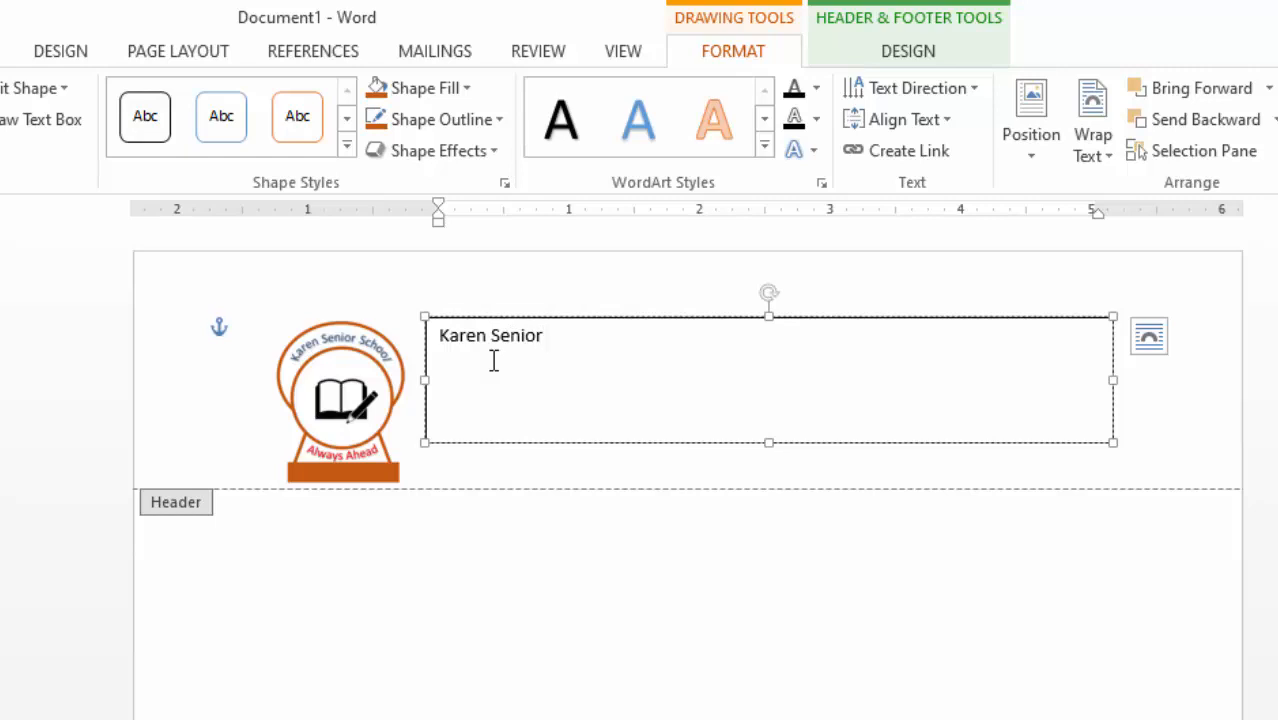
text(School)
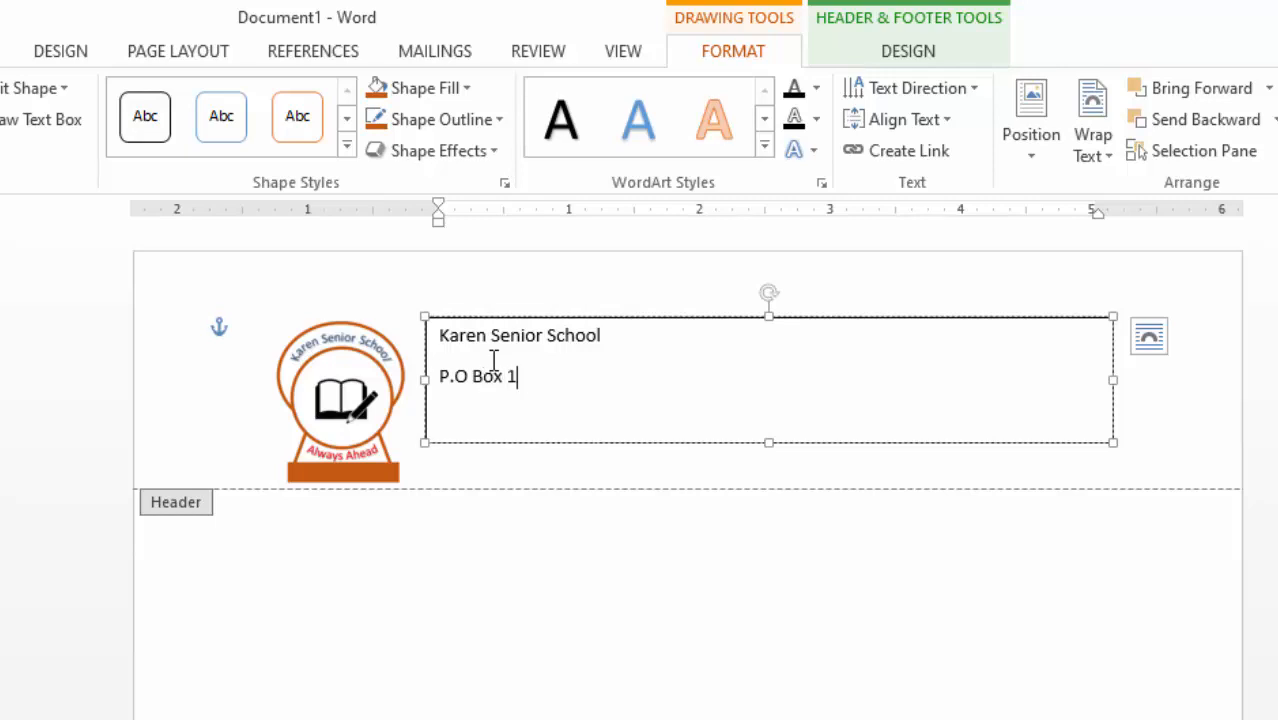
text(45 Nairobi, Ke)
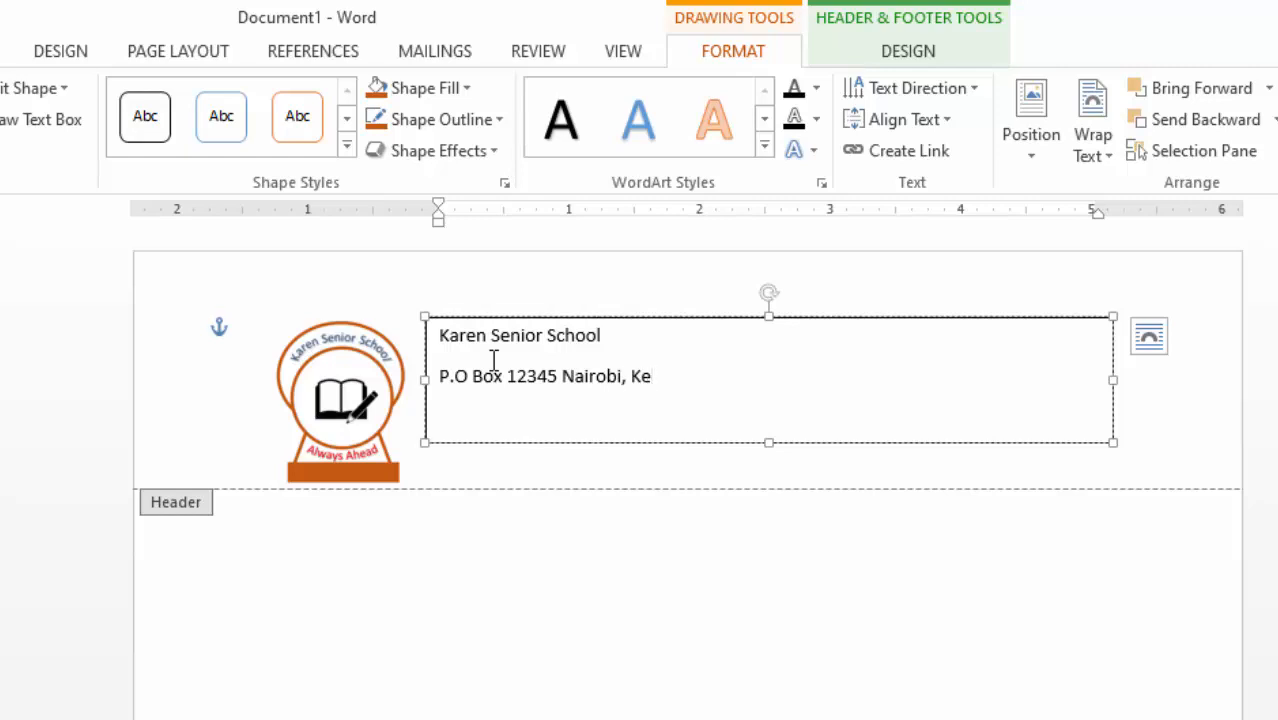
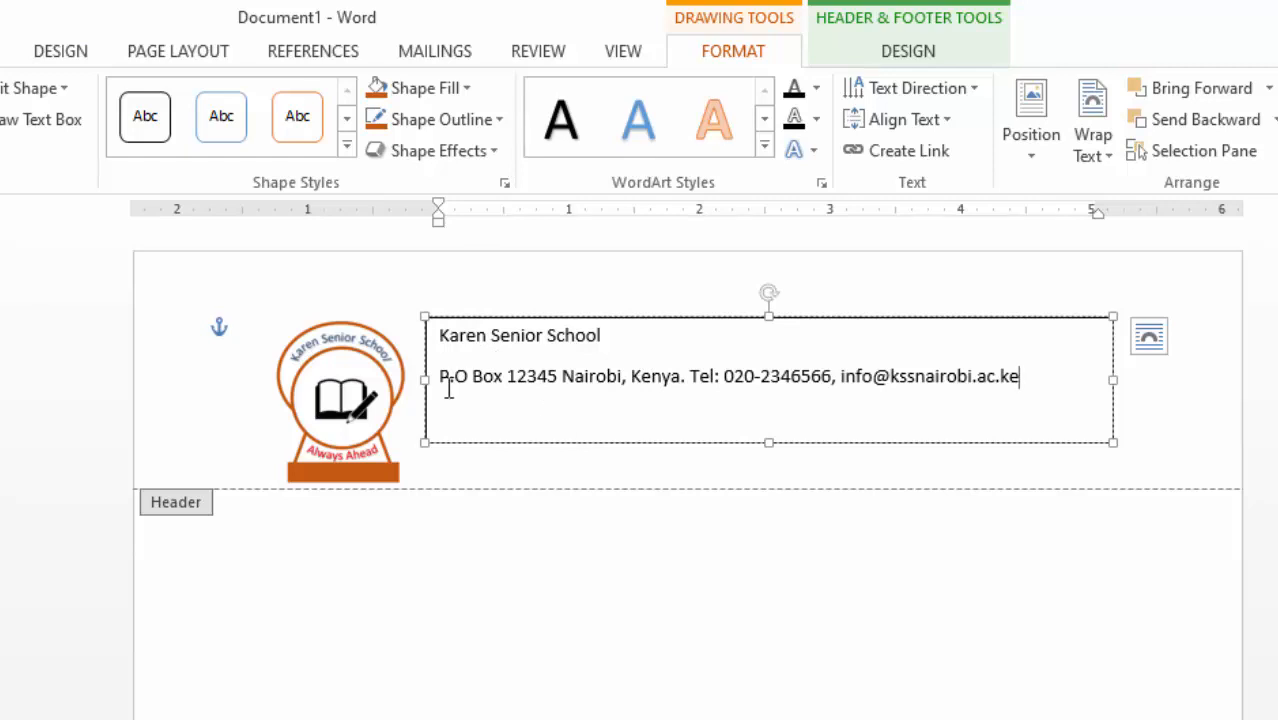
- Format the Karen Senior School heading as 24 pt Arial Black in blue
drag(460, 340, 733, 334)
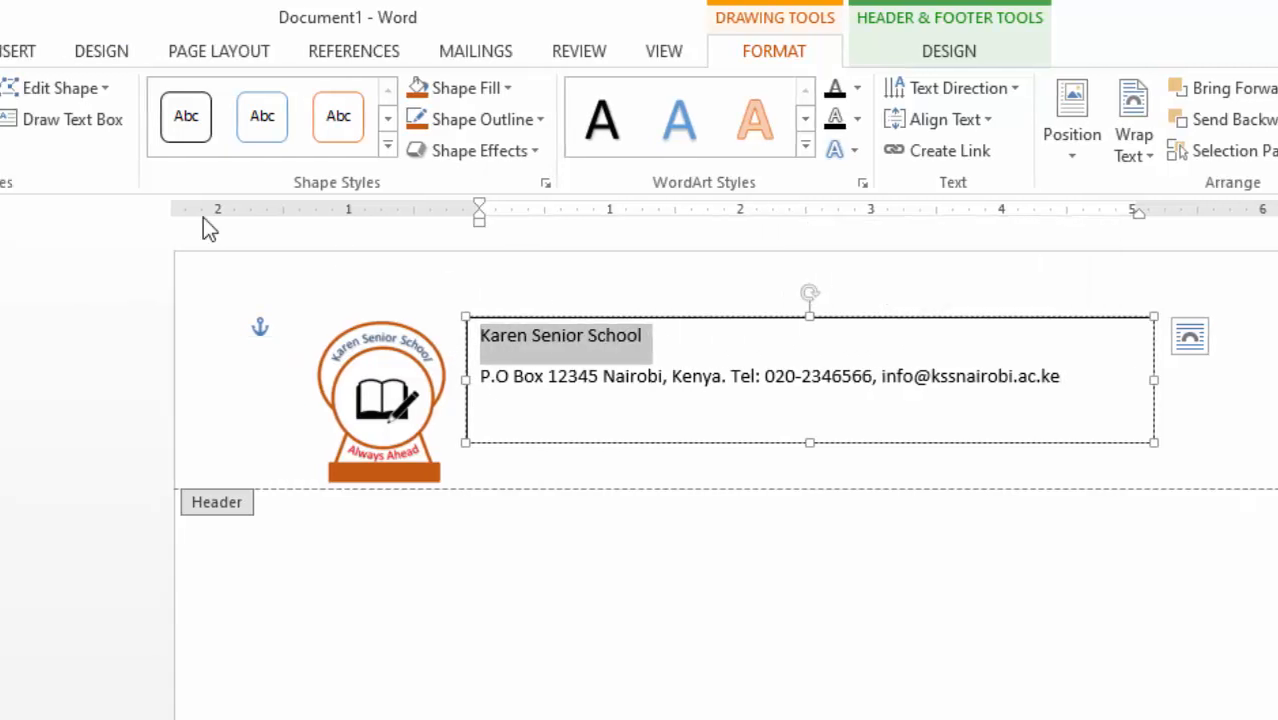
click(131, 48)
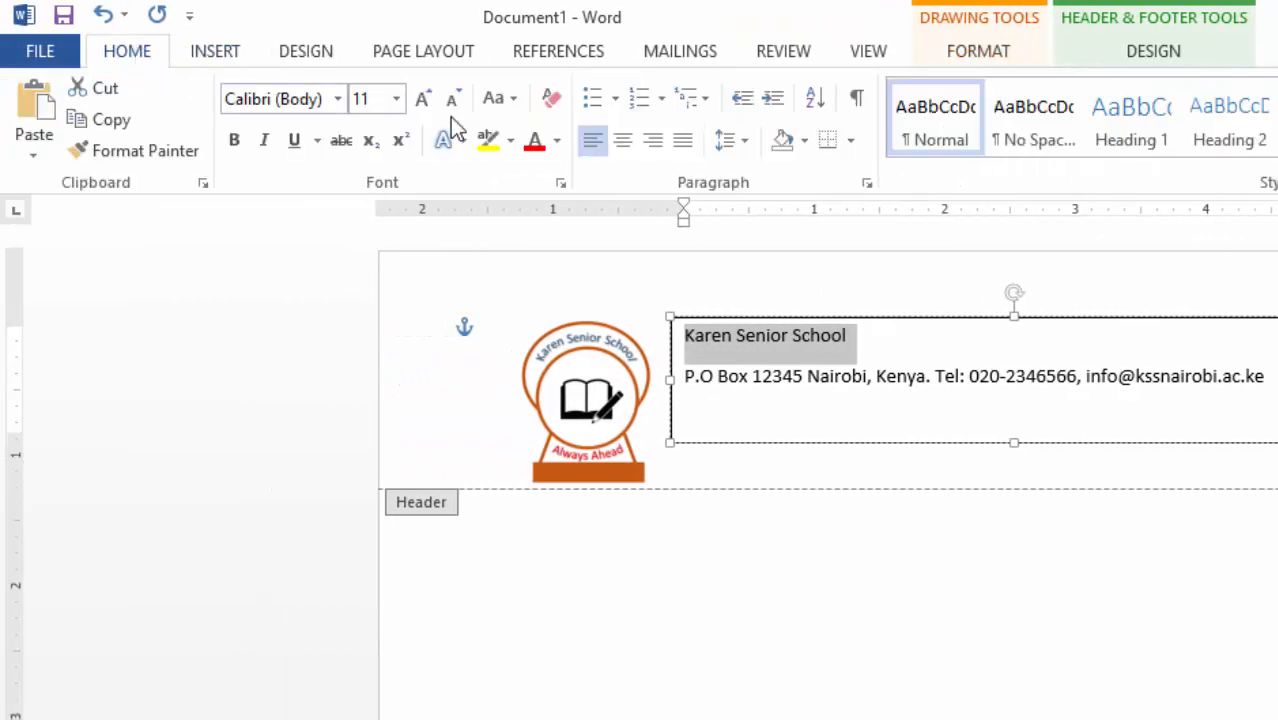
click(423, 99)
click(423, 99)
click(423, 99)
click(423, 99)
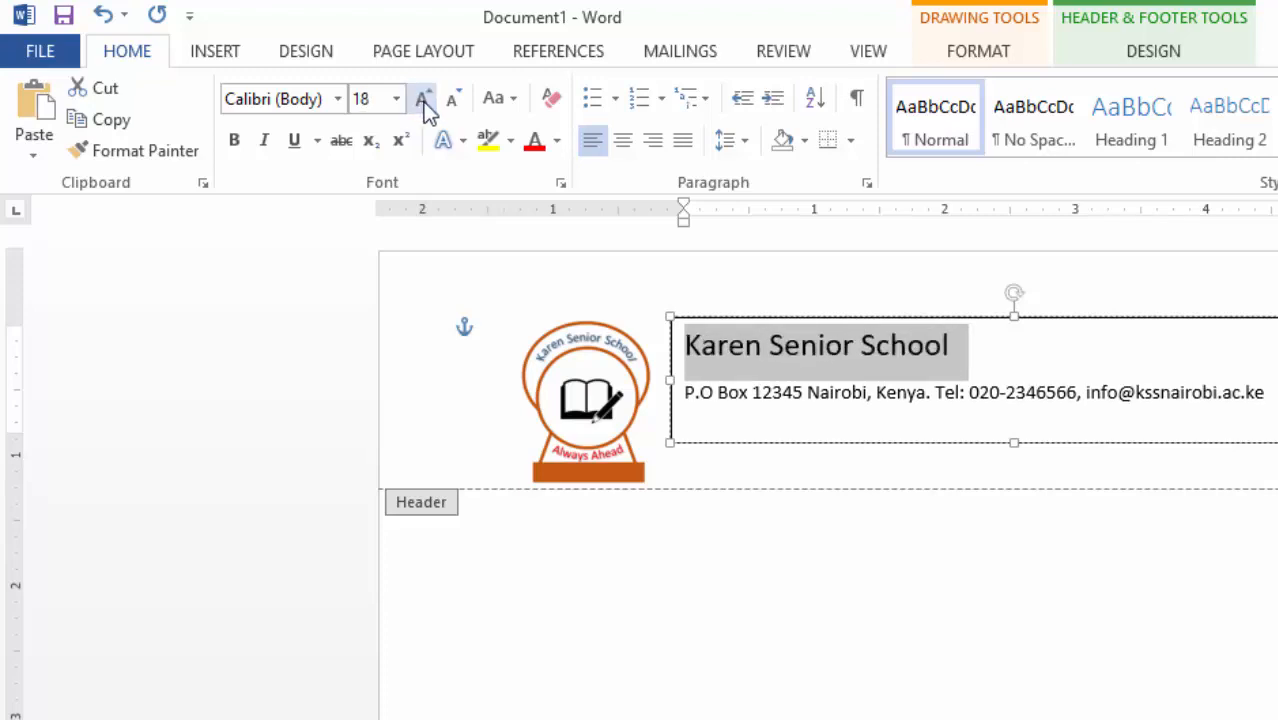
click(423, 99)
click(423, 100)
click(423, 100)
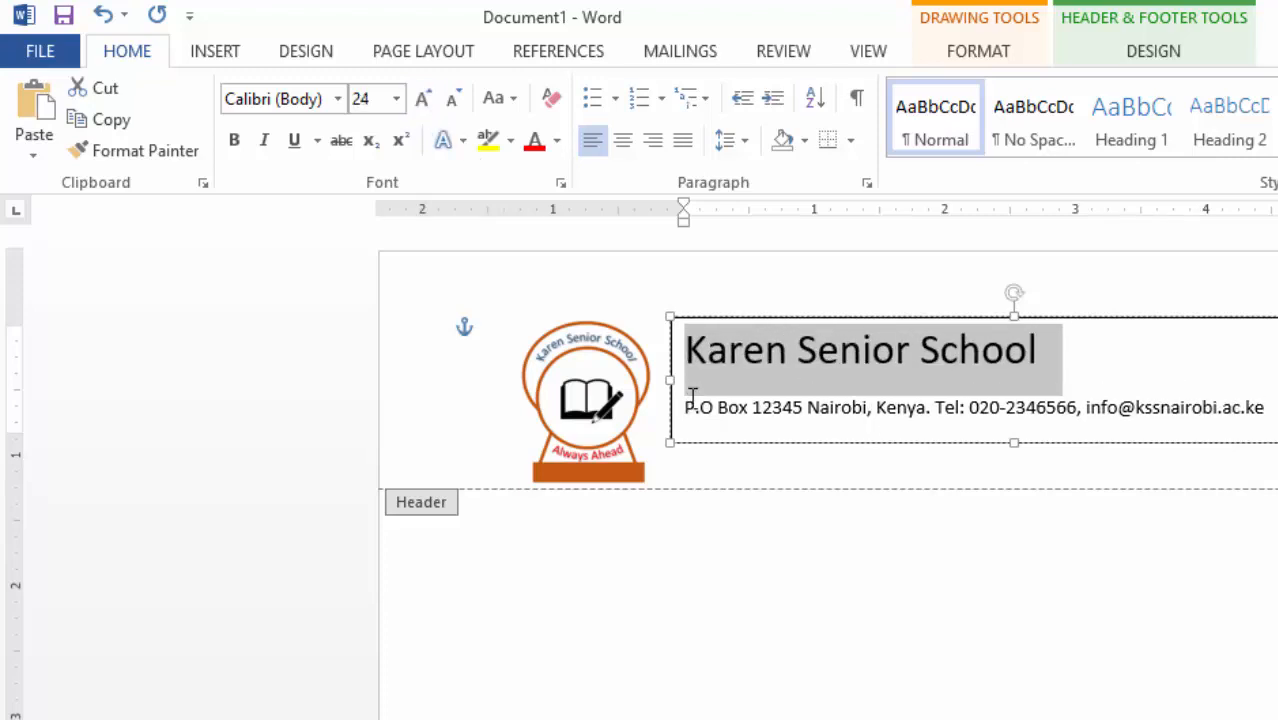
click(338, 99)
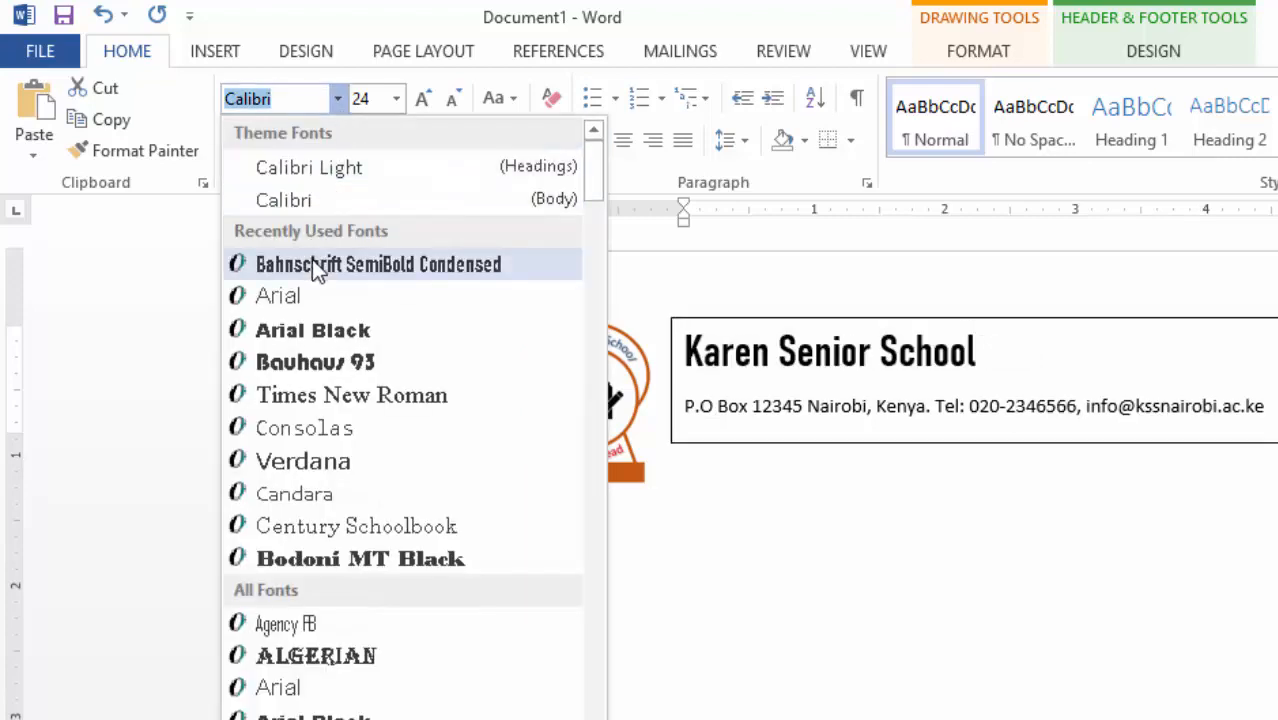
click(319, 330)
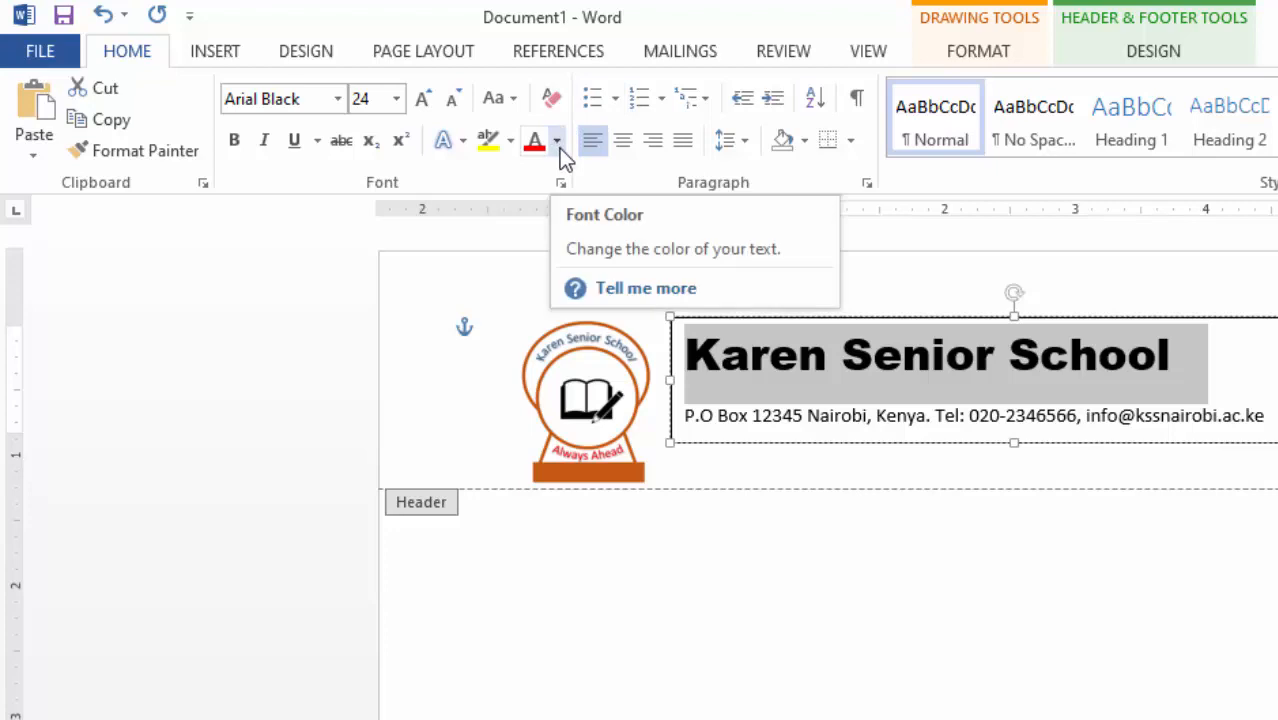
click(559, 148)
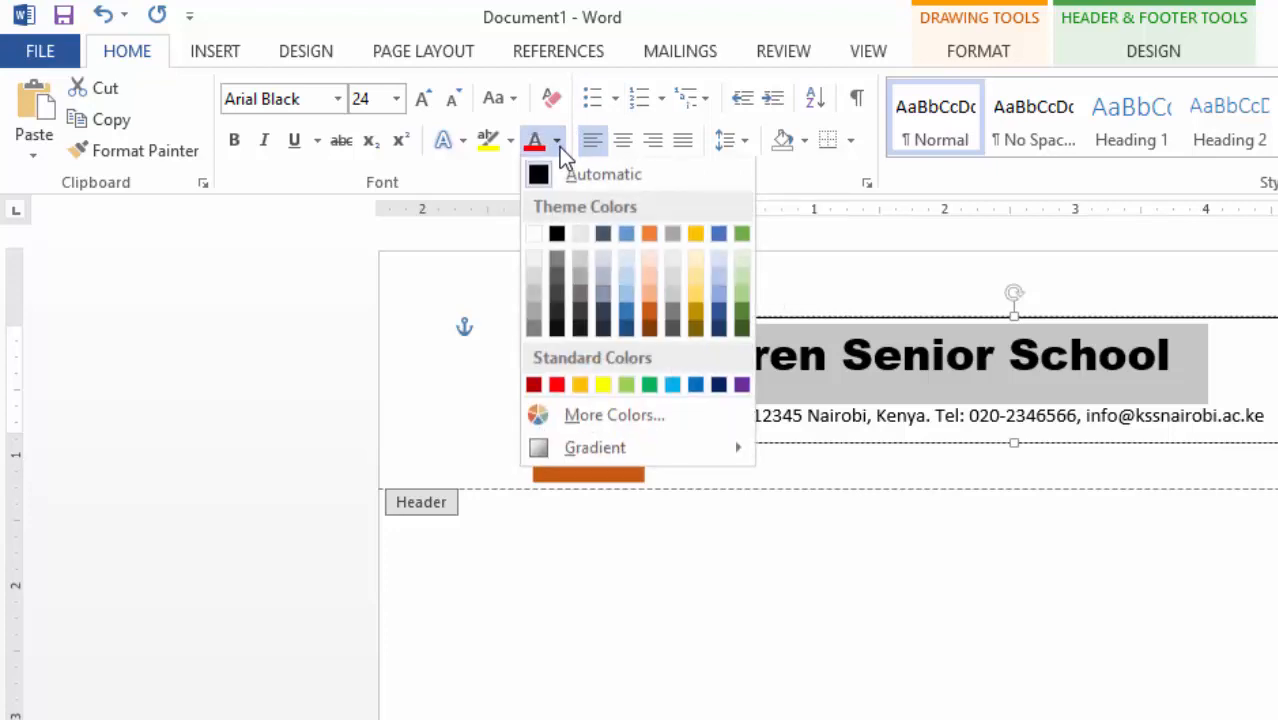
click(628, 316)
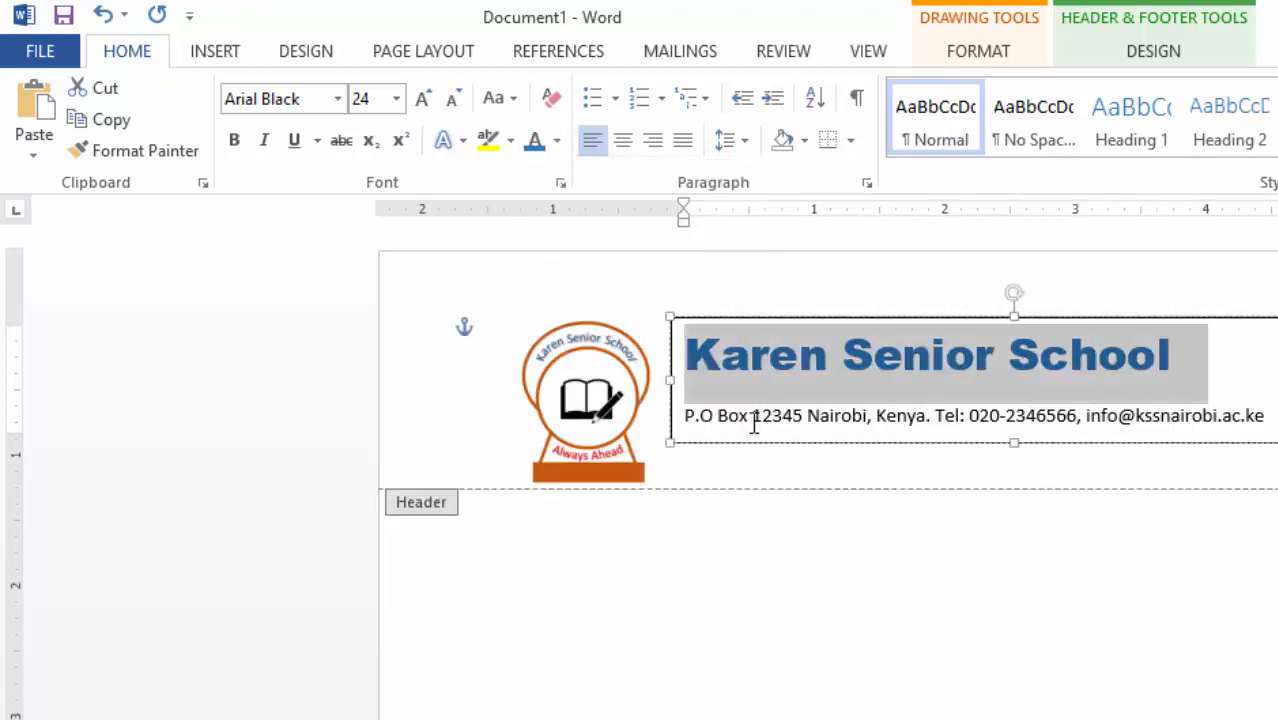
click(702, 421)
- Make the contact line bold at 12 pt
drag(688, 415, 1275, 414)
key(ctrl+shift+period)
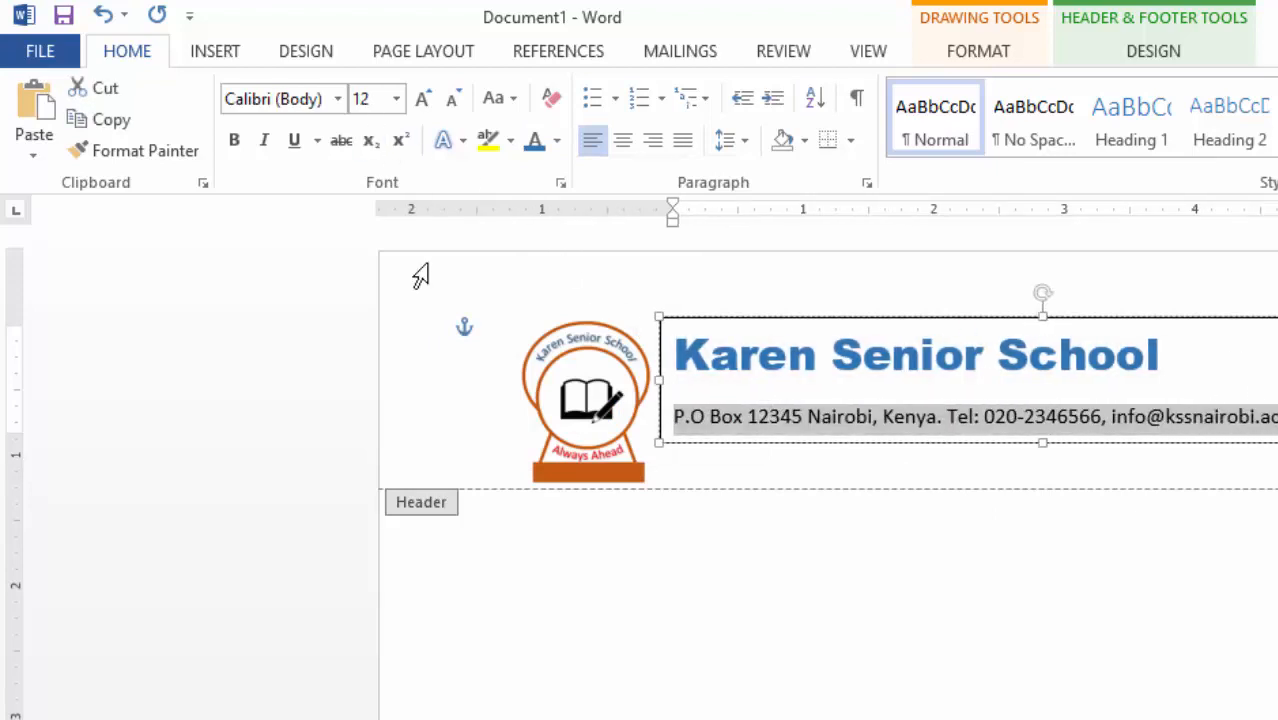
click(235, 140)
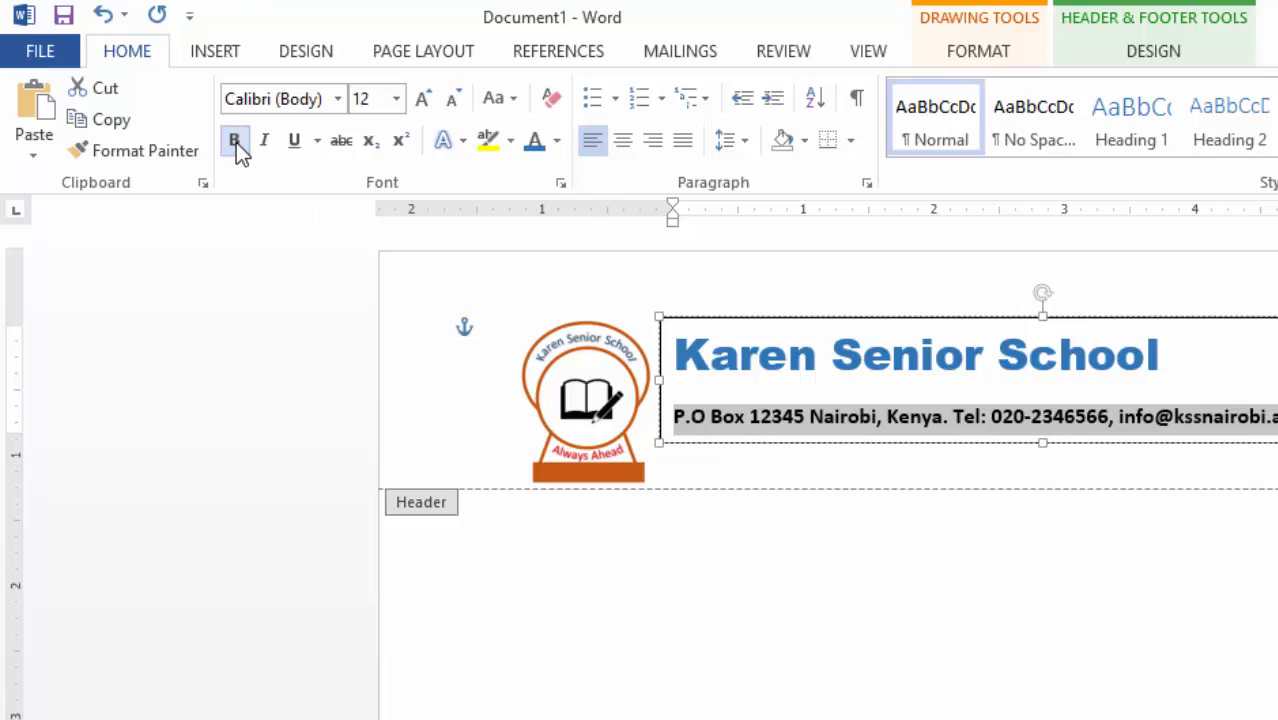
click(1232, 367)
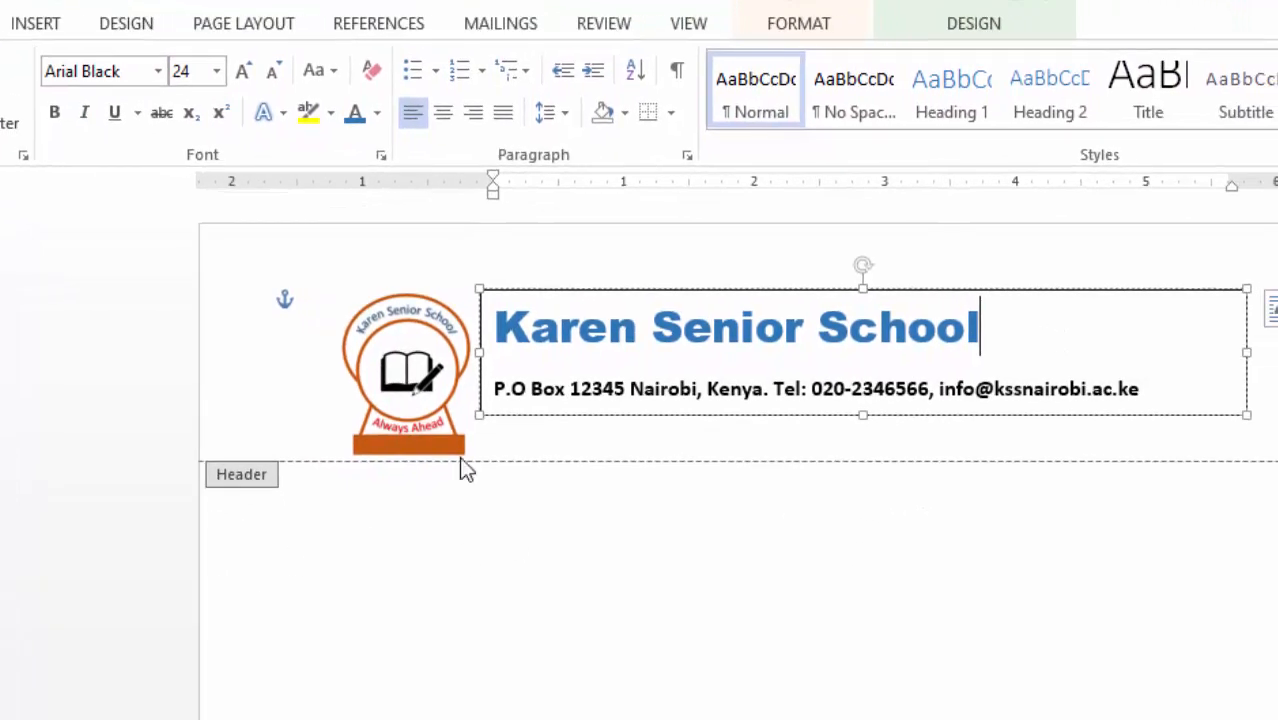
click(559, 290)
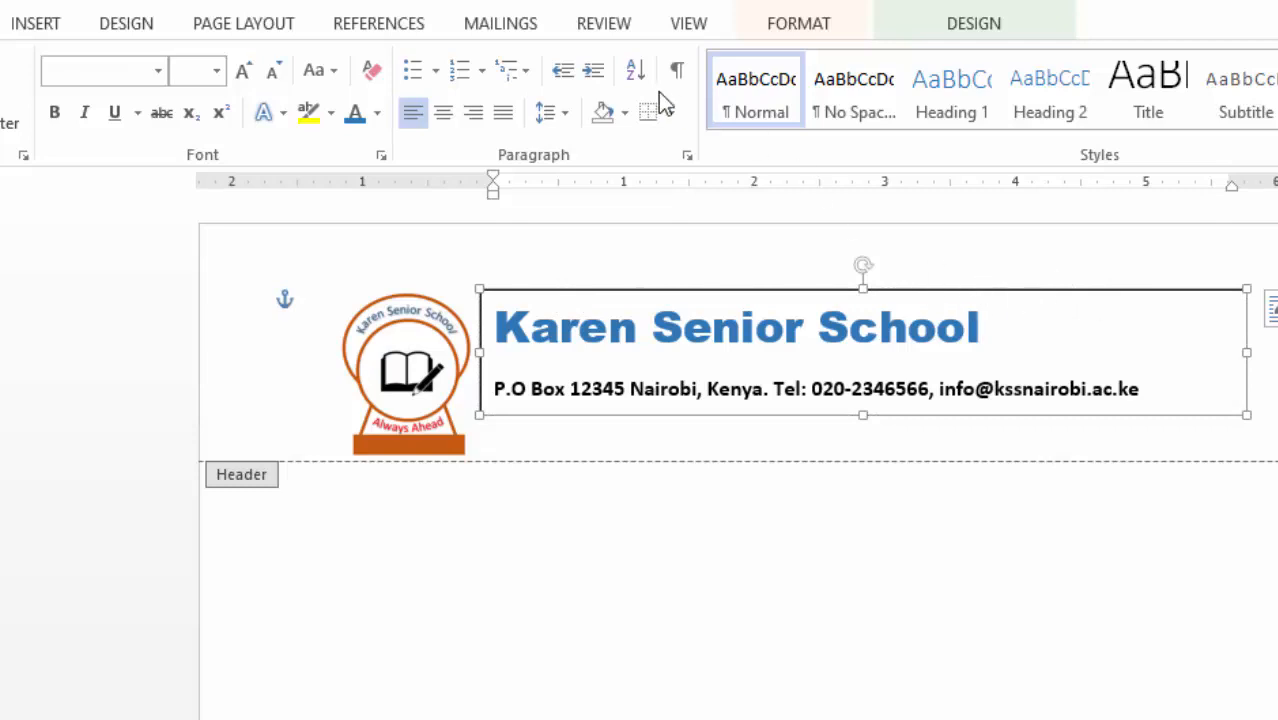
- Set the header text box's Shape Outline to No Outline
click(809, 27)
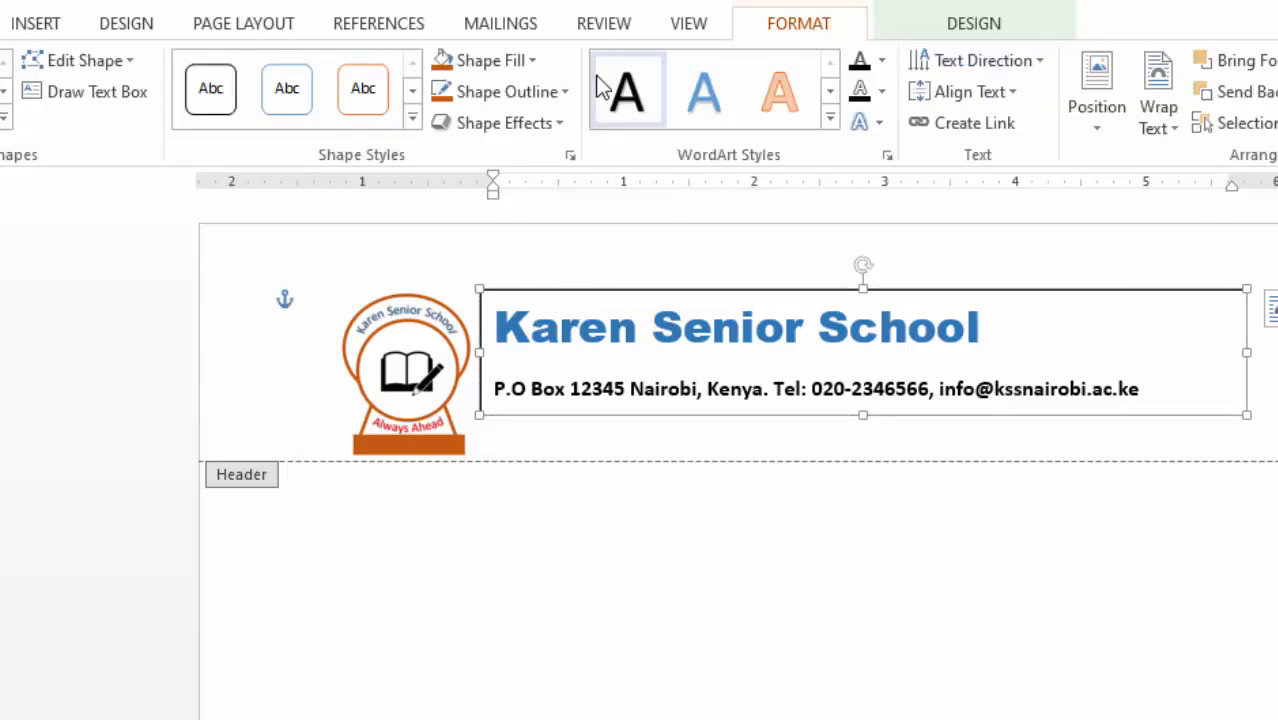
click(565, 93)
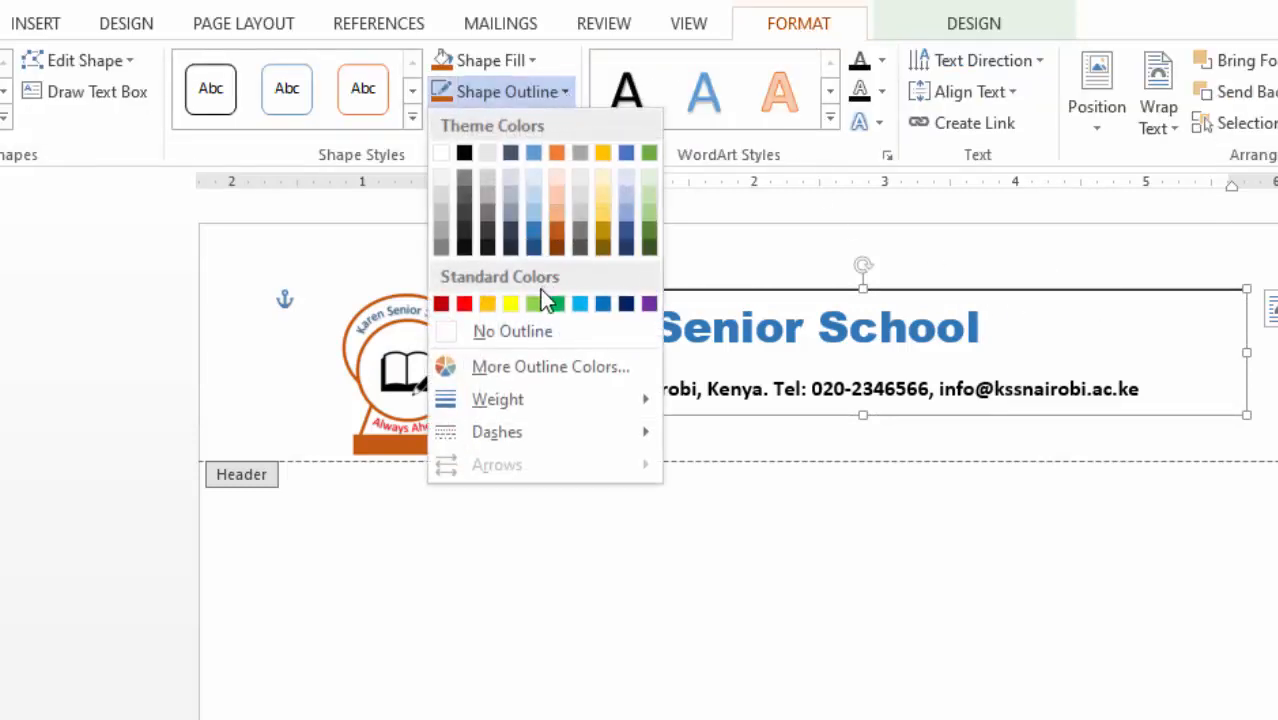
click(534, 333)
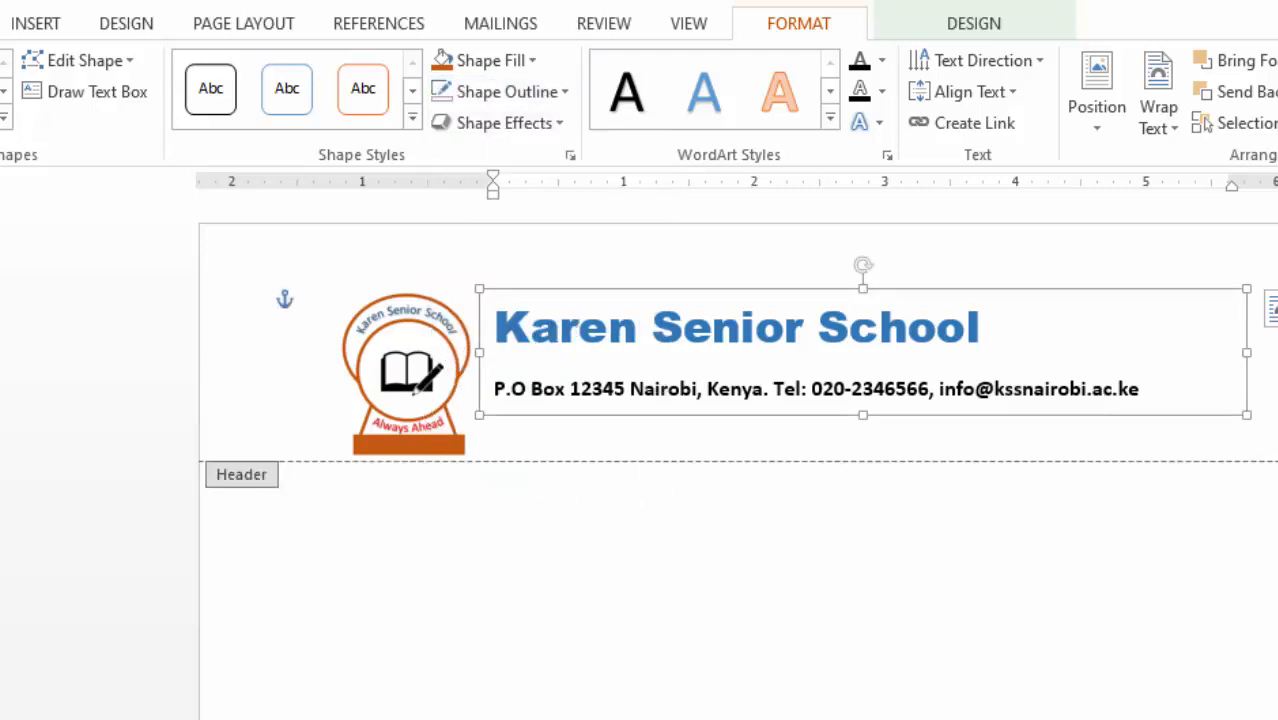
click(1262, 398)
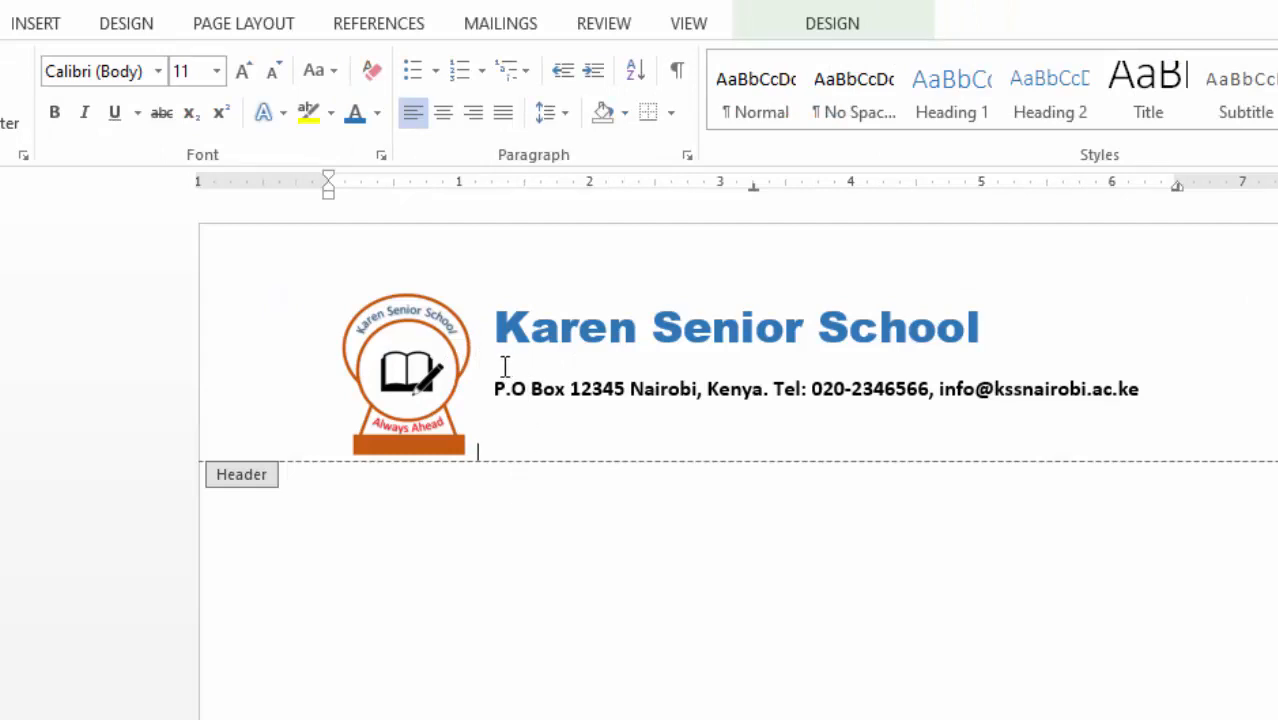
- Draw a horizontal line under the contact details and make it orange, 2¼ pt thick
click(20, 26)
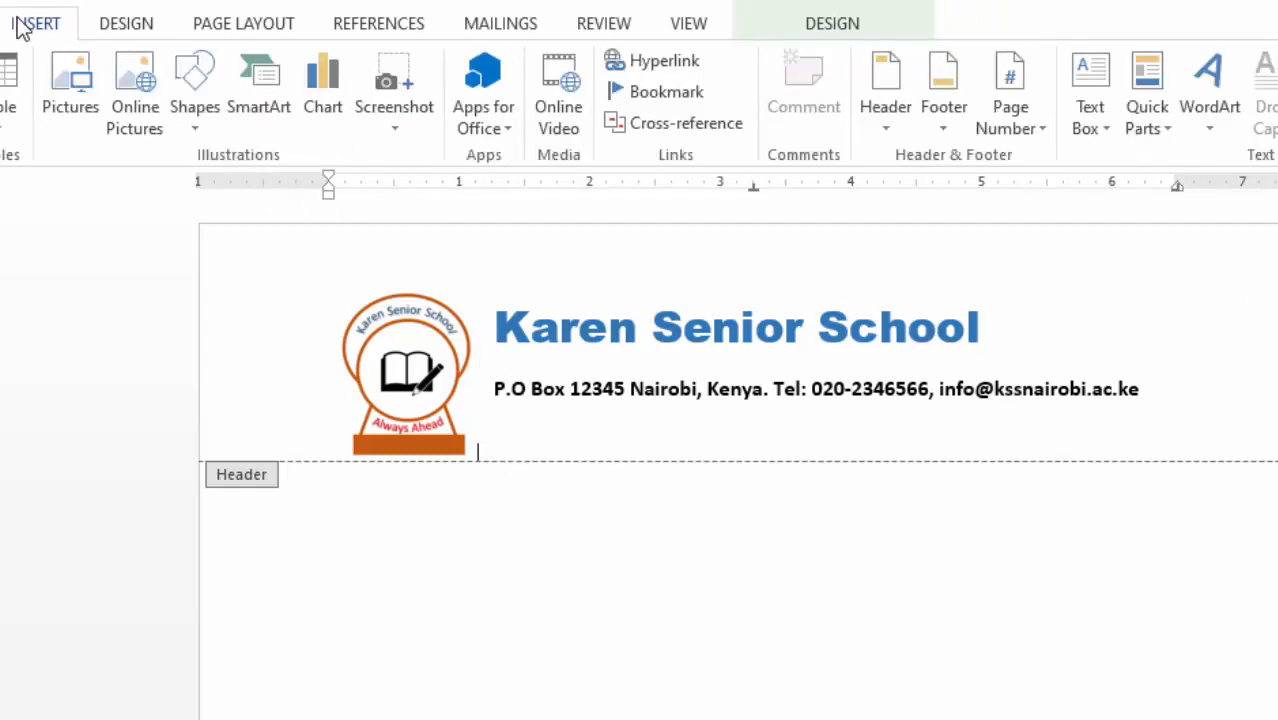
click(210, 126)
click(210, 187)
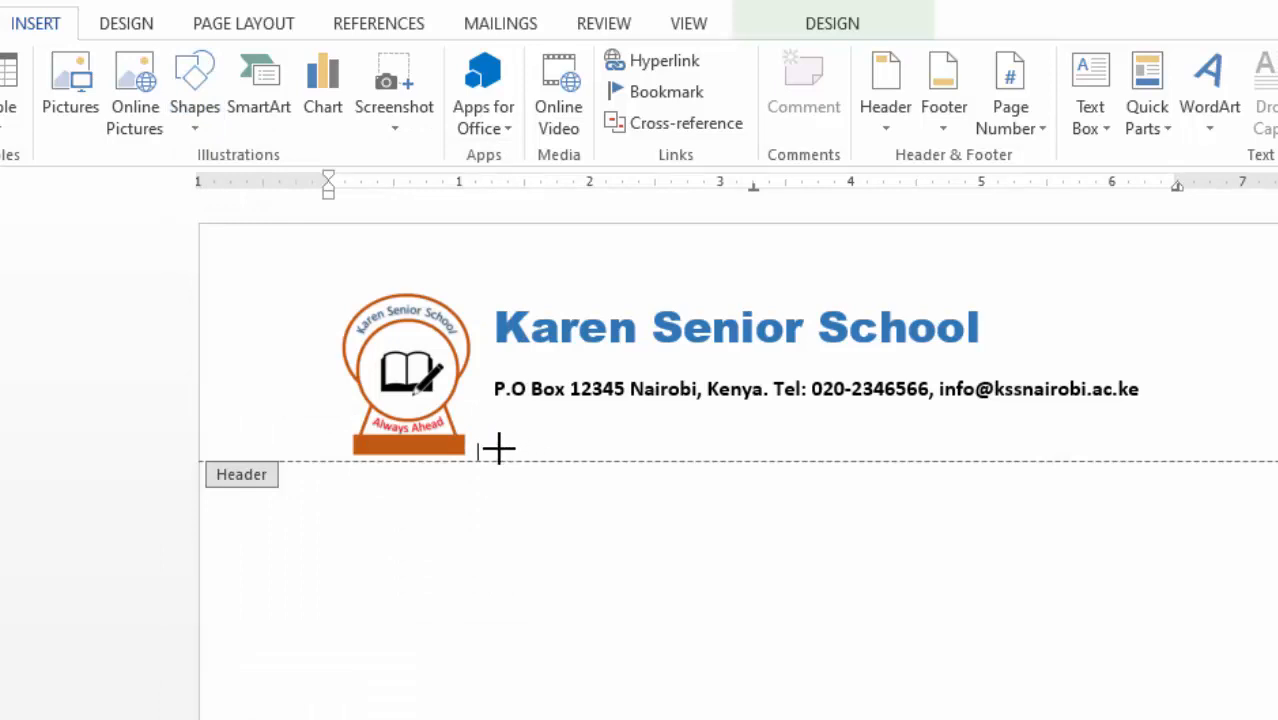
mouse_move(498, 449)
mouse_down()
mouse_move(999, 463)
mouse_move(1061, 436)
mouse_move(1150, 434)
mouse_move(1143, 446)
mouse_up()
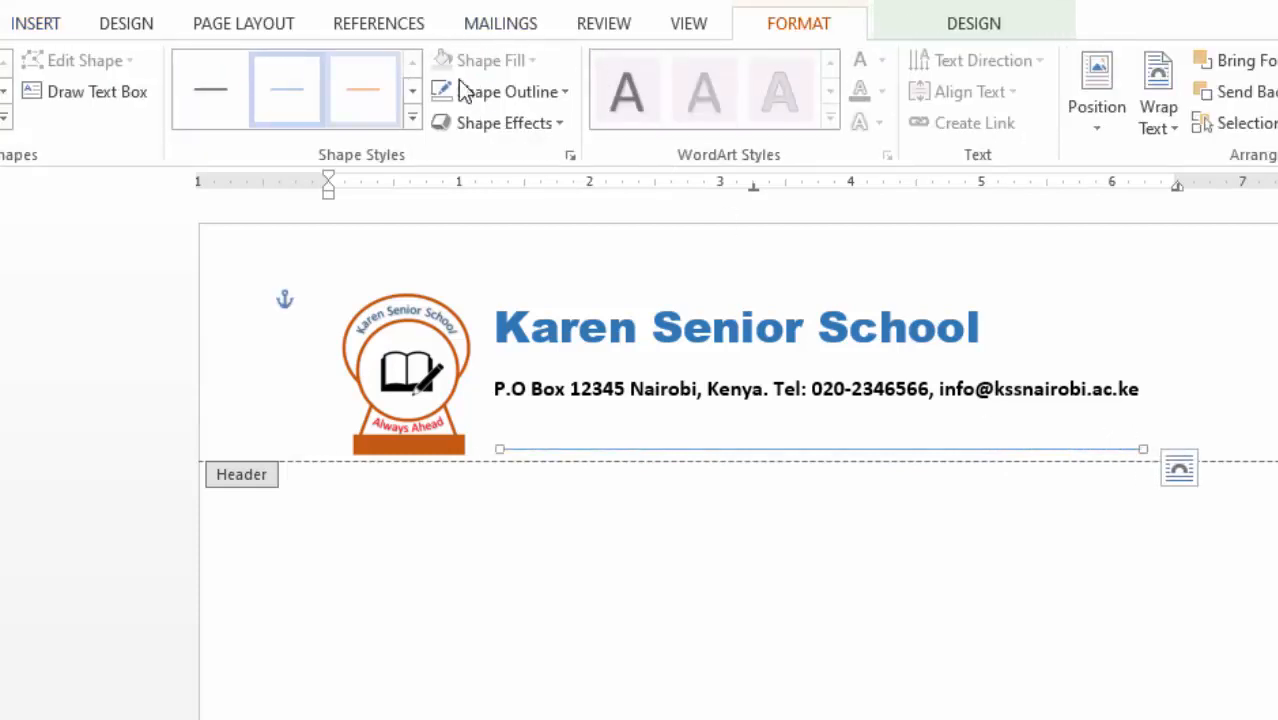
click(571, 92)
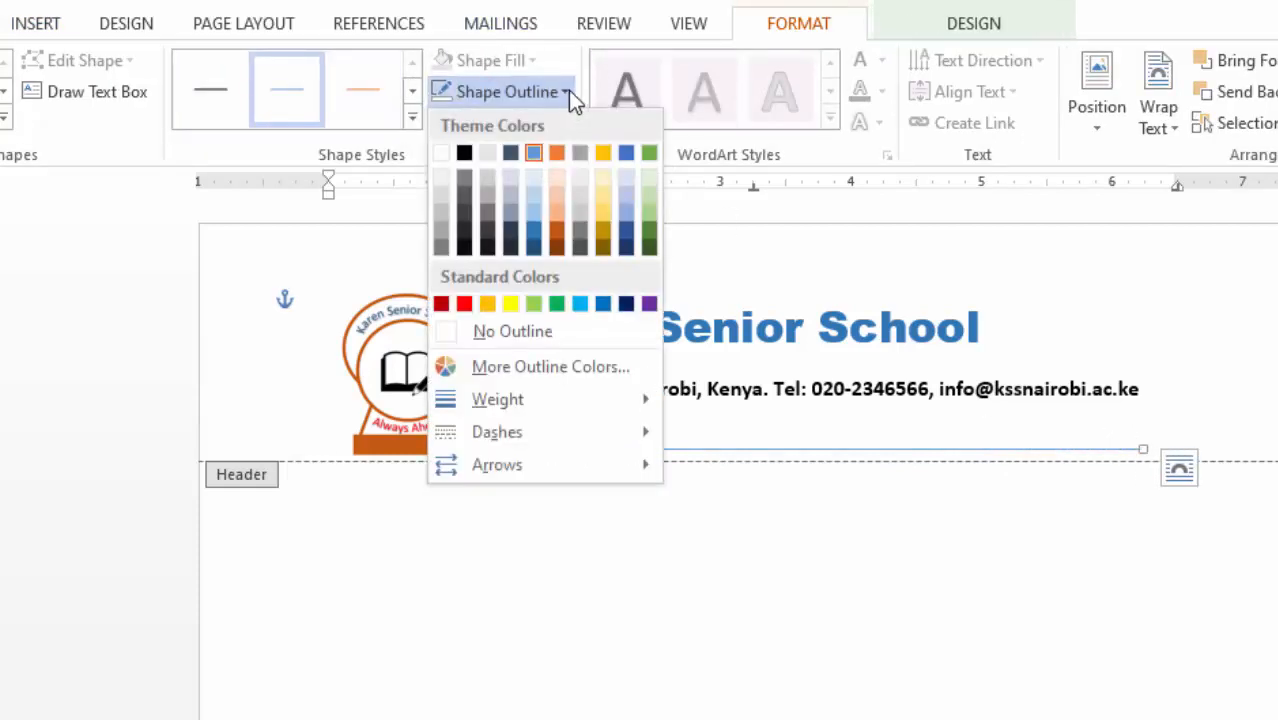
click(557, 229)
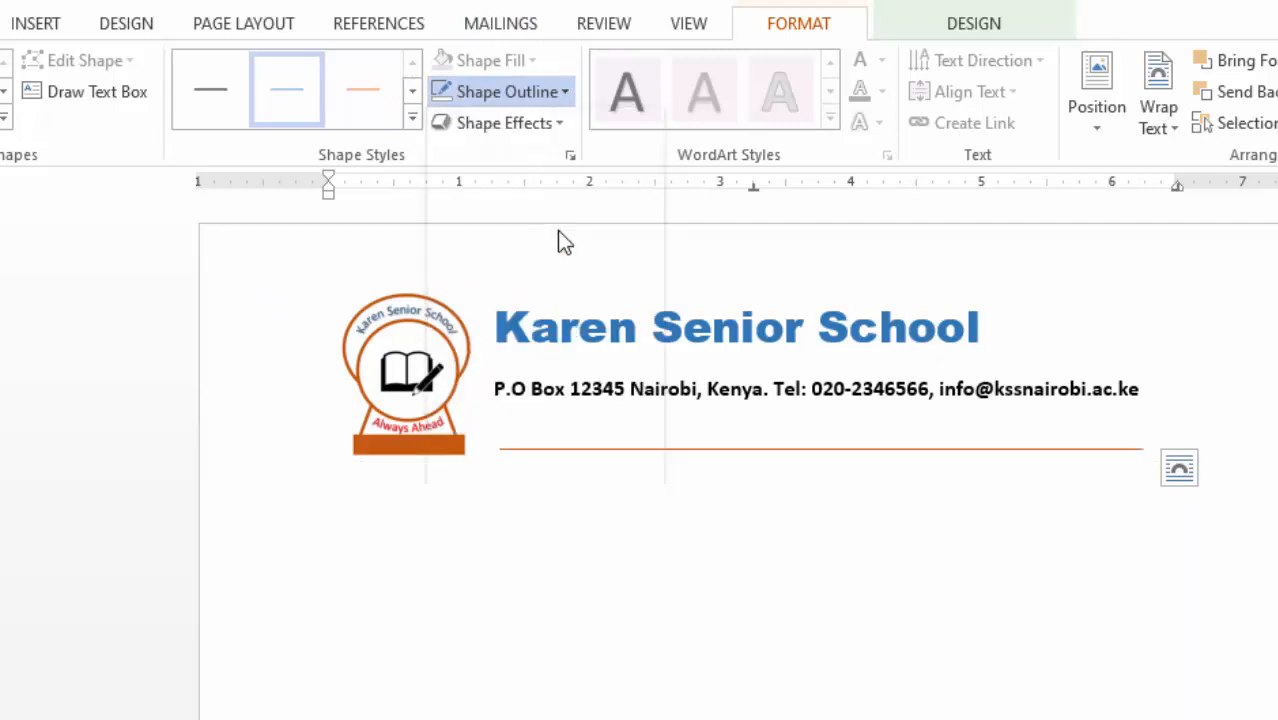
click(564, 97)
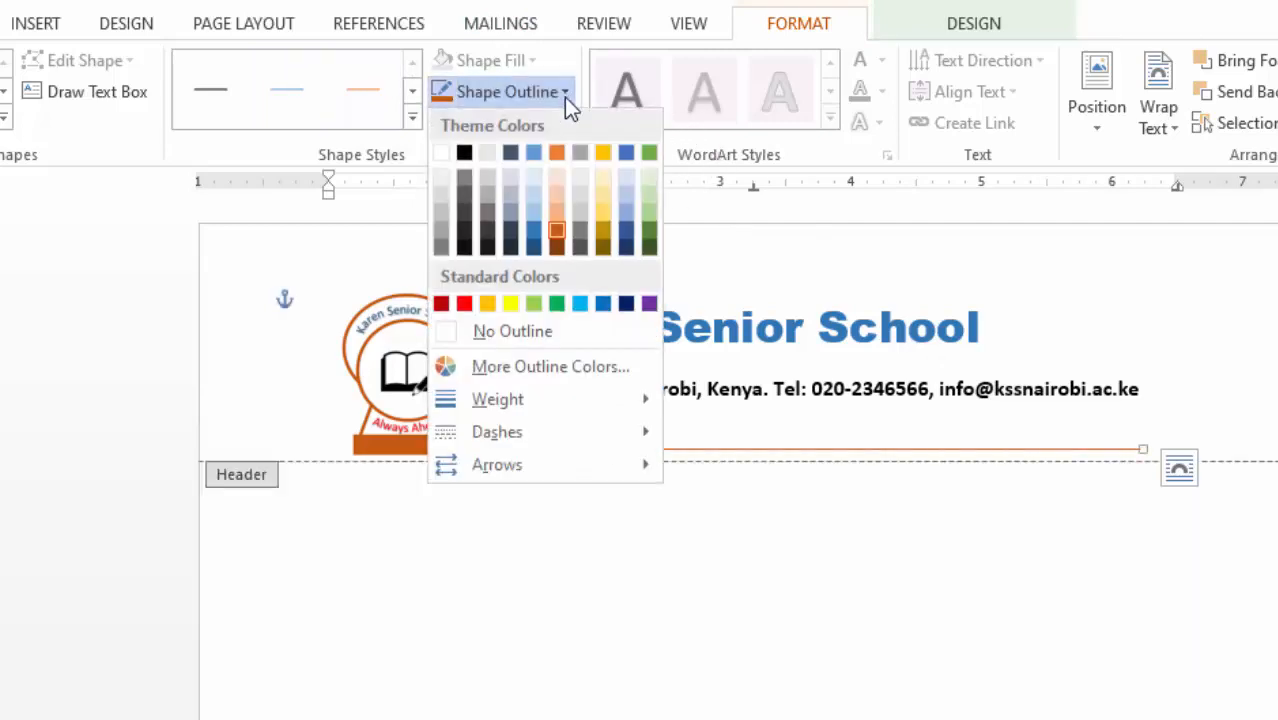
mouse_move(563, 412)
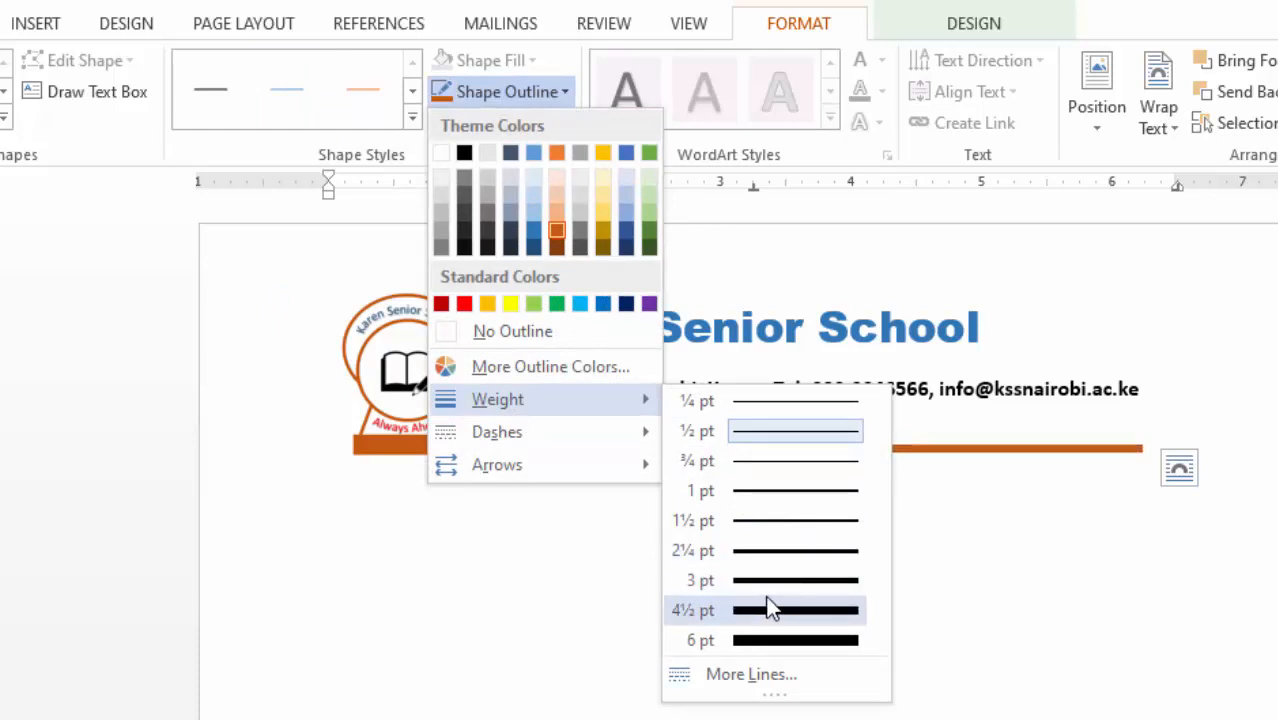
click(792, 540)
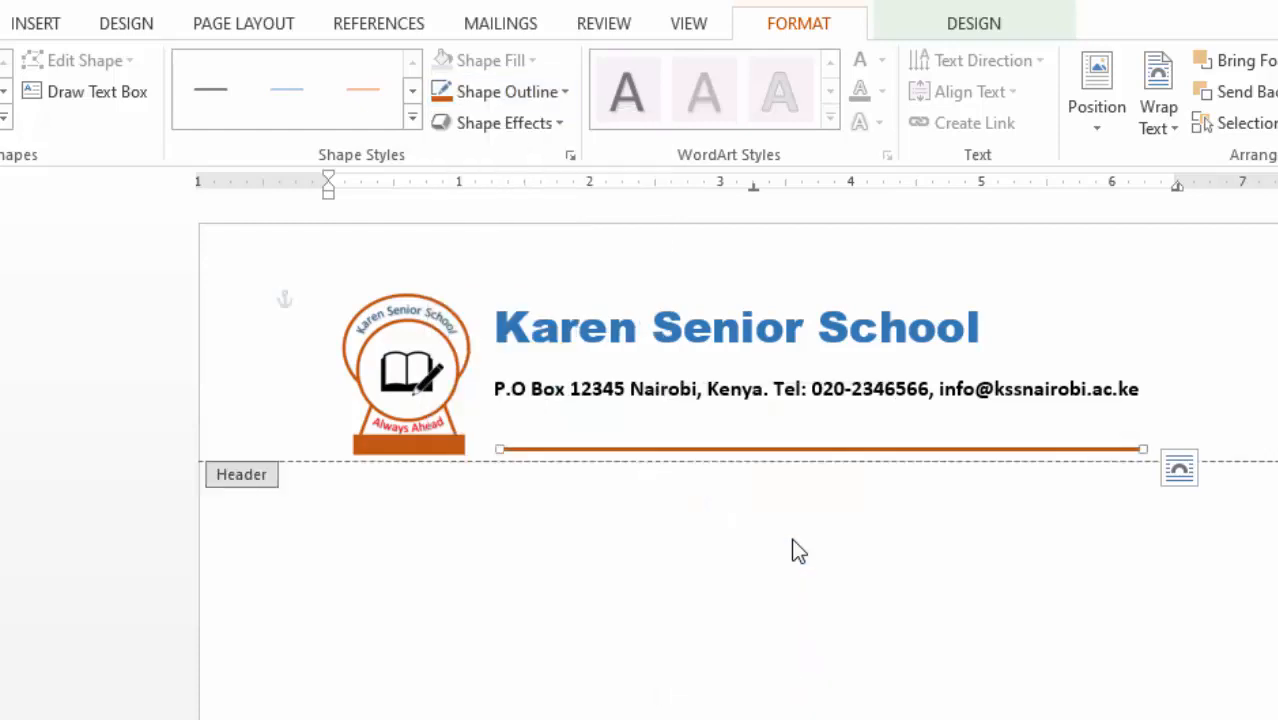
click(1210, 363)
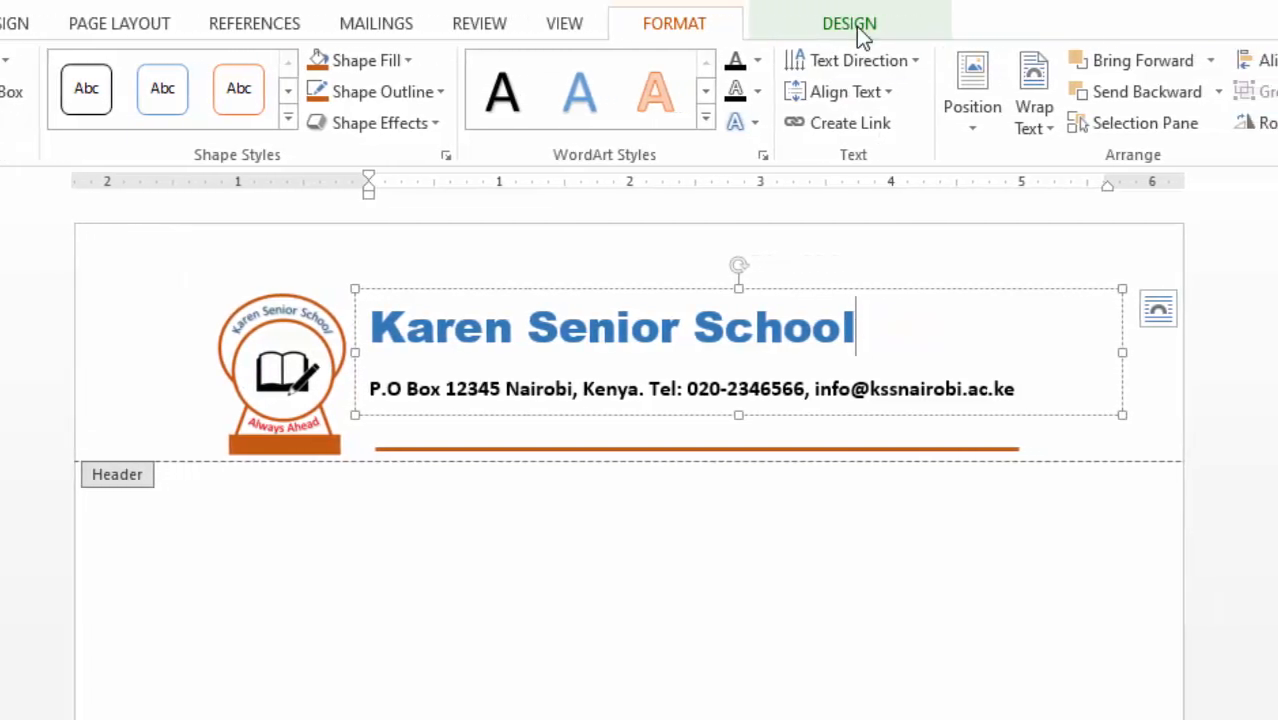
- Close the header, then make the EXAM REPORT line 20 pt, bold and centred
click(958, 25)
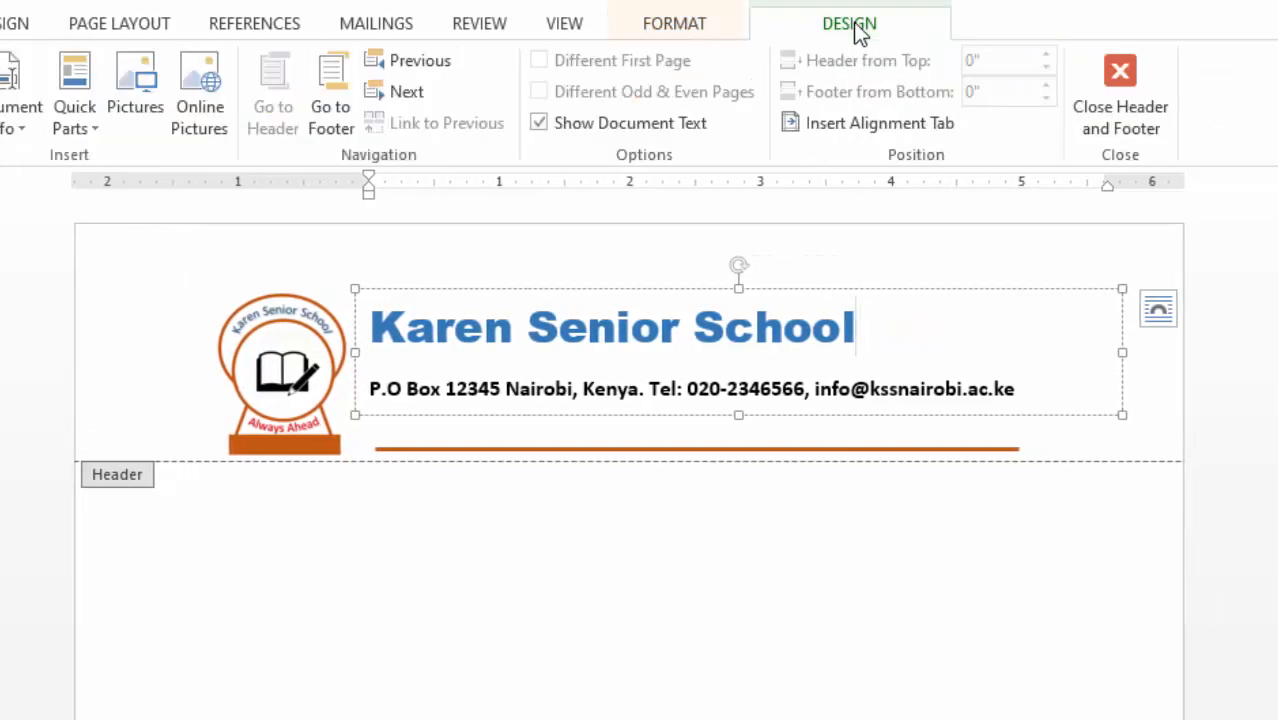
click(1122, 86)
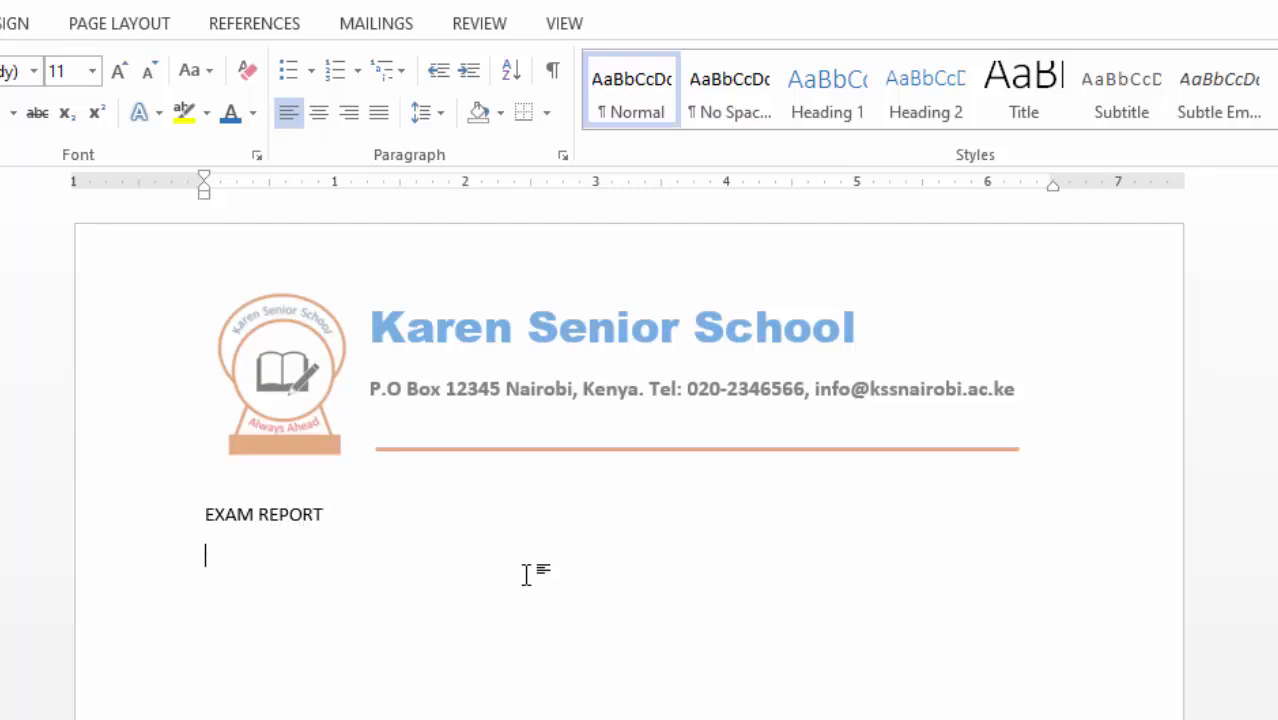
drag(203, 513, 377, 511)
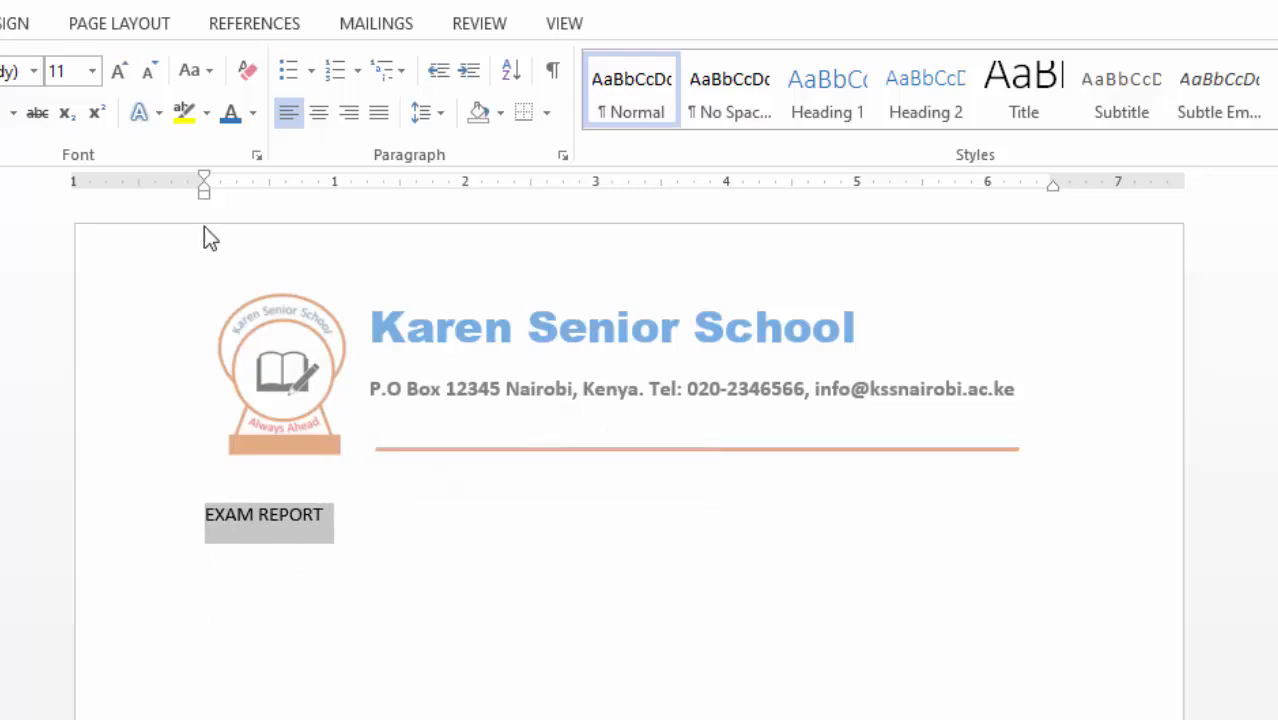
click(118, 72)
click(118, 72)
click(118, 72)
click(118, 72)
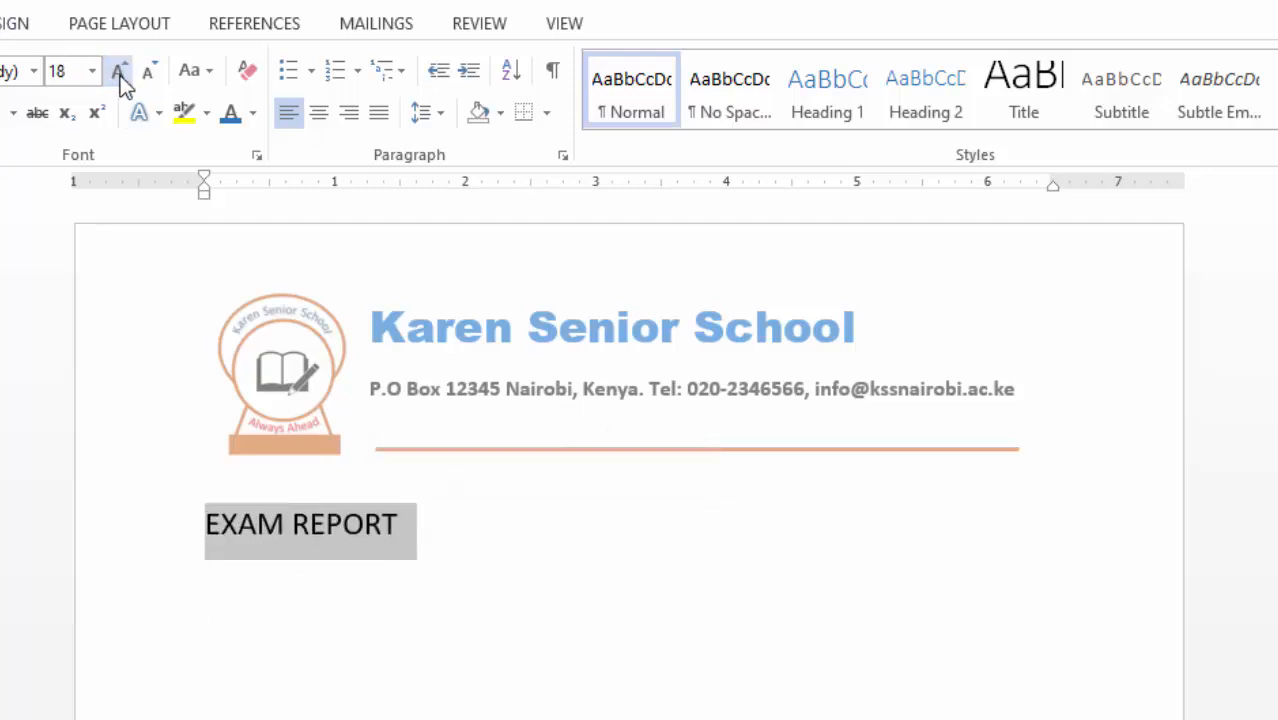
click(118, 72)
key(ctrl+b)
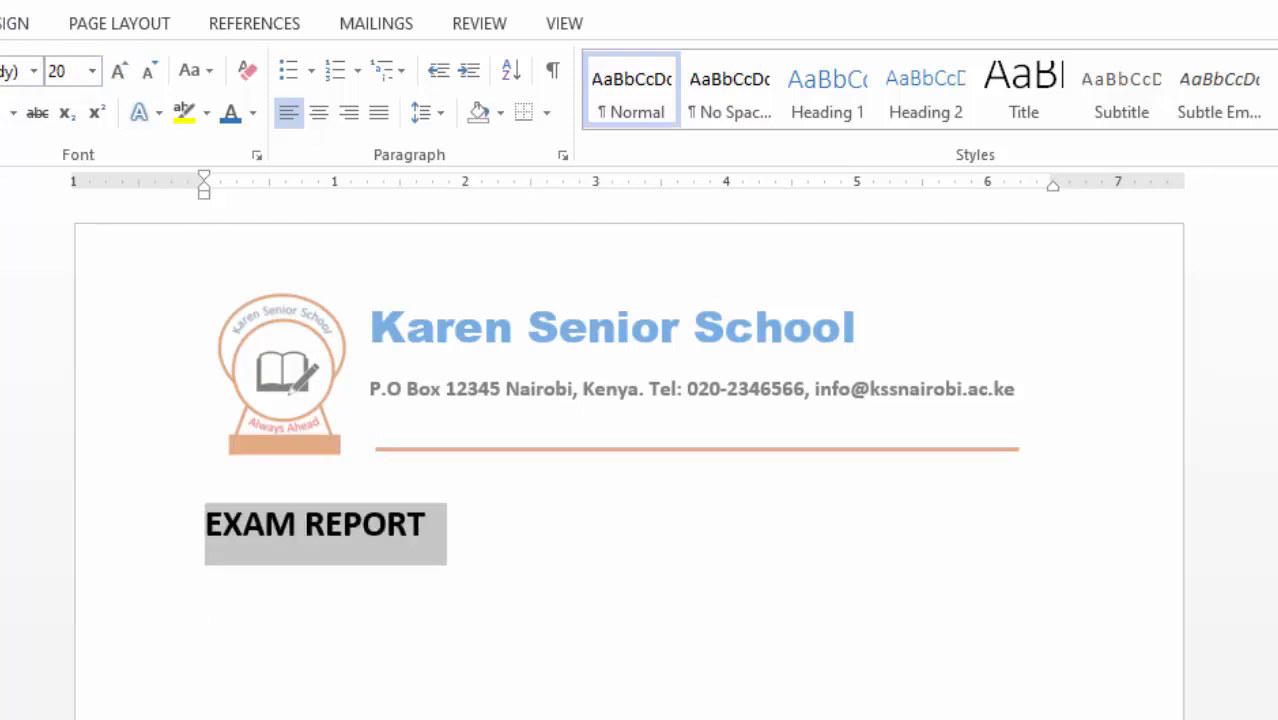
click(318, 121)
click(239, 603)
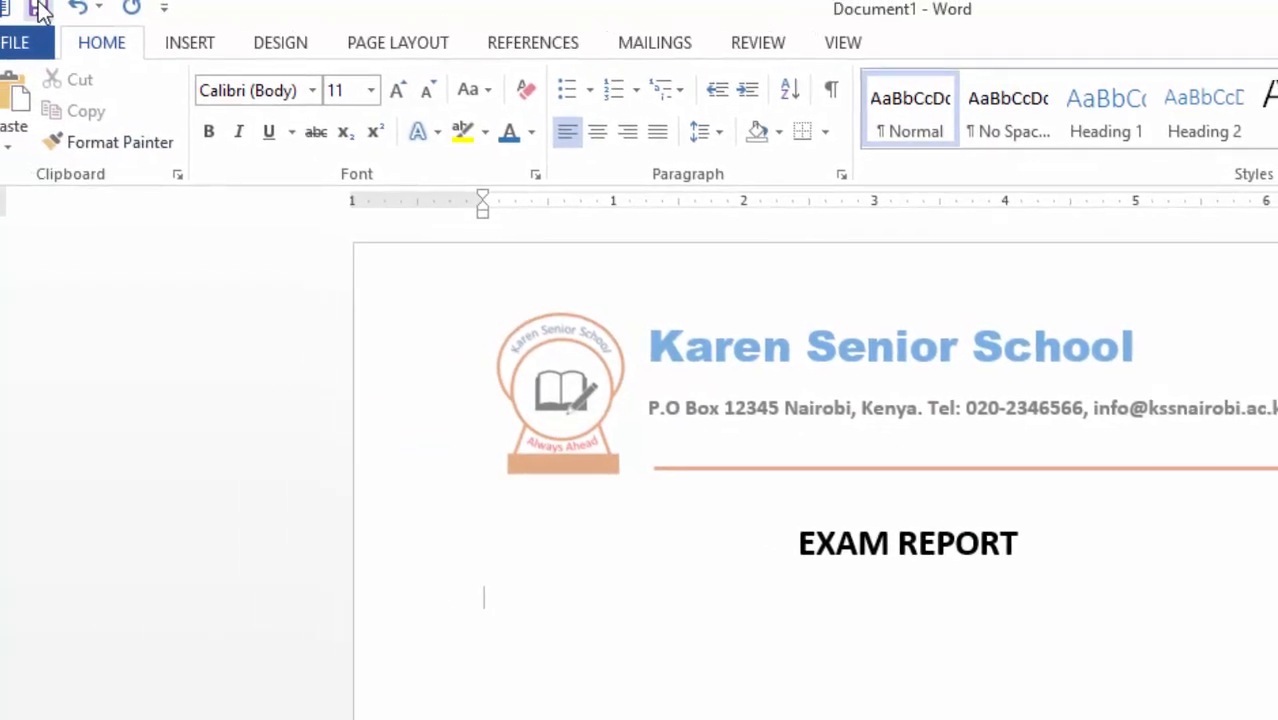
- Save the document under the name EXAM REPORT into the Desktop's MAIL MERGE folder
click(38, 9)
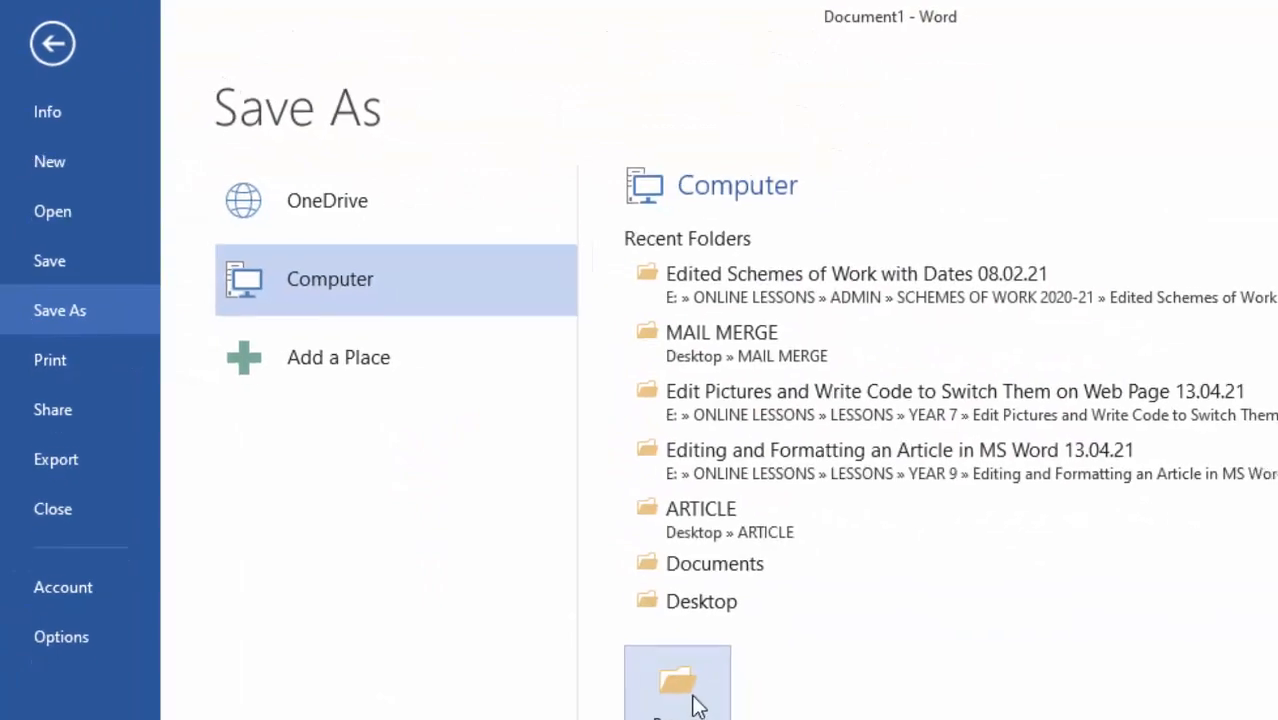
click(647, 300)
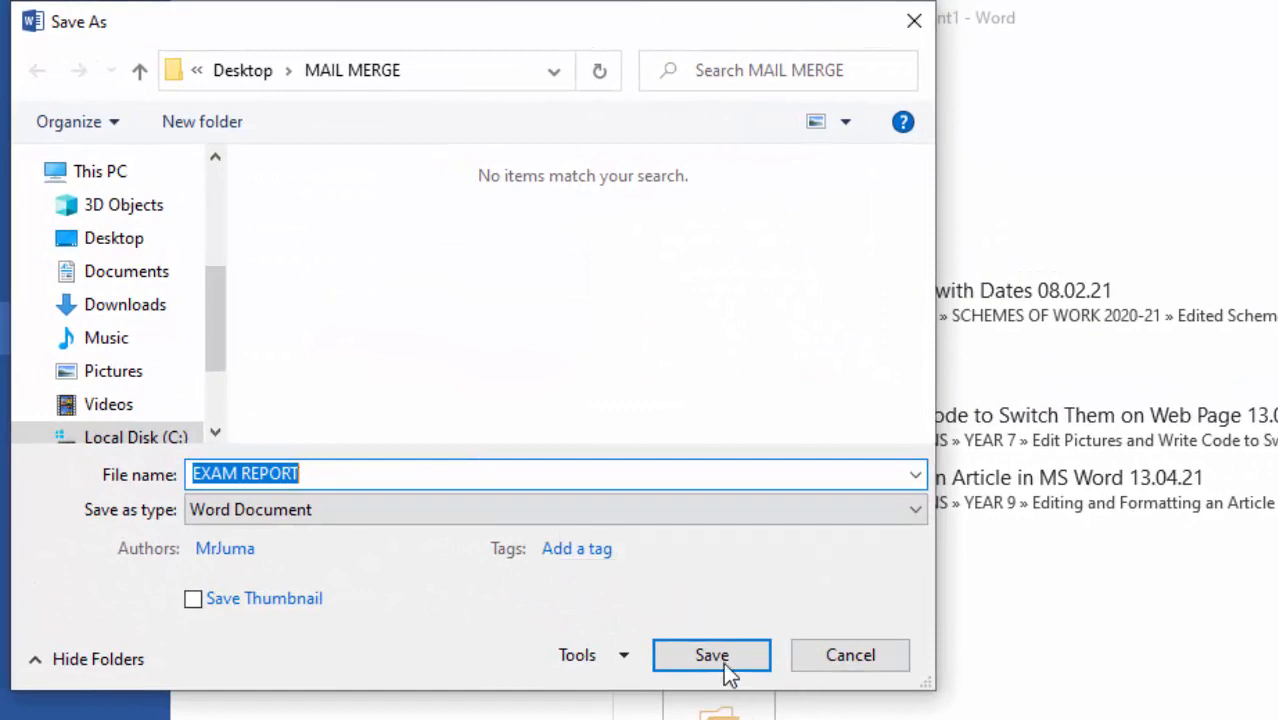
click(711, 657)
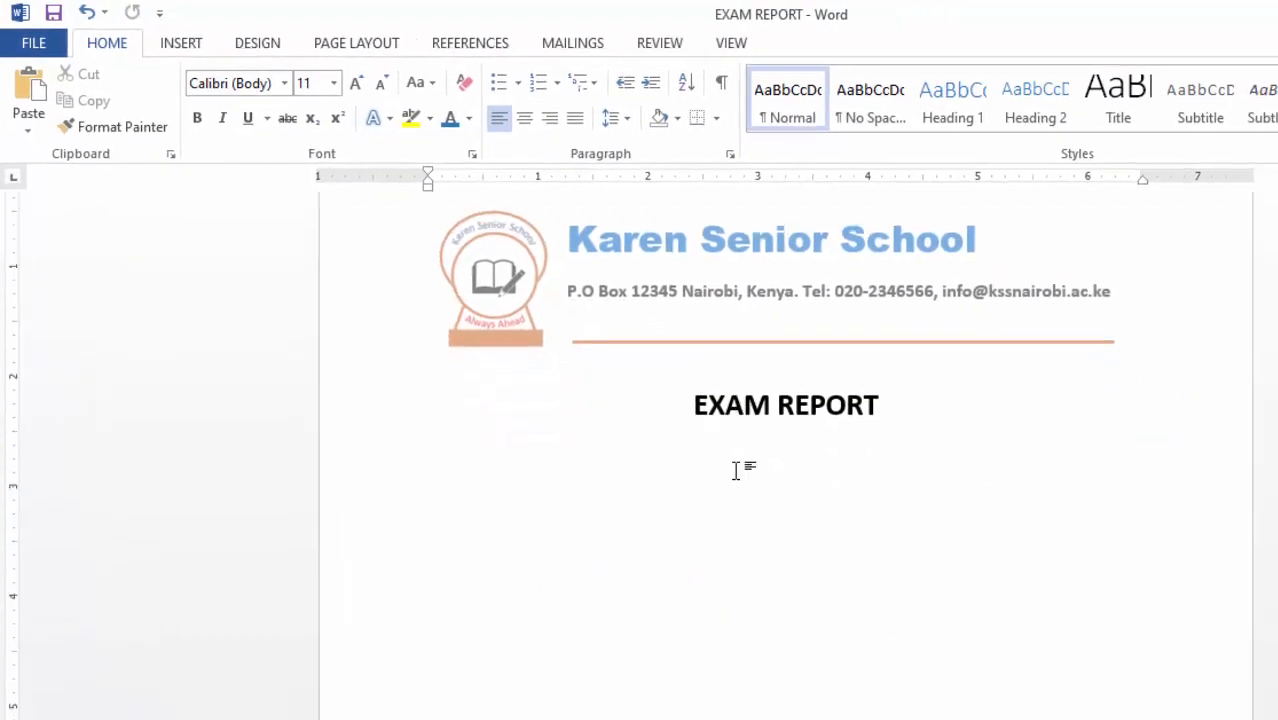
scroll(736, 470, up, 2)
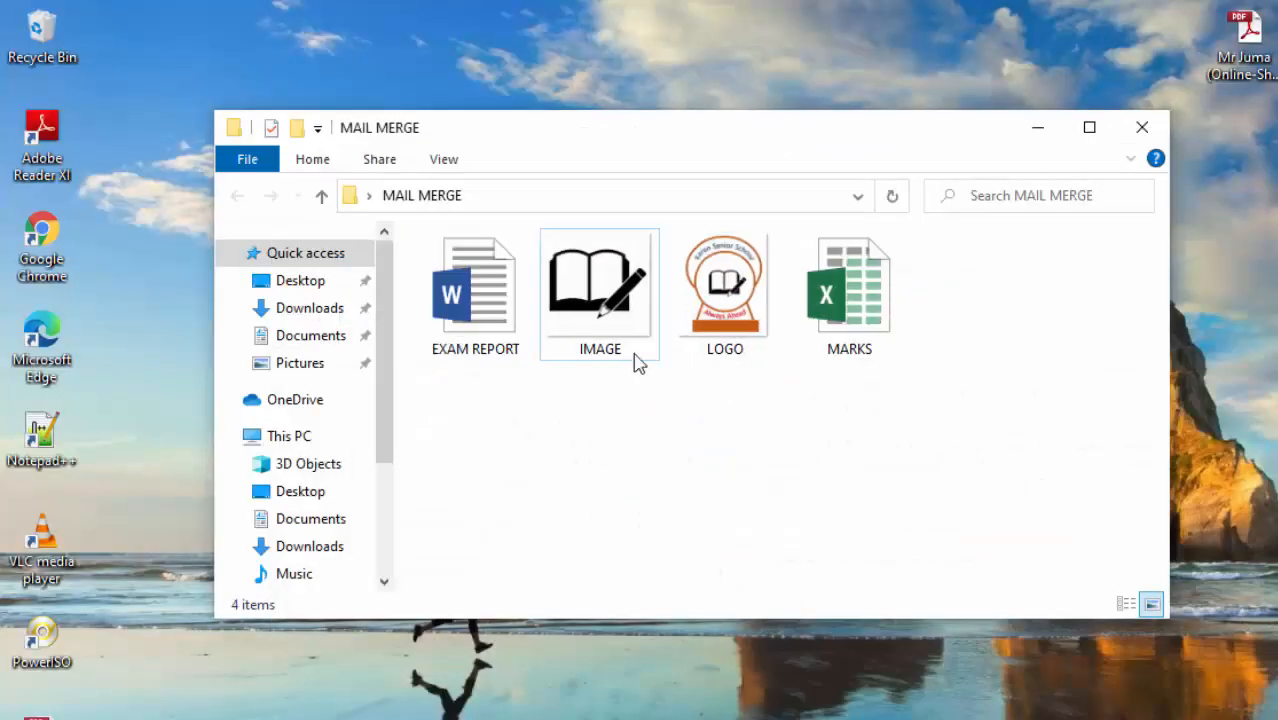
- Open the MARKS spreadsheet from the MAIL MERGE folder in Excel
click(851, 314)
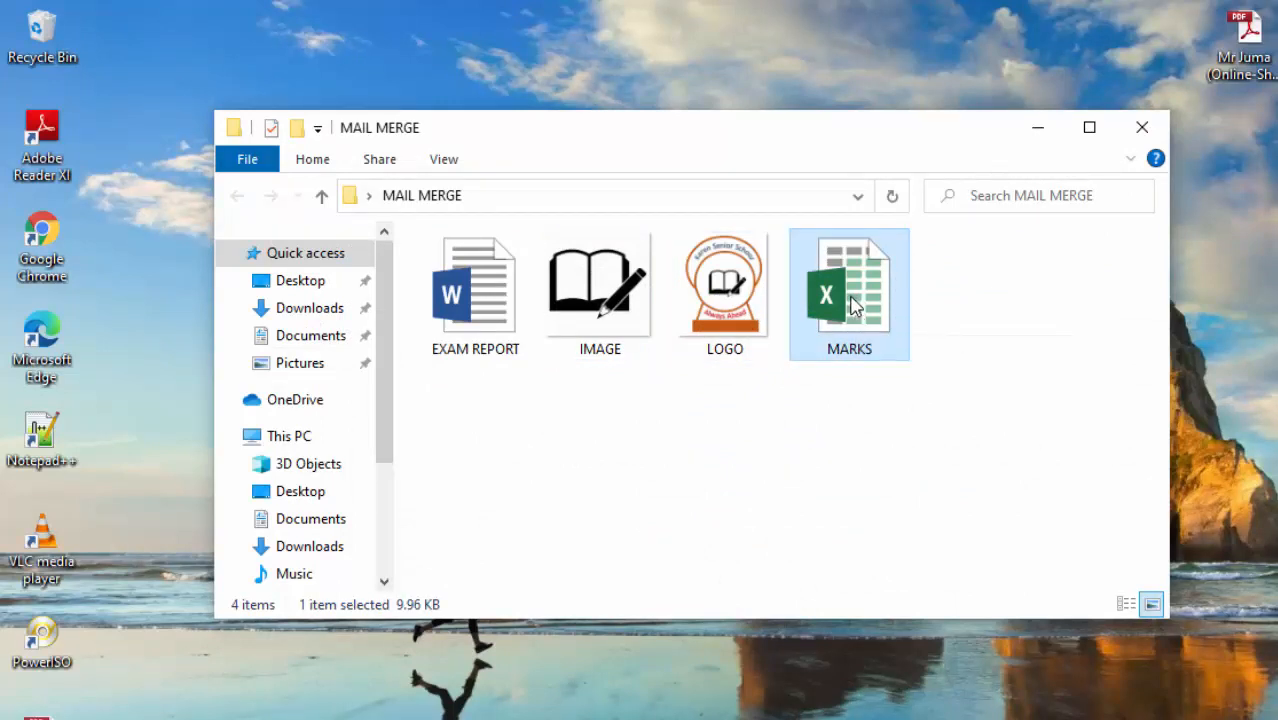
double_click(853, 307)
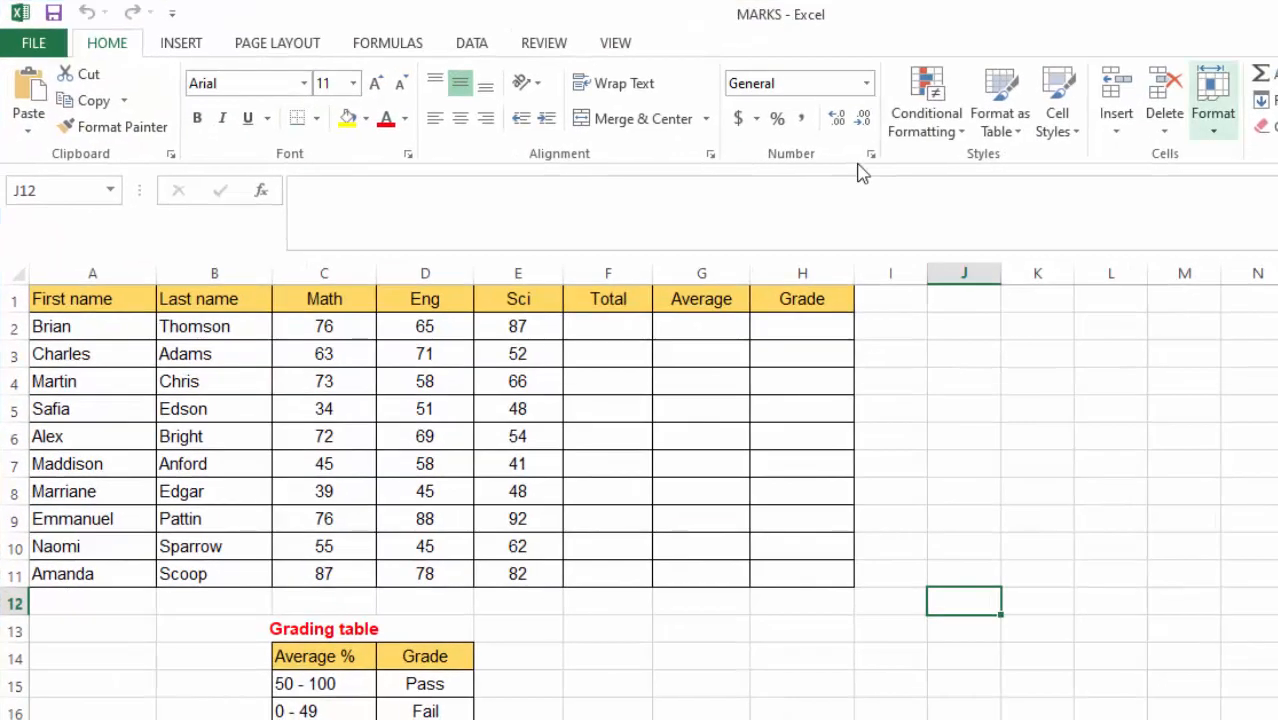
- Fill the Total column F2:F11 with =SUM(C2:E2) for each student's marks
click(932, 378)
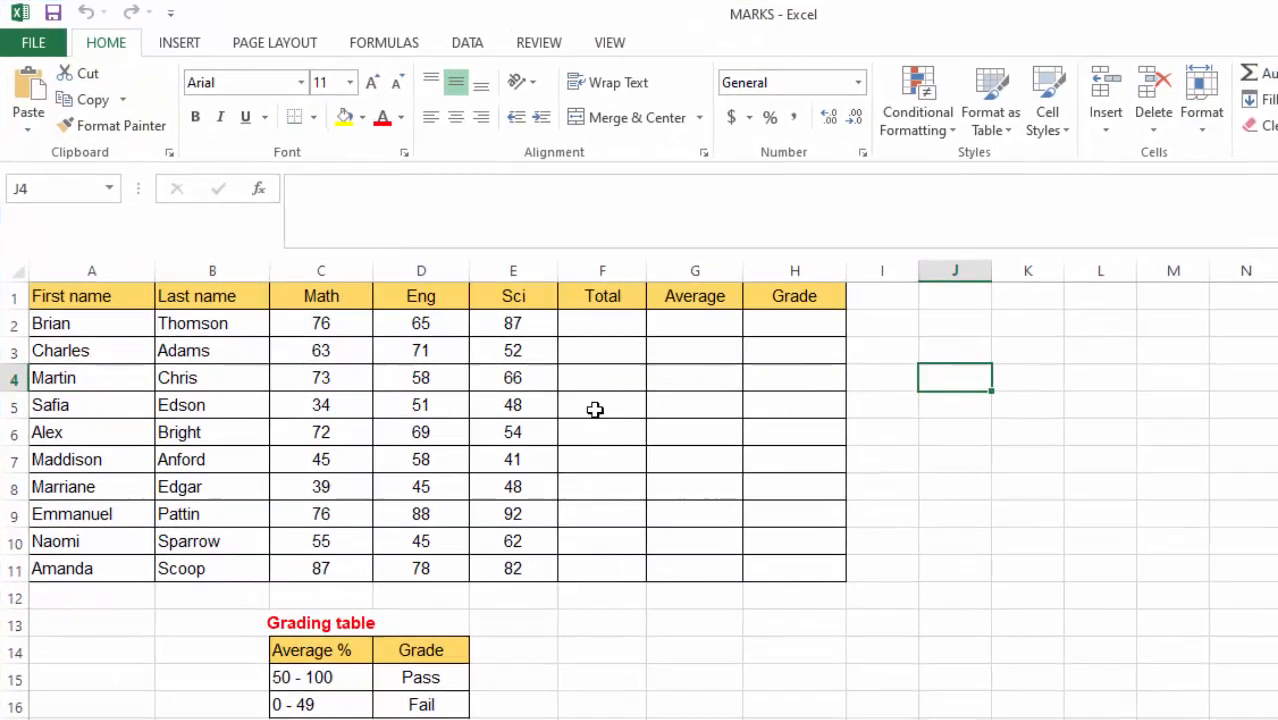
click(305, 317)
click(418, 316)
click(493, 315)
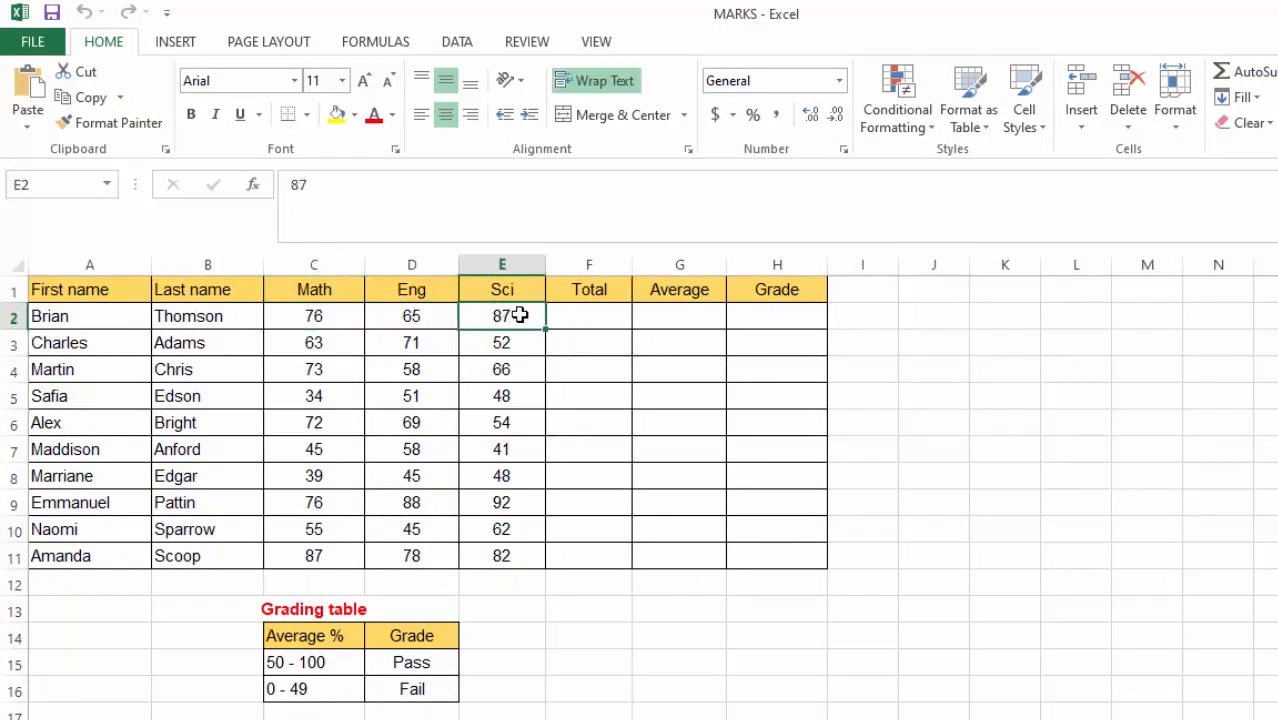
click(567, 321)
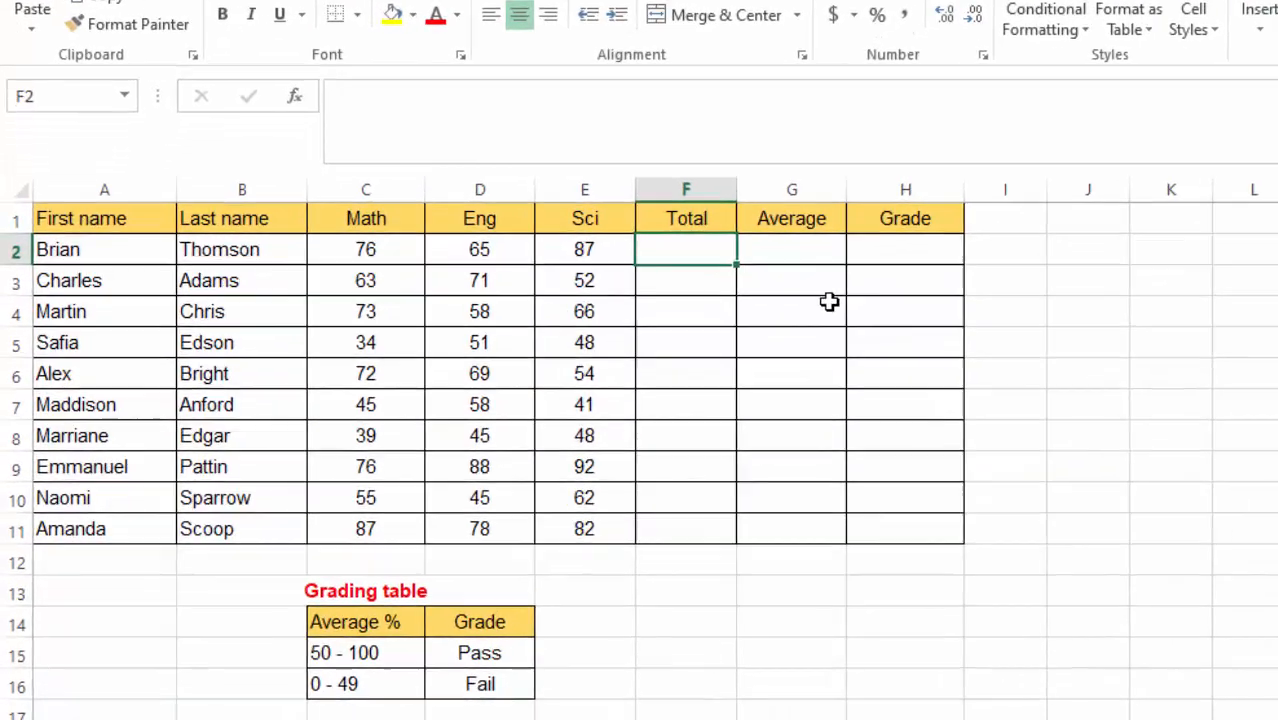
text(=SUM)
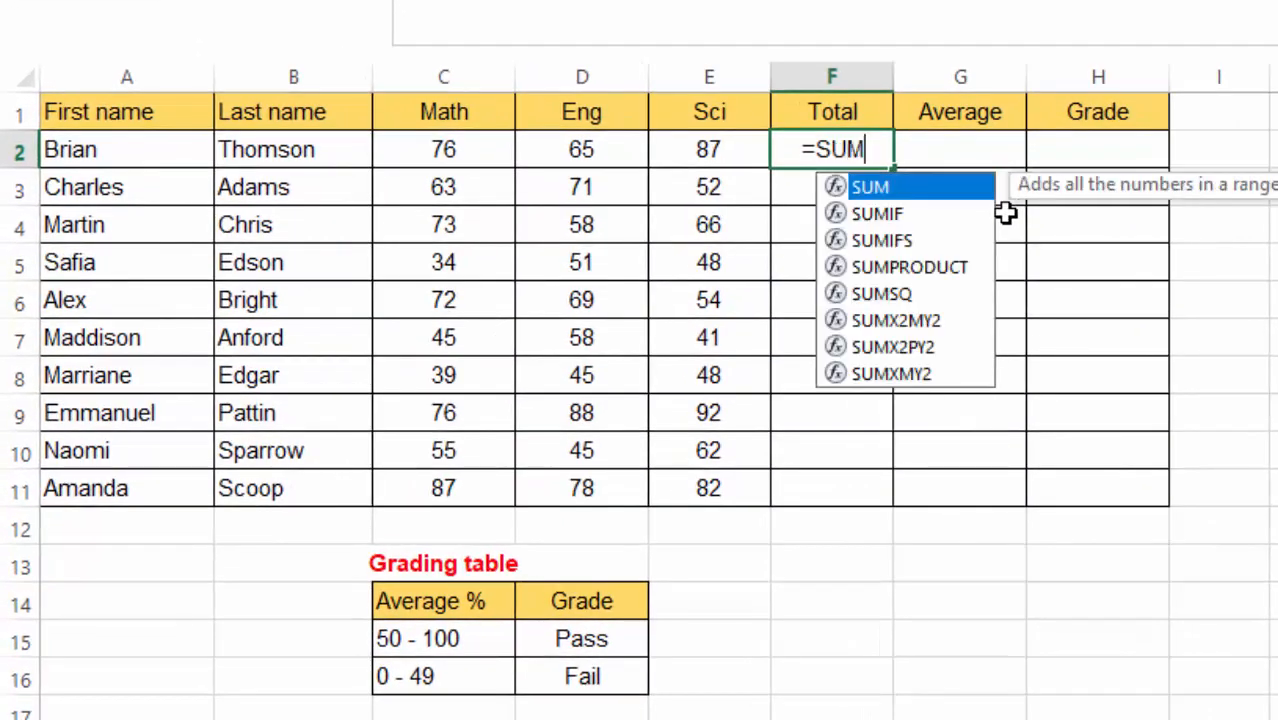
double_click(895, 192)
drag(606, 146, 702, 143)
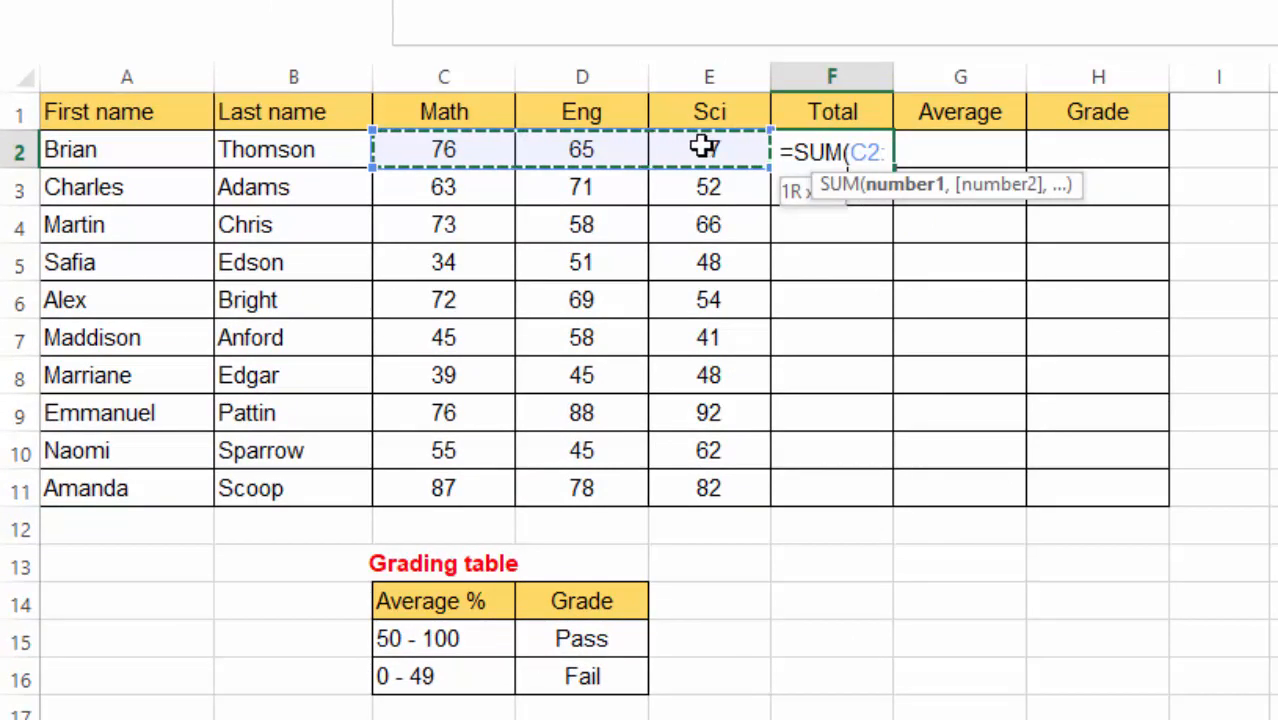
key(Return)
click(815, 155)
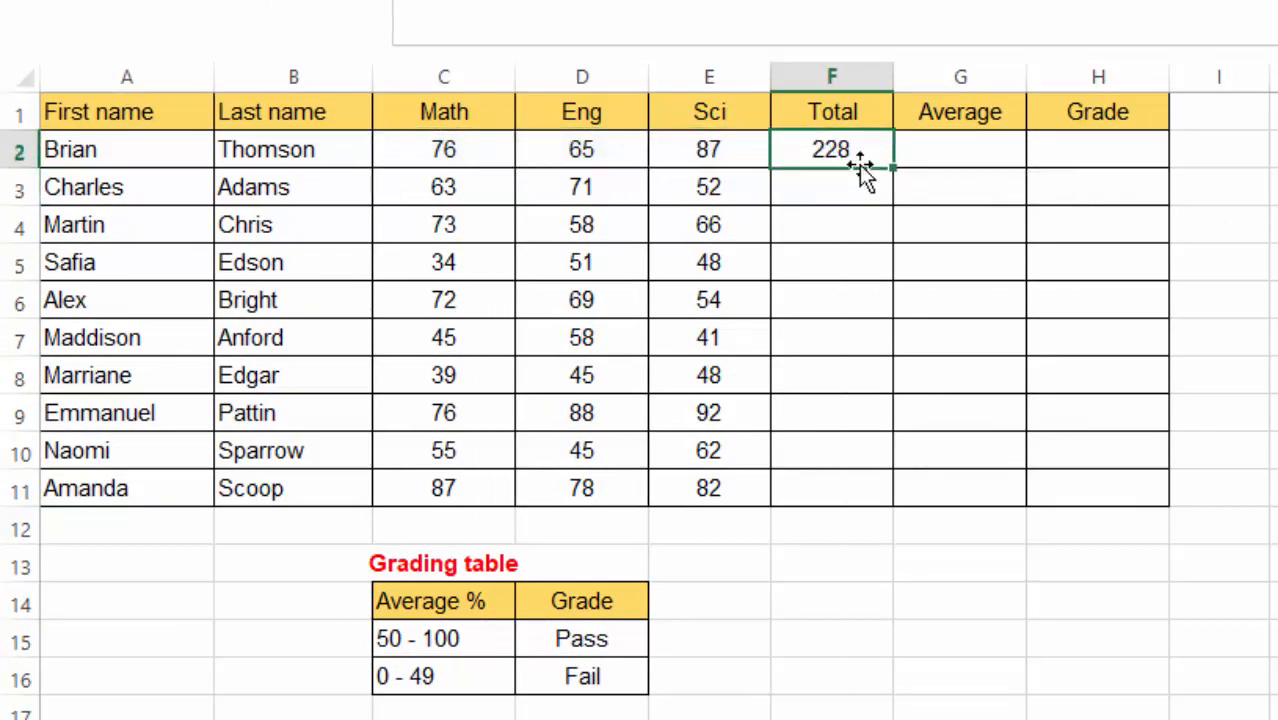
drag(893, 178, 901, 508)
- Fill the Average column G2:G11 with =AVERAGE(C2:E2) for each student
click(912, 335)
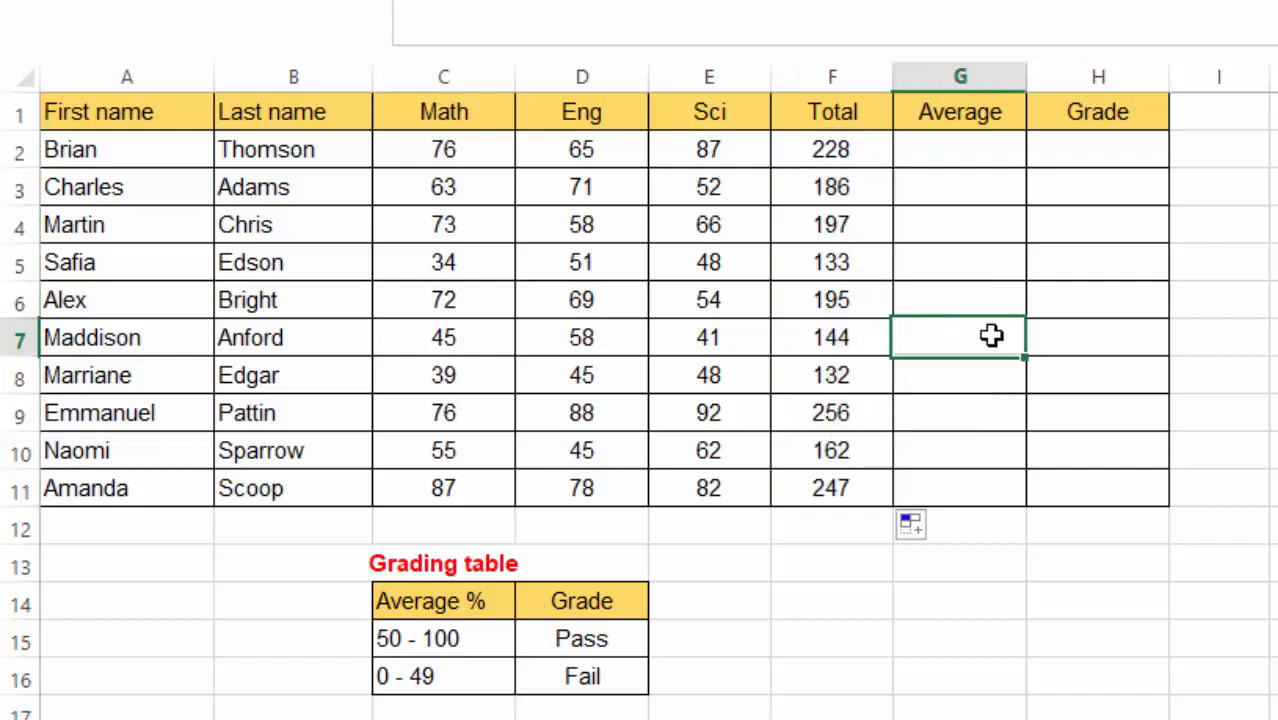
click(920, 146)
text(=)
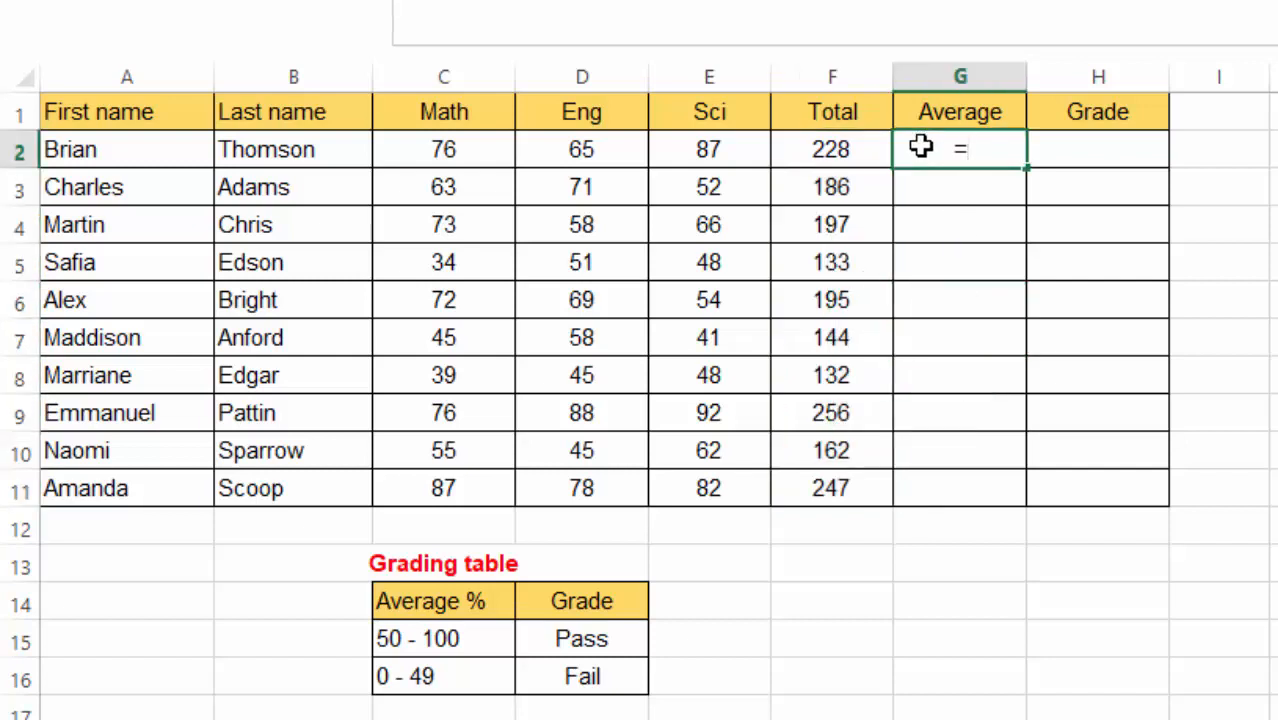
text(AVERA)
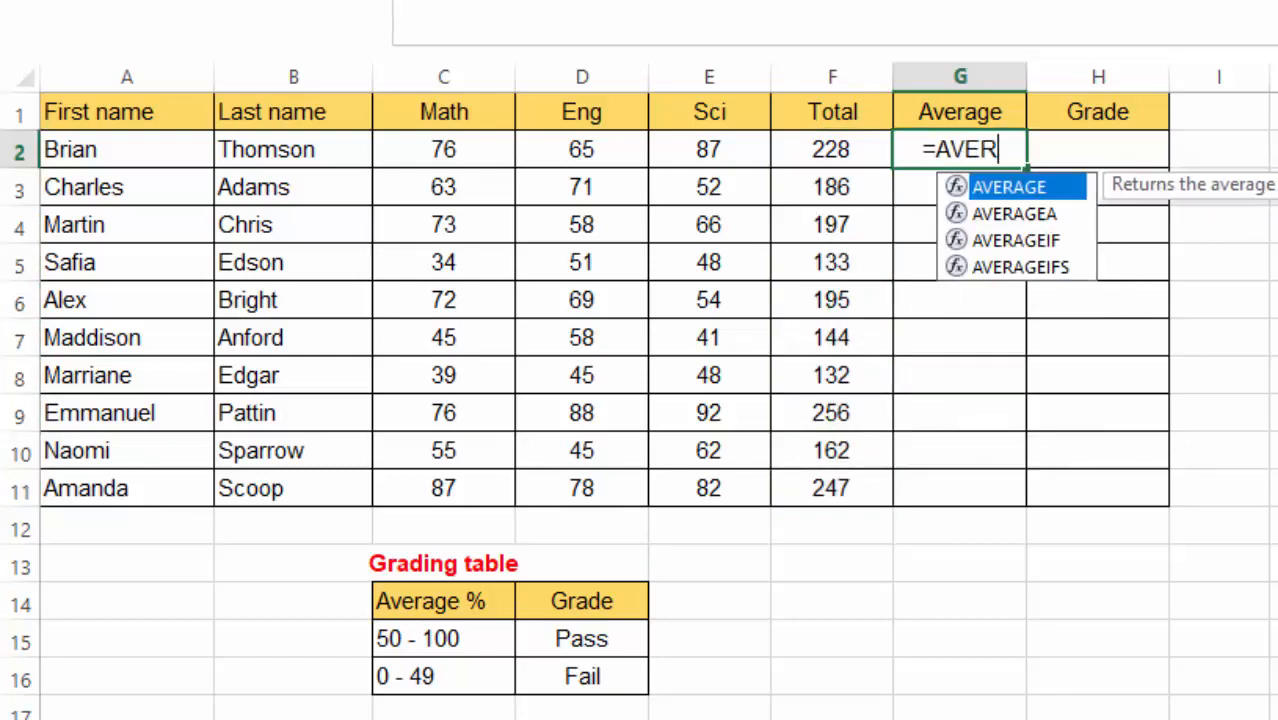
double_click(1005, 188)
drag(428, 148, 722, 148)
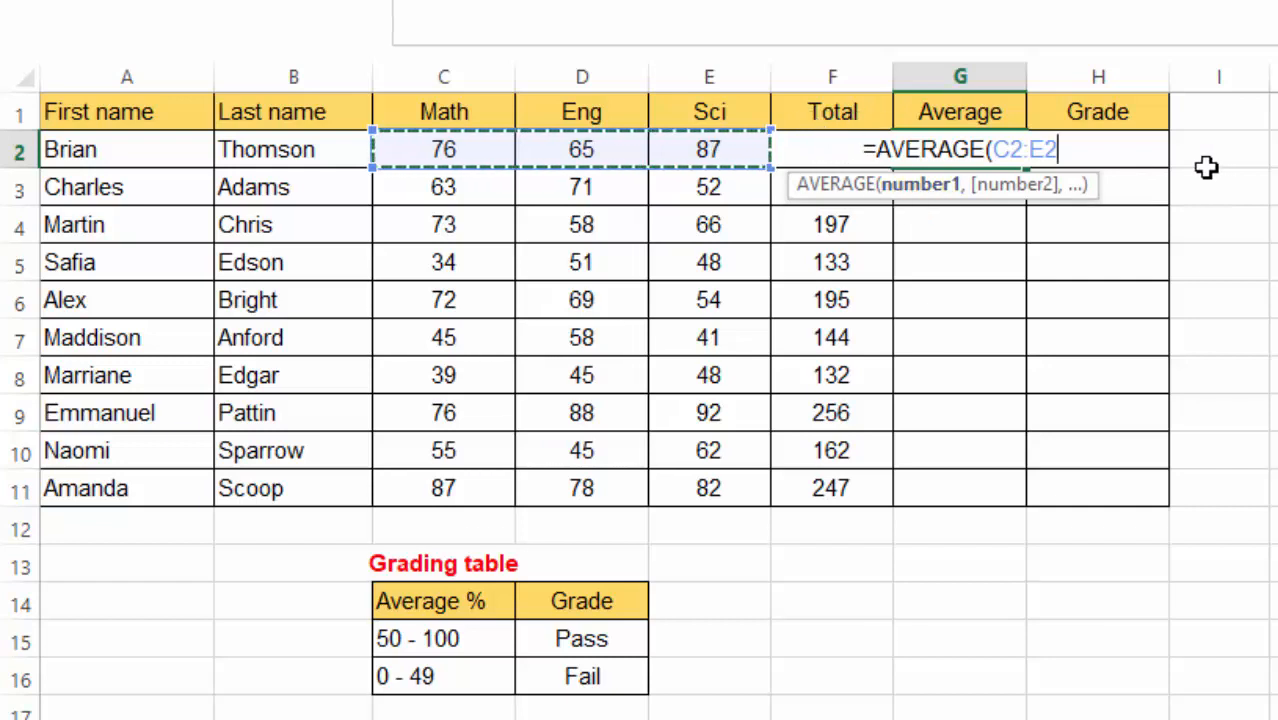
key(Return)
click(940, 150)
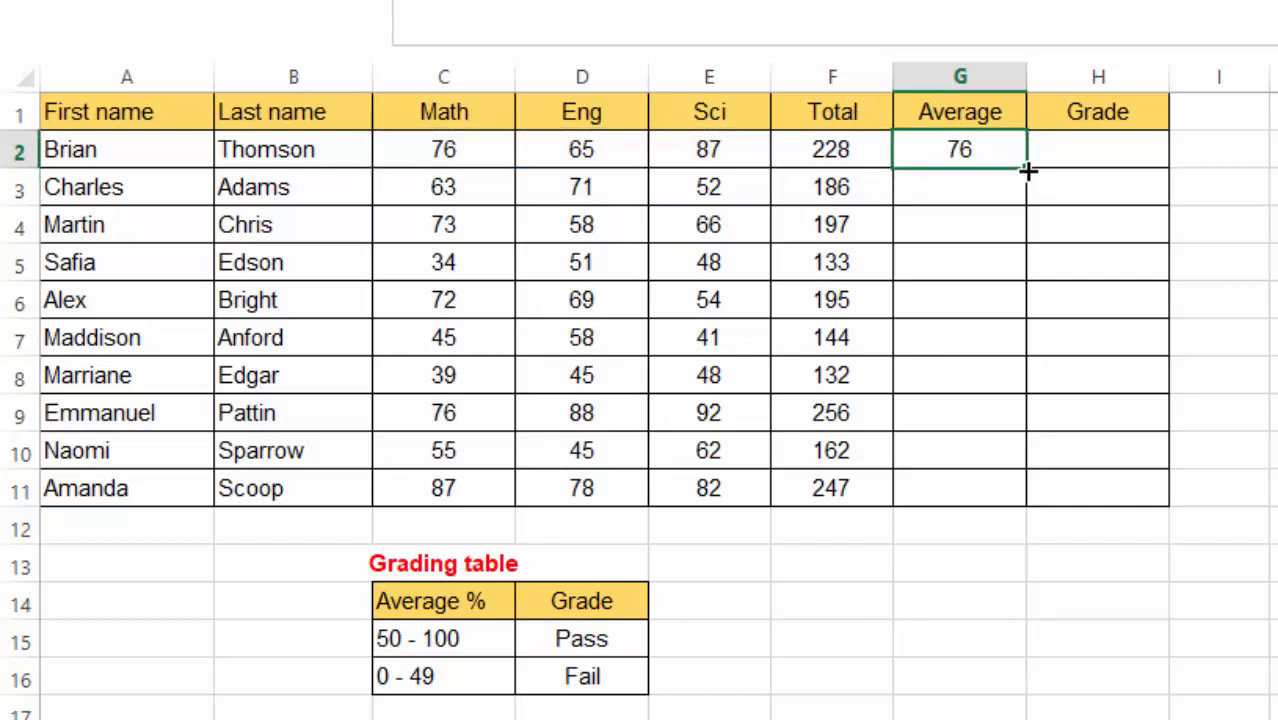
drag(1027, 168, 1035, 504)
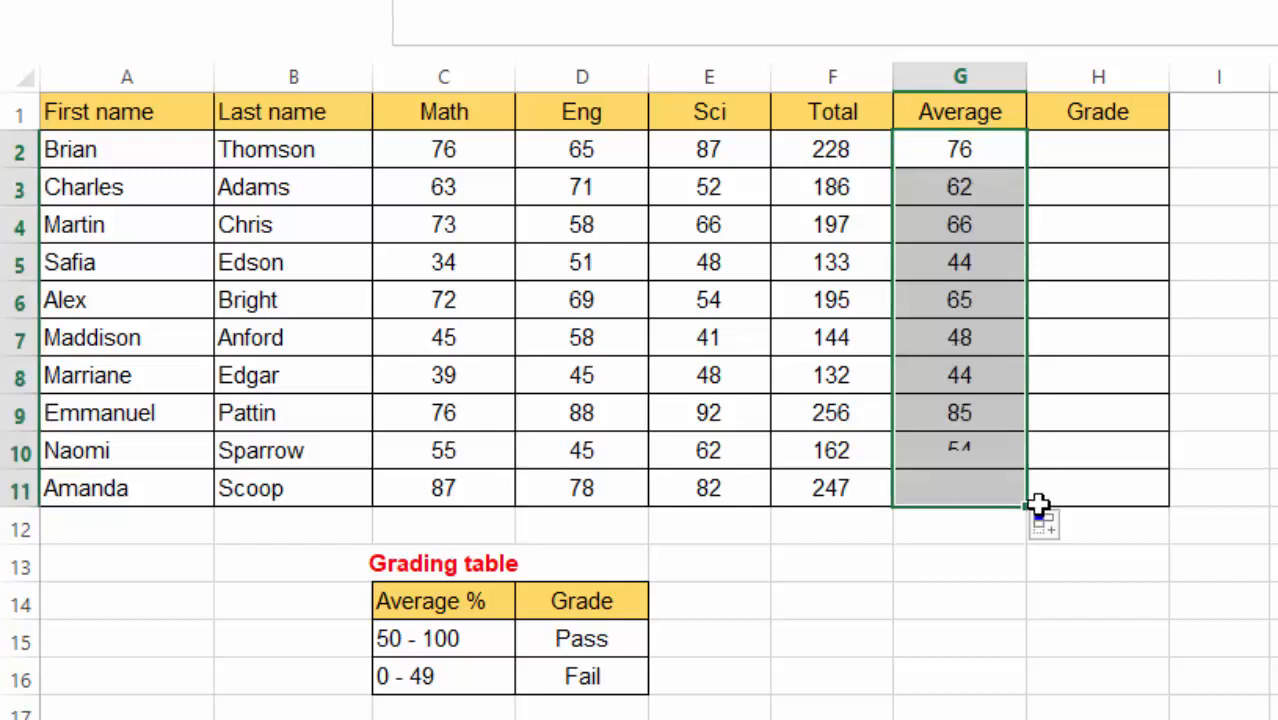
- Review the grading table's 50 - 100 Pass and Fail bands, then return to cell H2
click(1084, 148)
click(1084, 148)
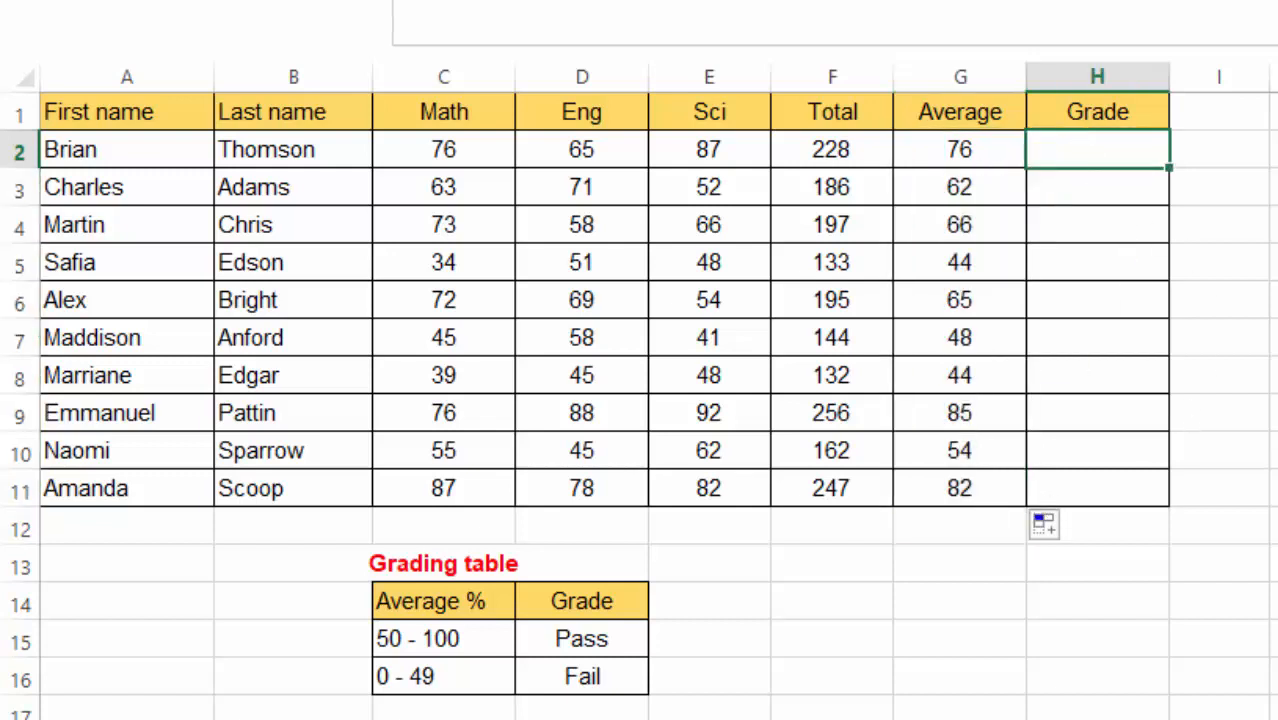
click(414, 640)
click(562, 640)
click(596, 684)
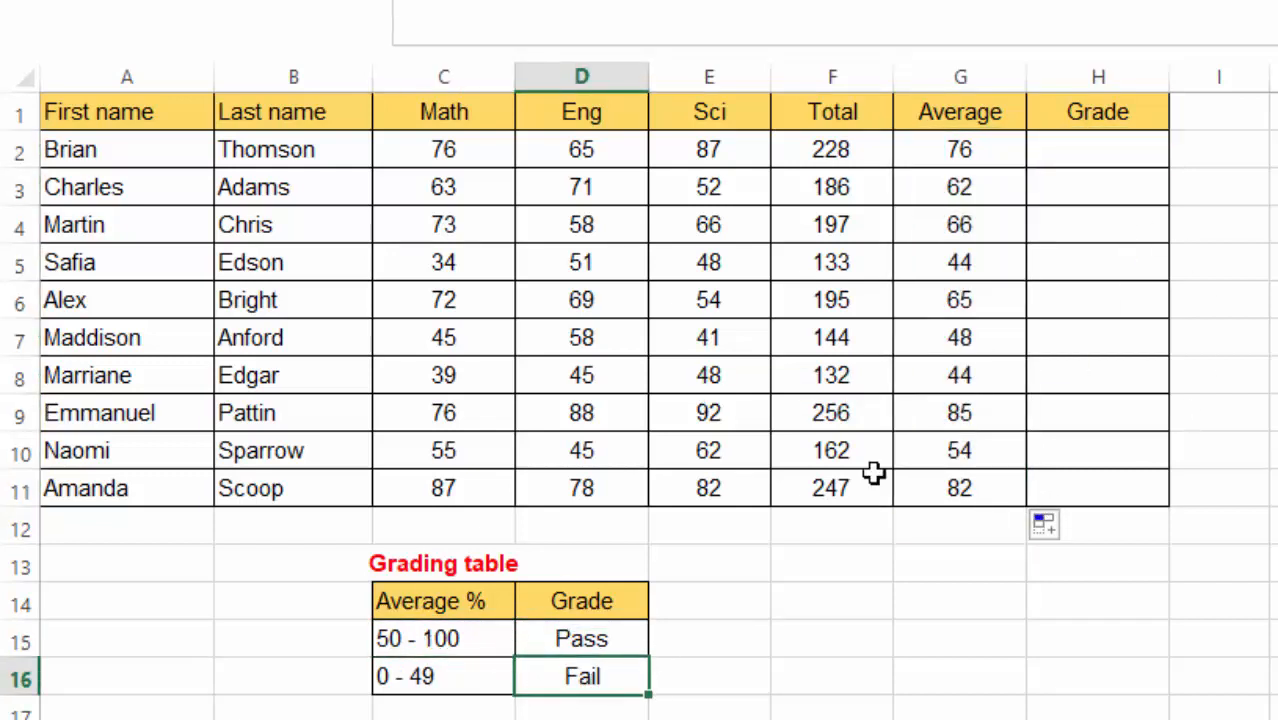
click(408, 637)
click(535, 640)
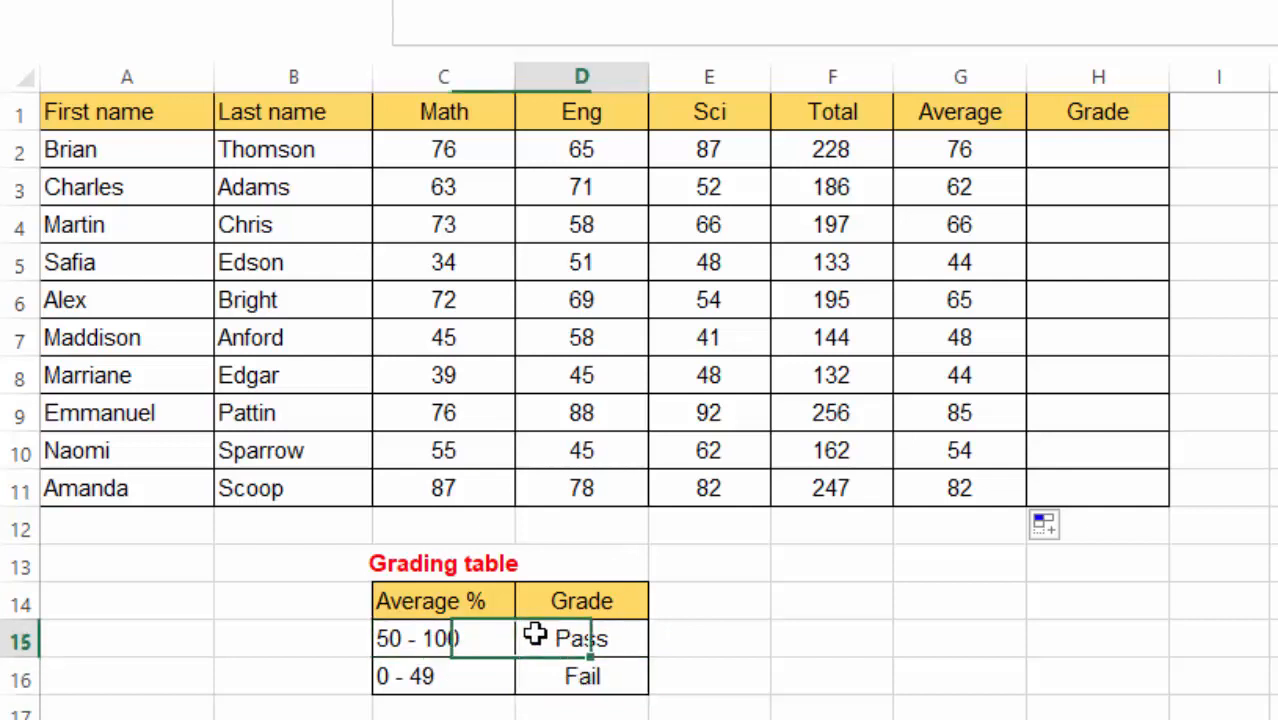
click(1063, 150)
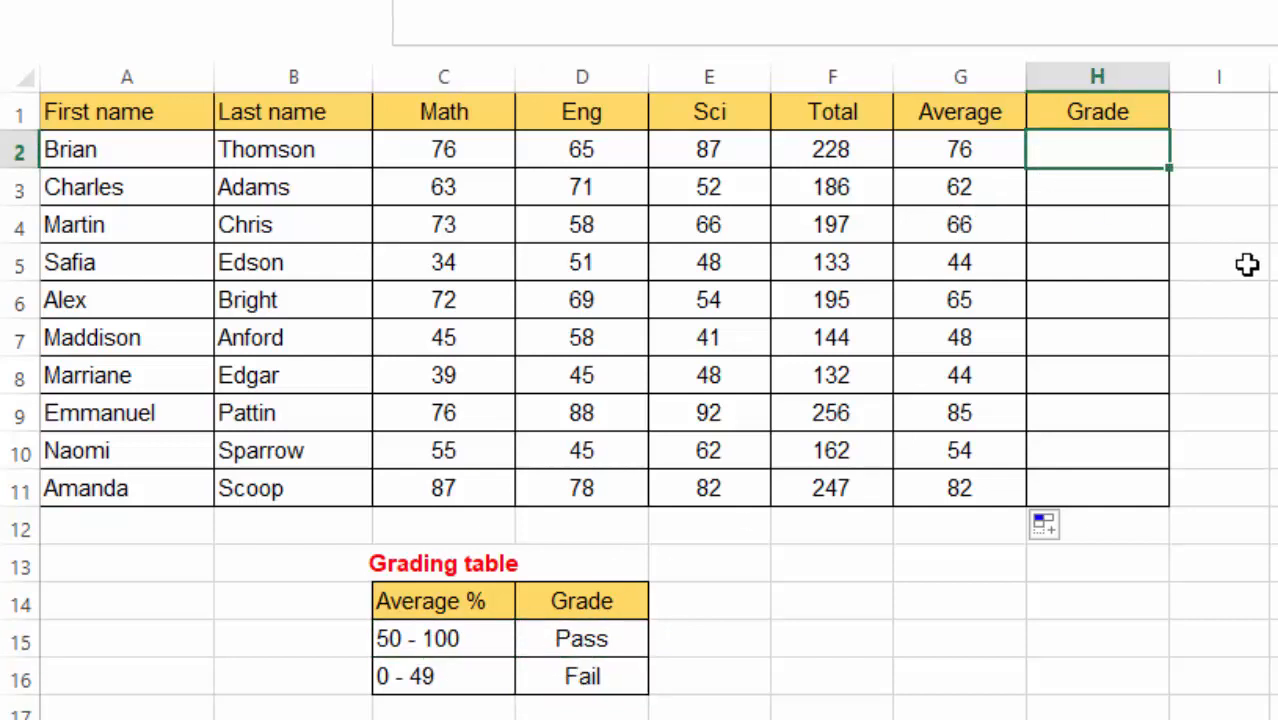
- Enter =IF(G2>=50,"Pass","Fail") in H2 and fill it down to H11
text(=IF)
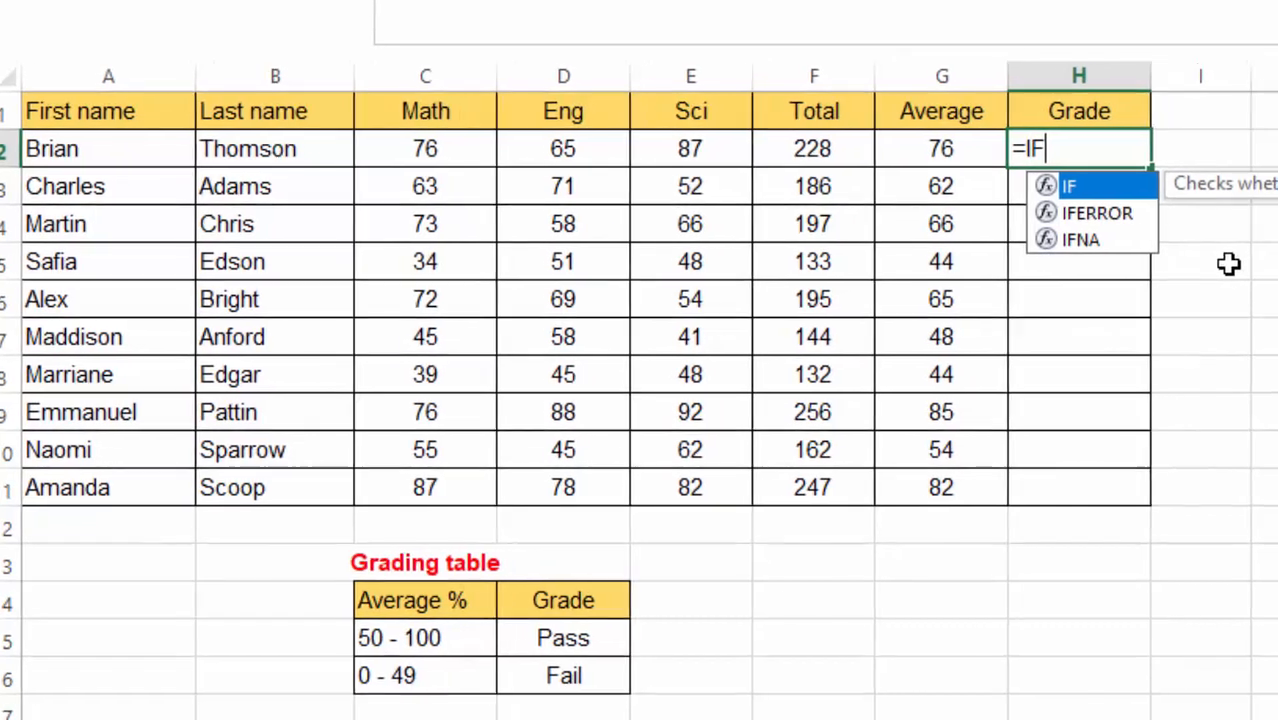
double_click(982, 190)
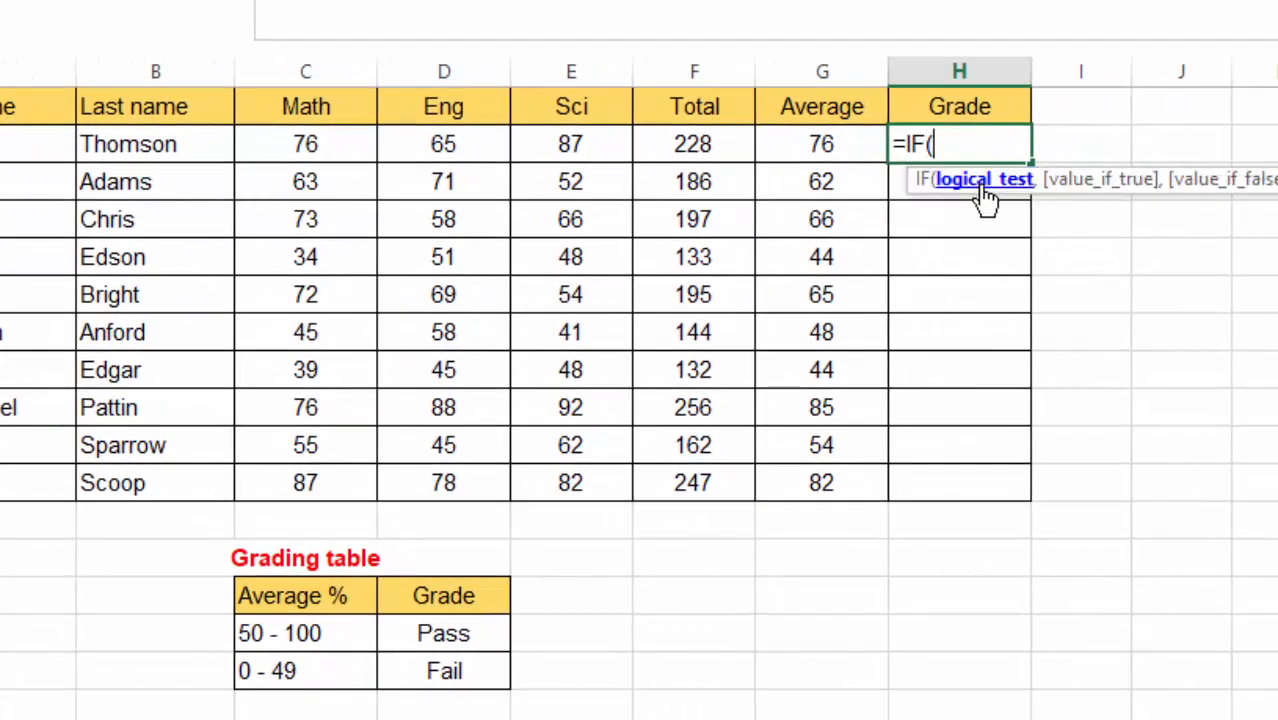
click(815, 144)
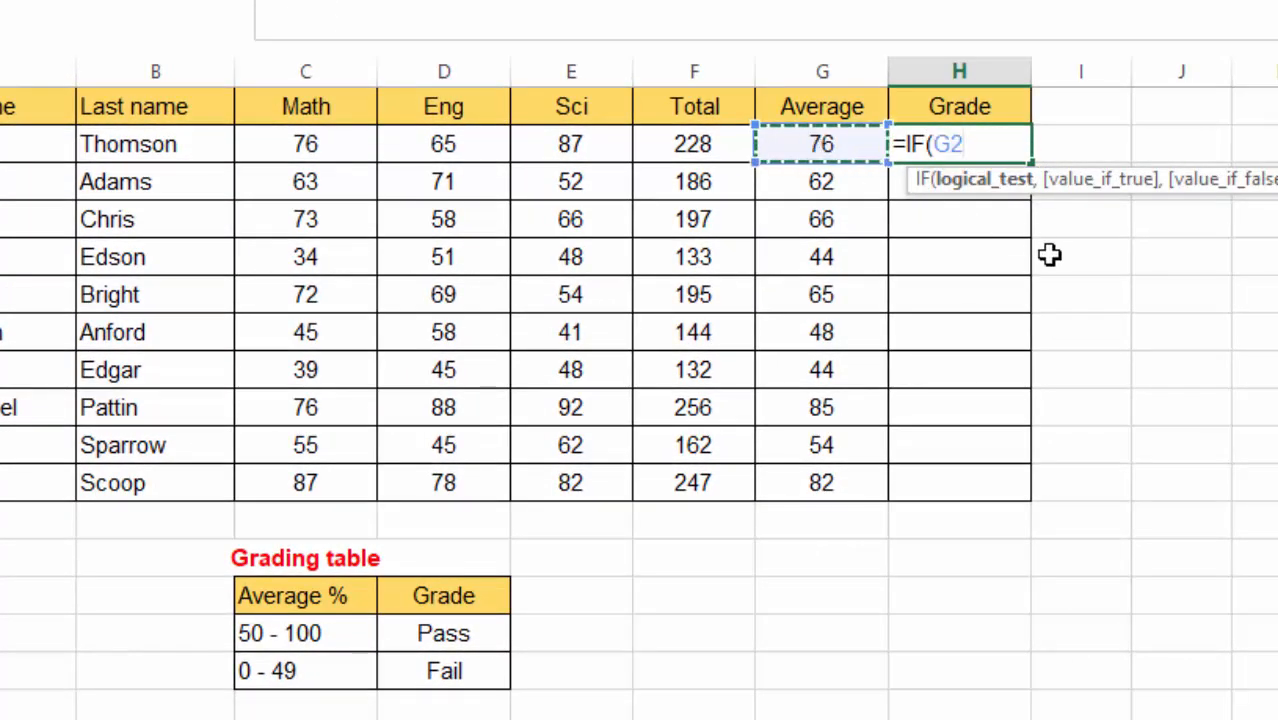
text(>=5)
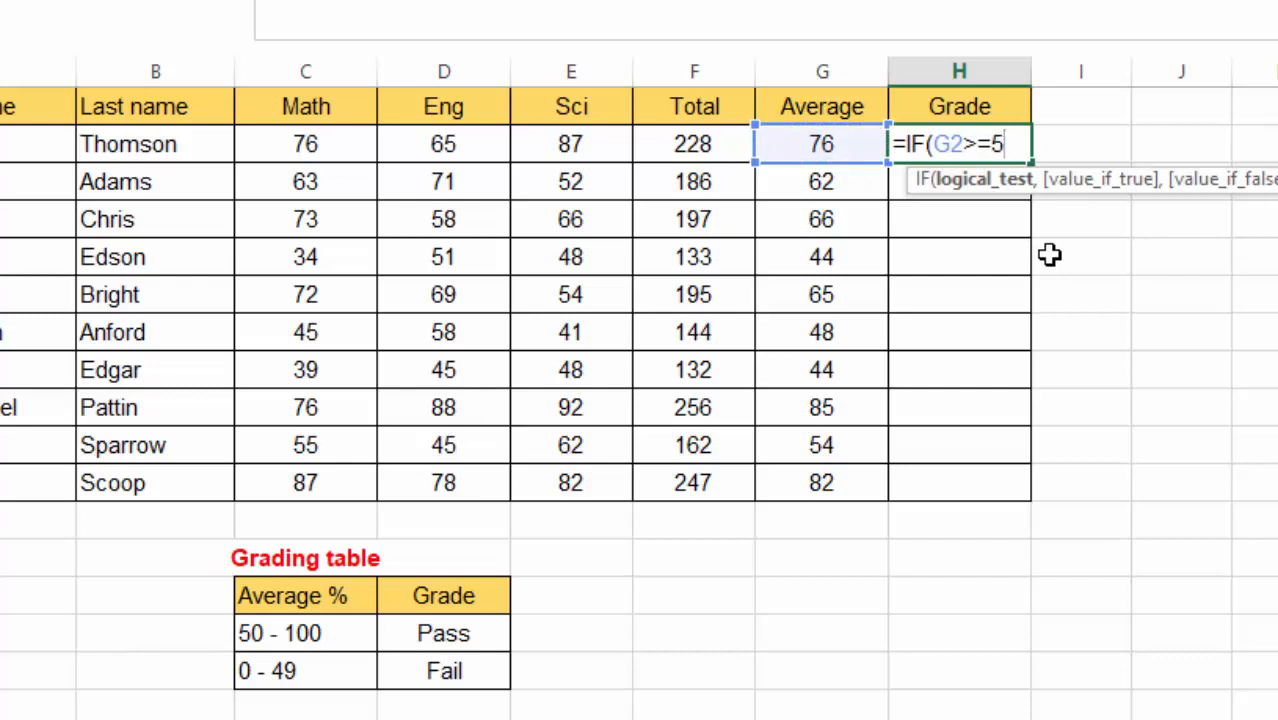
text(0,)
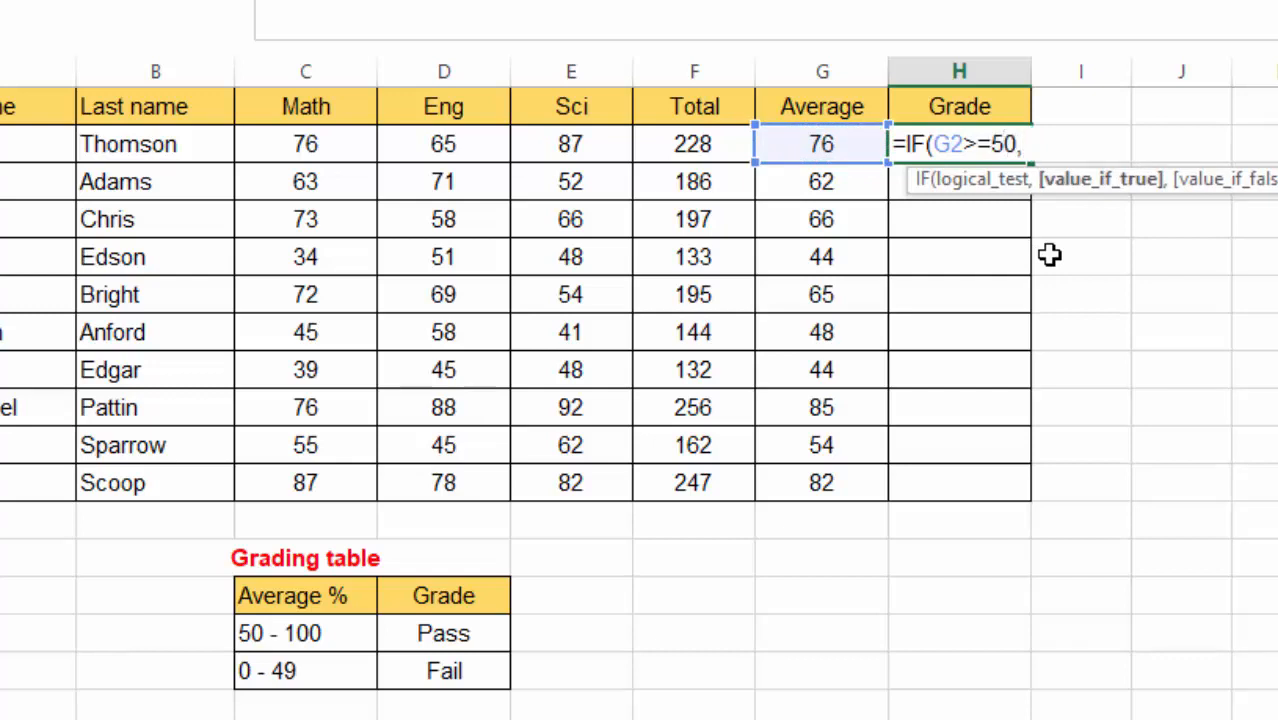
text("pASS)
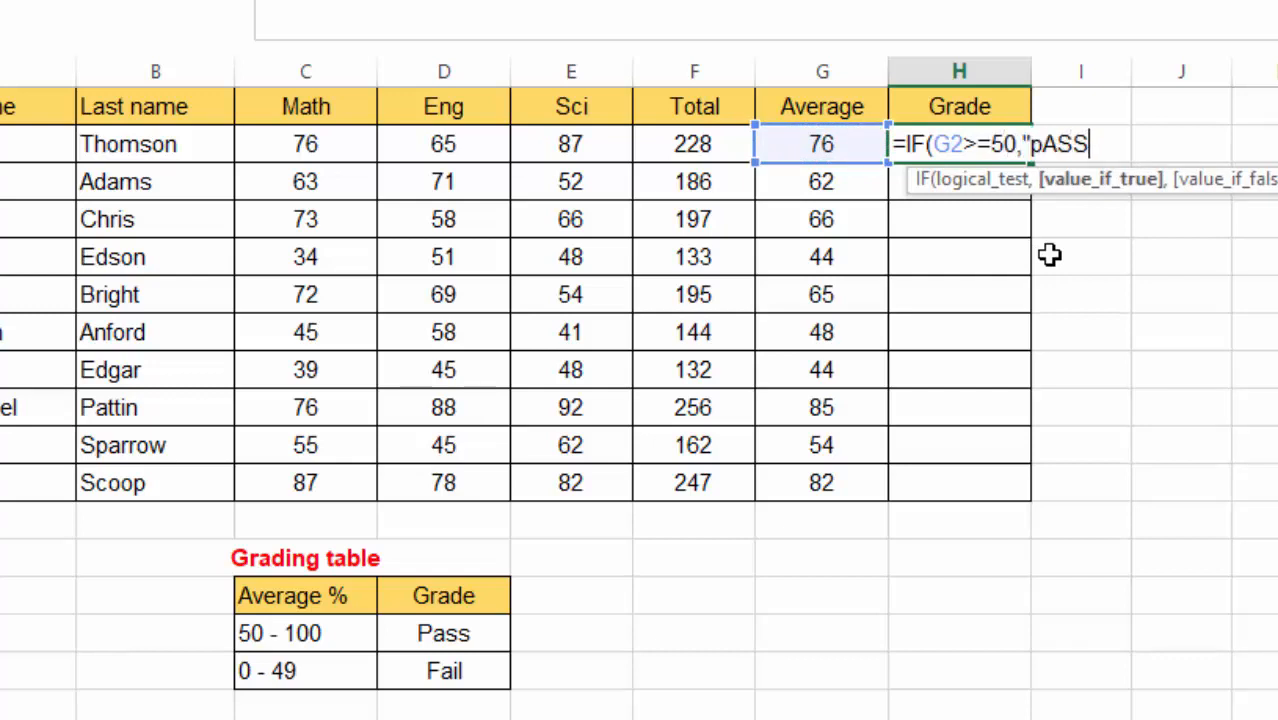
key(BackSpace)
key(BackSpace)
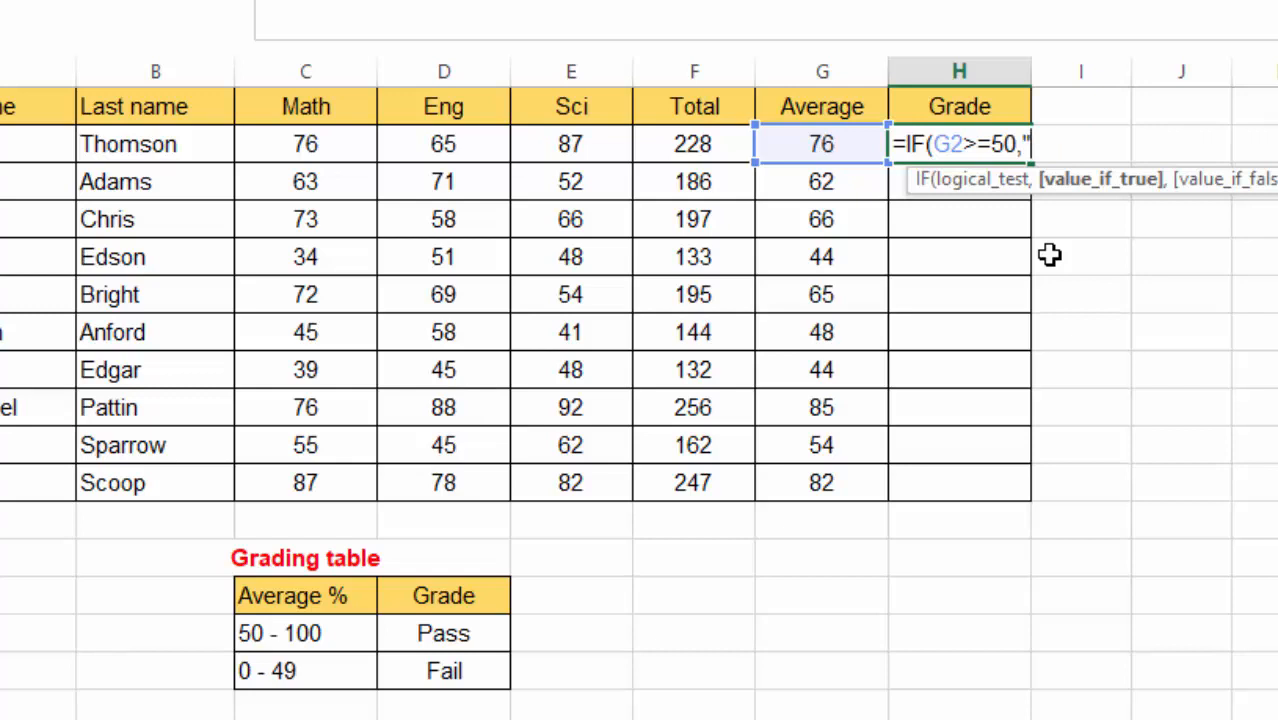
text(Pass)
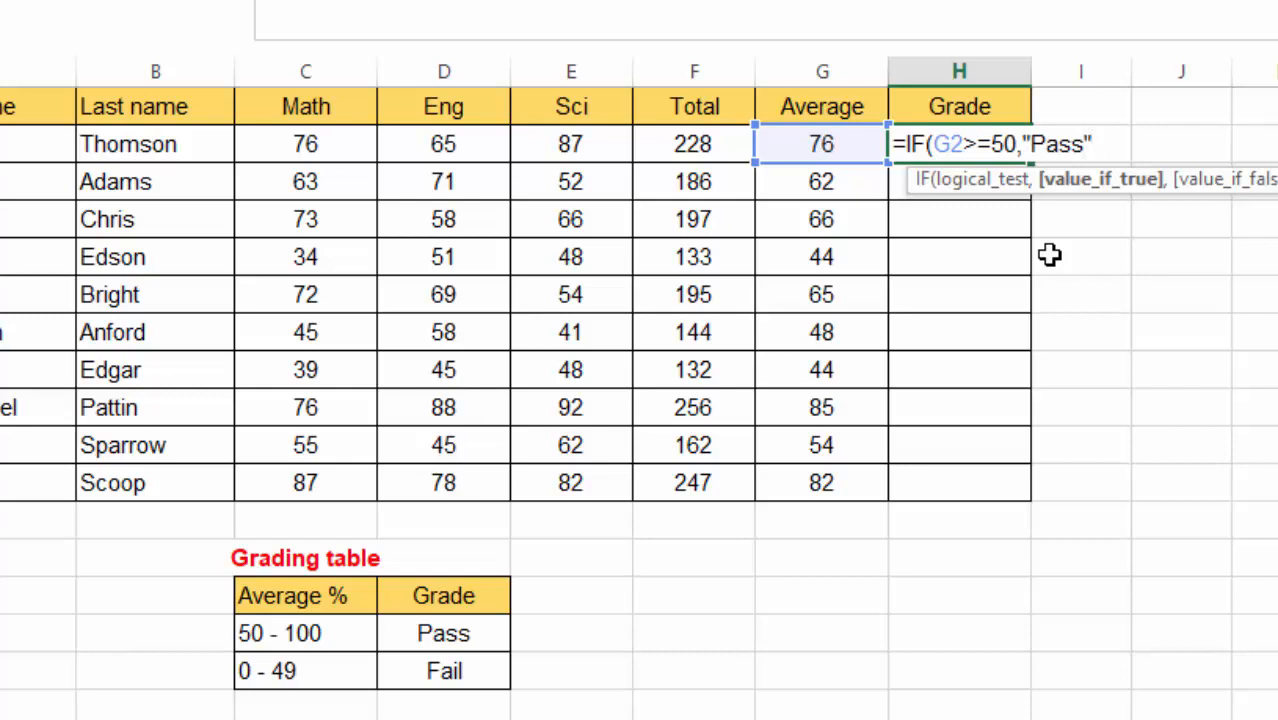
text(,")
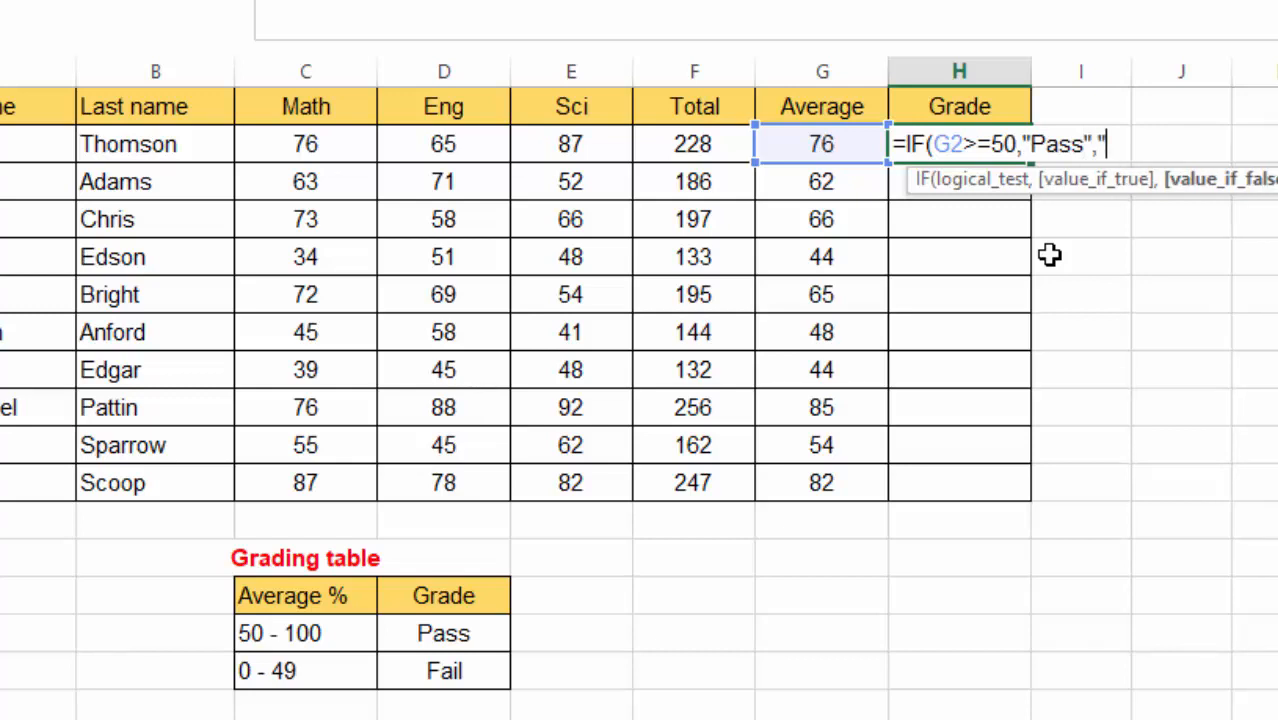
text(Fail"))
key(Return)
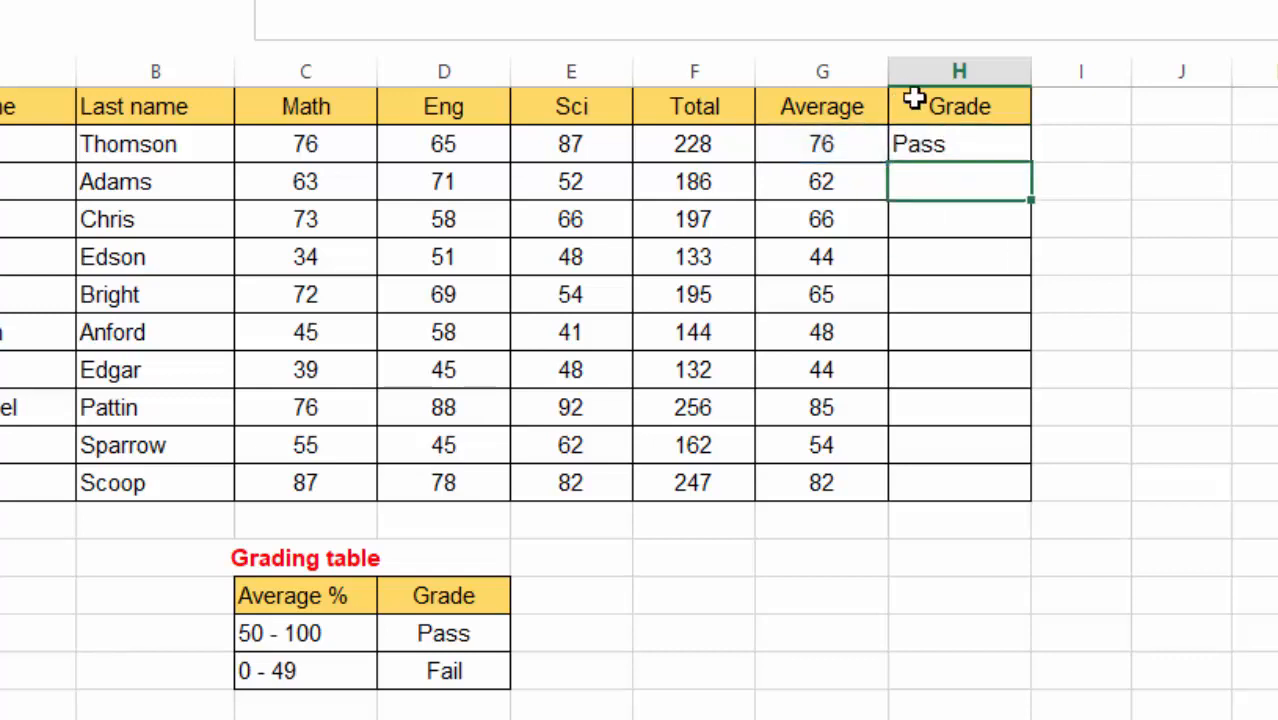
click(931, 140)
drag(1031, 162, 1036, 503)
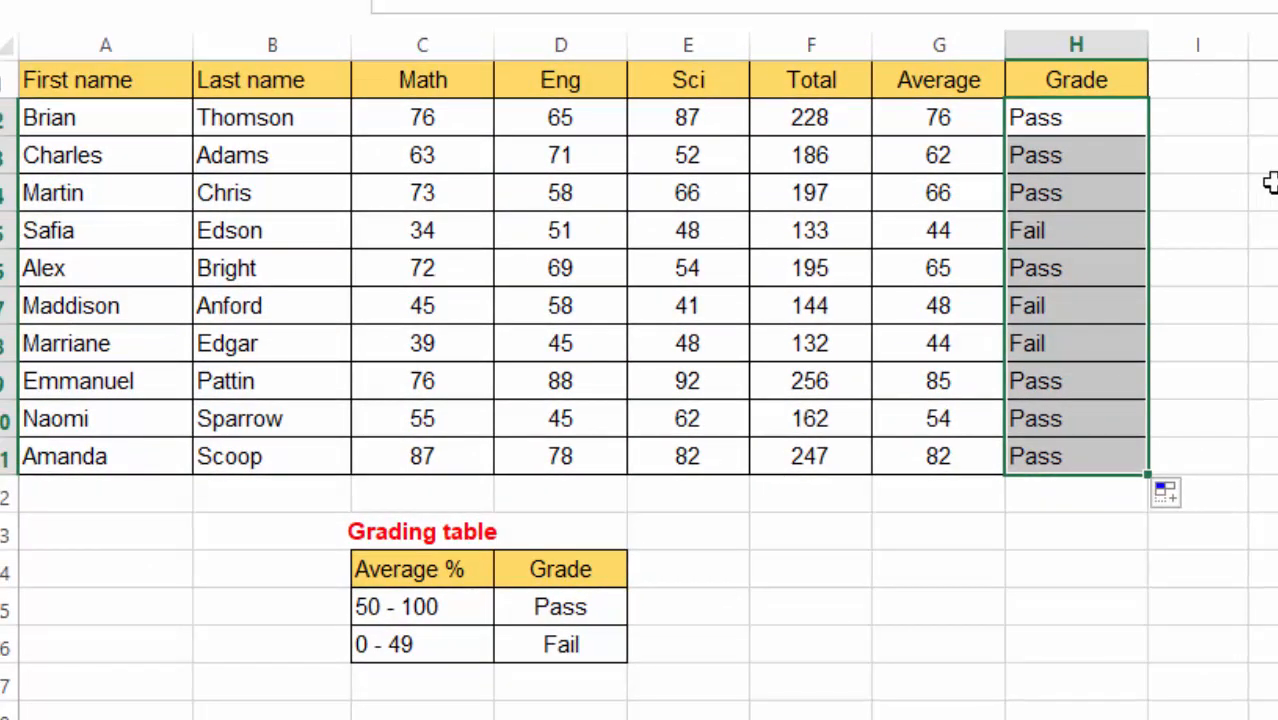
- Clear the grade selection and switch back to the EXAM REPORT letter in Word
click(1143, 219)
click(777, 545)
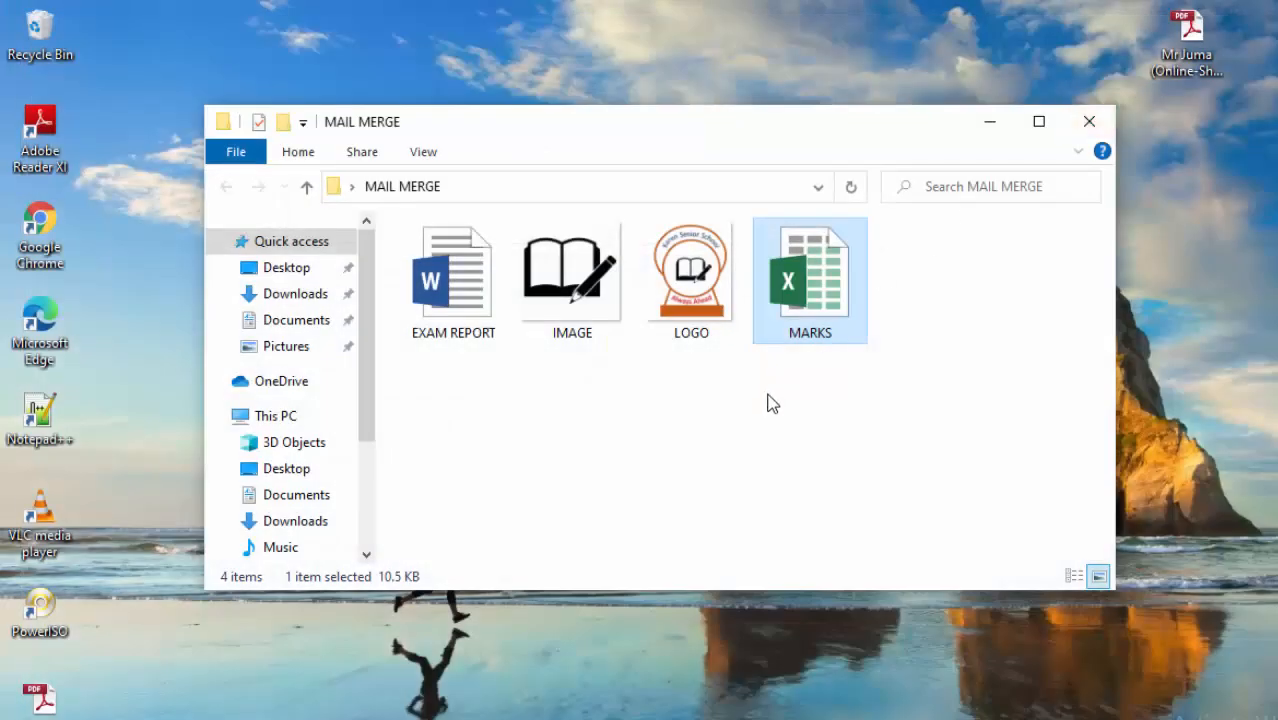
click(800, 407)
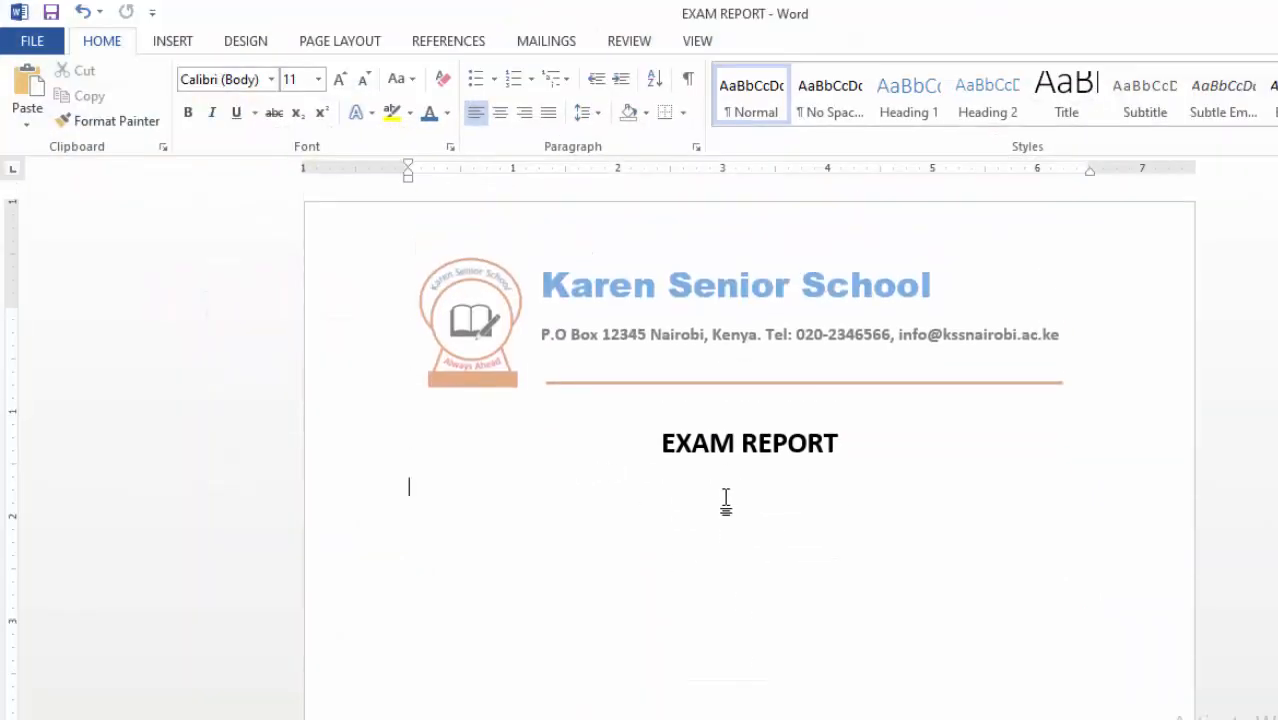
- Type a 'Student name:' label below the title and enlarge it to 14 pt
scroll(760, 460, down, 1)
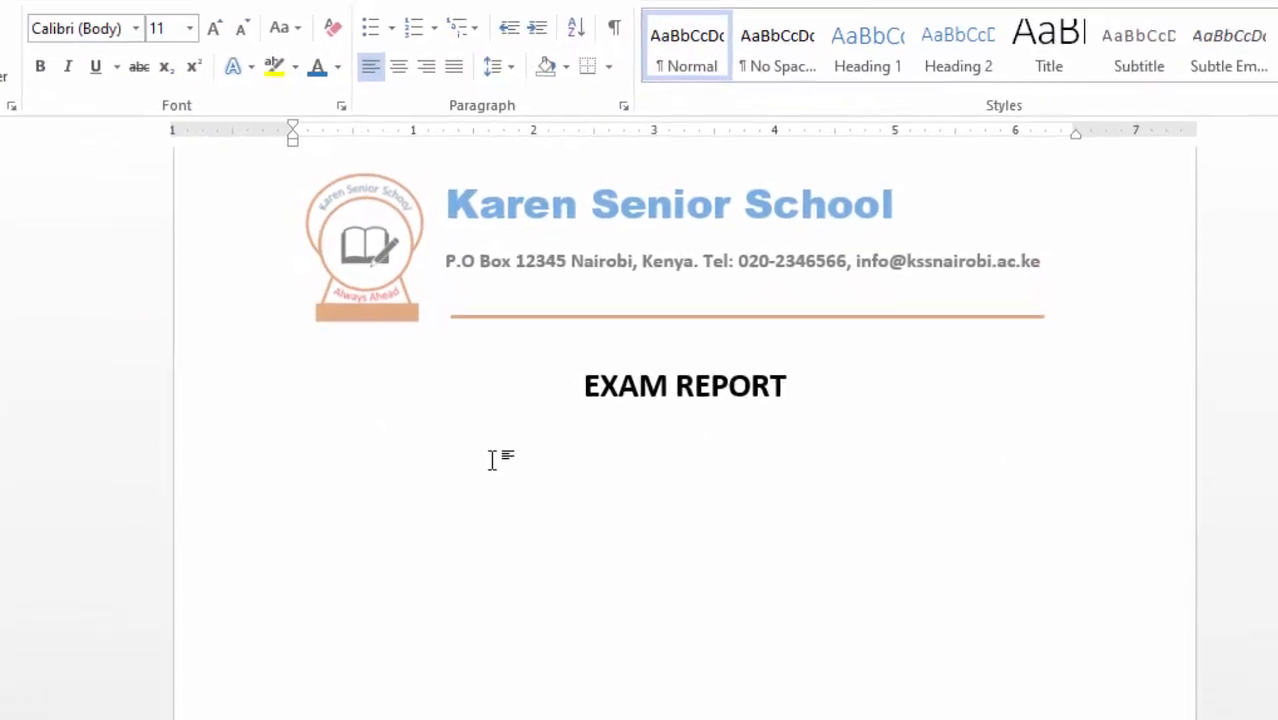
text(Stud)
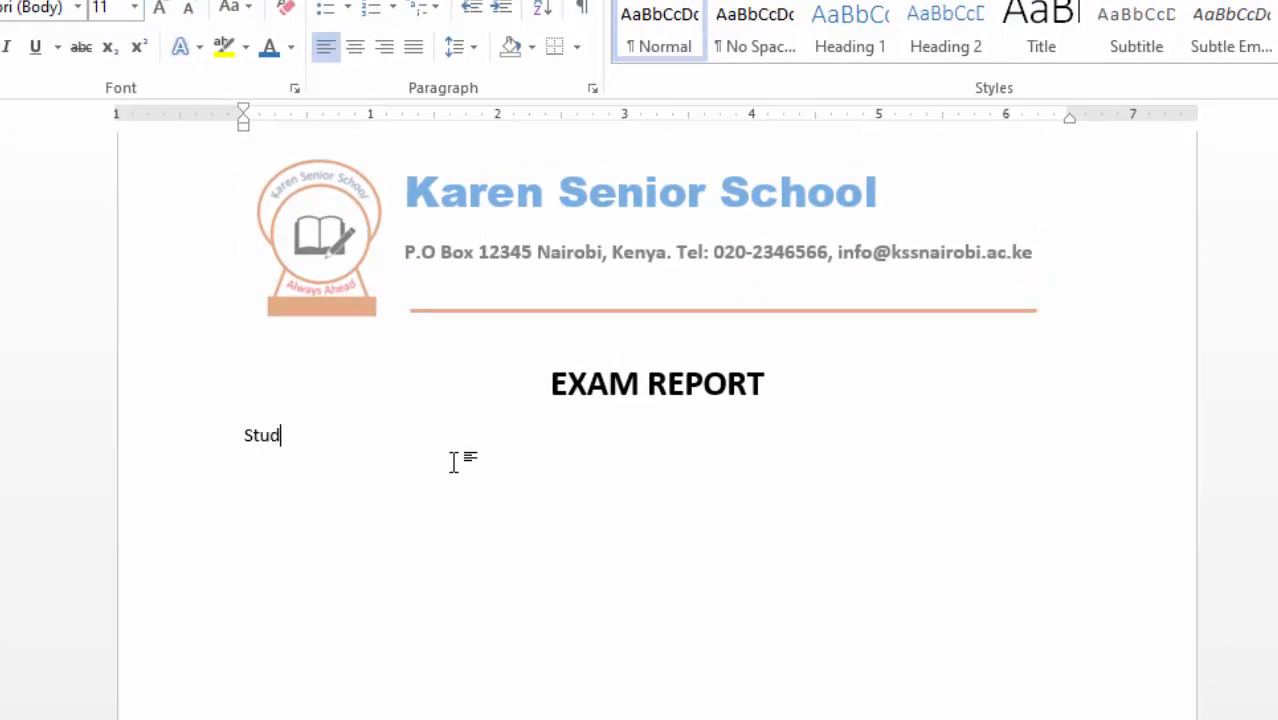
text(ent name:)
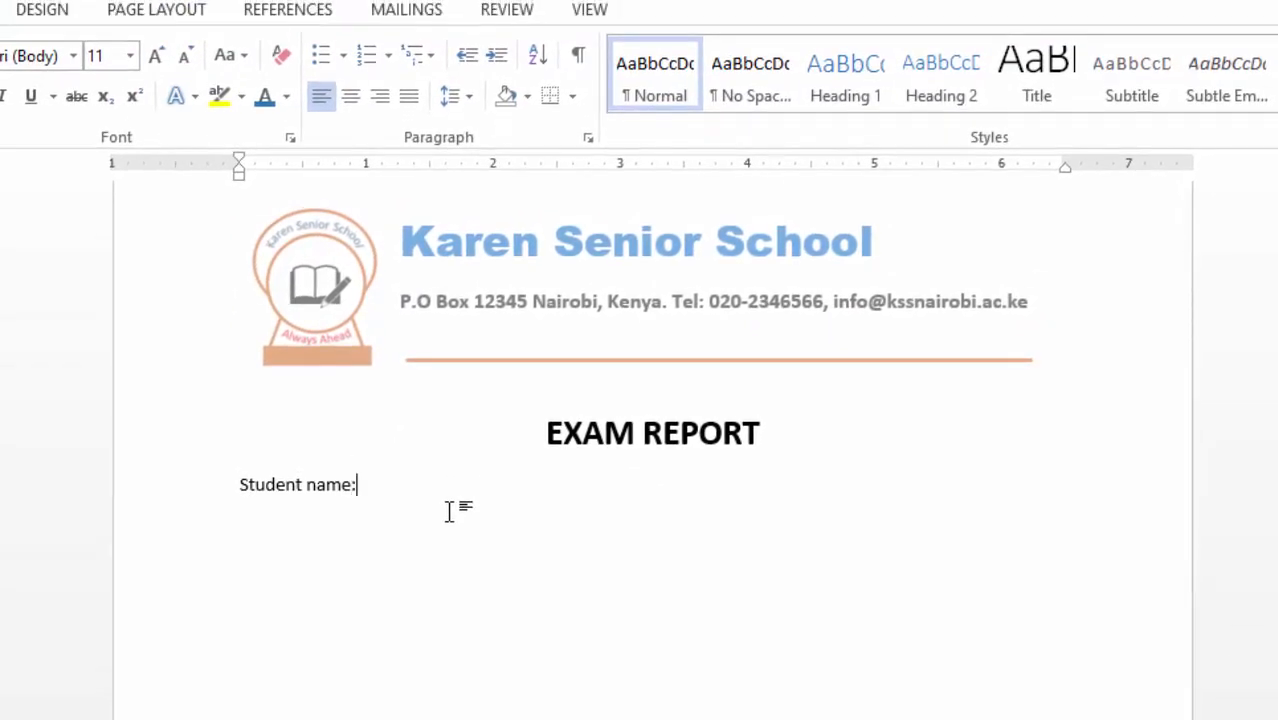
drag(240, 480, 362, 485)
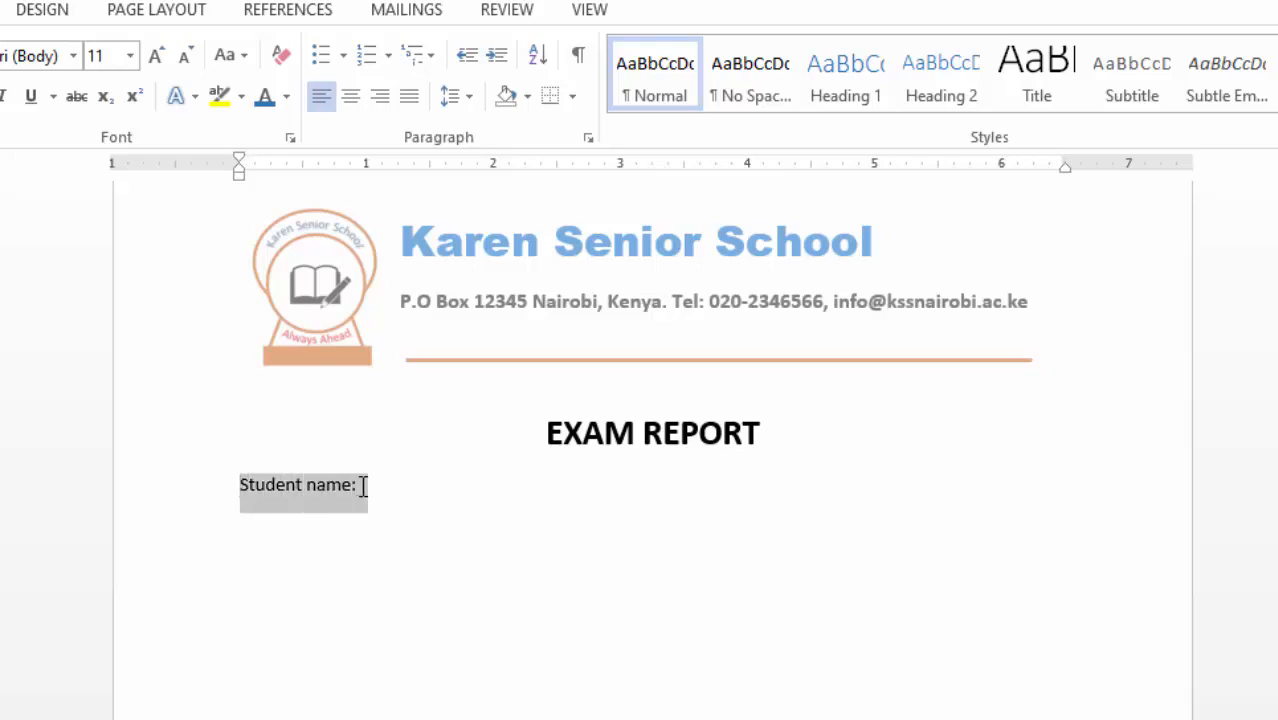
click(156, 58)
click(157, 60)
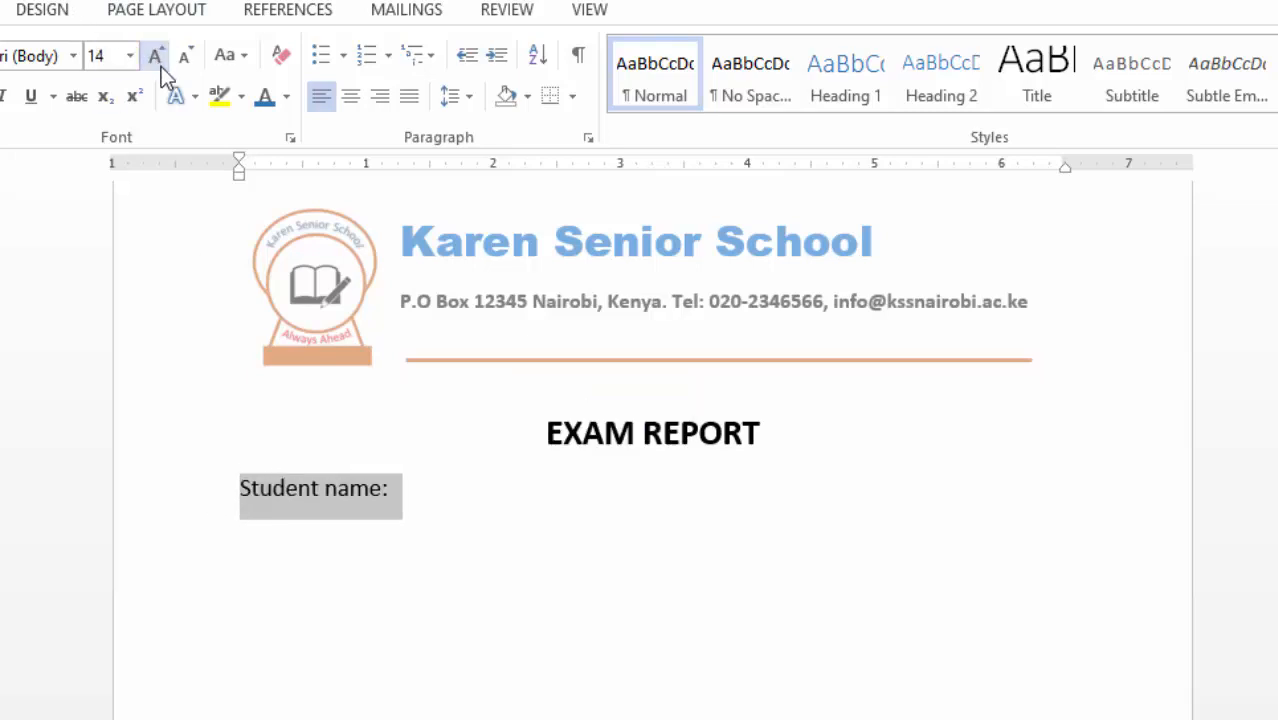
click(421, 505)
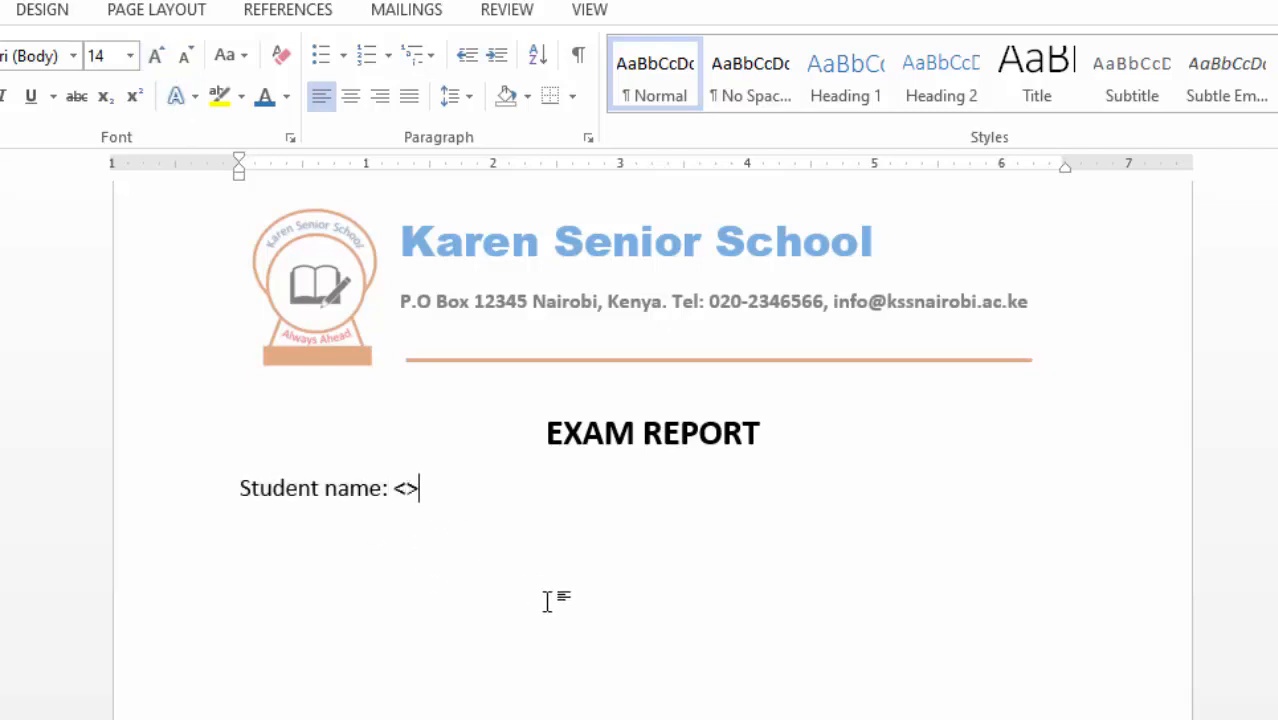
- Add <first name> <last name> placeholders, then type the end of term one exam introduction sentence
text(<first name)
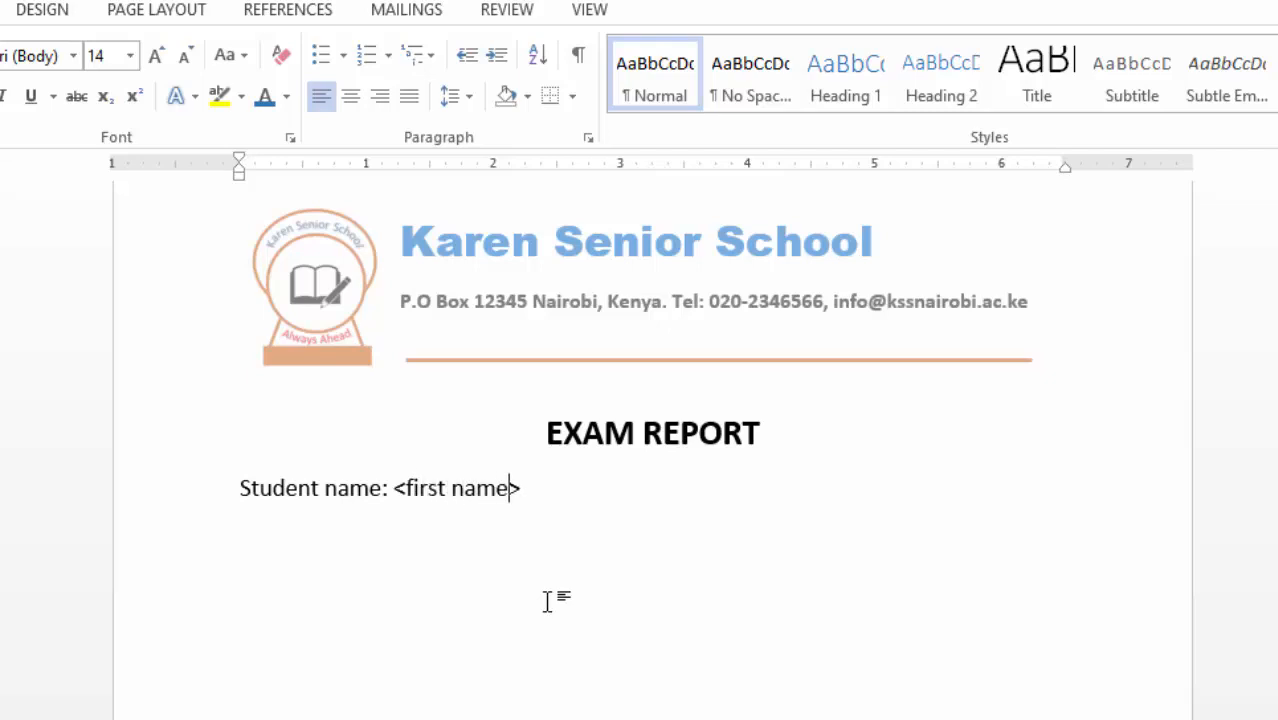
click(553, 487)
text(<las)
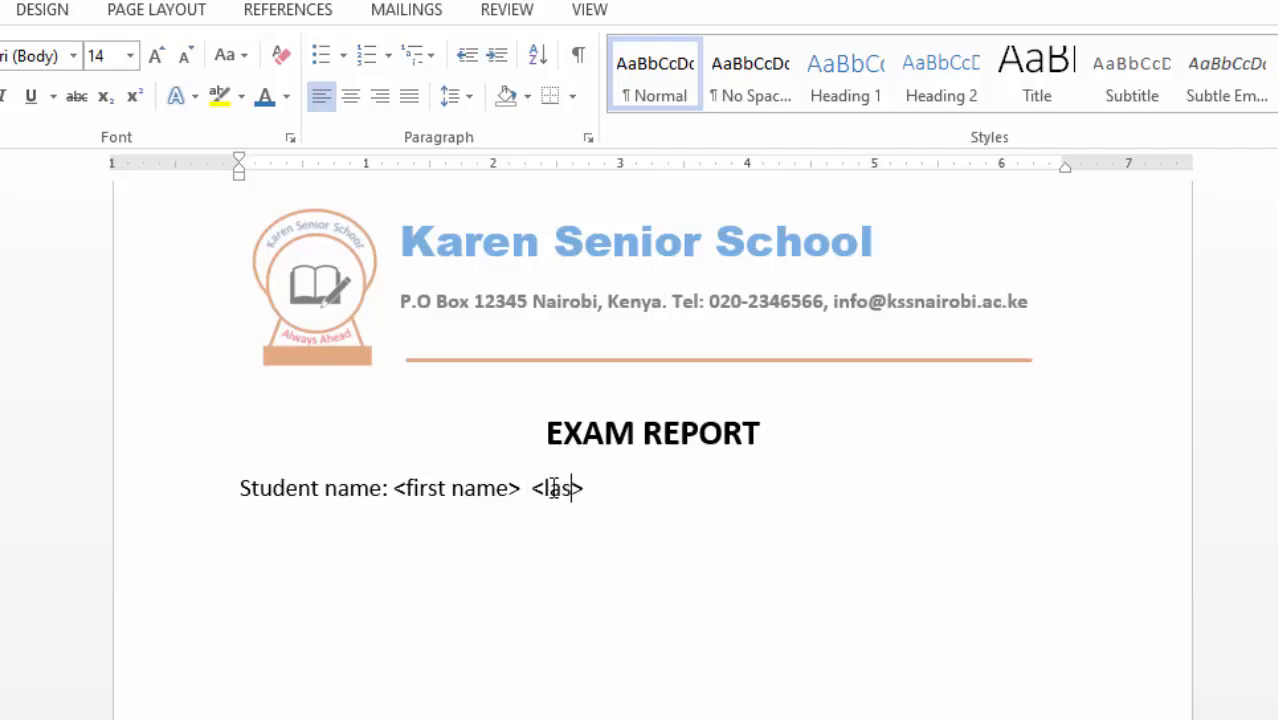
text(t name)
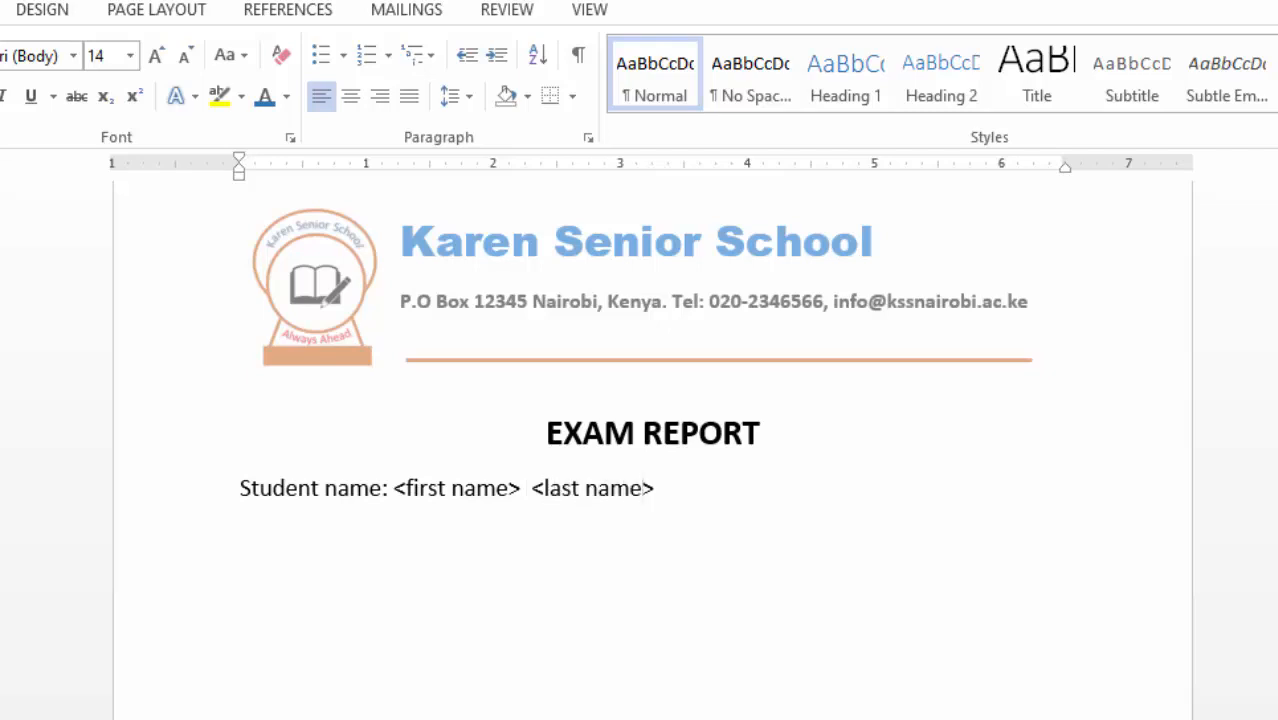
click(684, 492)
key(Return)
key(BackSpace)
click(519, 536)
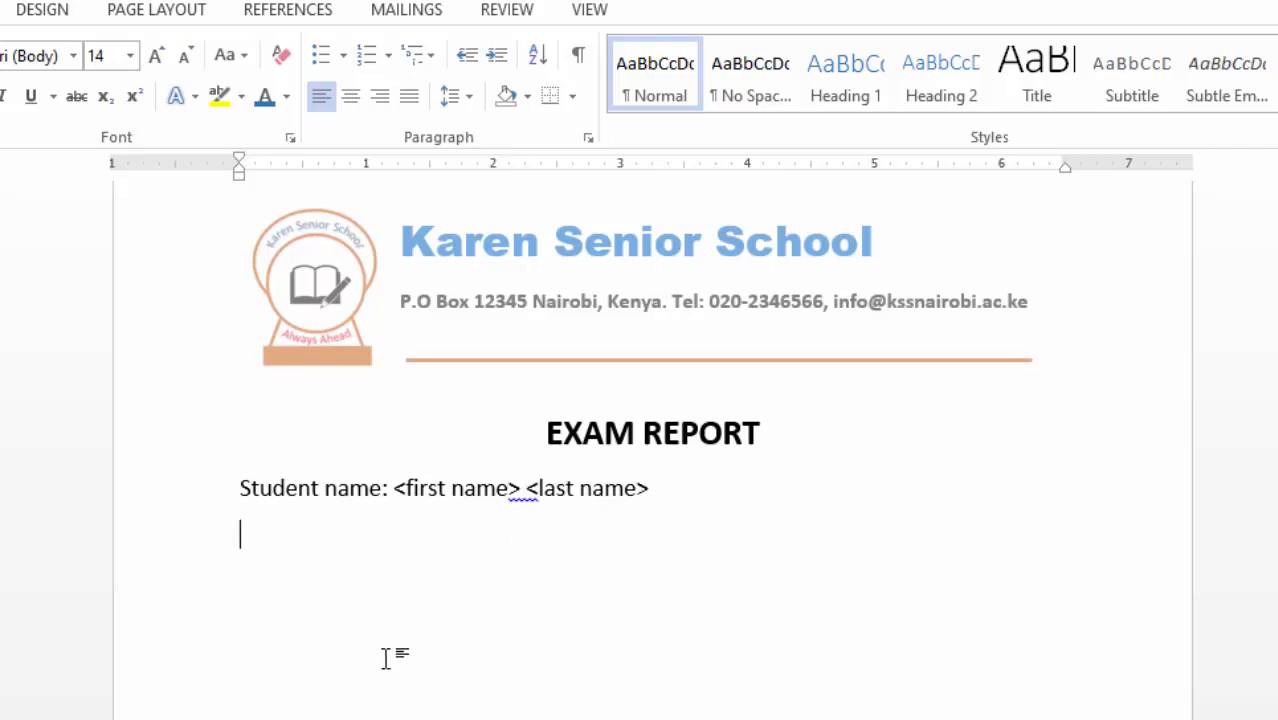
text(The following is result of the above named student in the end of term one exam:)
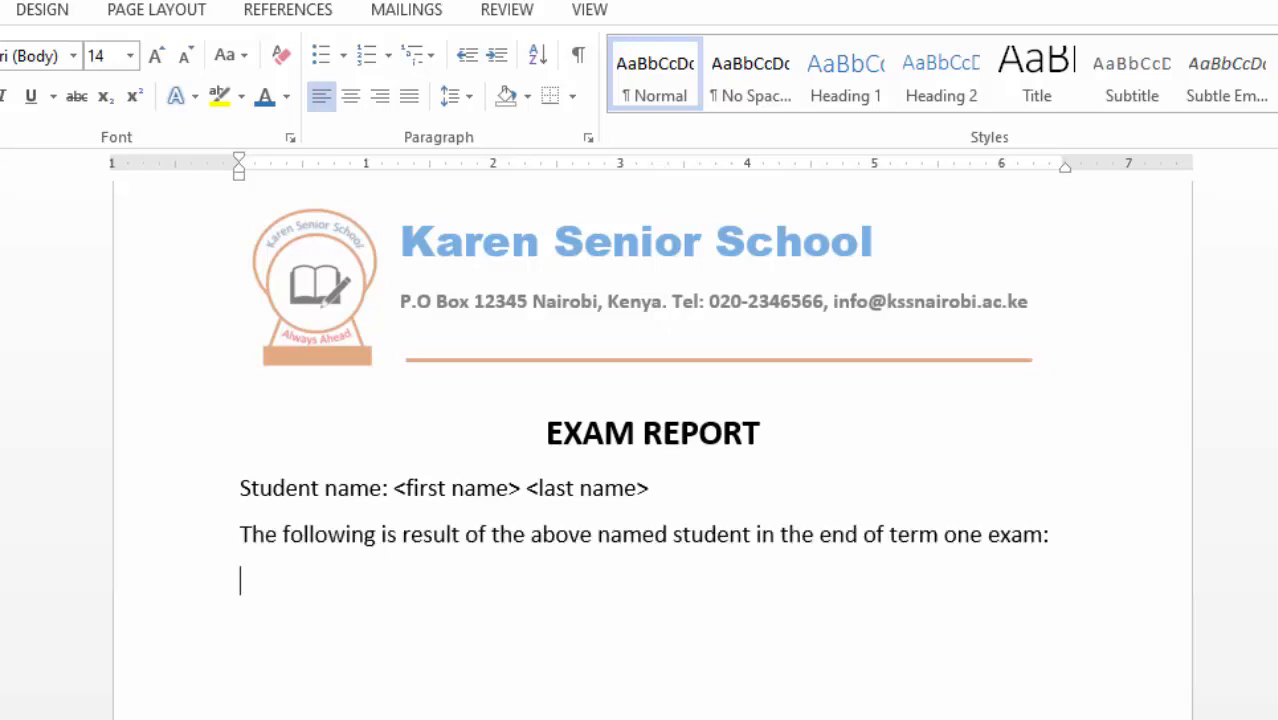
- Add an empty 2-column by 7-row table under the exam introduction sentence
scroll(362, 596, down, 1)
scroll(357, 596, up, 1)
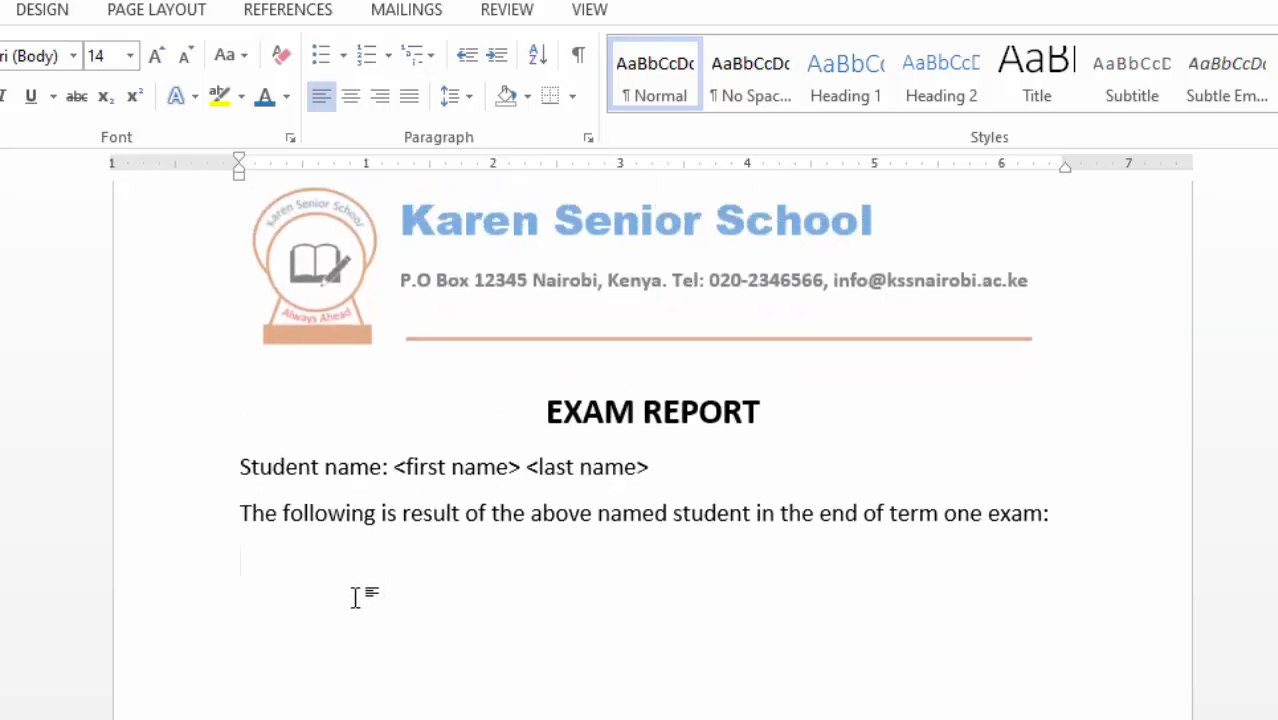
click(55, 41)
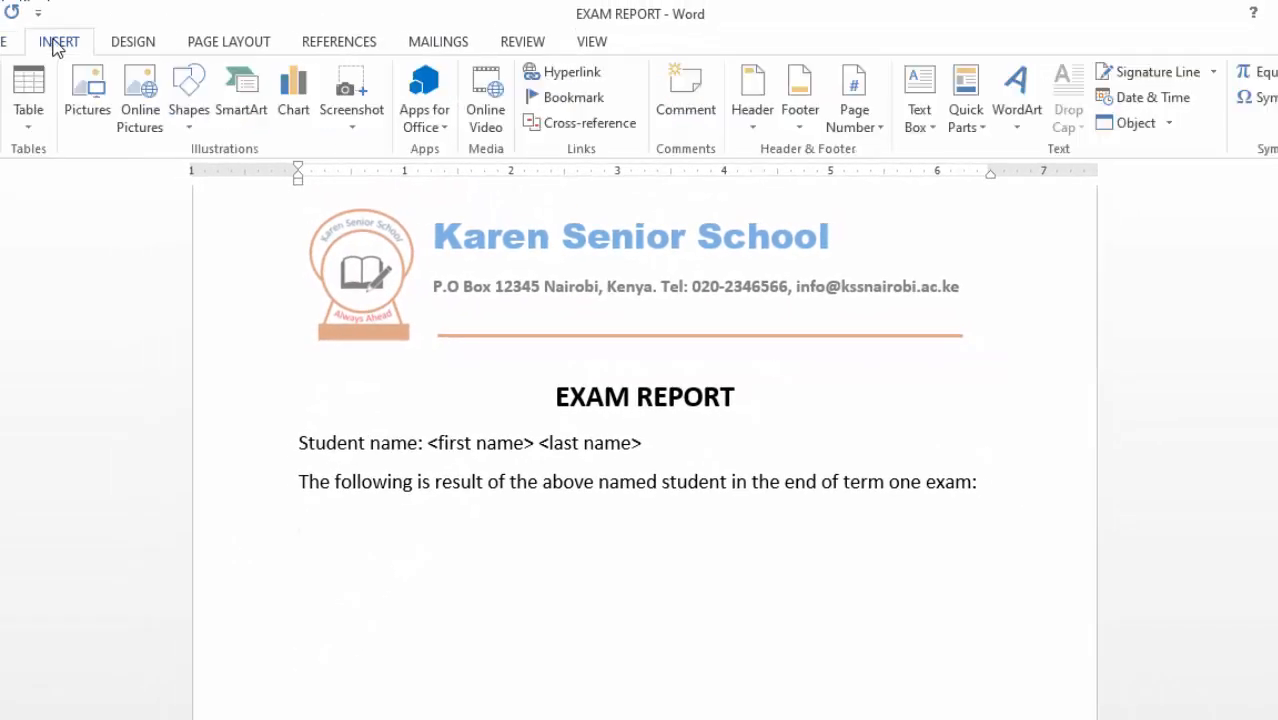
click(32, 115)
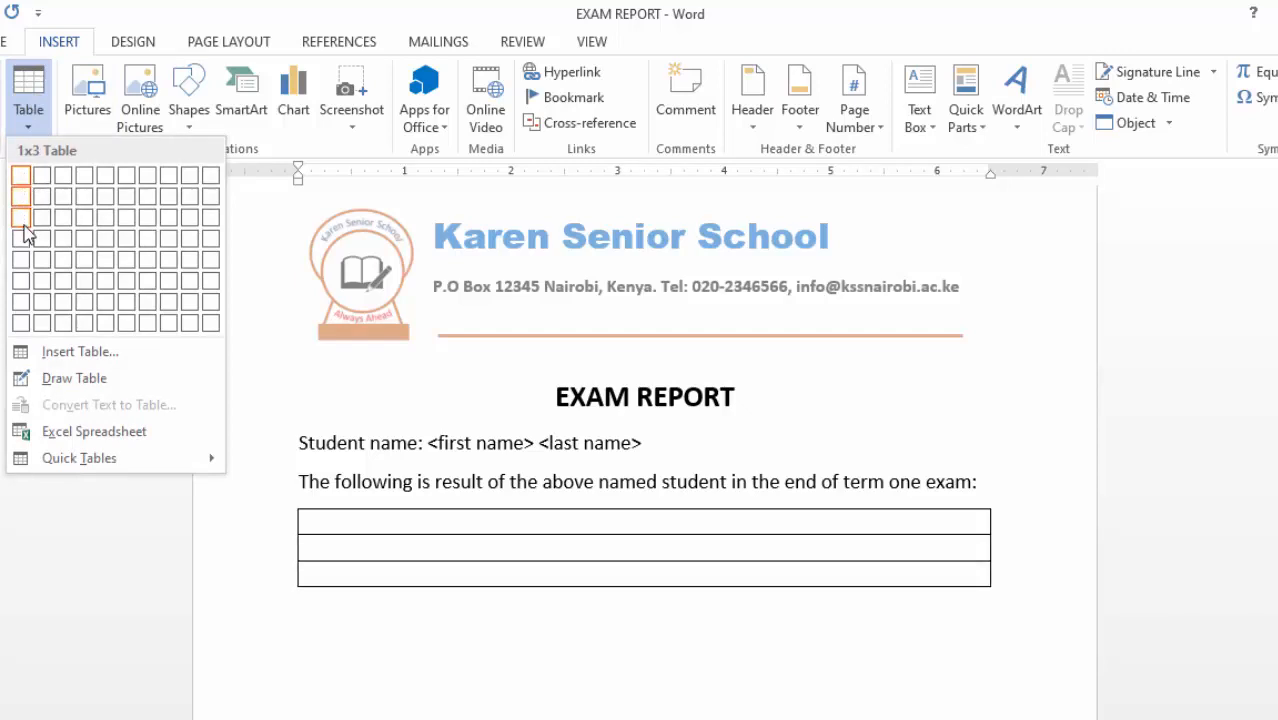
click(46, 304)
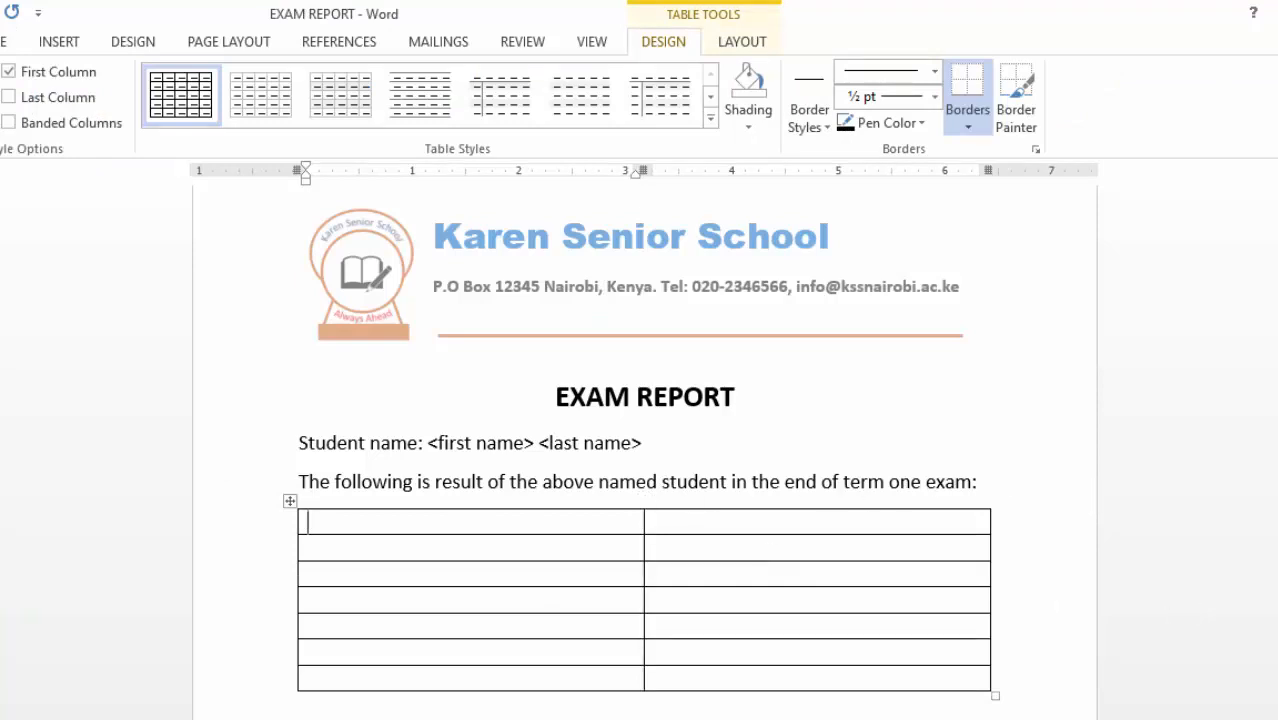
- Make the 'Student name:' label bold
drag(1215, 718, 1208, 718)
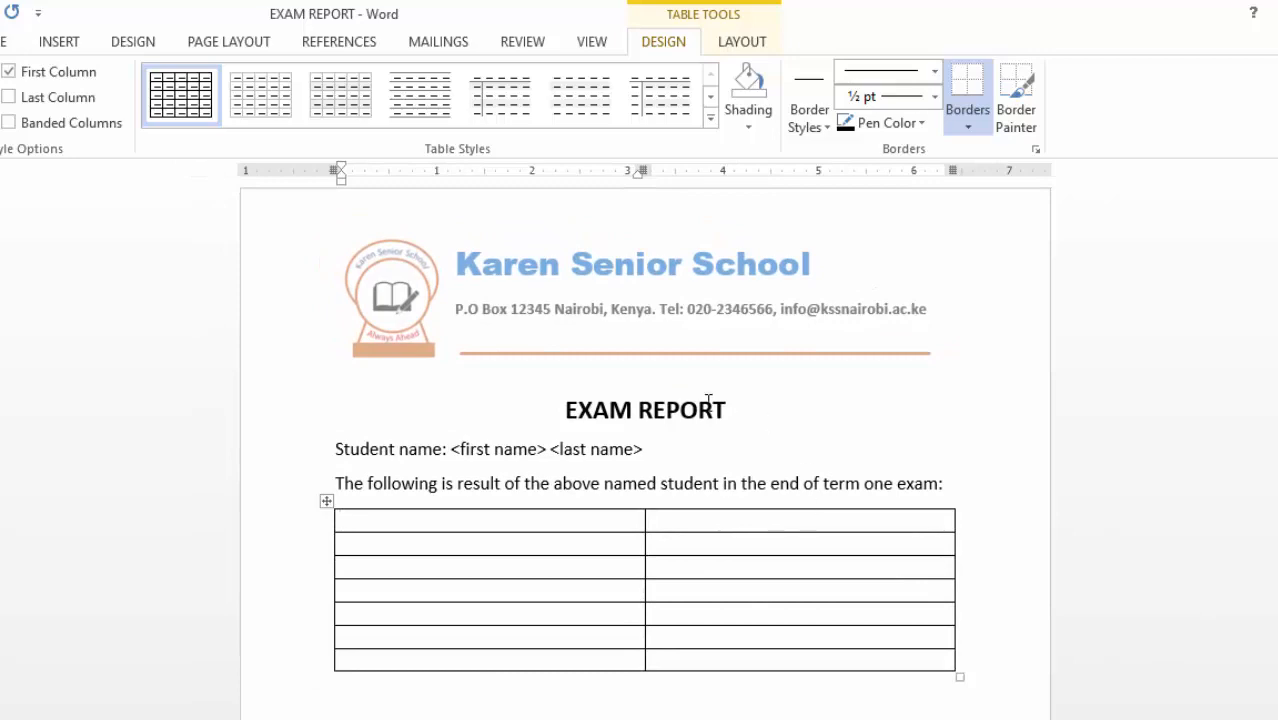
scroll(812, 482, down, 2)
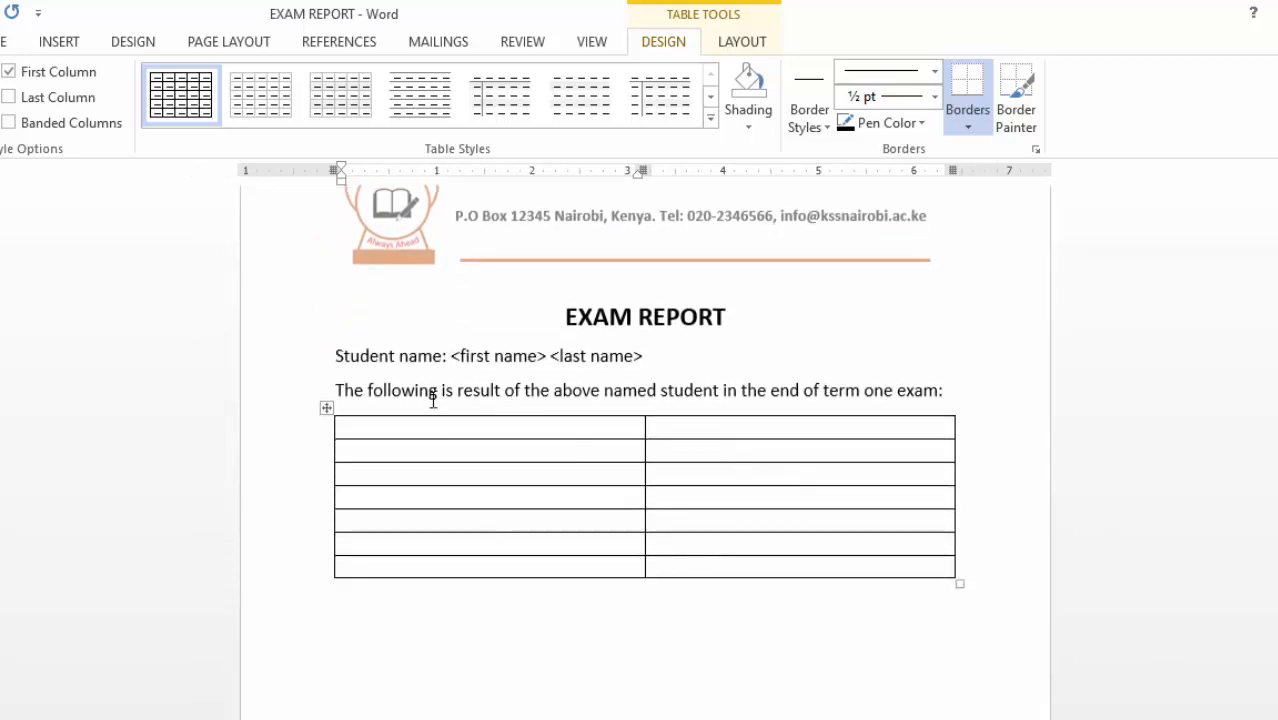
drag(334, 357, 423, 360)
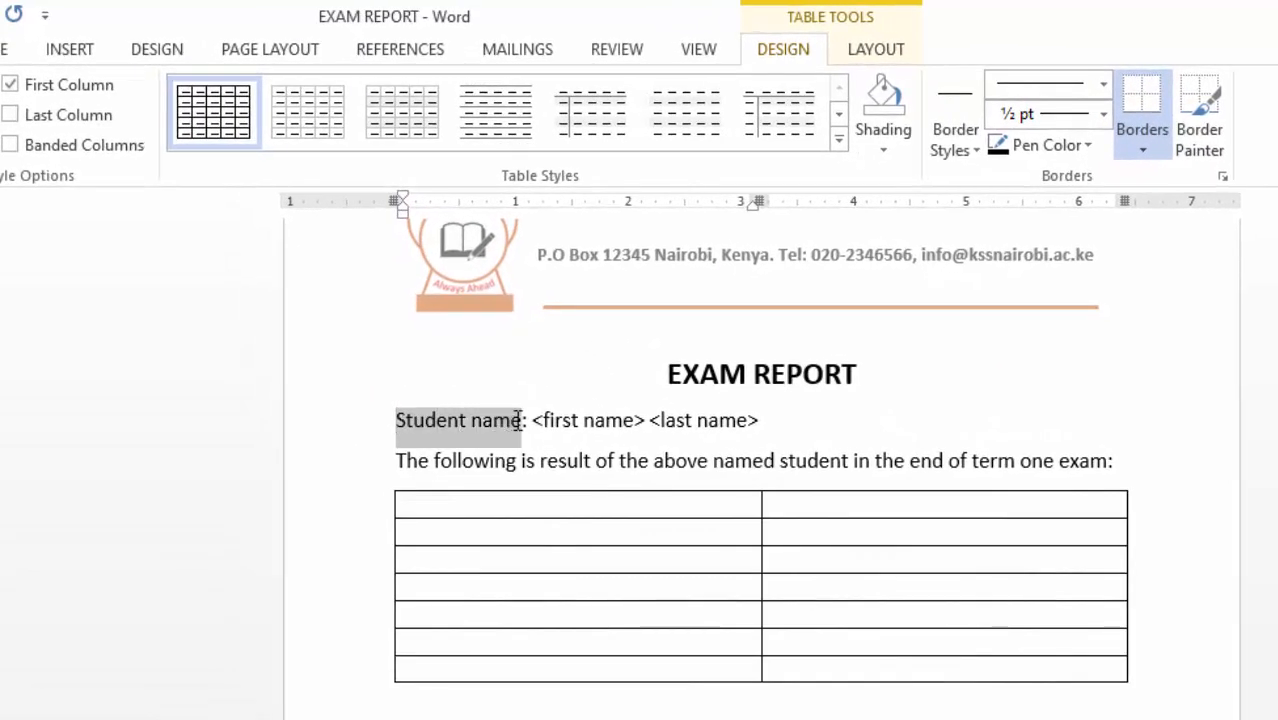
drag(518, 420, 530, 421)
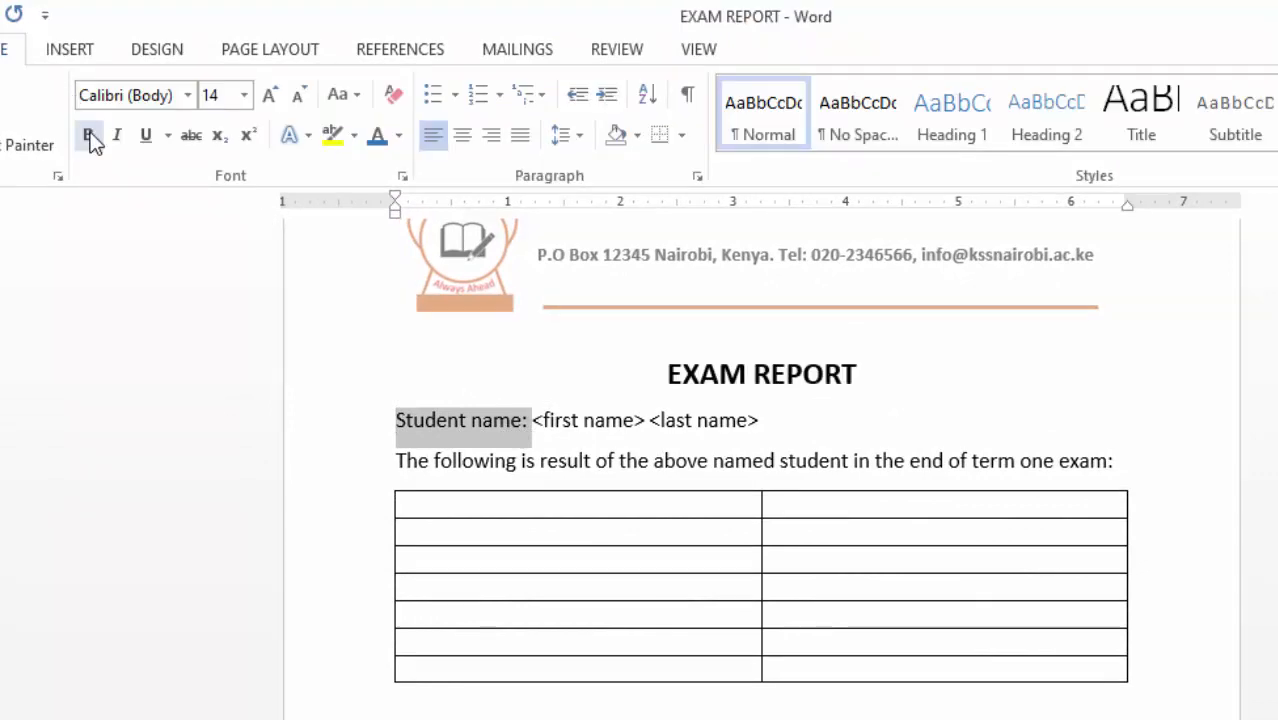
click(88, 135)
- Make the <first name> <last name> placeholders bold and red
key(ctrl+Home)
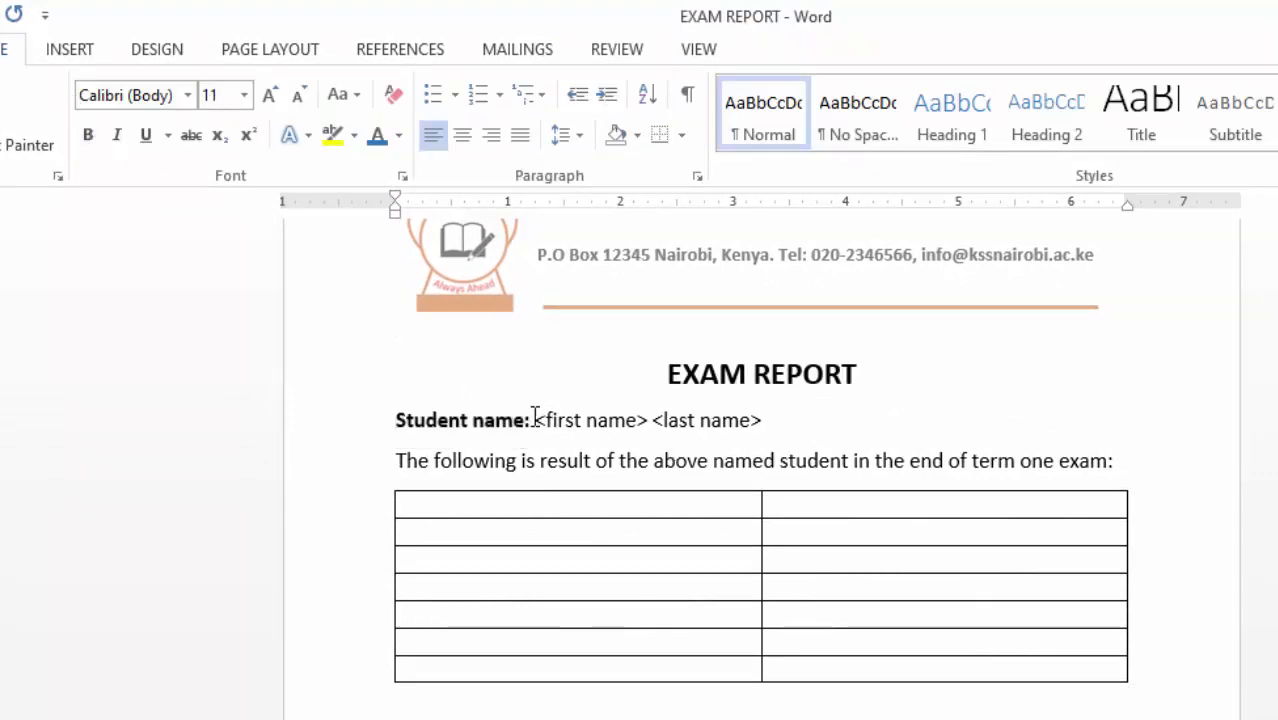
drag(537, 420, 765, 425)
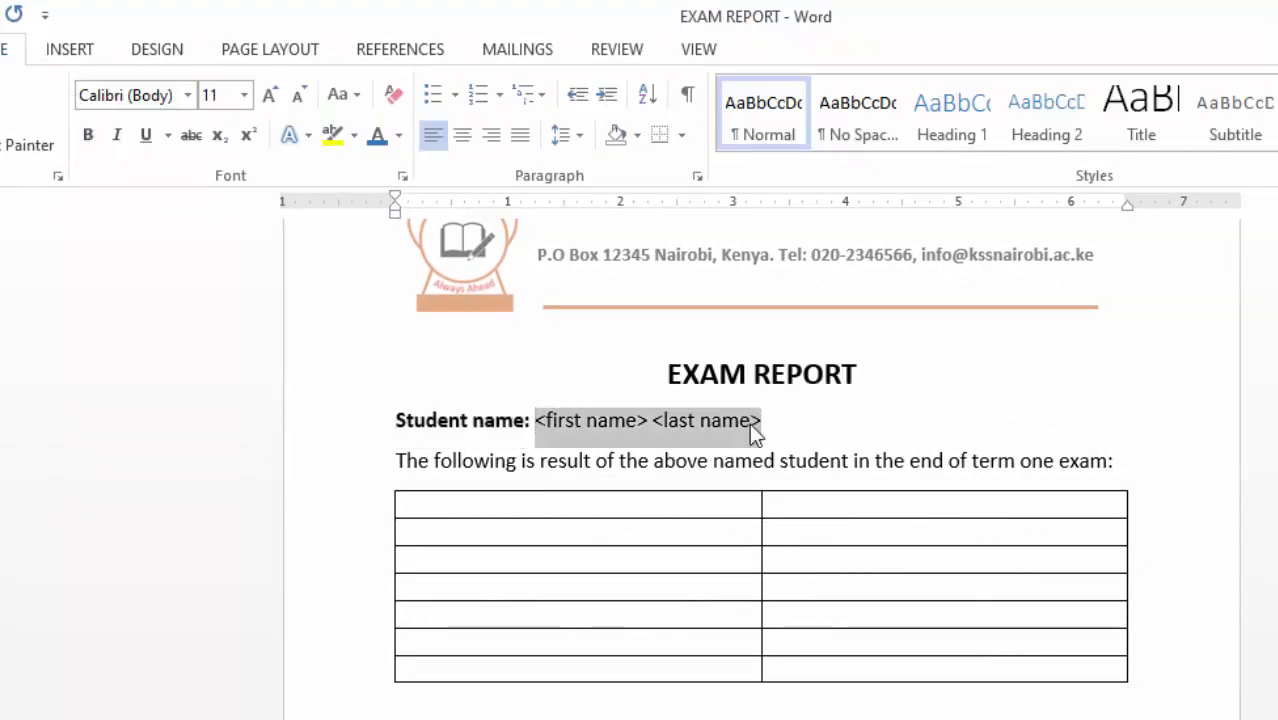
click(90, 137)
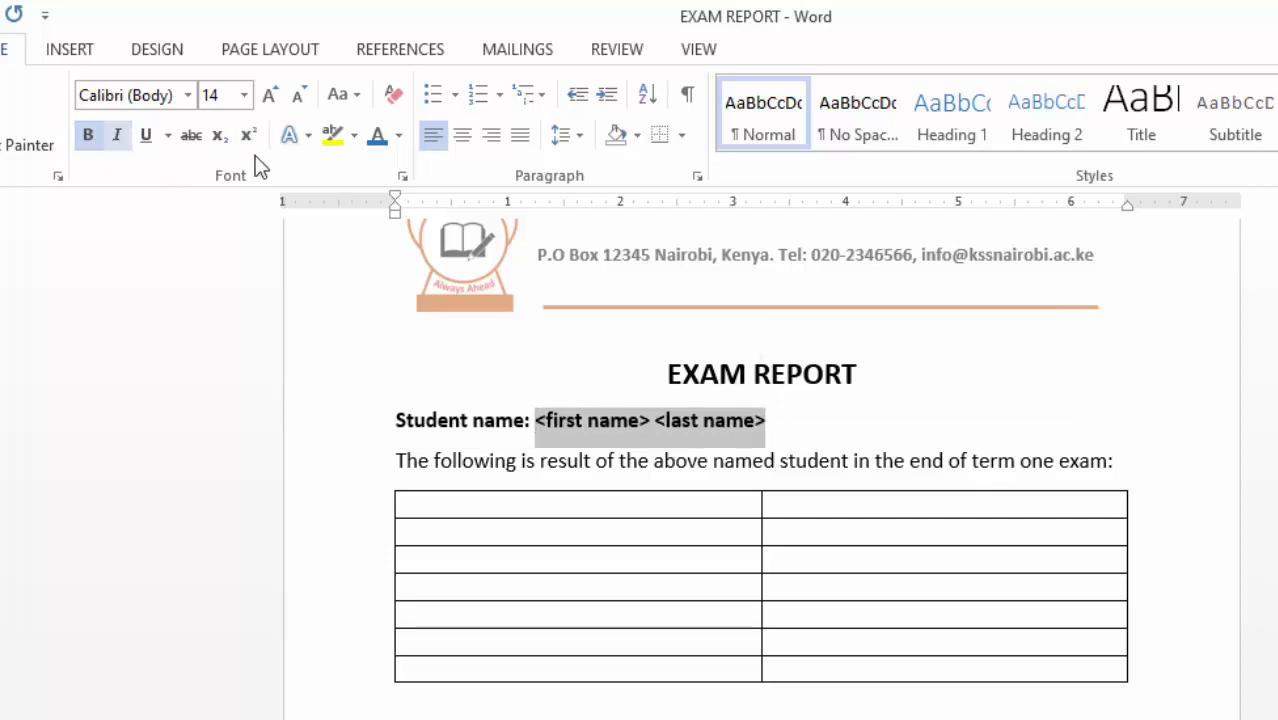
click(399, 135)
click(398, 371)
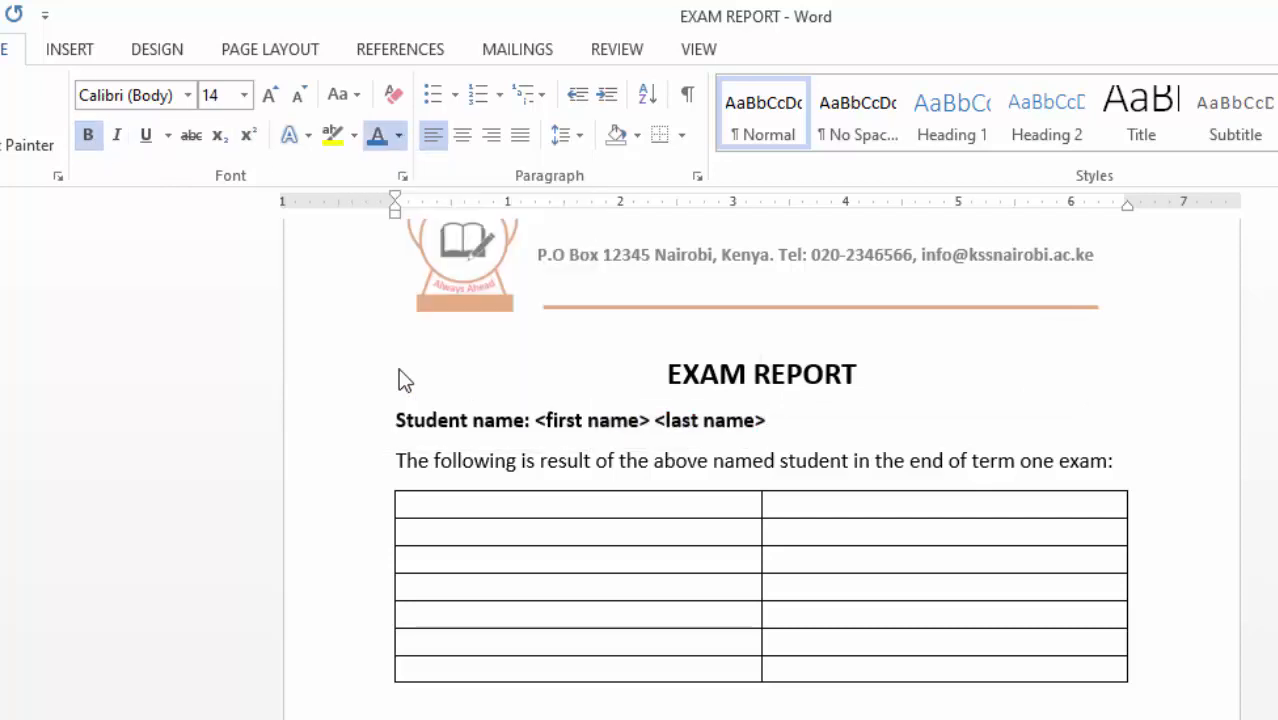
click(1080, 368)
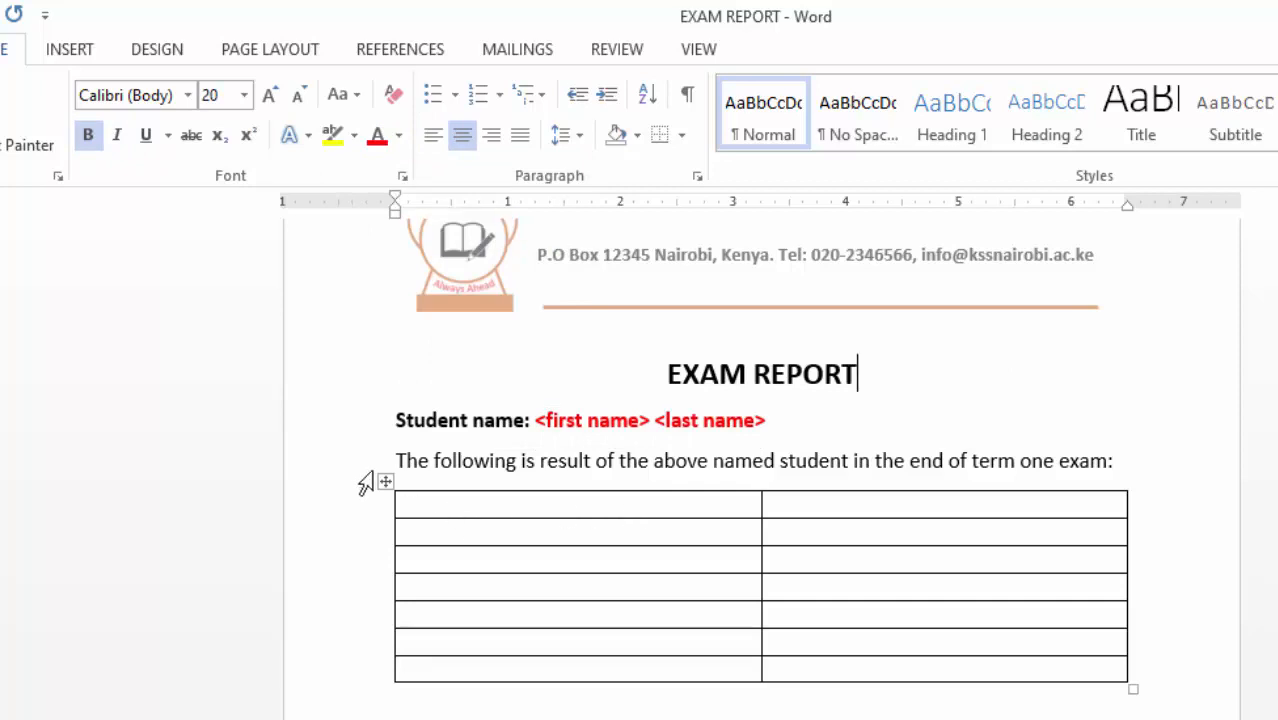
drag(496, 502, 956, 670)
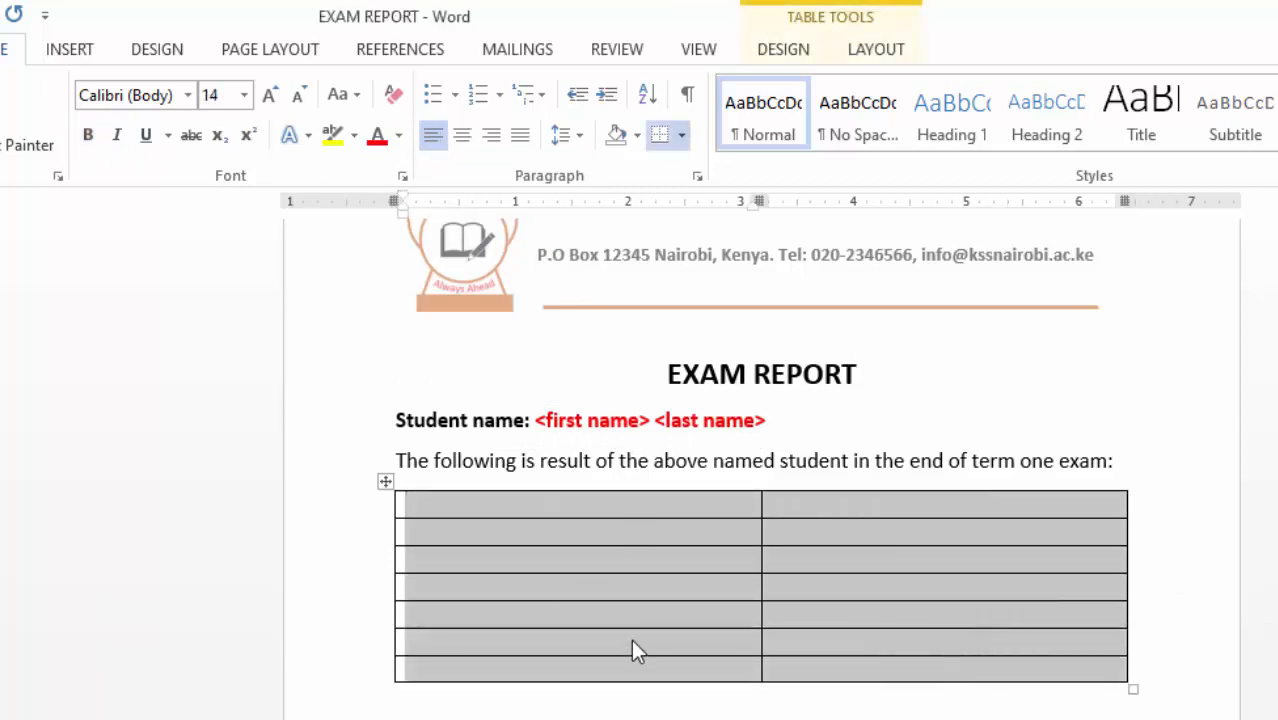
- In Table Properties, set rows to at least 0.3" high and centre cell contents vertically
right_click(573, 524)
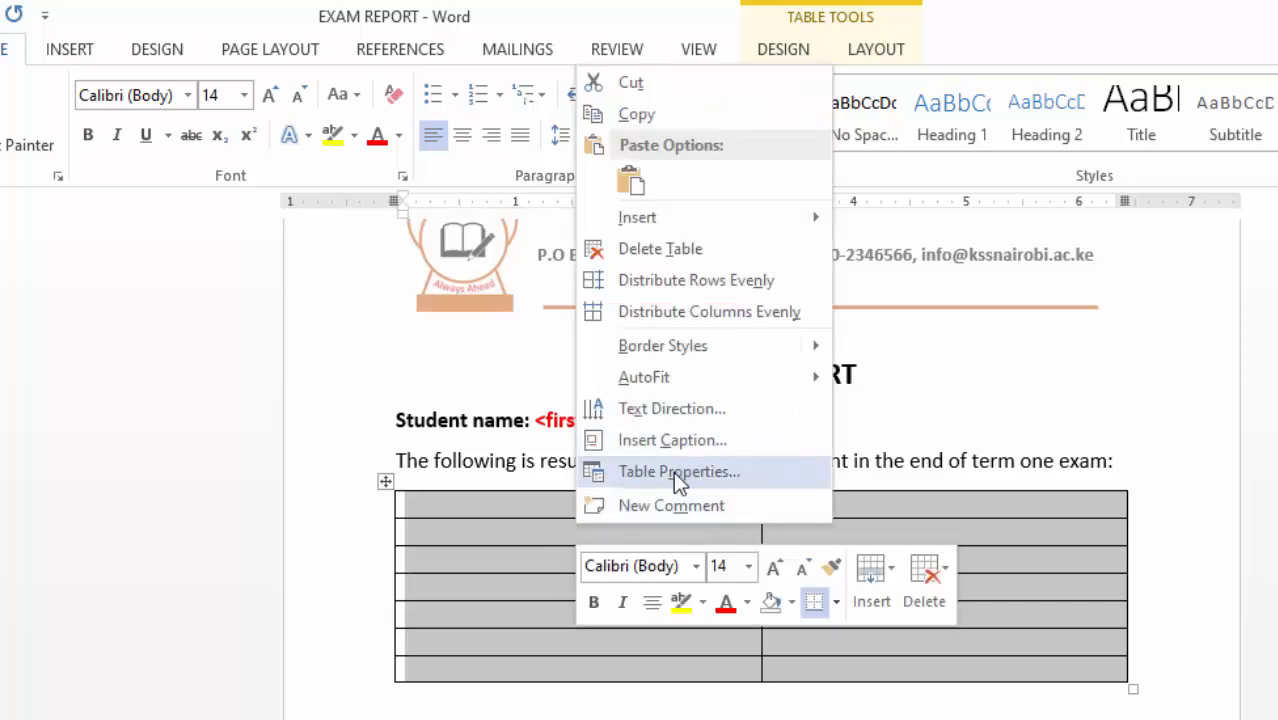
click(707, 473)
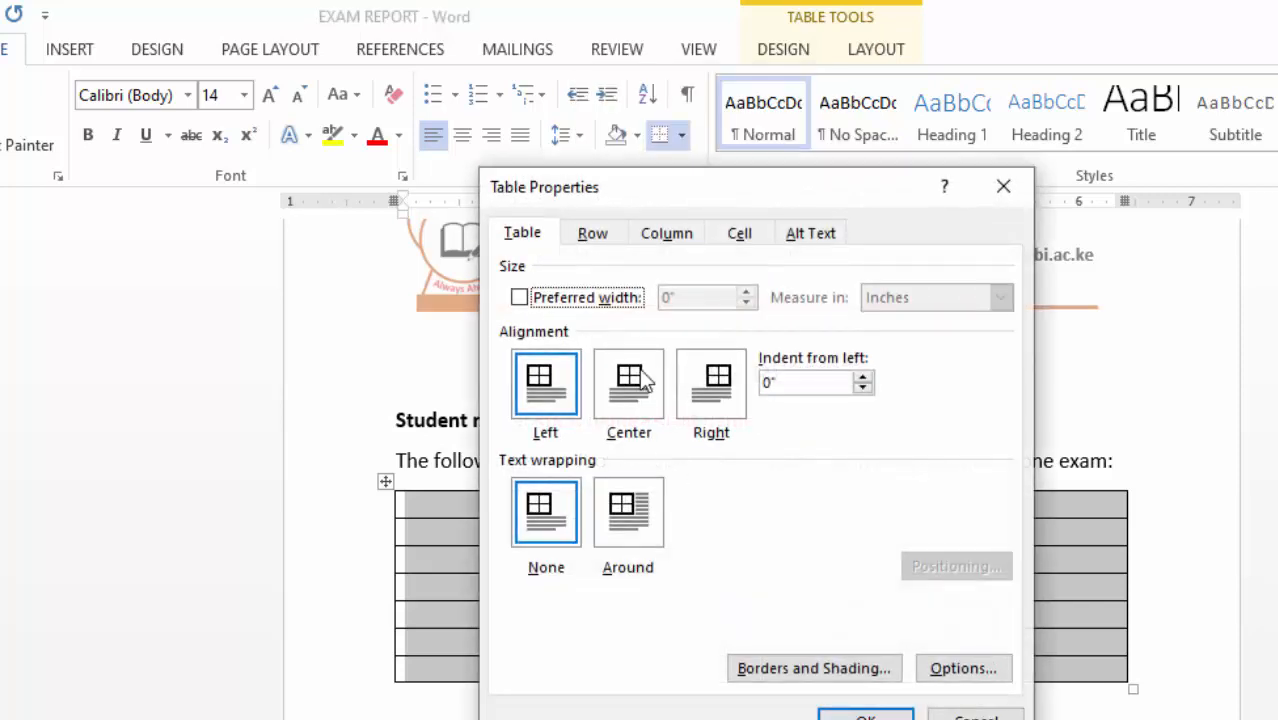
click(590, 232)
click(543, 318)
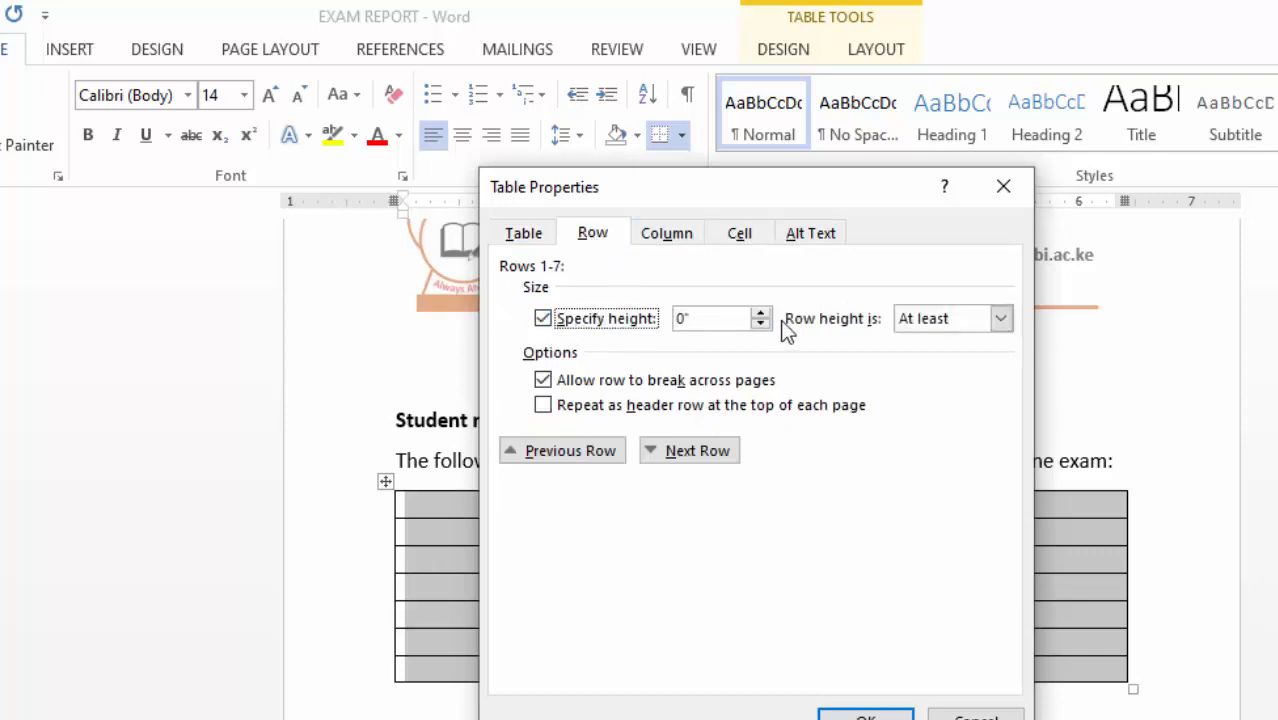
click(760, 313)
click(760, 313)
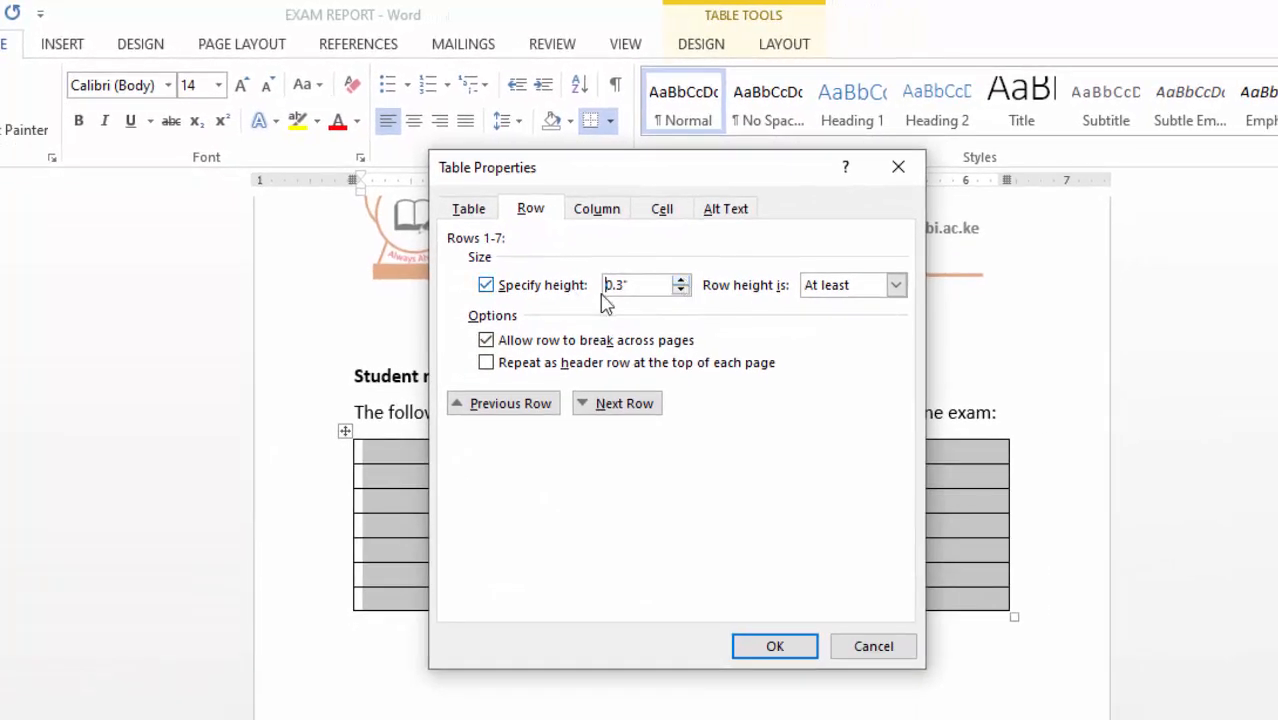
click(662, 208)
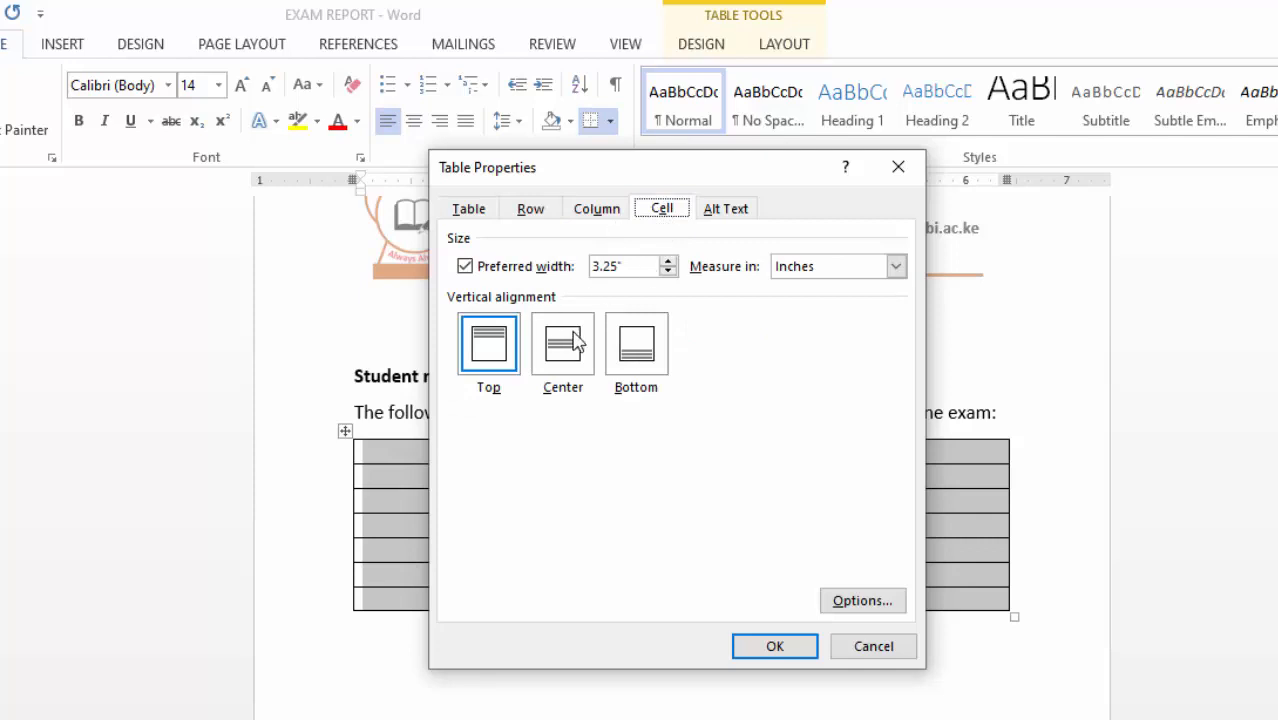
click(575, 338)
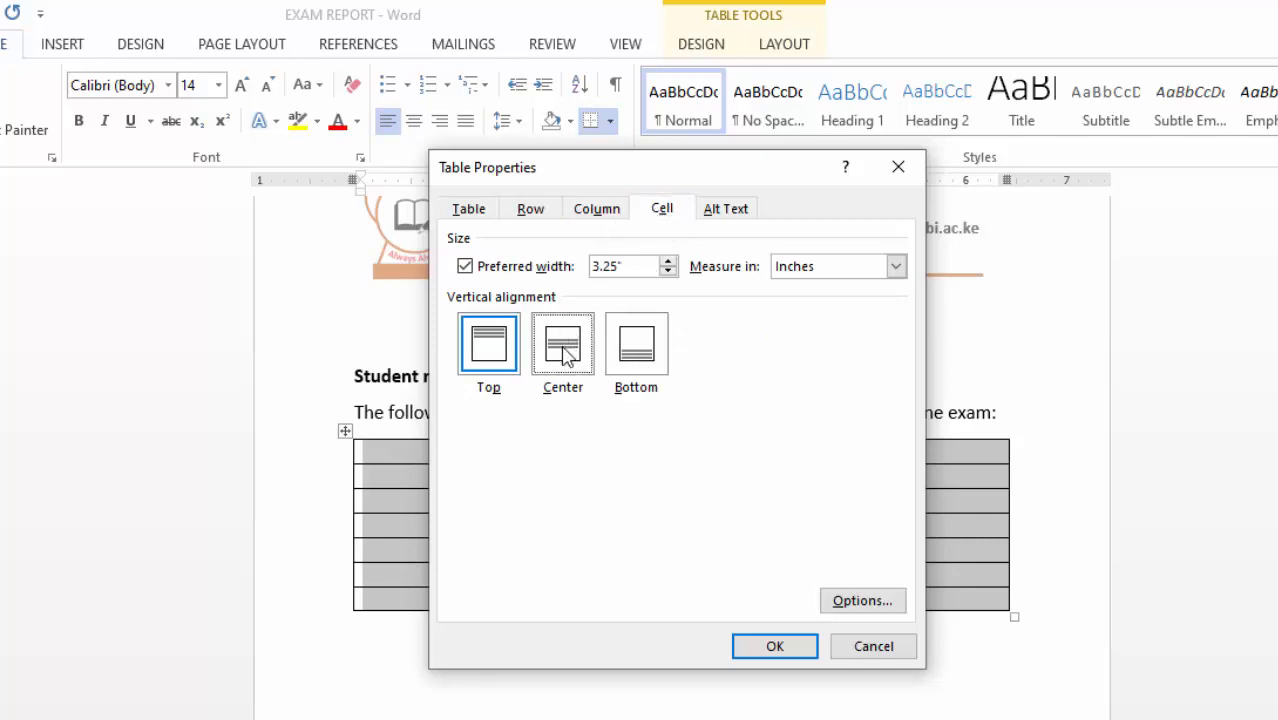
click(772, 648)
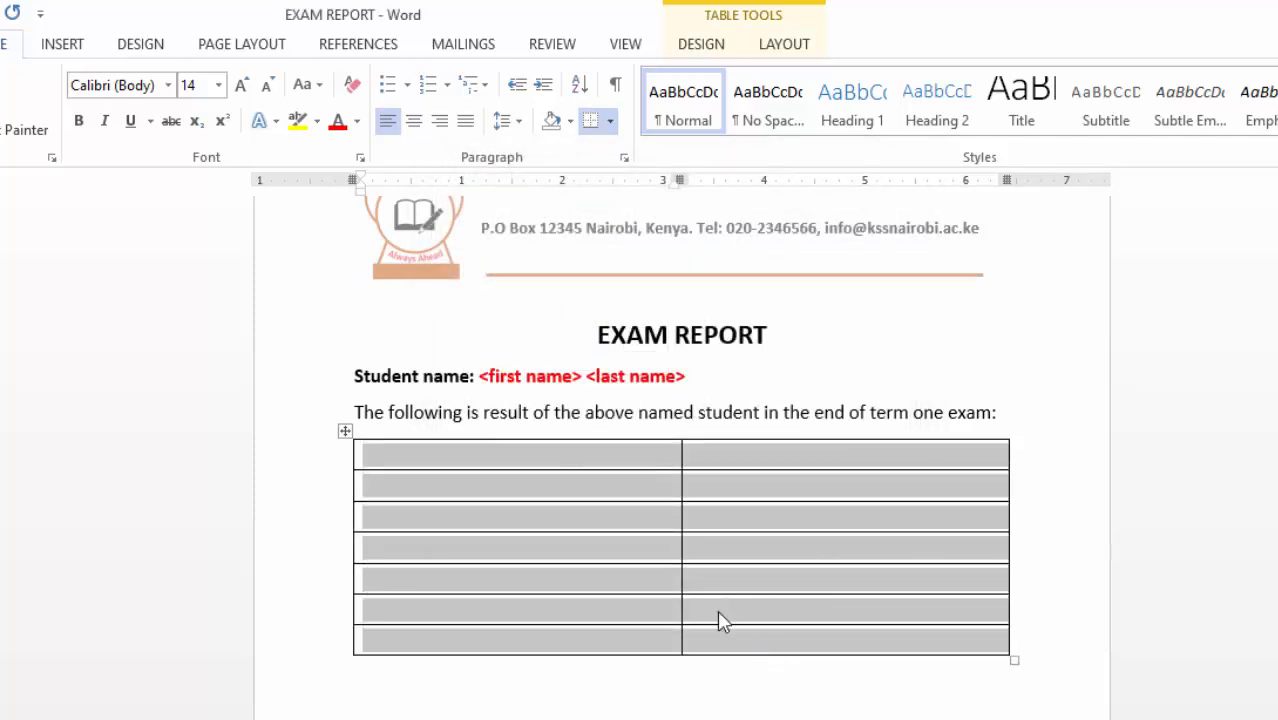
click(451, 462)
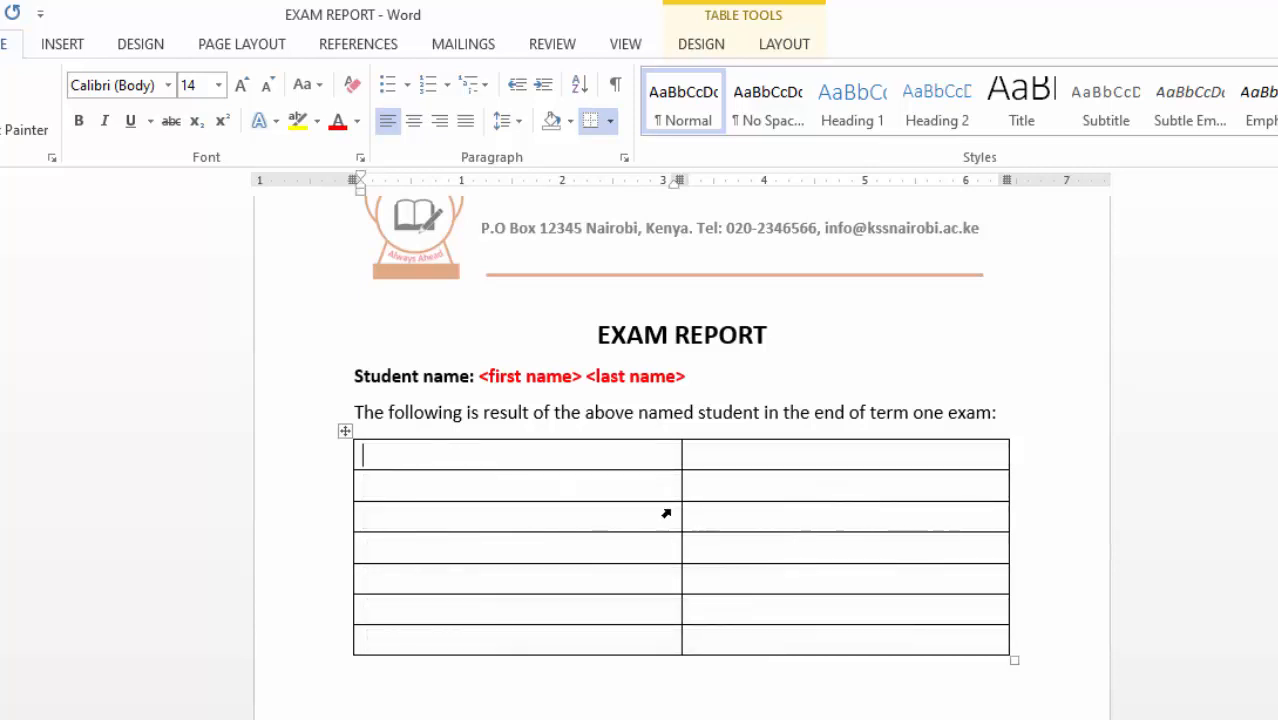
- Set all table borders to dark orange at 2¼ pt width in Borders and Shading
click(345, 431)
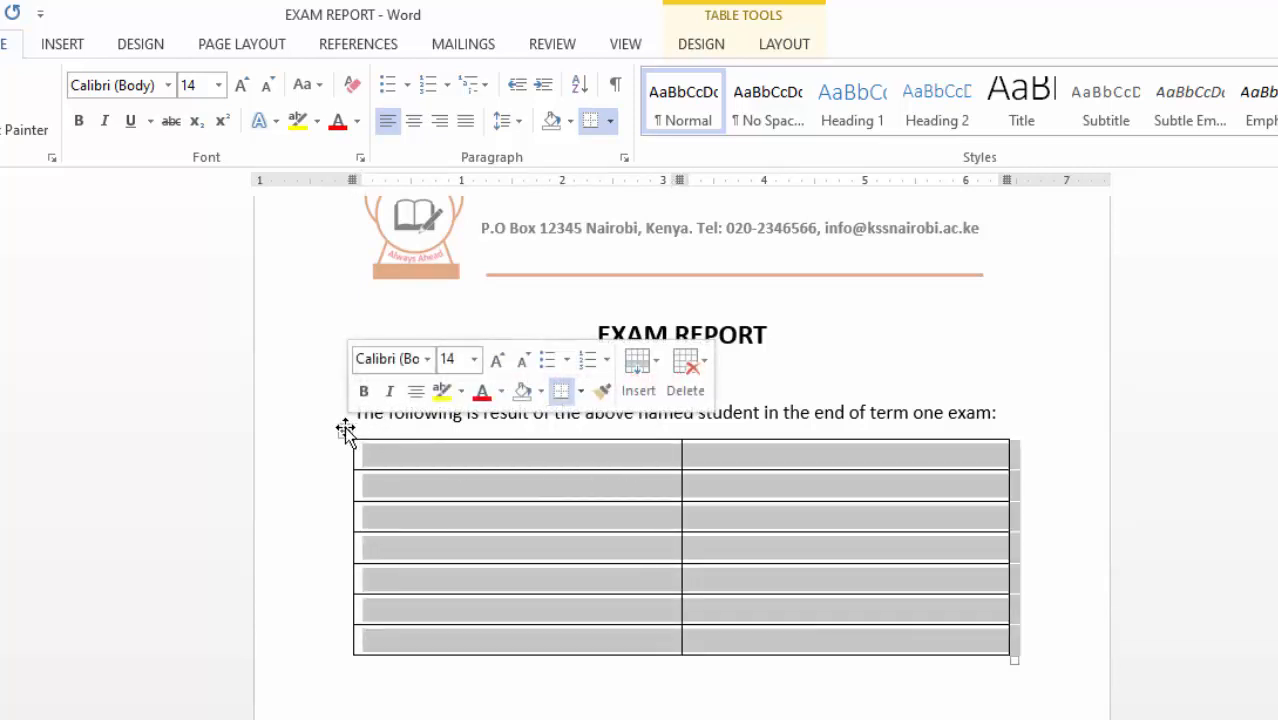
click(704, 46)
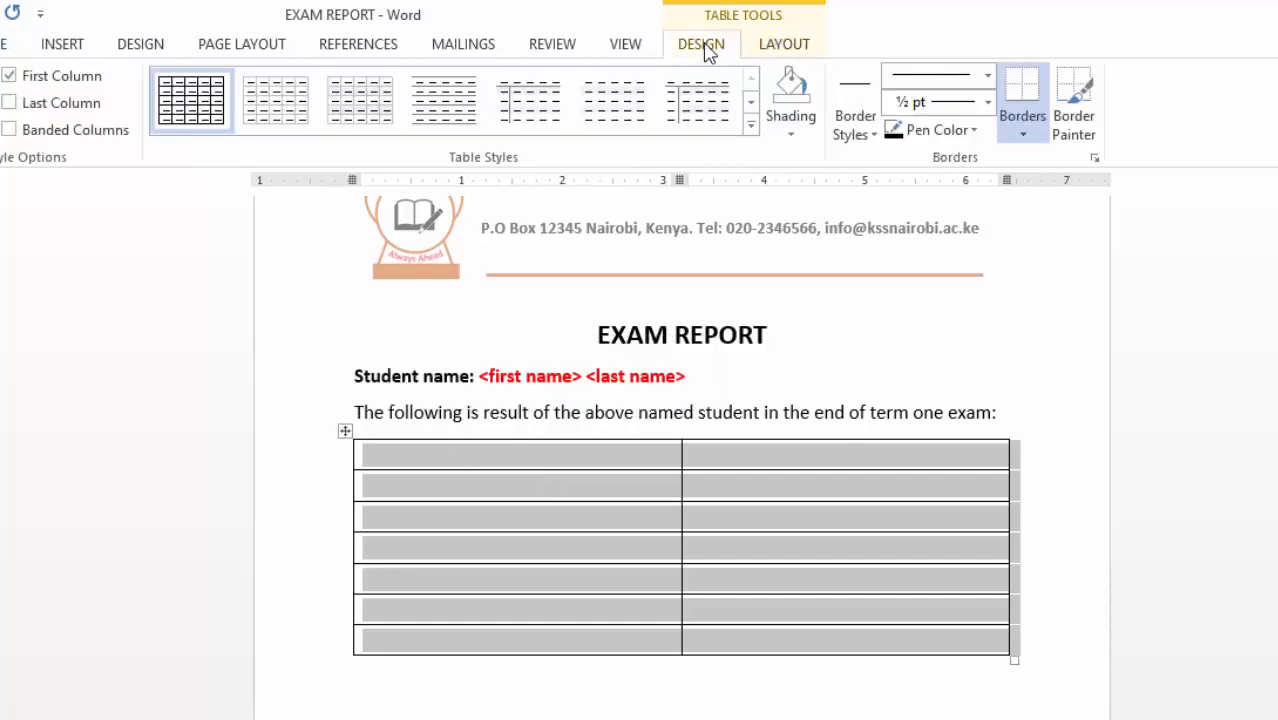
click(1033, 139)
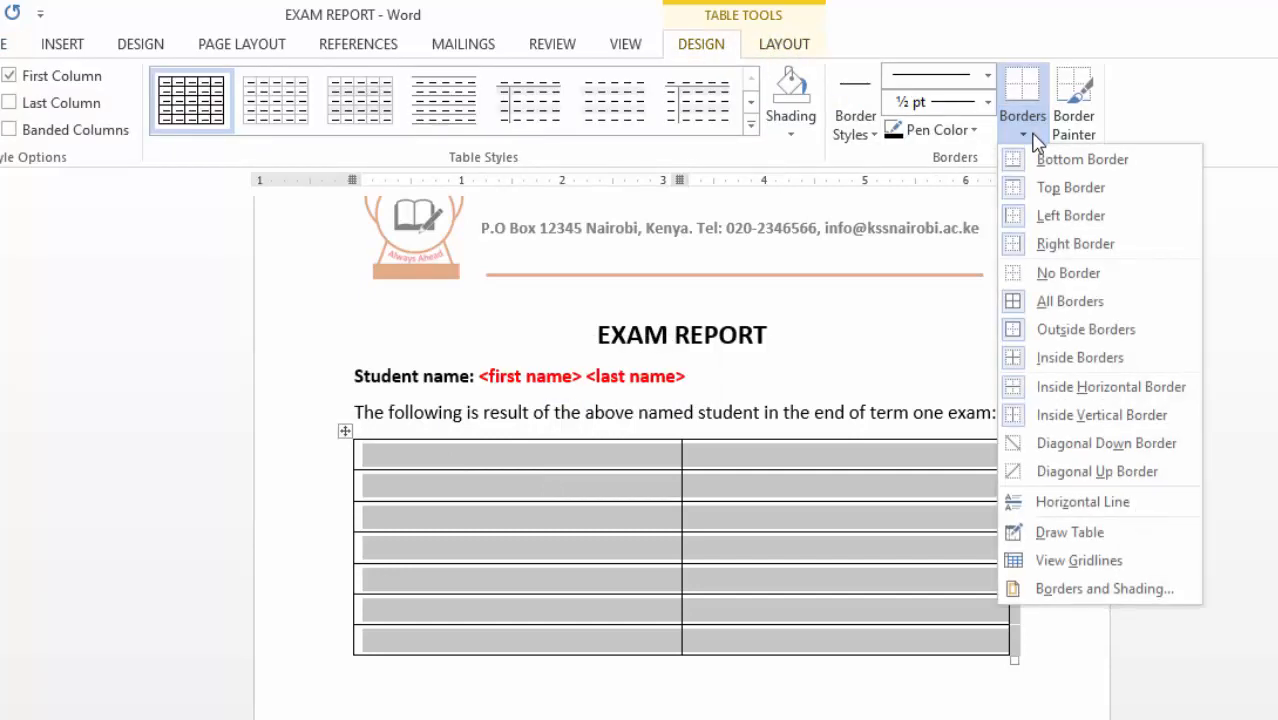
click(1086, 591)
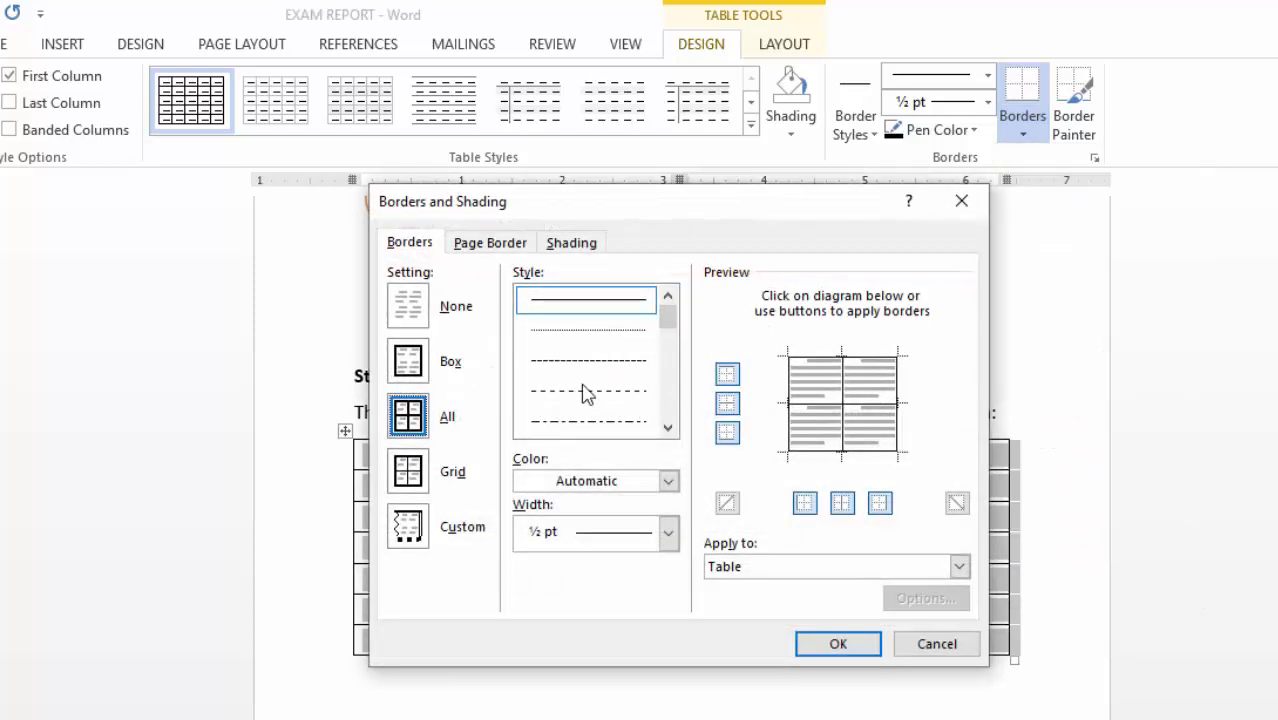
click(670, 481)
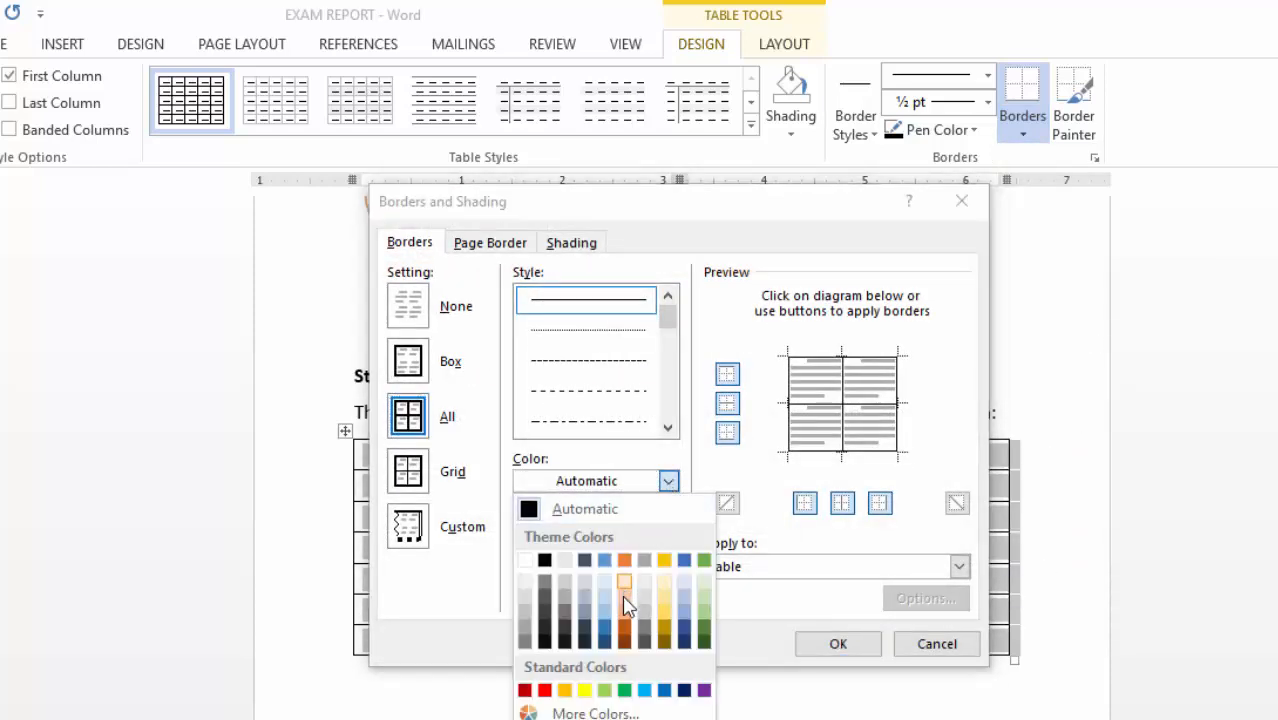
click(625, 634)
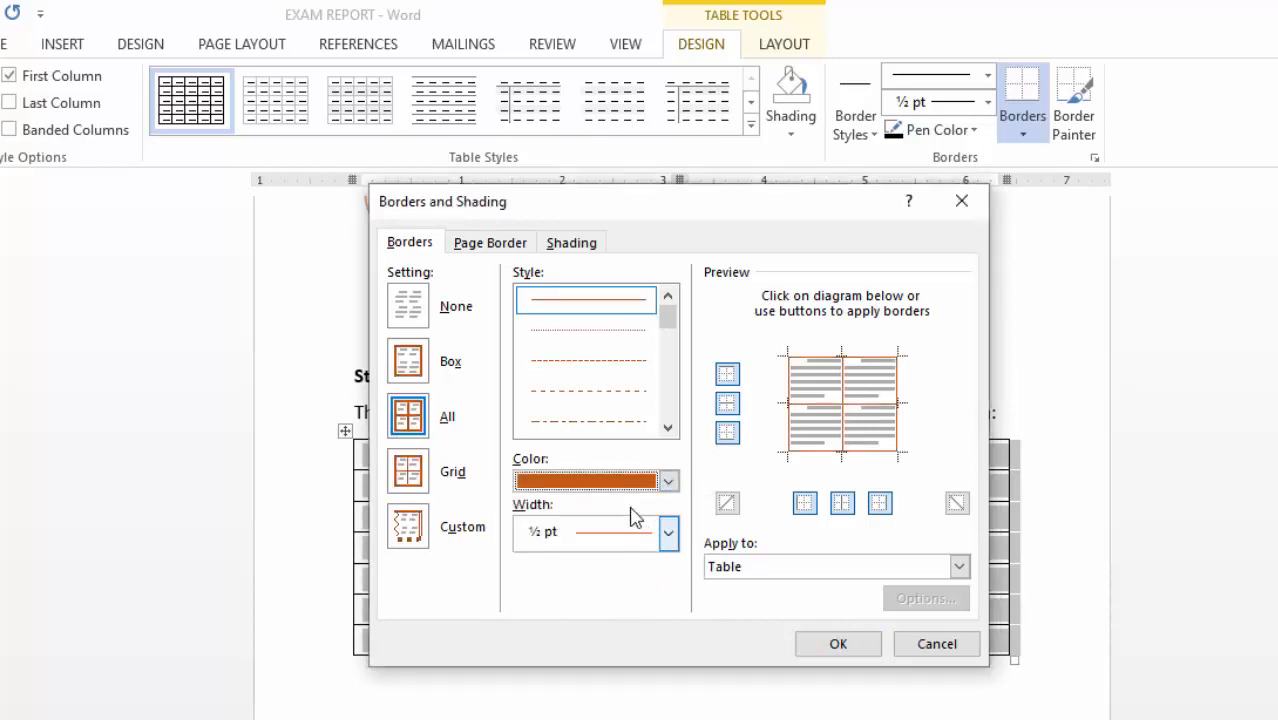
click(669, 533)
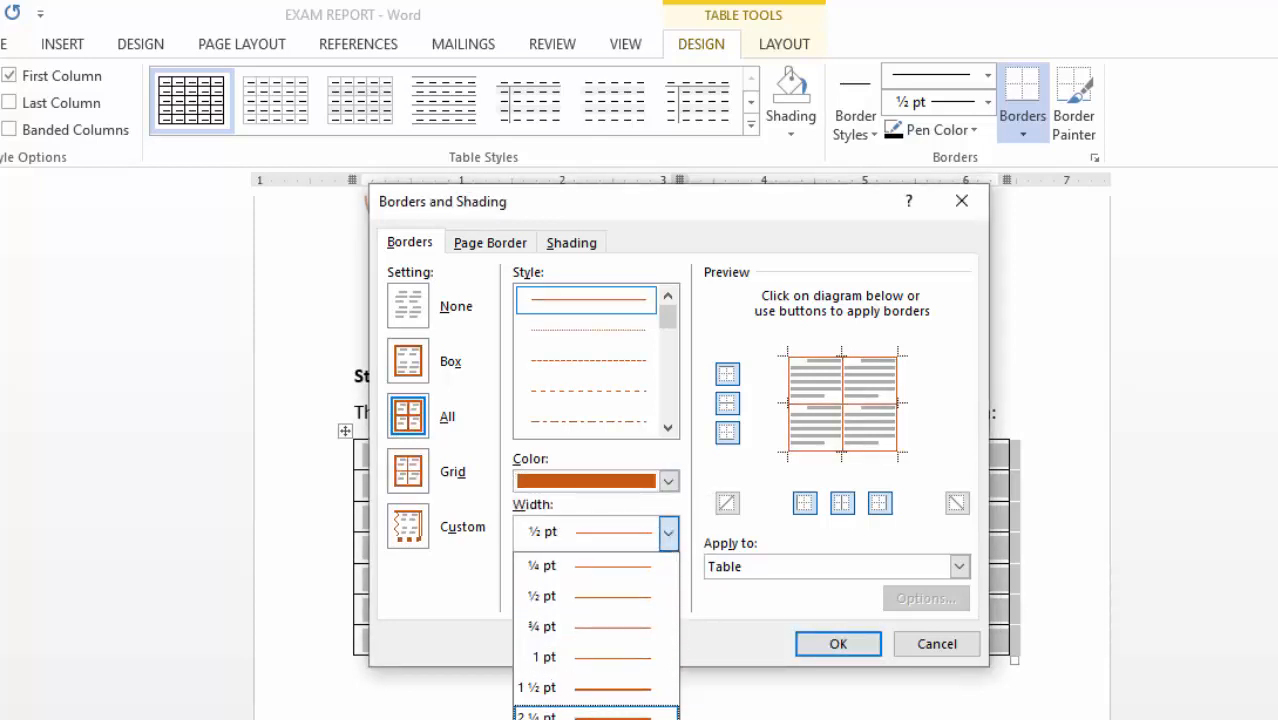
click(600, 716)
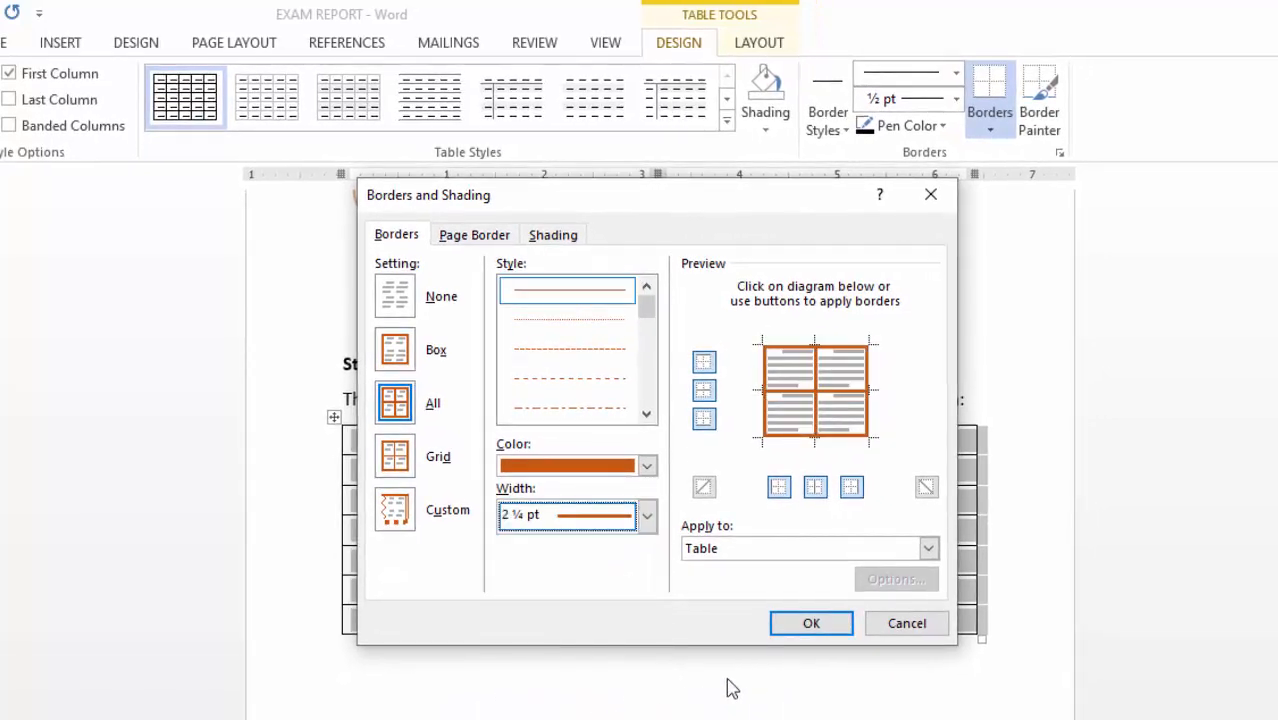
click(805, 626)
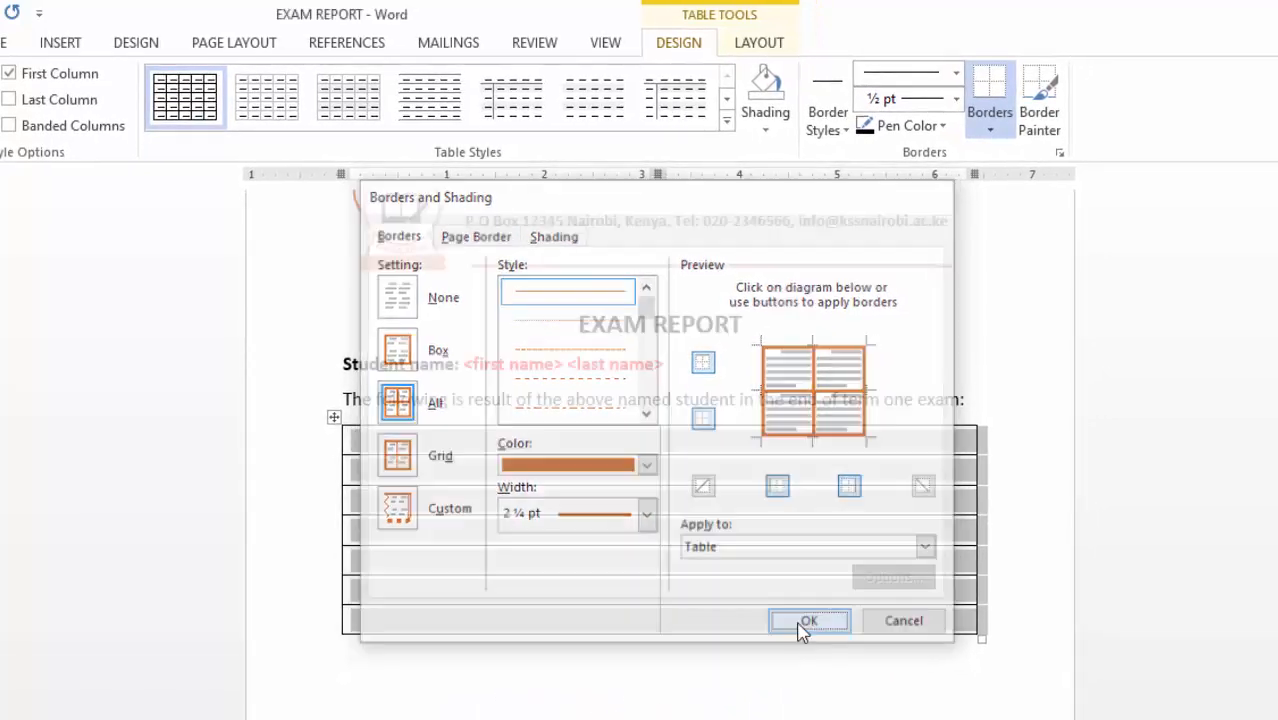
click(927, 353)
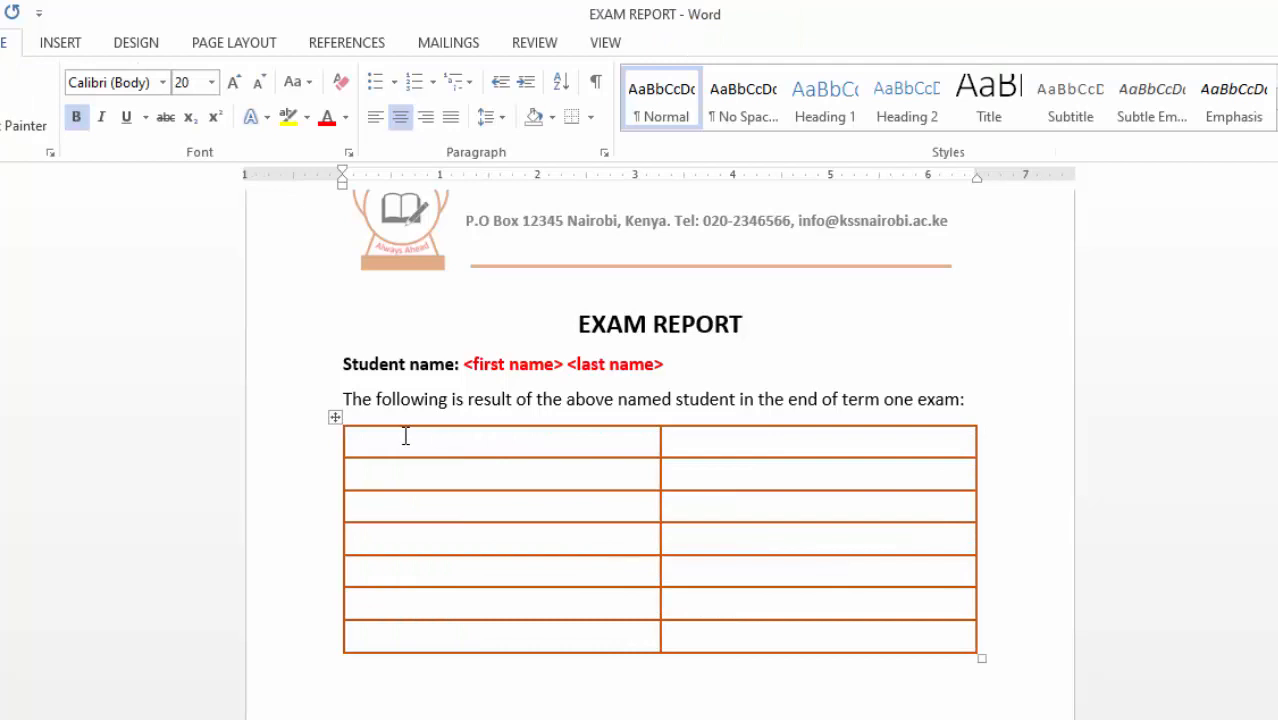
- Shade the table's header row Orange, Accent 2, Darker 25%
drag(405, 436, 775, 438)
drag(864, 444, 864, 454)
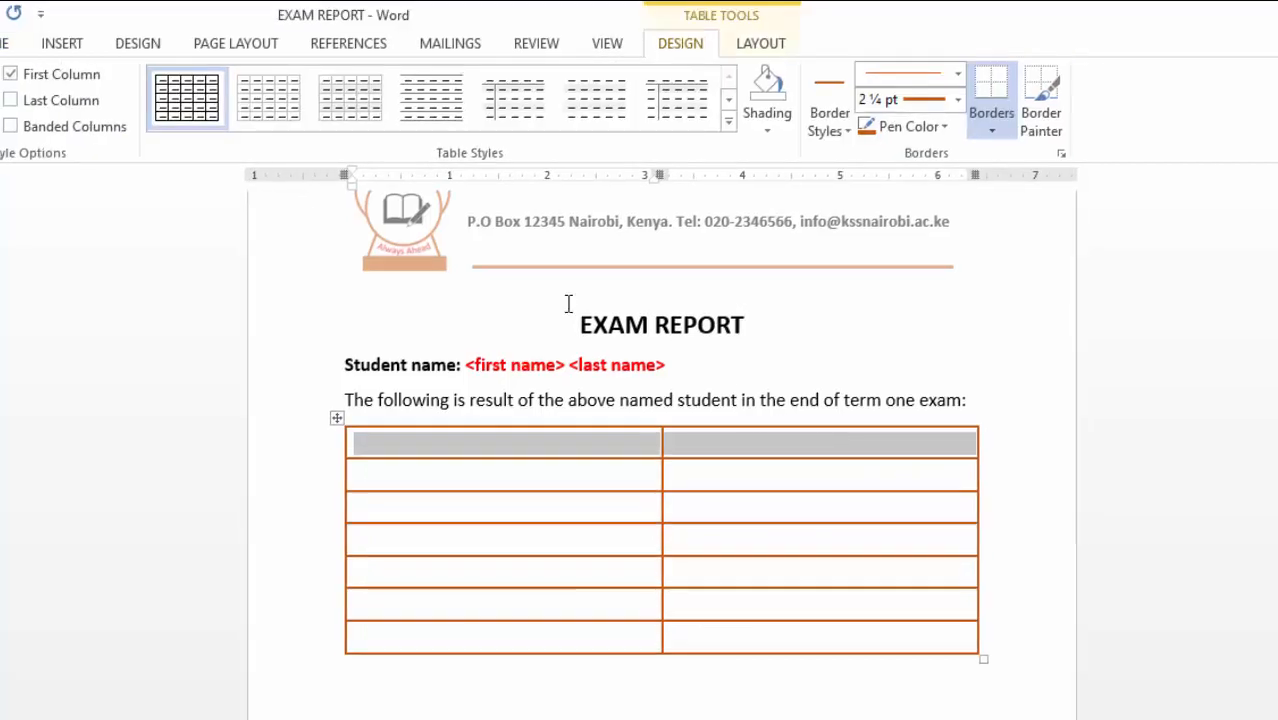
click(51, 71)
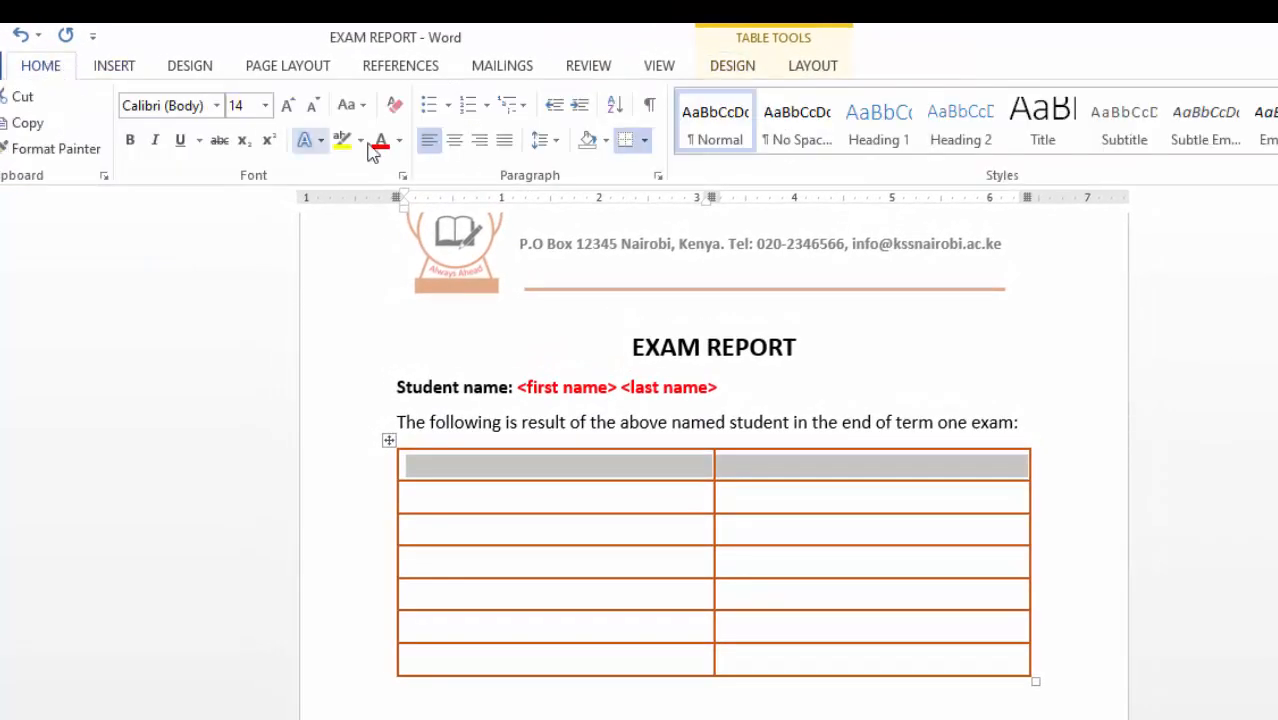
click(605, 140)
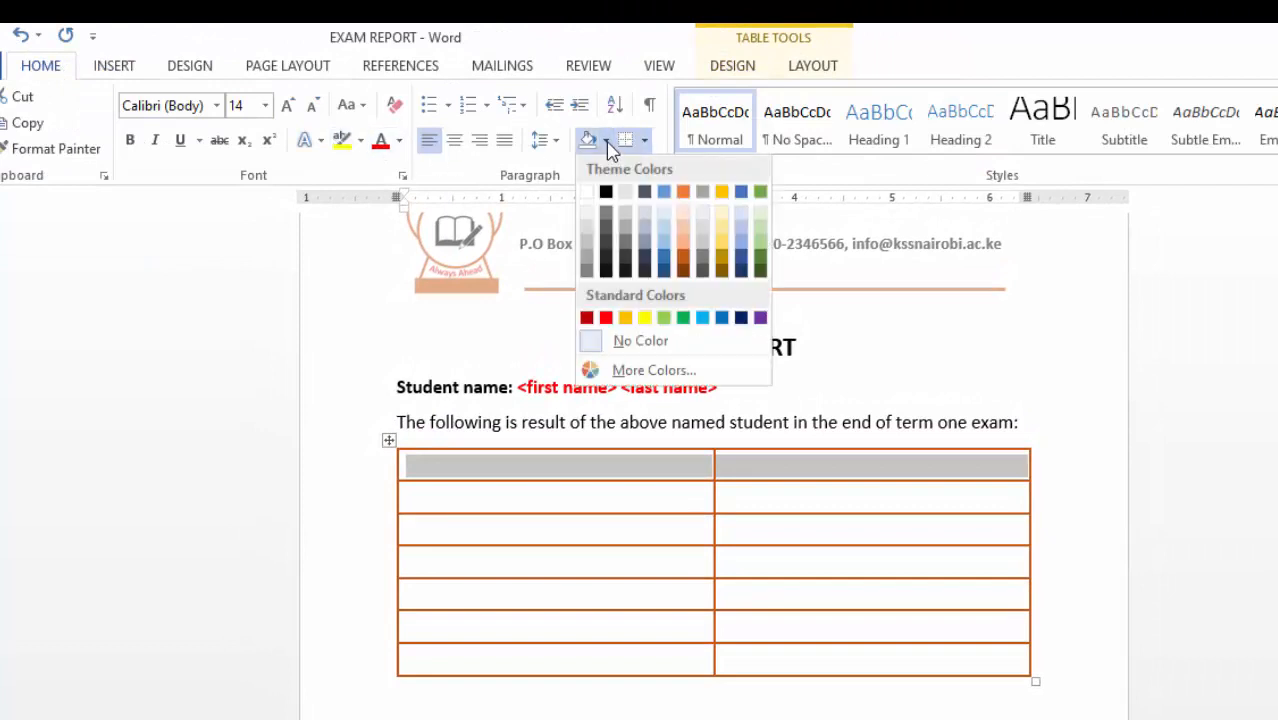
click(688, 216)
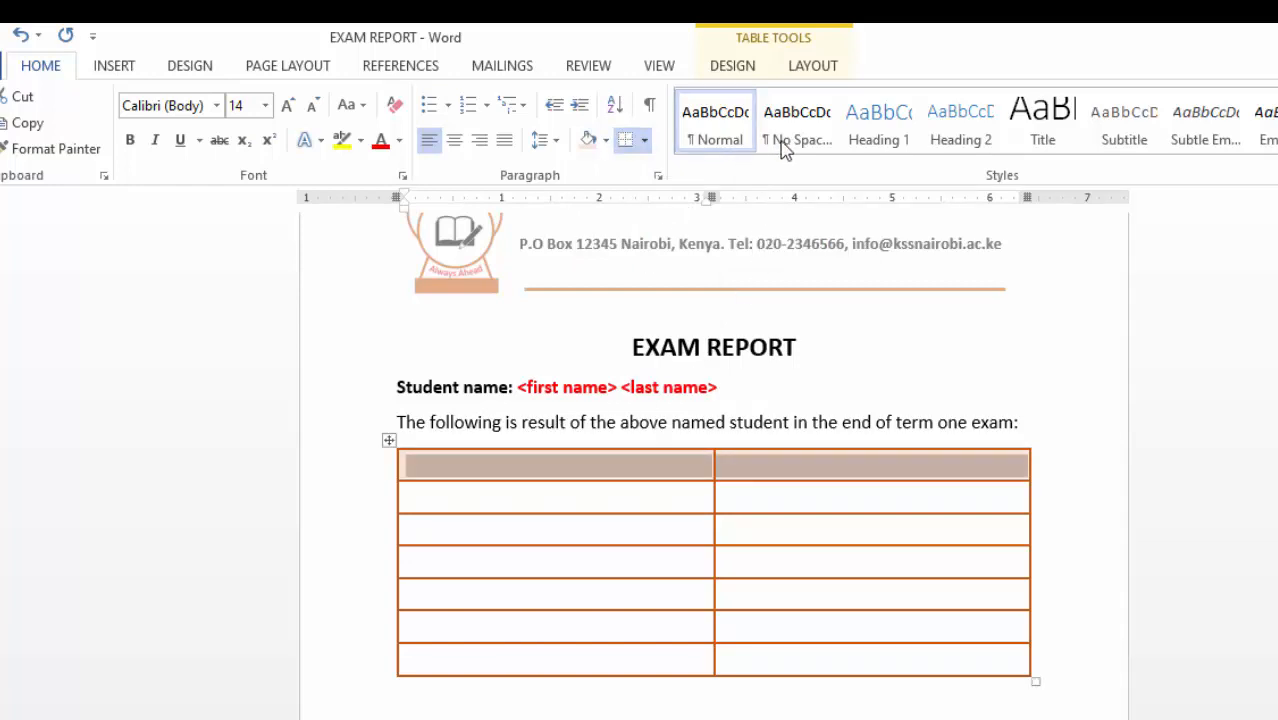
click(645, 141)
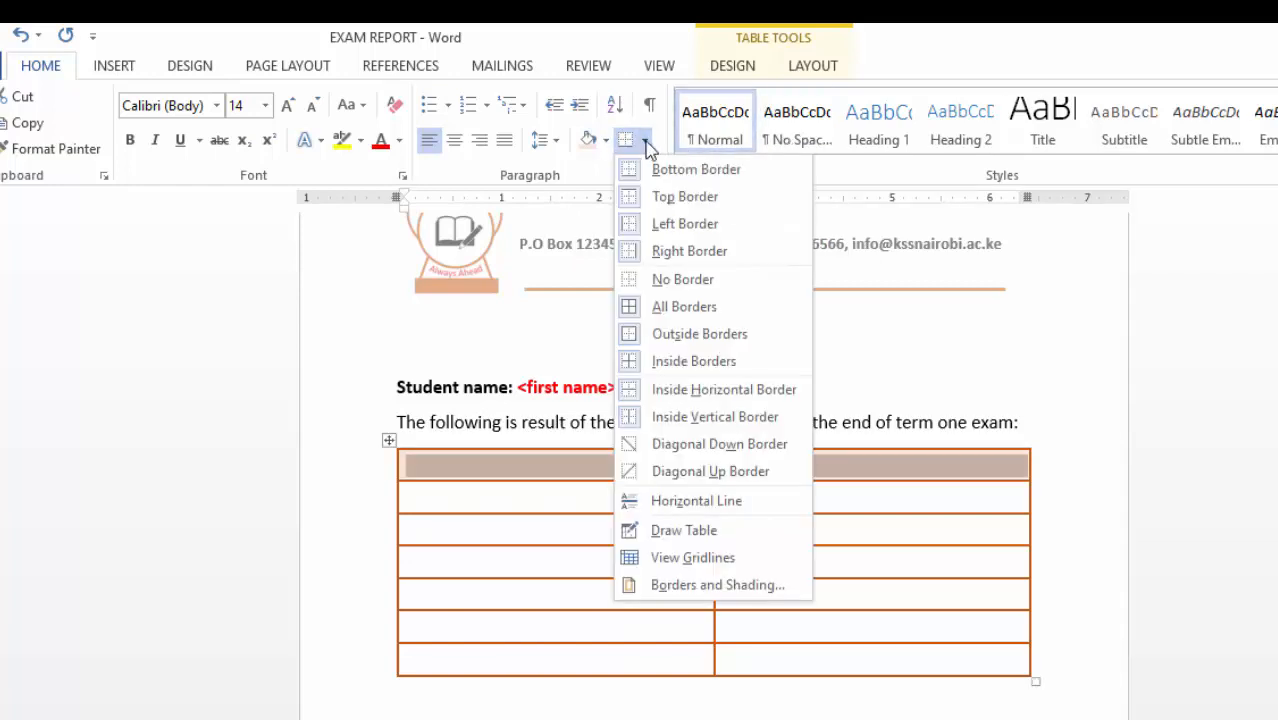
click(605, 141)
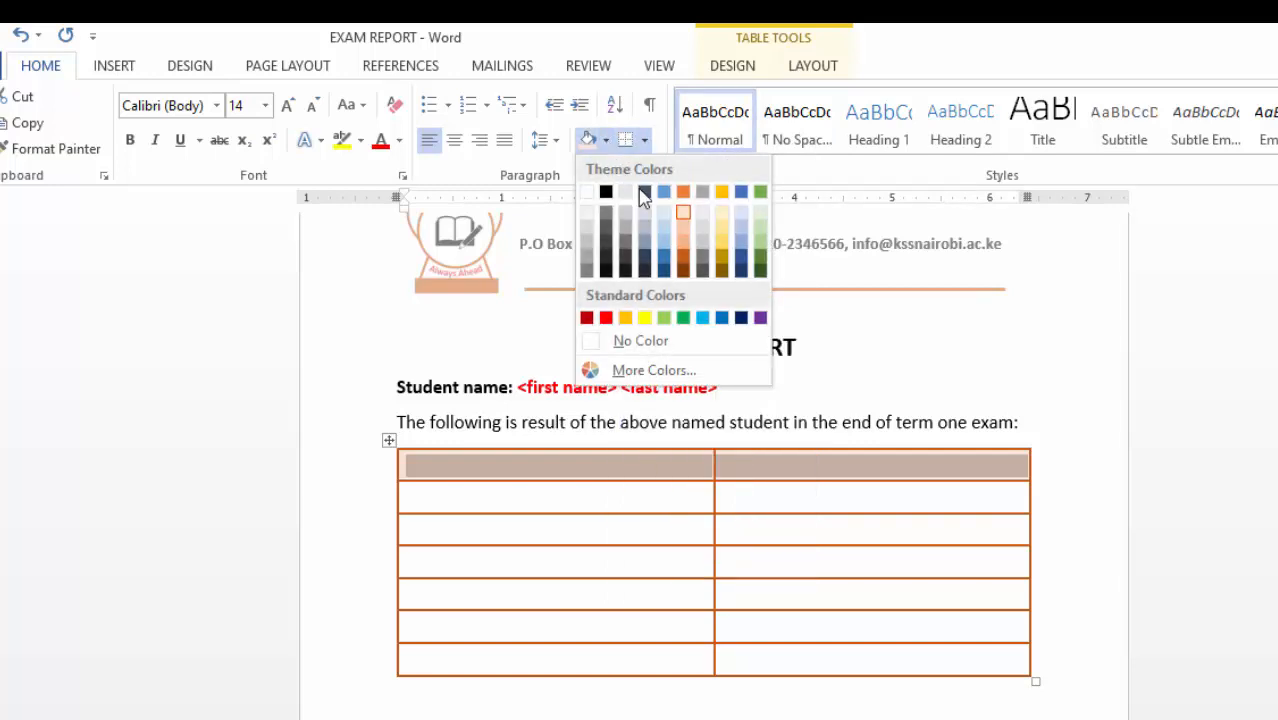
click(686, 262)
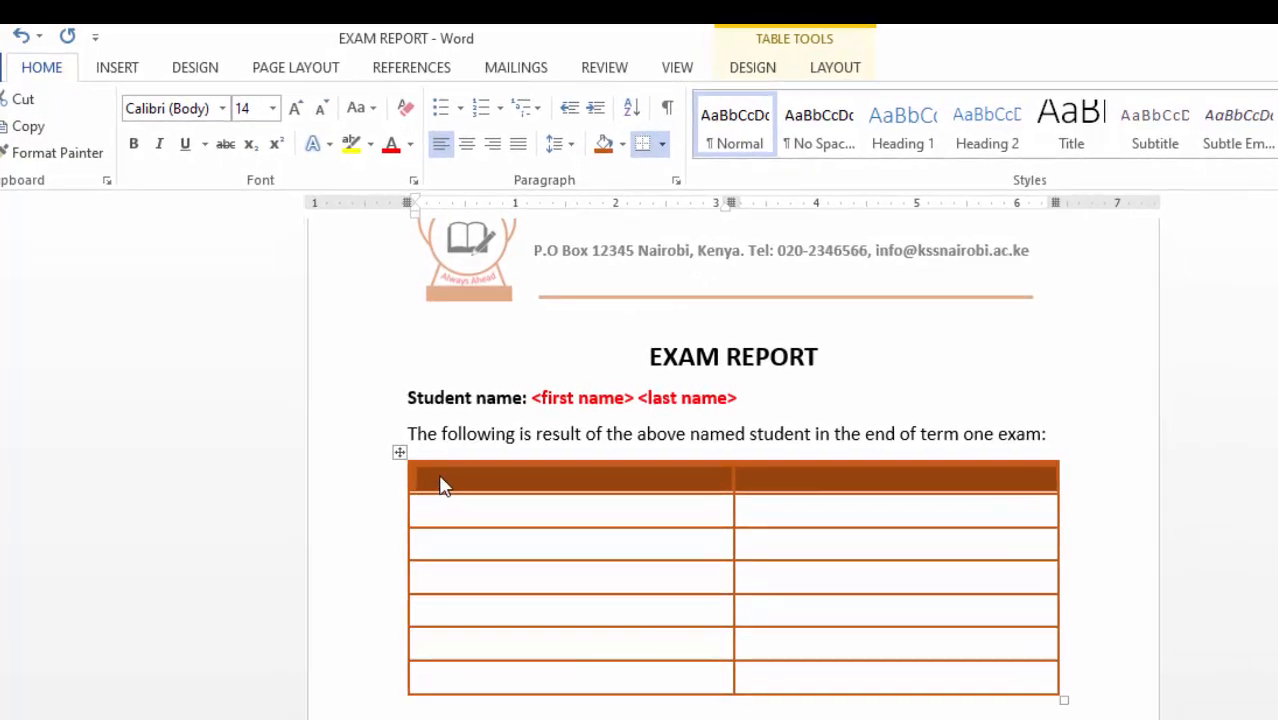
click(444, 466)
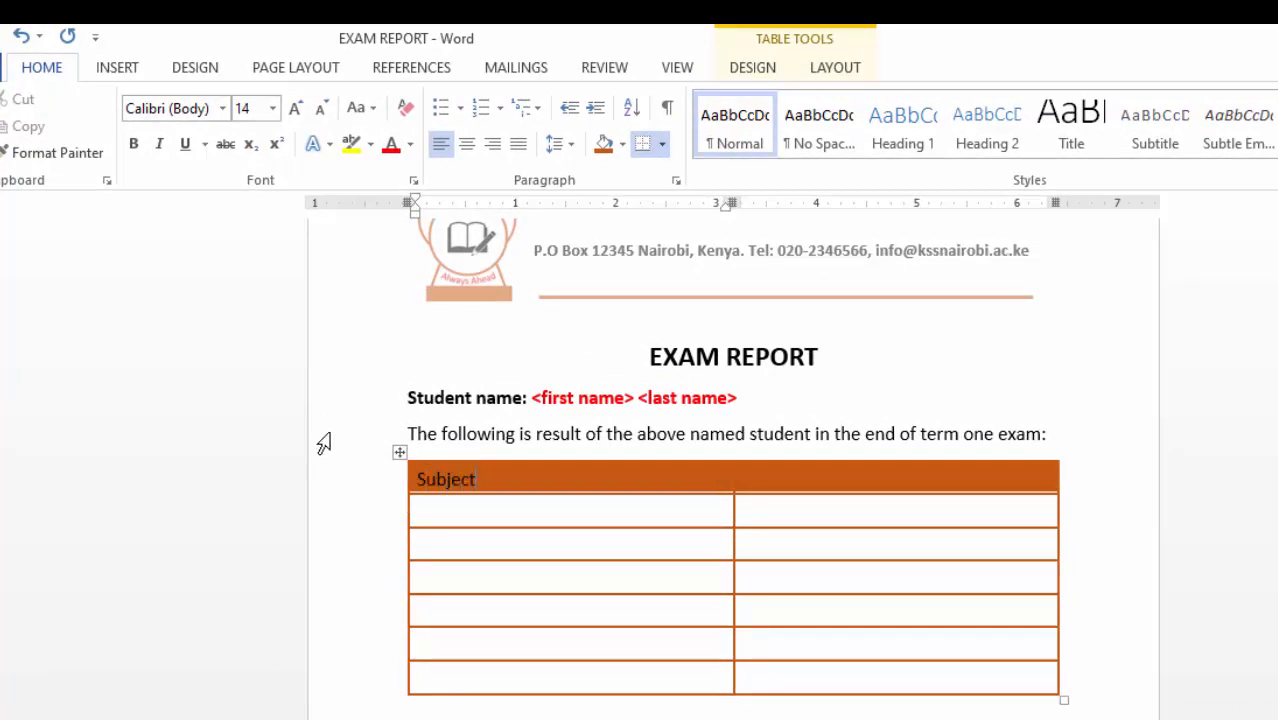
- Make the Subject heading white and drag the header row taller
drag(497, 484, 410, 482)
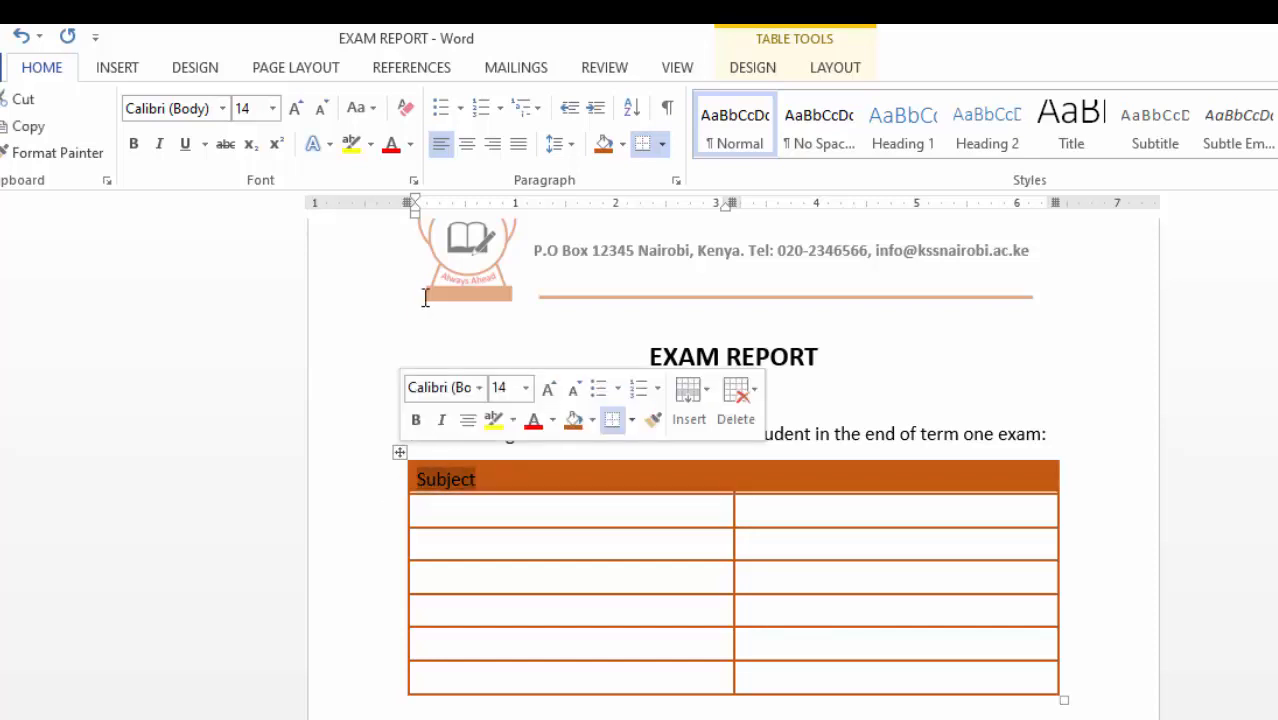
click(410, 145)
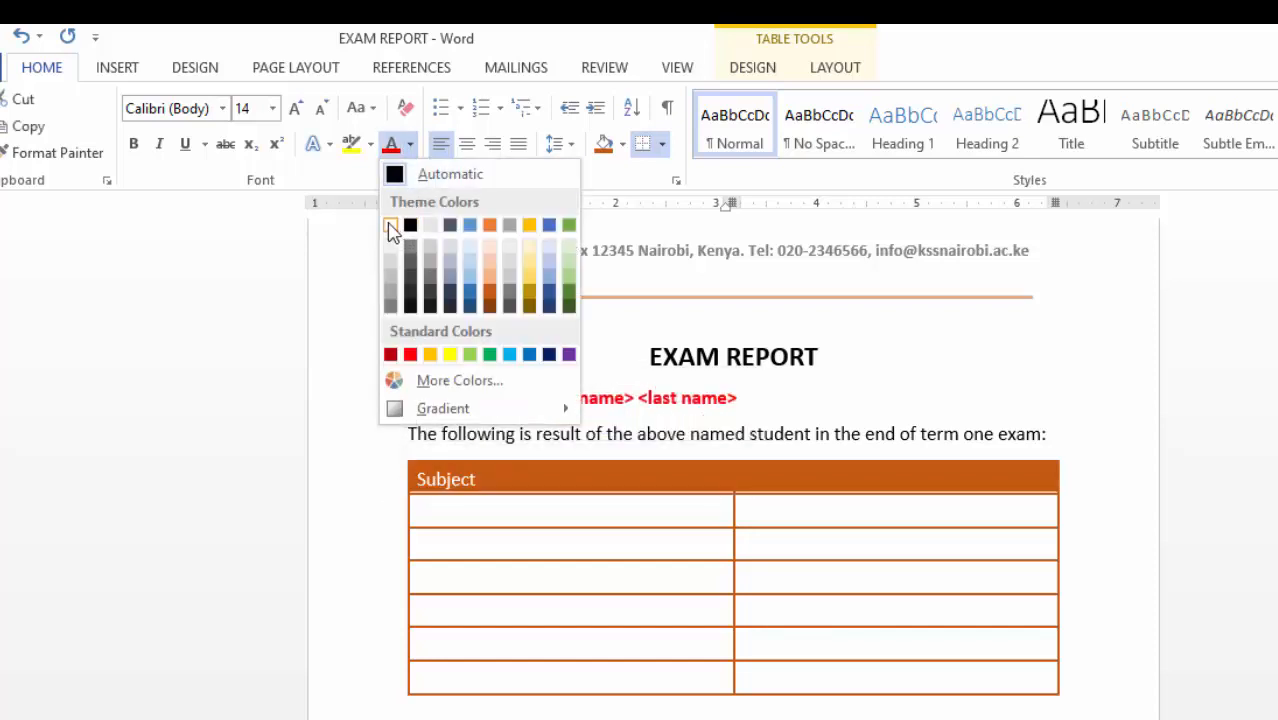
click(391, 225)
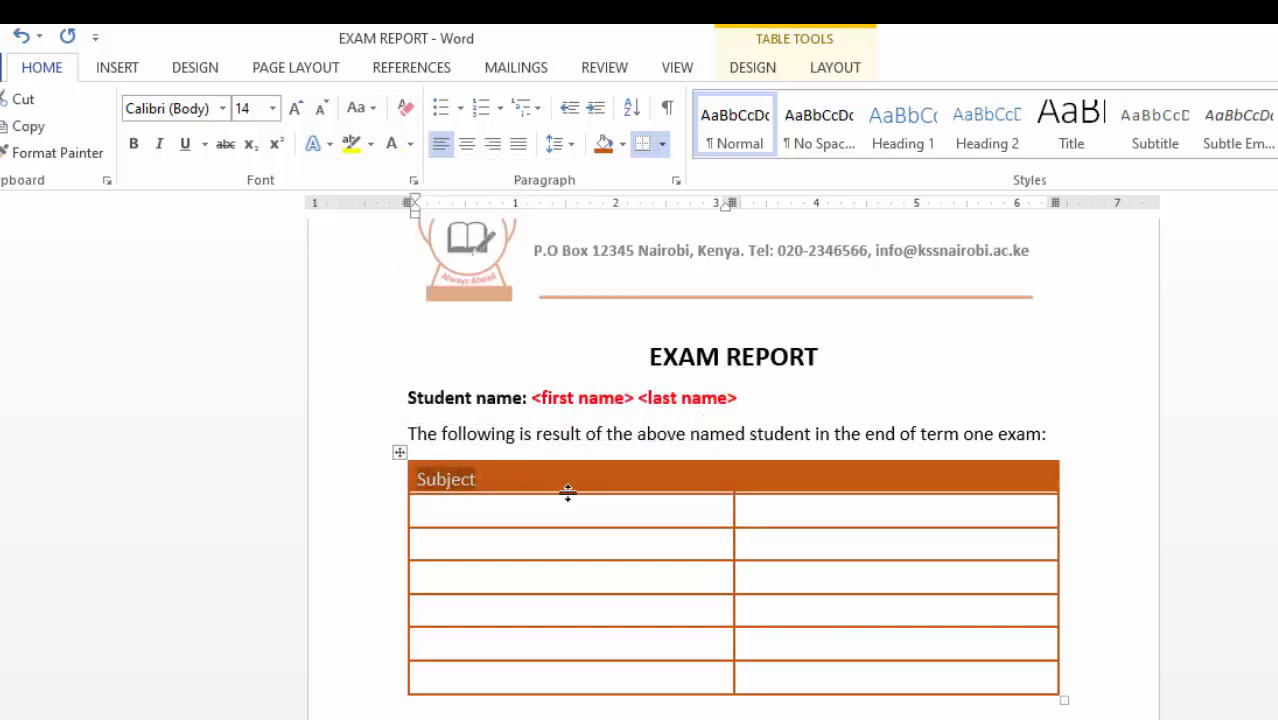
drag(567, 492, 568, 508)
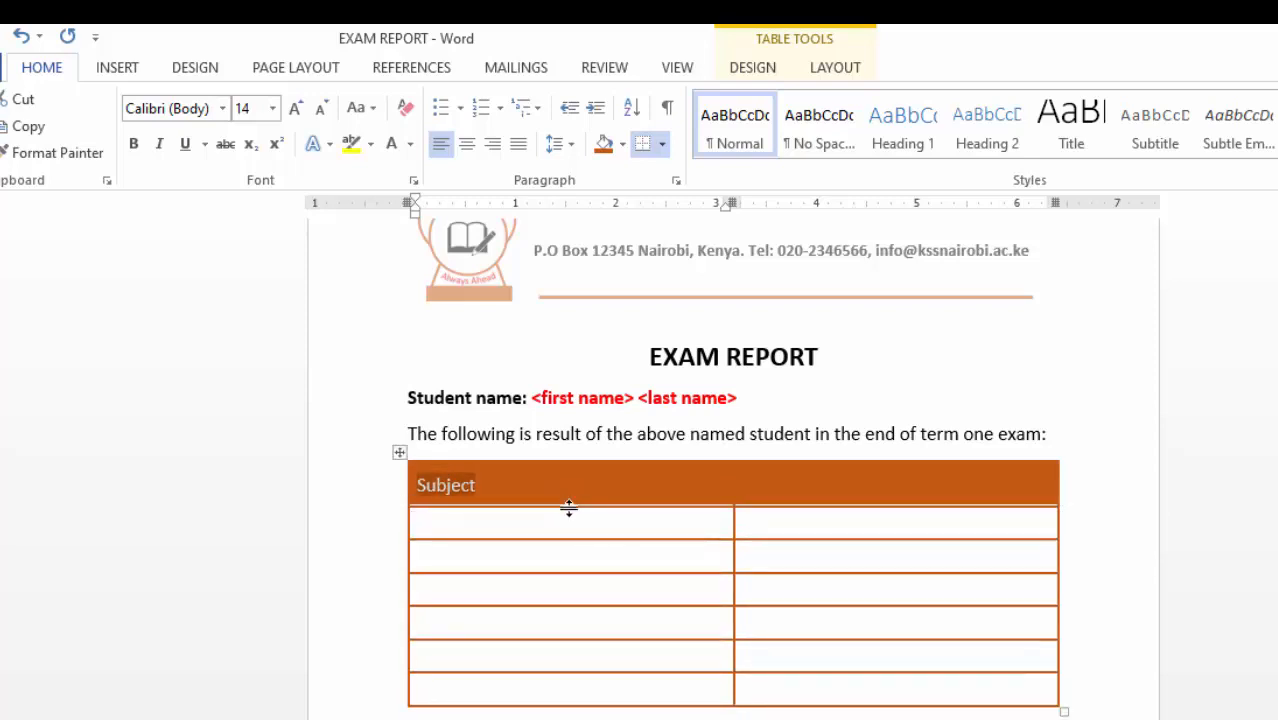
click(525, 478)
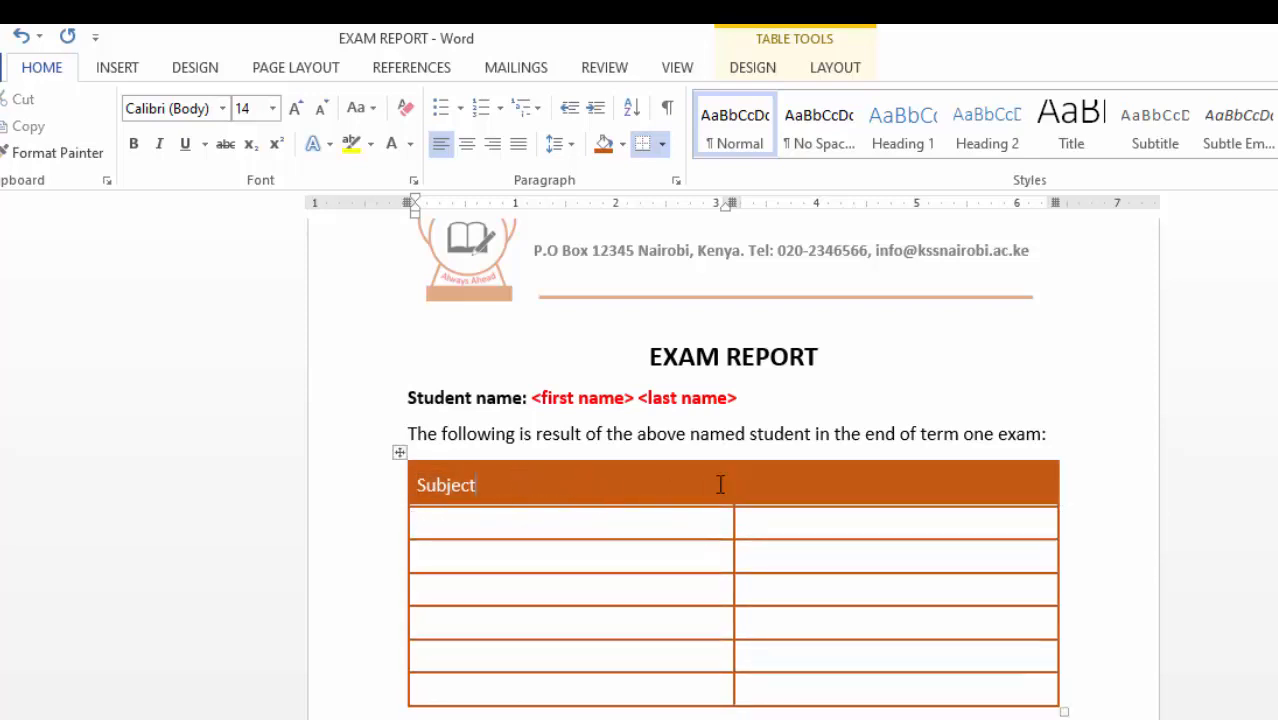
- Enter the Marks (%) heading in the right header cell and colour it white
click(780, 484)
text(MARKS)
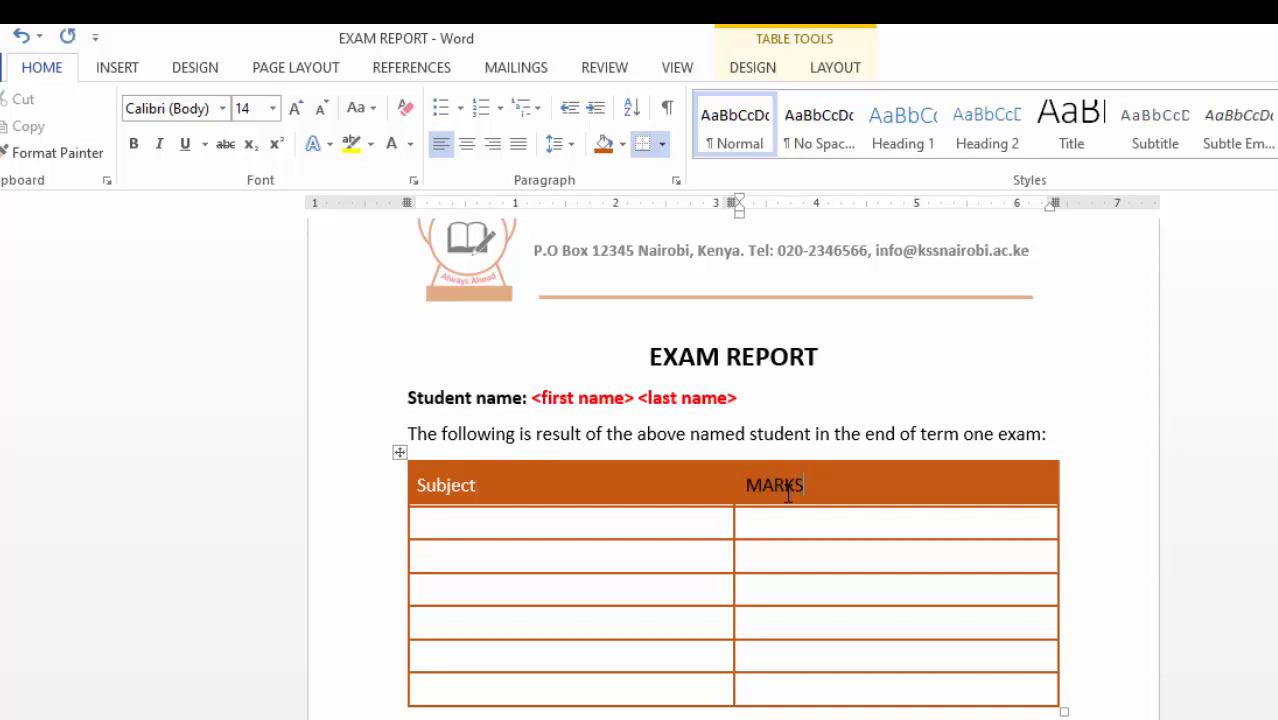
key(BackSpace)
key(BackSpace)
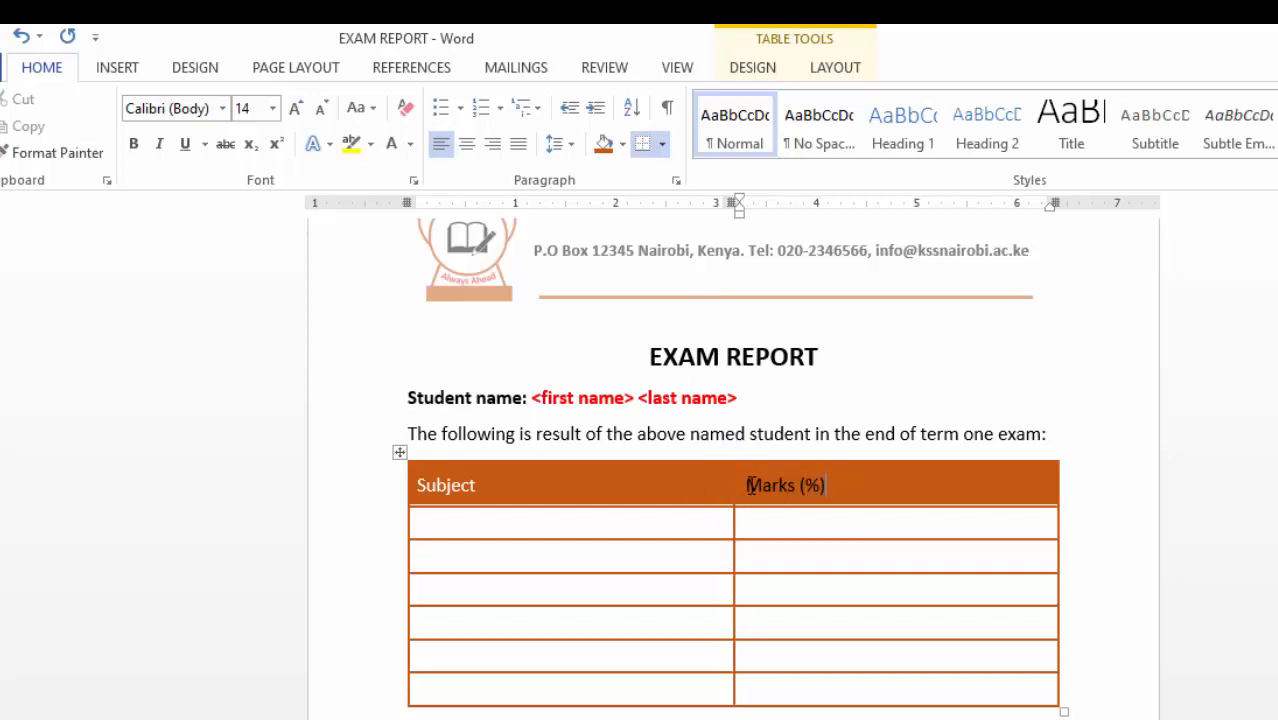
drag(751, 485, 887, 486)
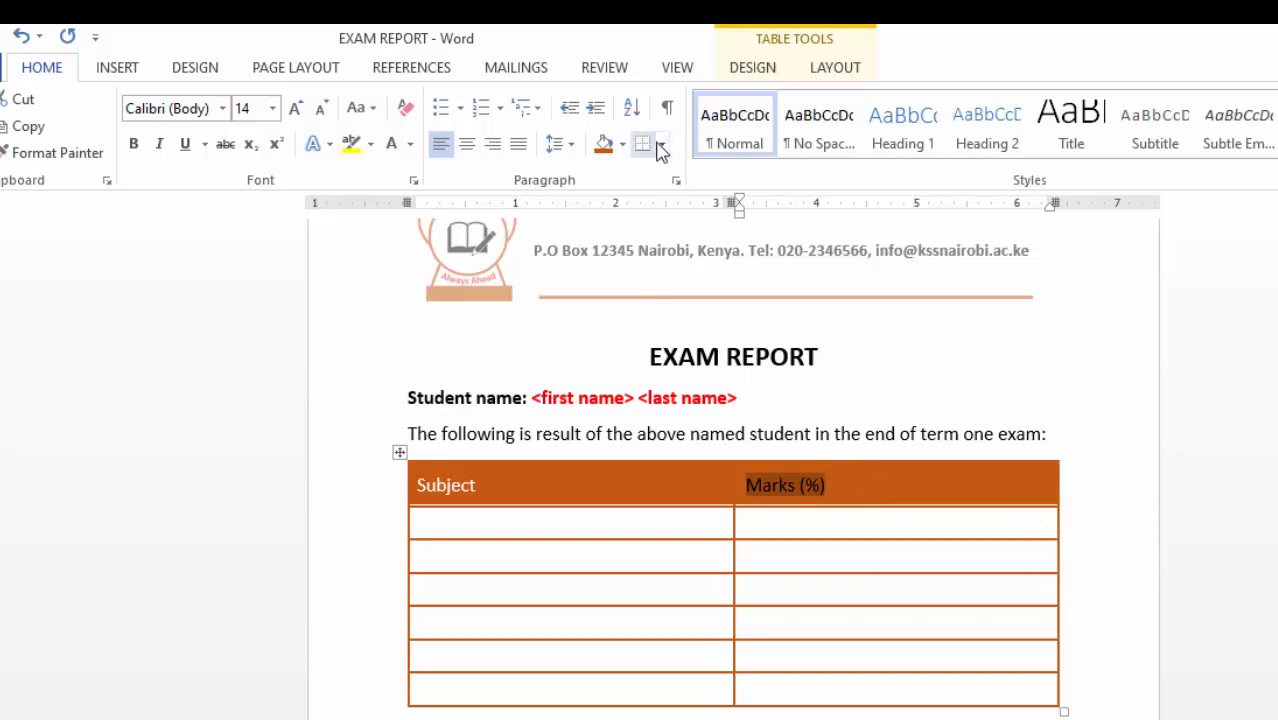
click(395, 148)
click(846, 593)
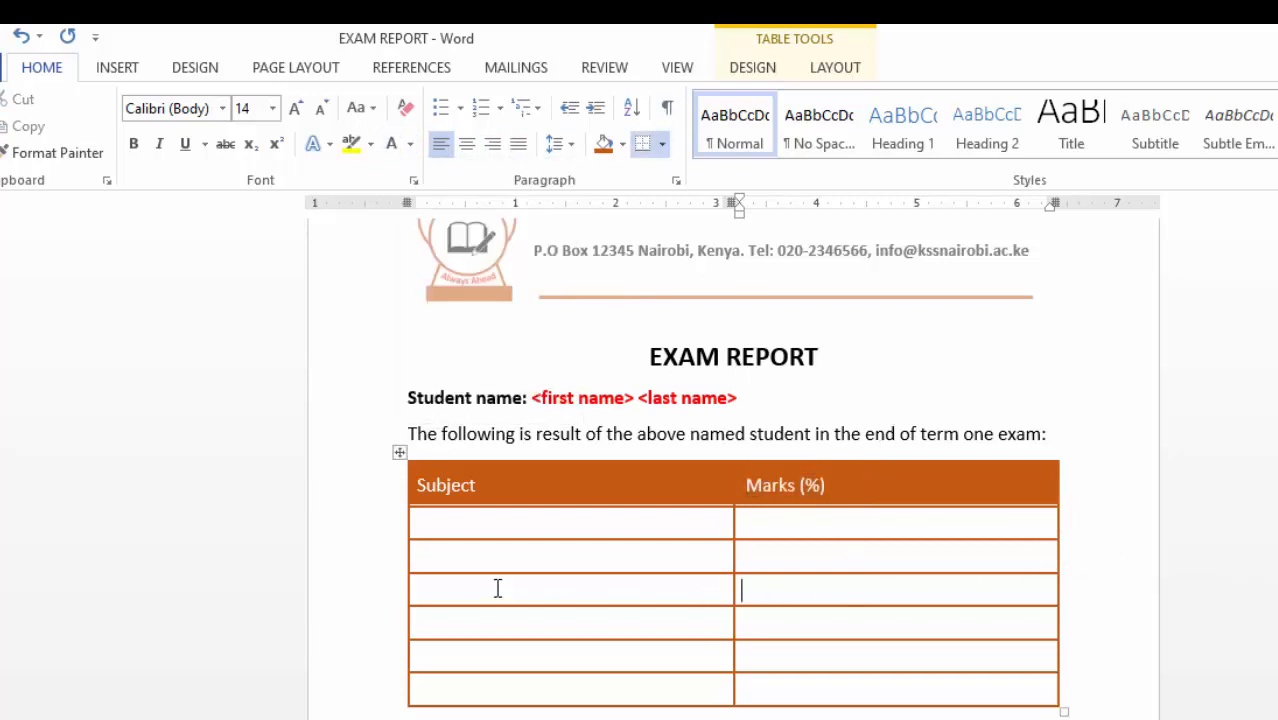
- Fill the Subject column with Mathematics through Grade and add a bold, underlined PRINCIPAL sign-off
click(467, 518)
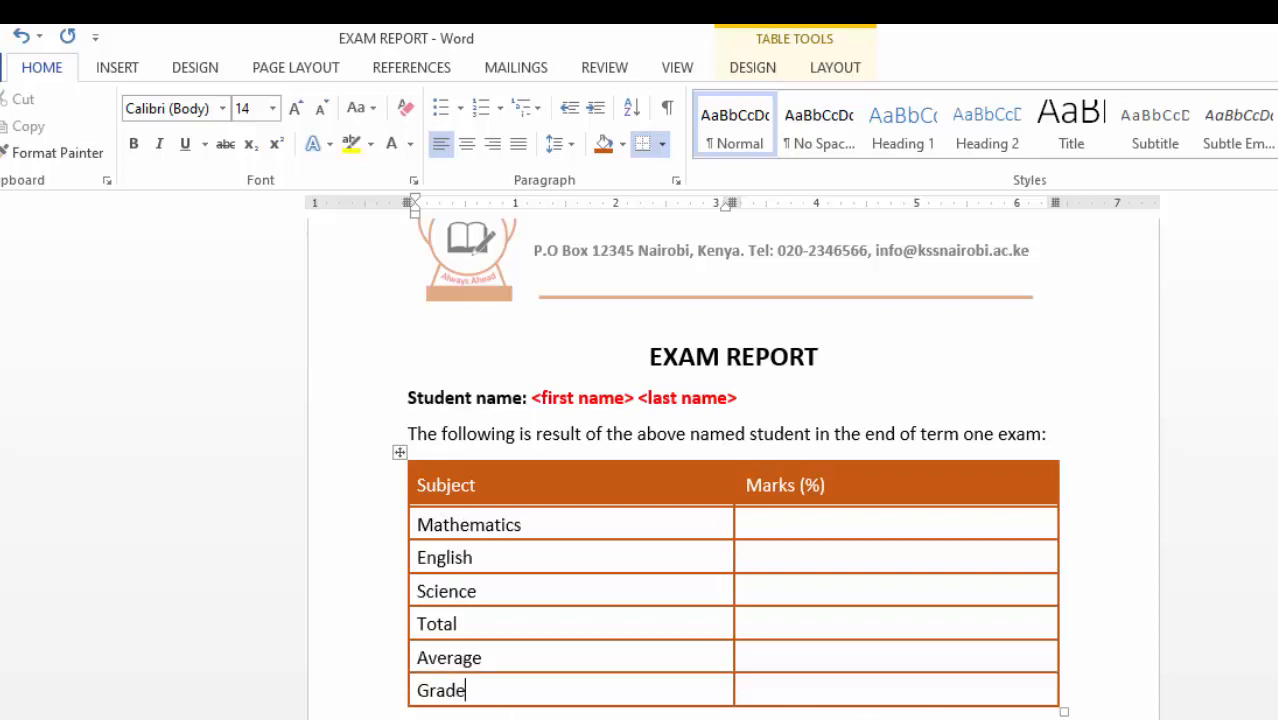
click(409, 713)
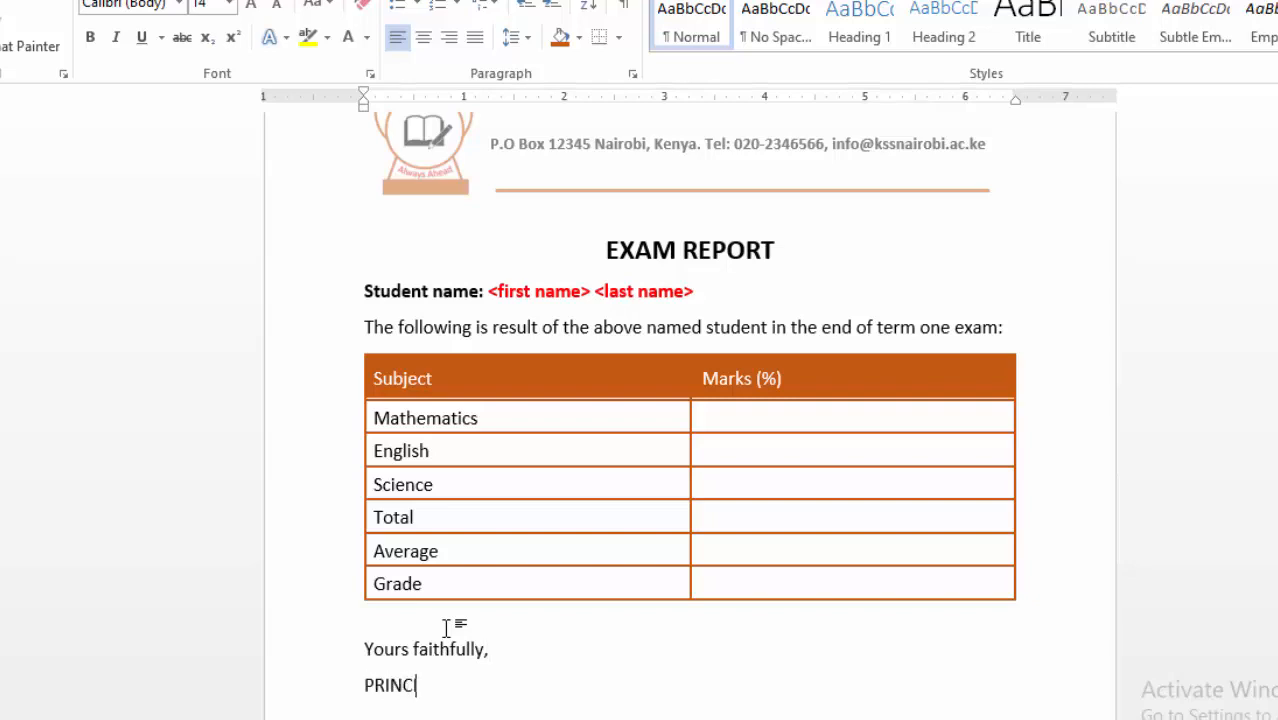
double_click(371, 689)
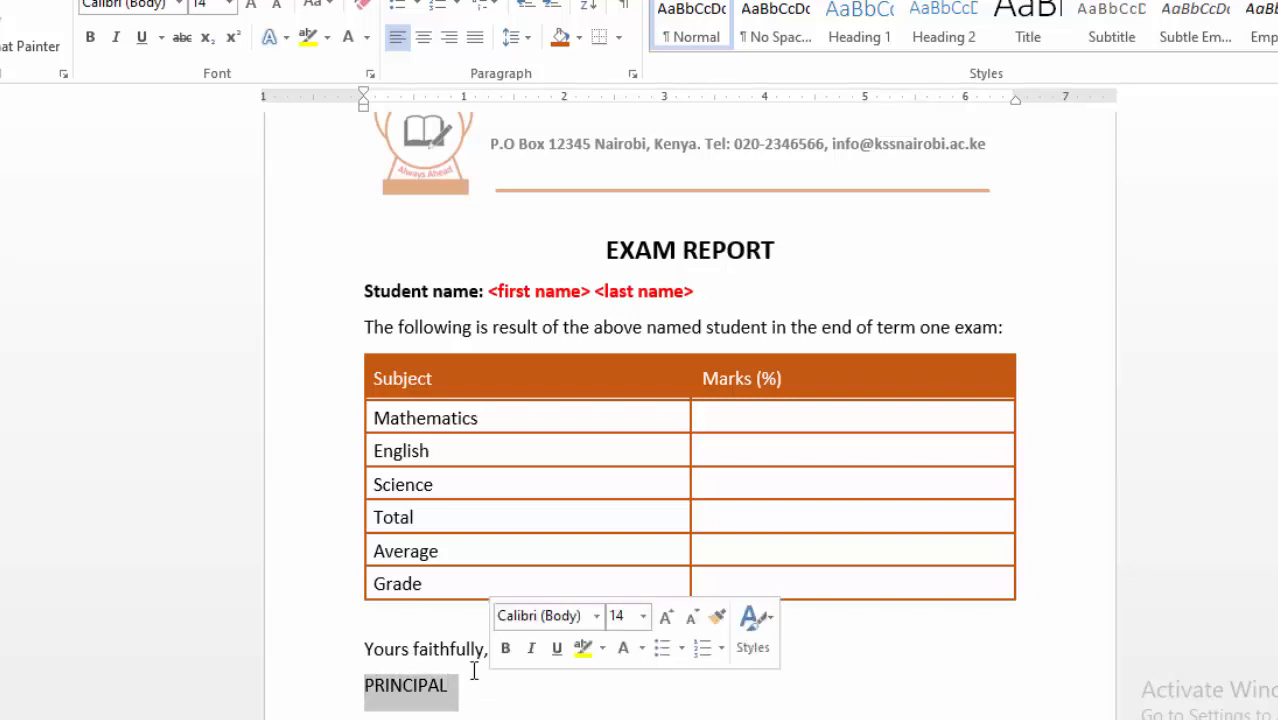
click(143, 40)
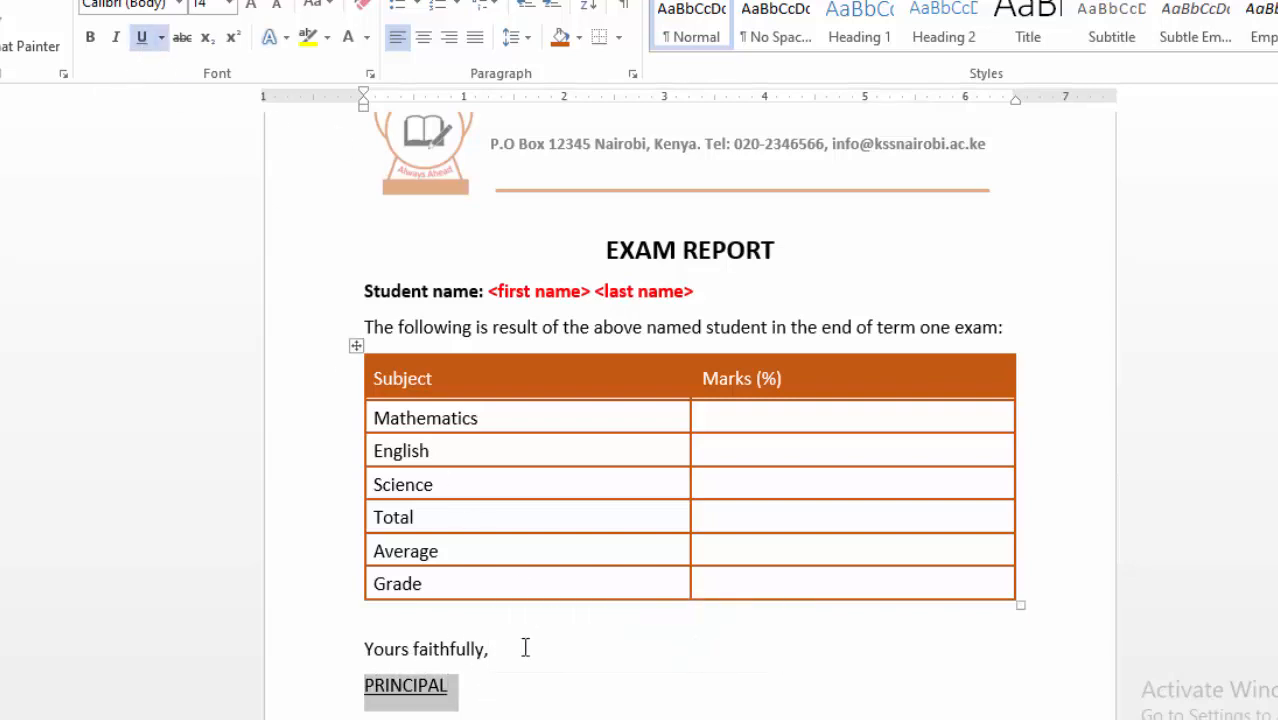
click(90, 40)
click(607, 641)
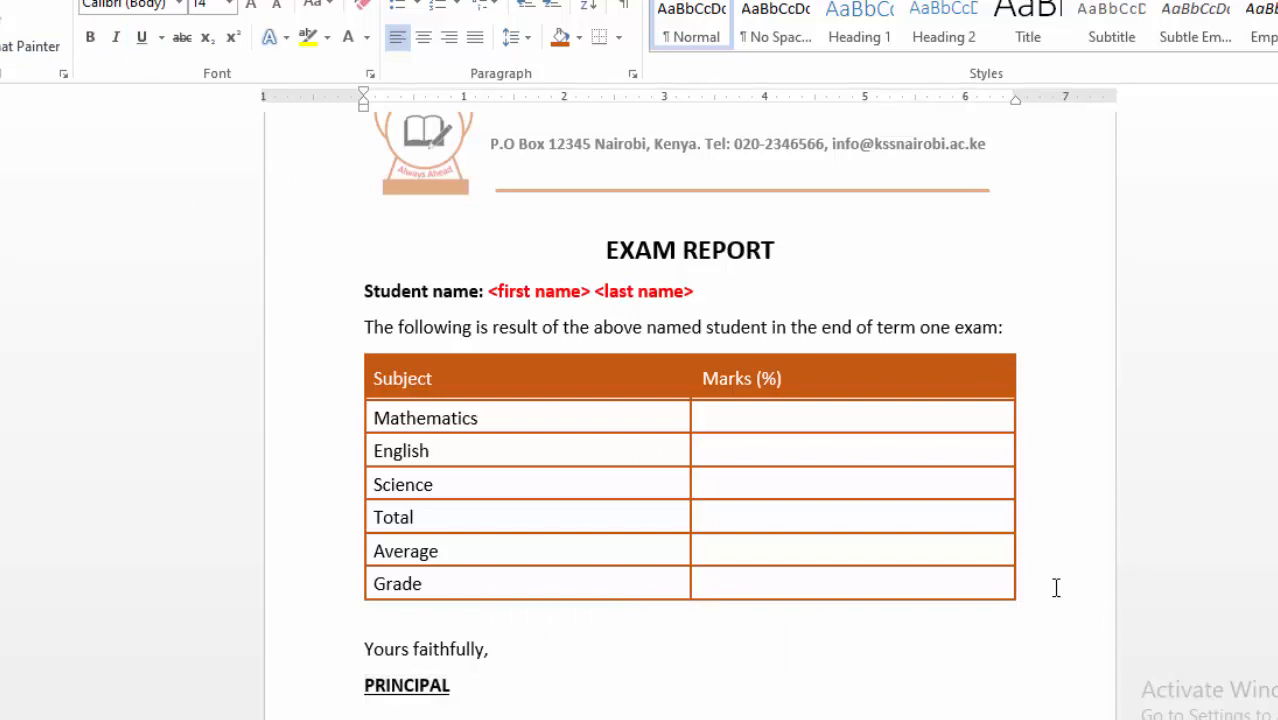
- Review the letter, then select the MARKS workbook in the MAIL MERGE folder
scroll(1050, 580, up, 2)
scroll(988, 518, down, 5)
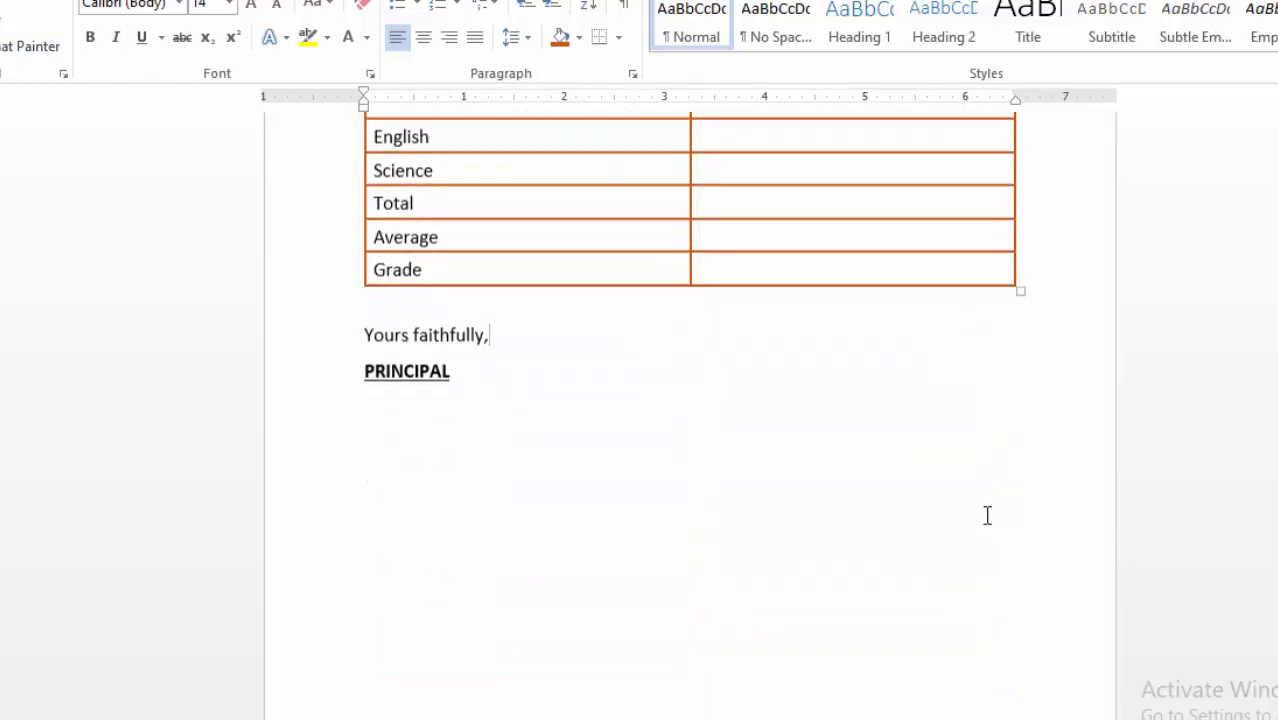
scroll(988, 518, up, 5)
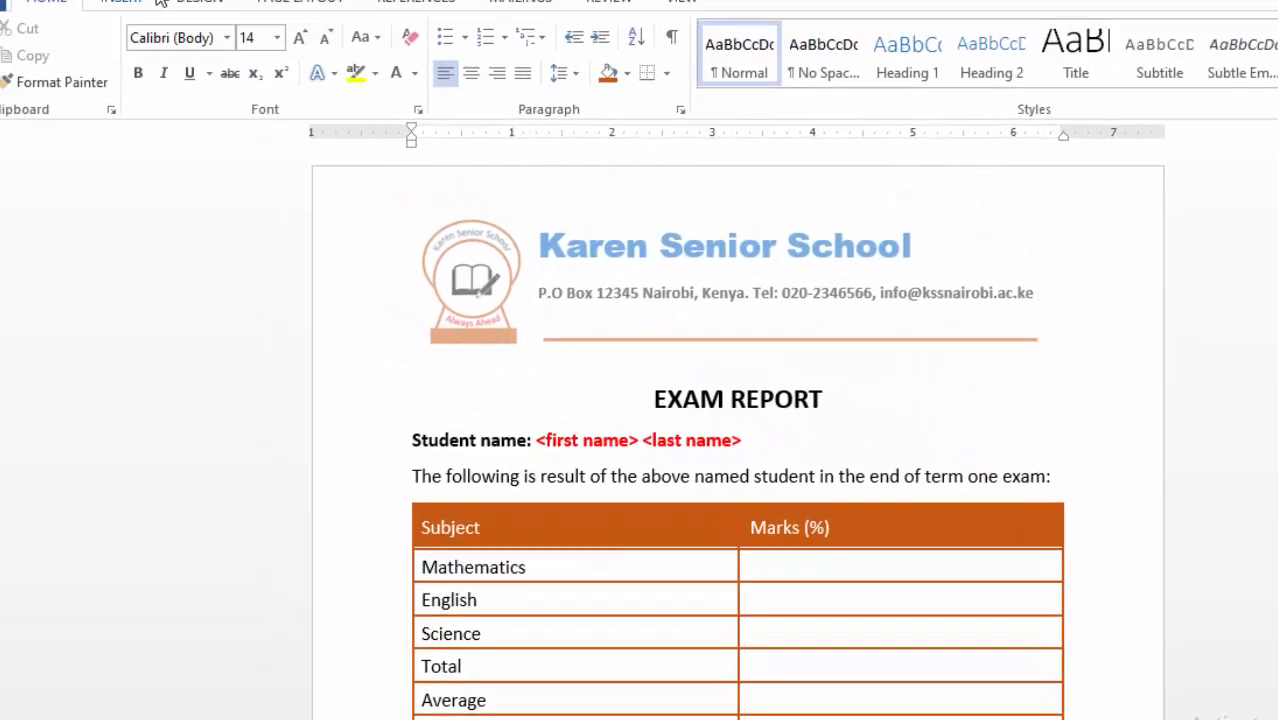
scroll(1033, 524, down, 2)
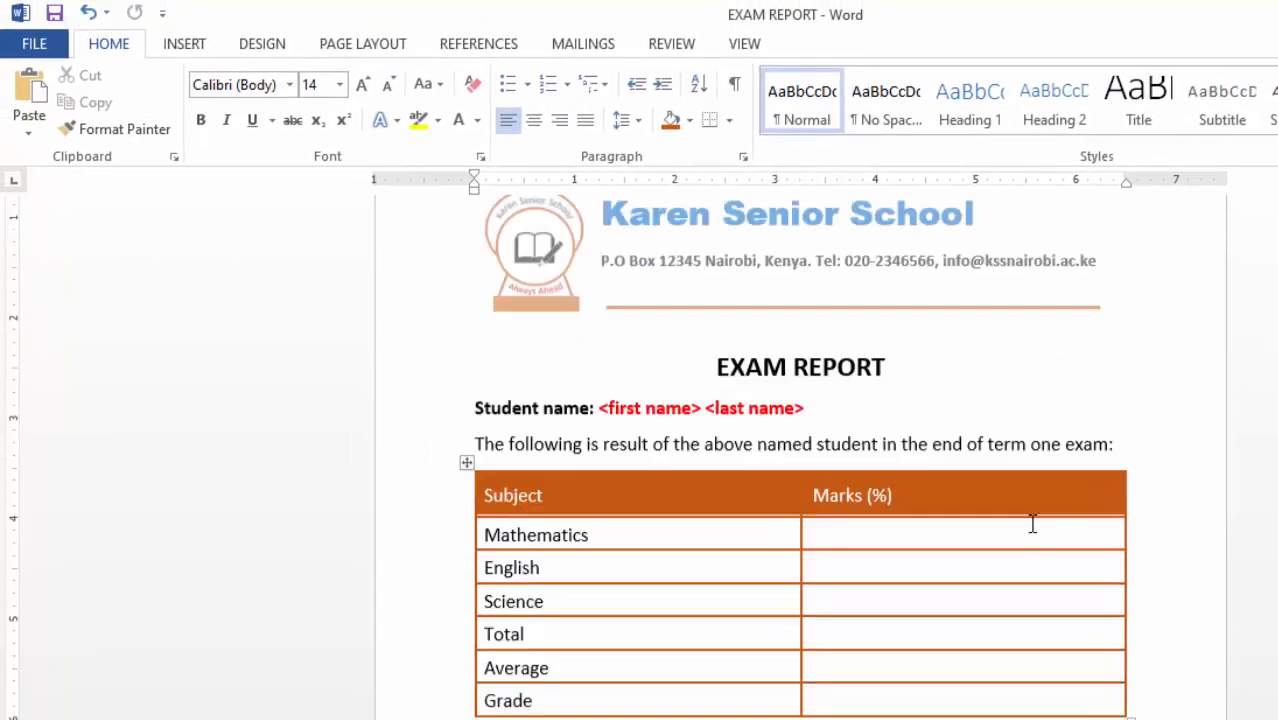
scroll(996, 494, down, 3)
scroll(987, 502, up, 3)
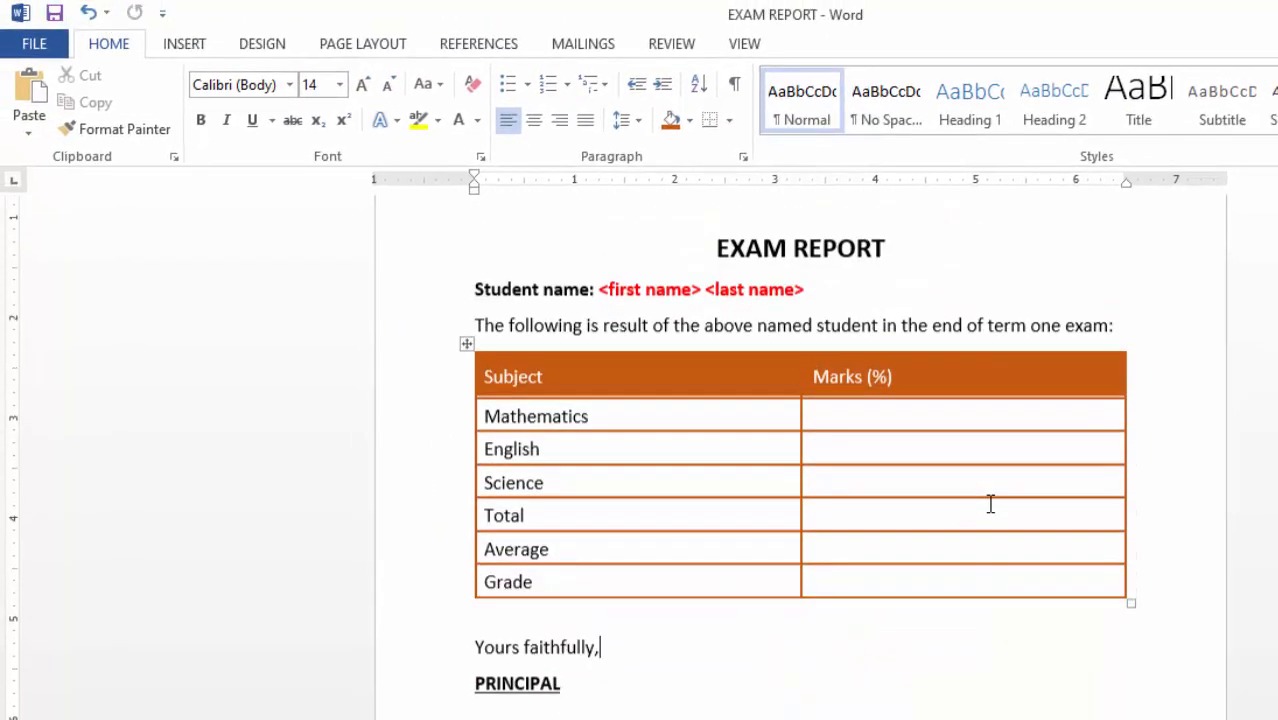
scroll(990, 503, up, 1)
scroll(842, 685, down, 2)
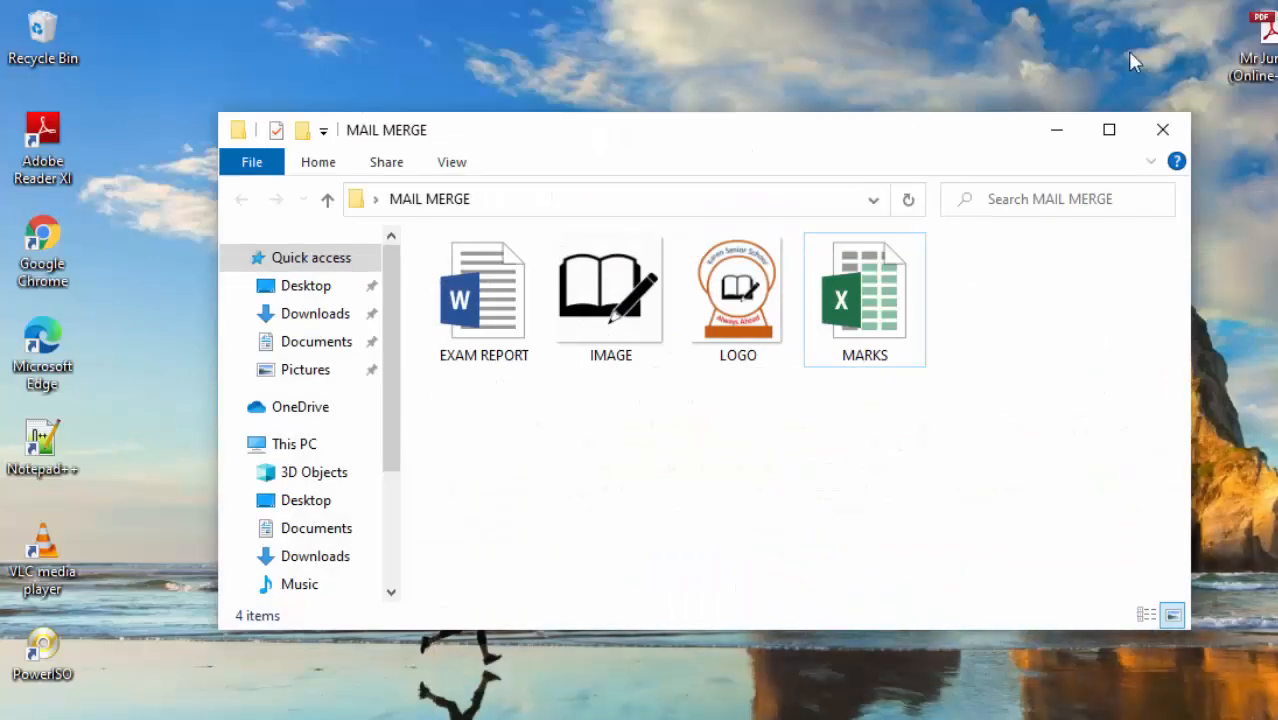
click(886, 308)
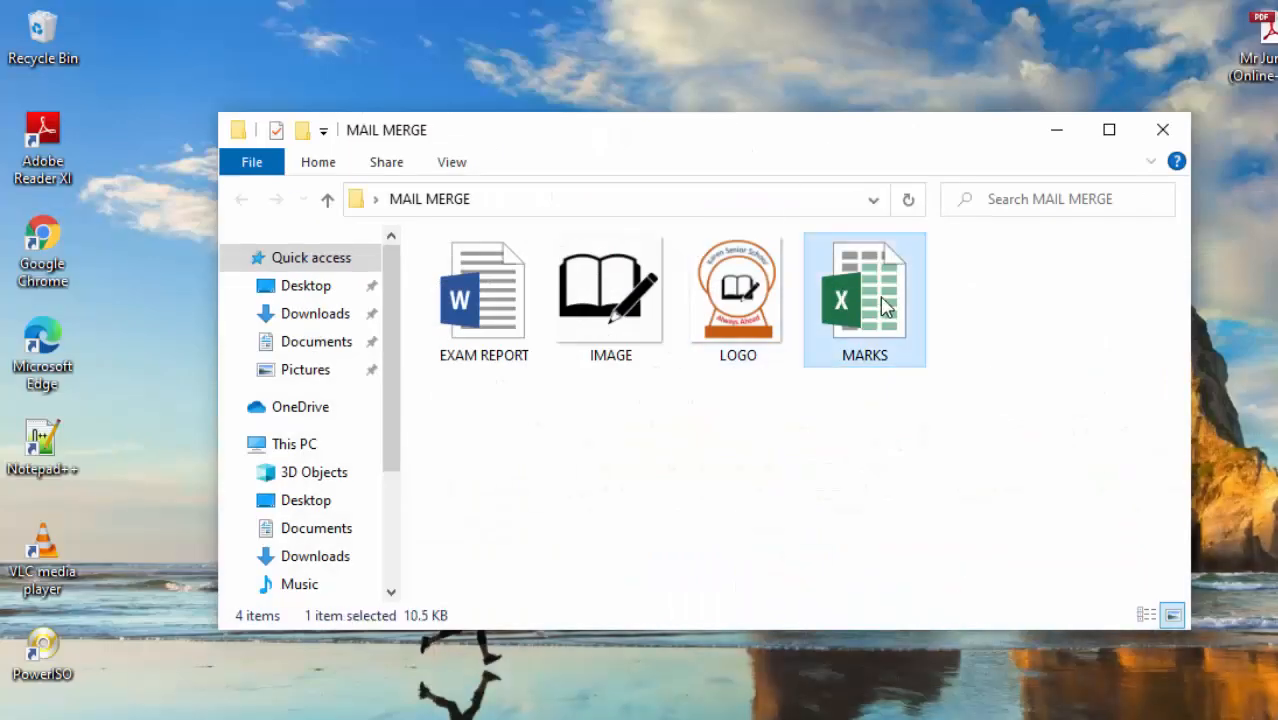
- Open the MARKS workbook and review the student names, marks, averages and Grade formula
double_click(884, 306)
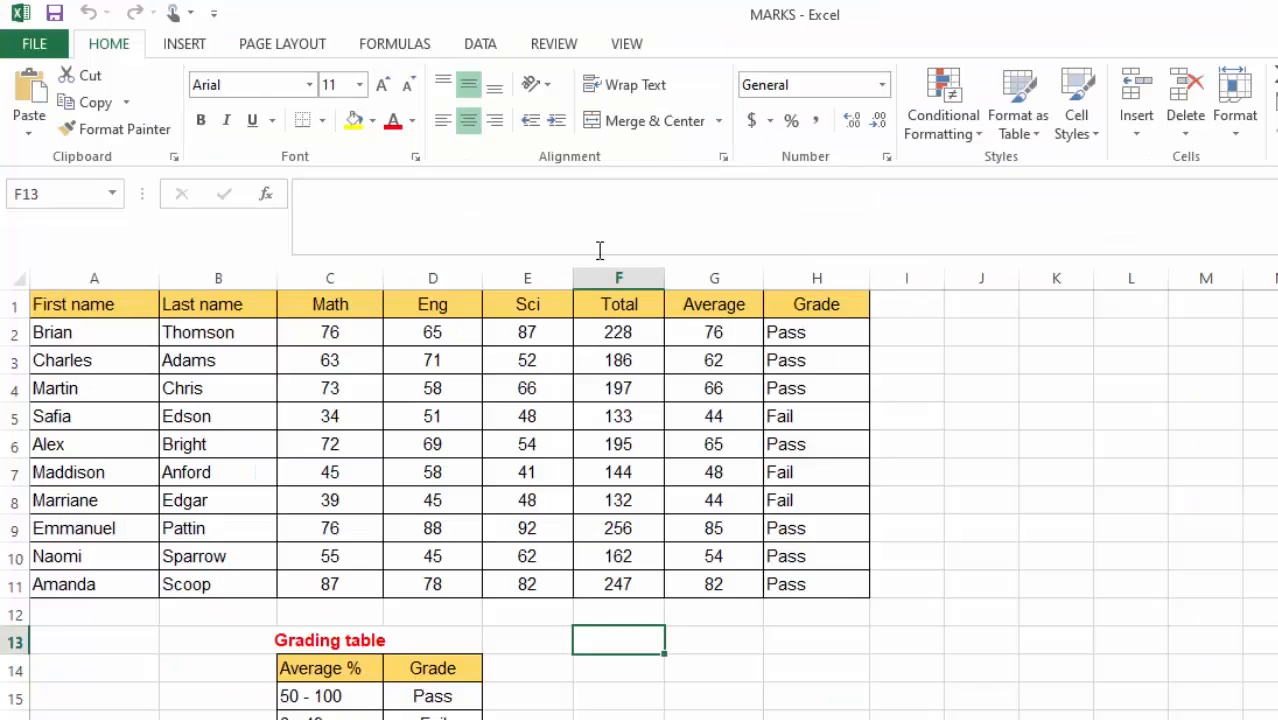
click(90, 334)
click(84, 362)
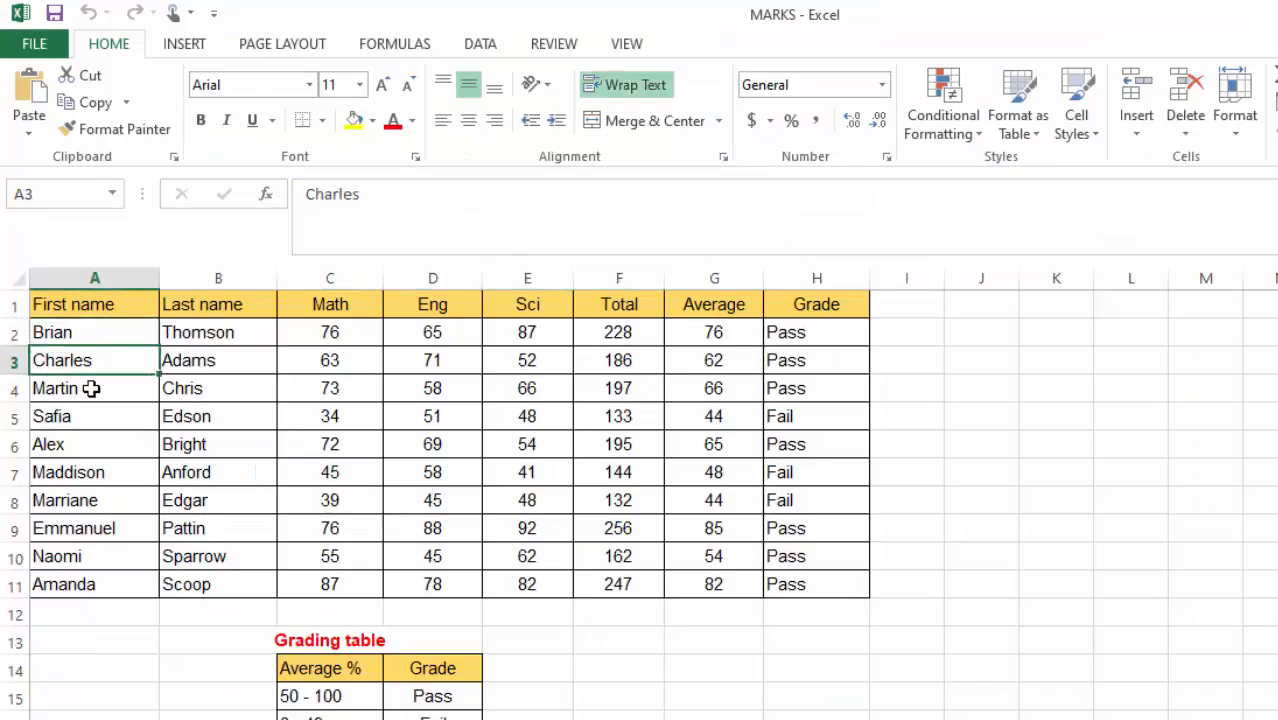
click(90, 389)
click(86, 418)
click(86, 472)
click(64, 585)
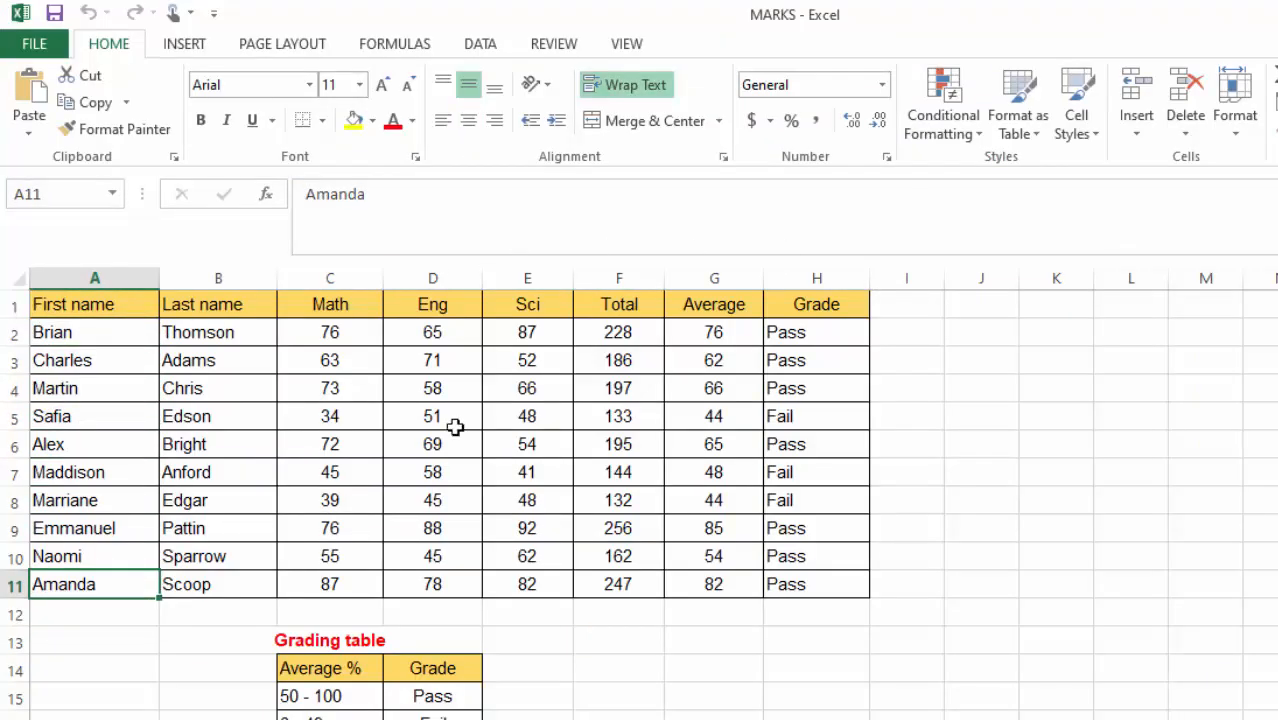
click(559, 353)
click(710, 330)
click(796, 332)
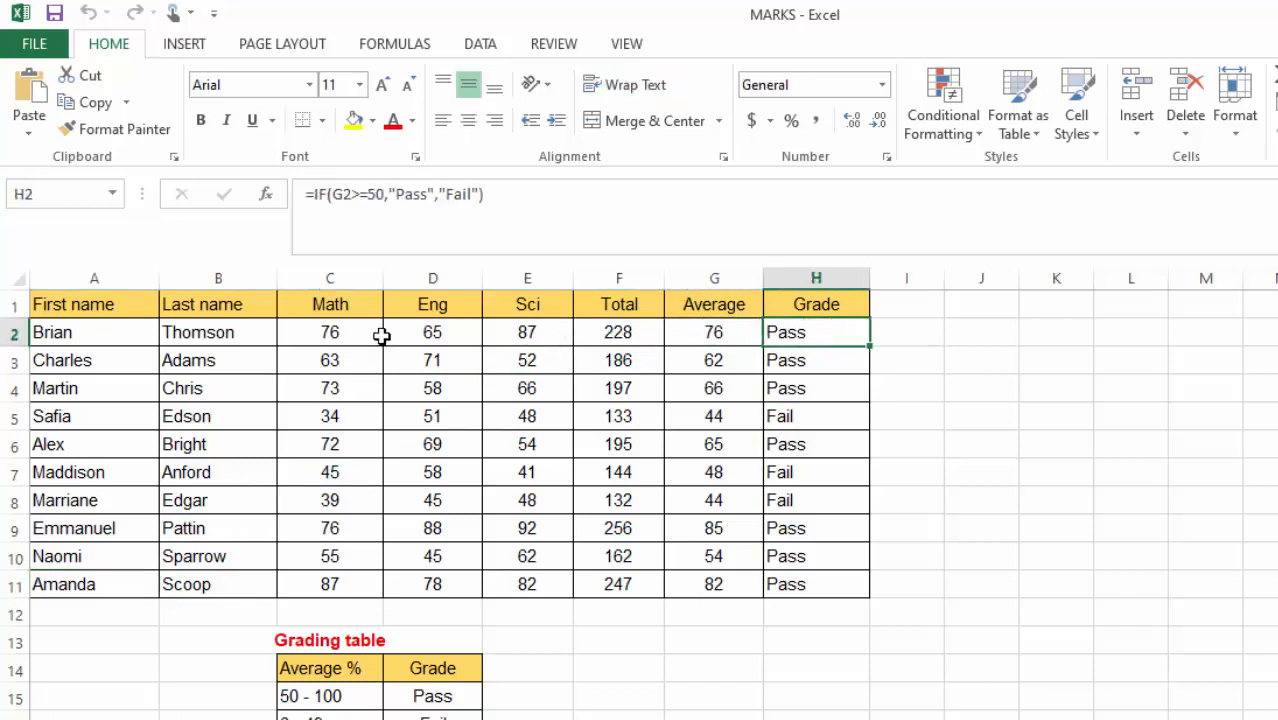
- Save the changes to MARKS and close the workbook
click(12, 332)
click(20, 361)
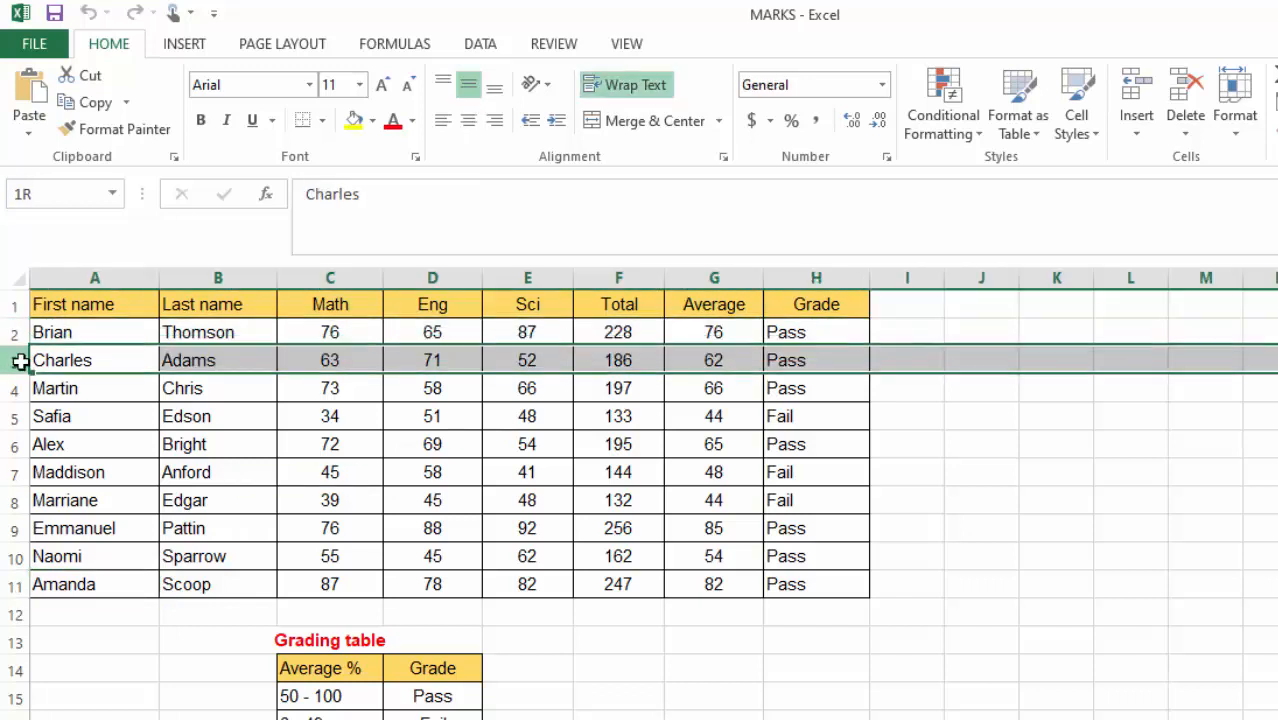
click(996, 468)
key(ctrl+w)
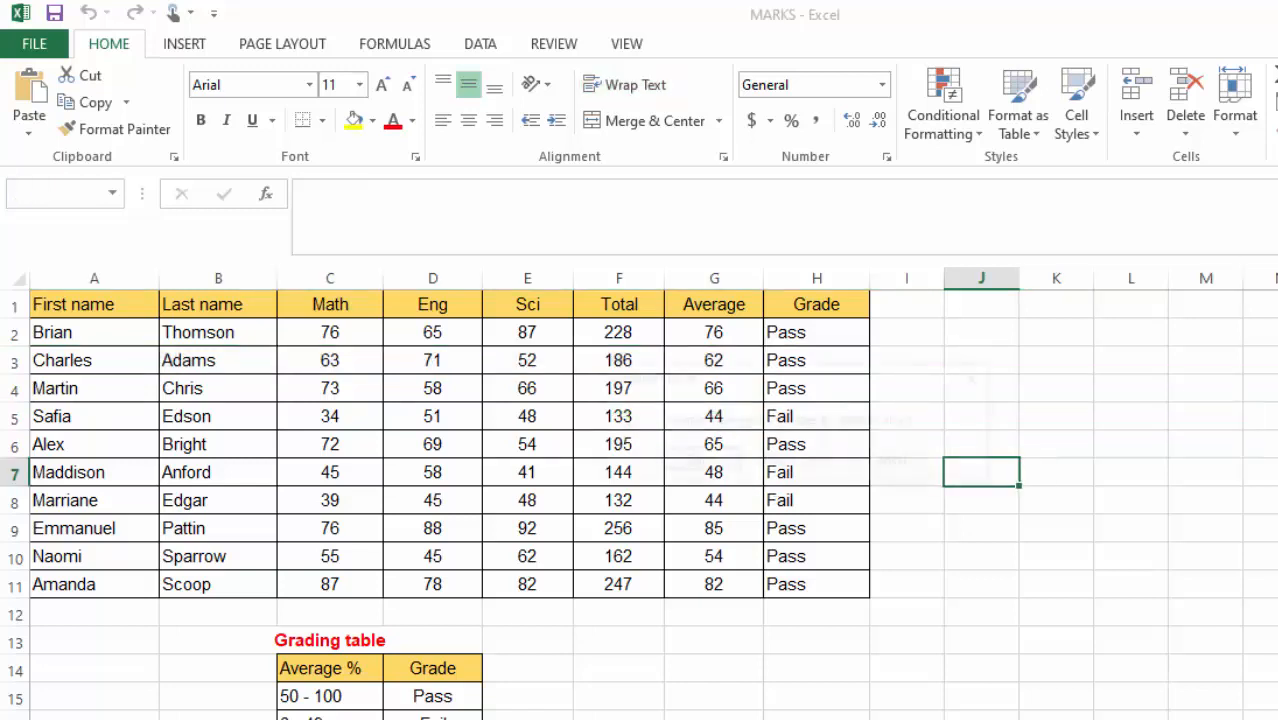
click(690, 459)
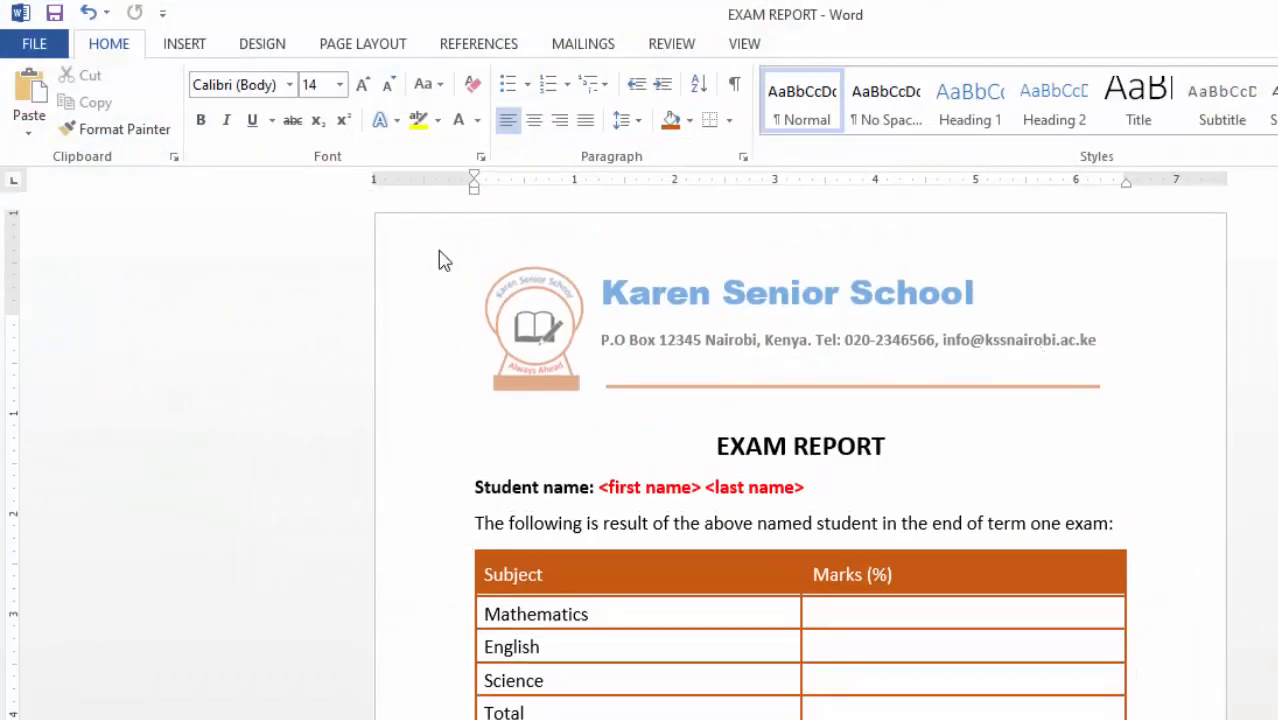
- Show the Start Mail Merge dropdown on the MAILINGS tab for the EXAM REPORT letter
scroll(642, 490, down, 2)
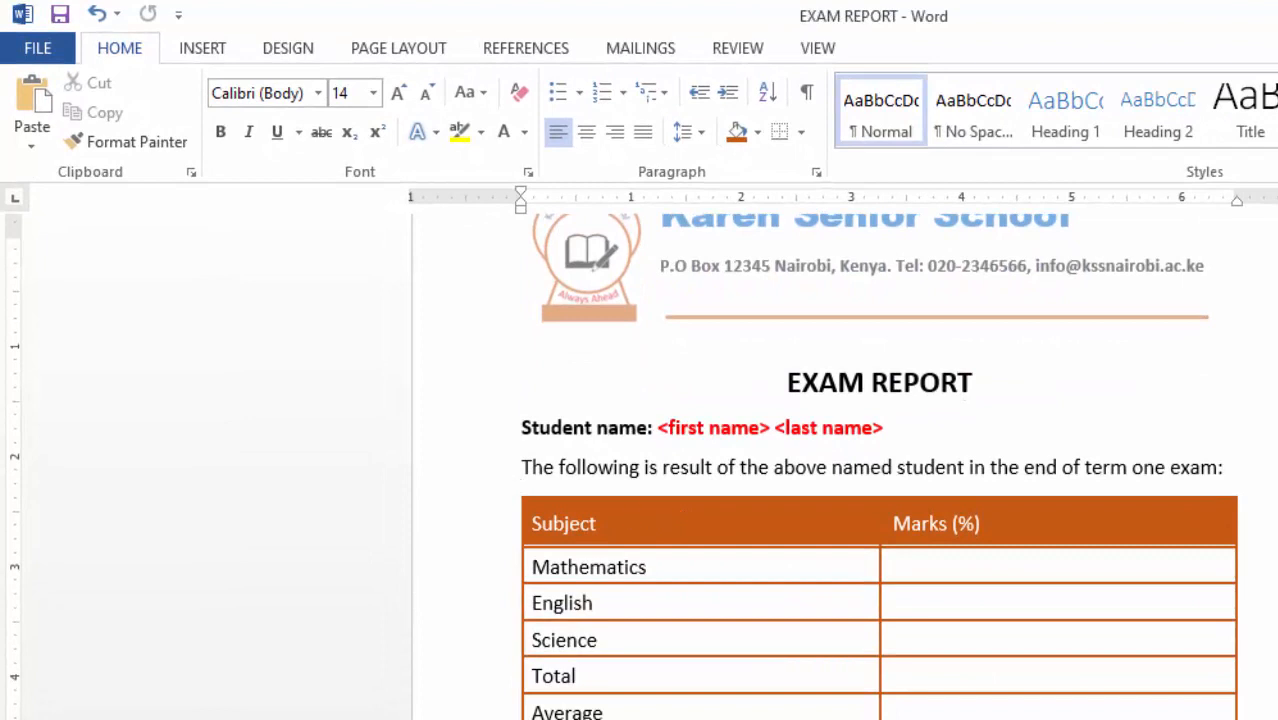
scroll(814, 561, down, 1)
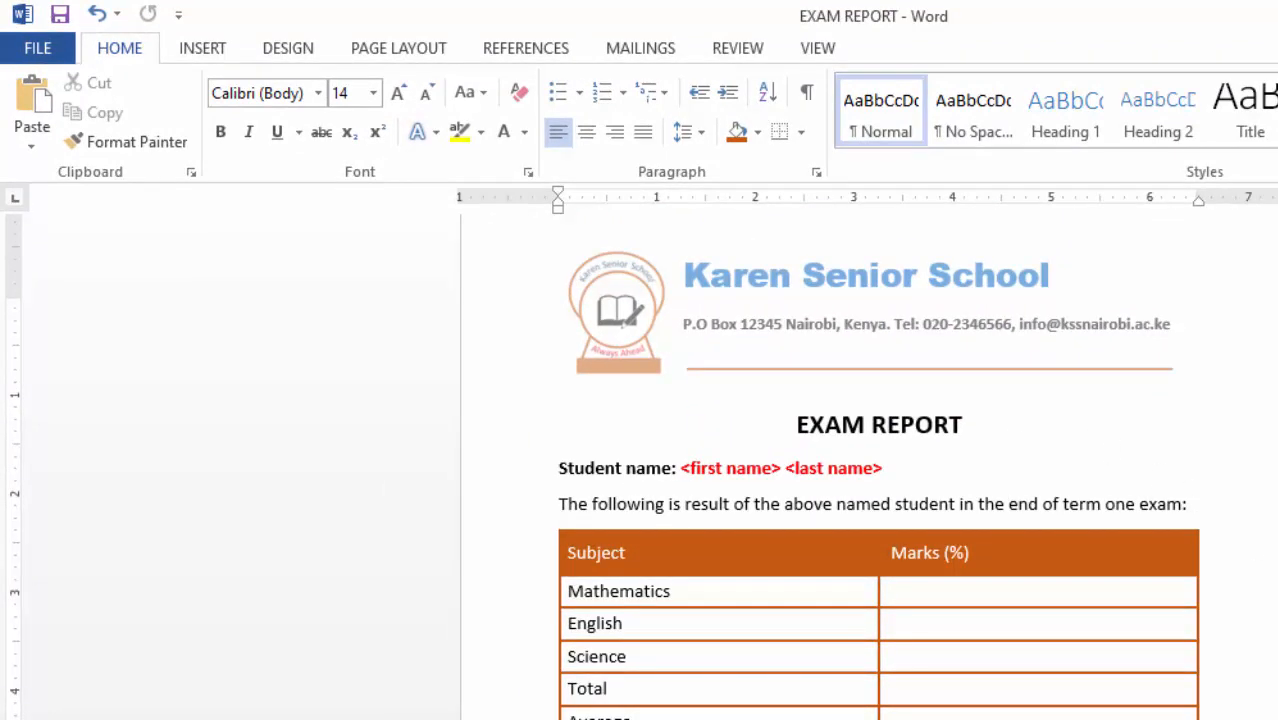
scroll(1004, 411, up, 1)
scroll(998, 431, down, 2)
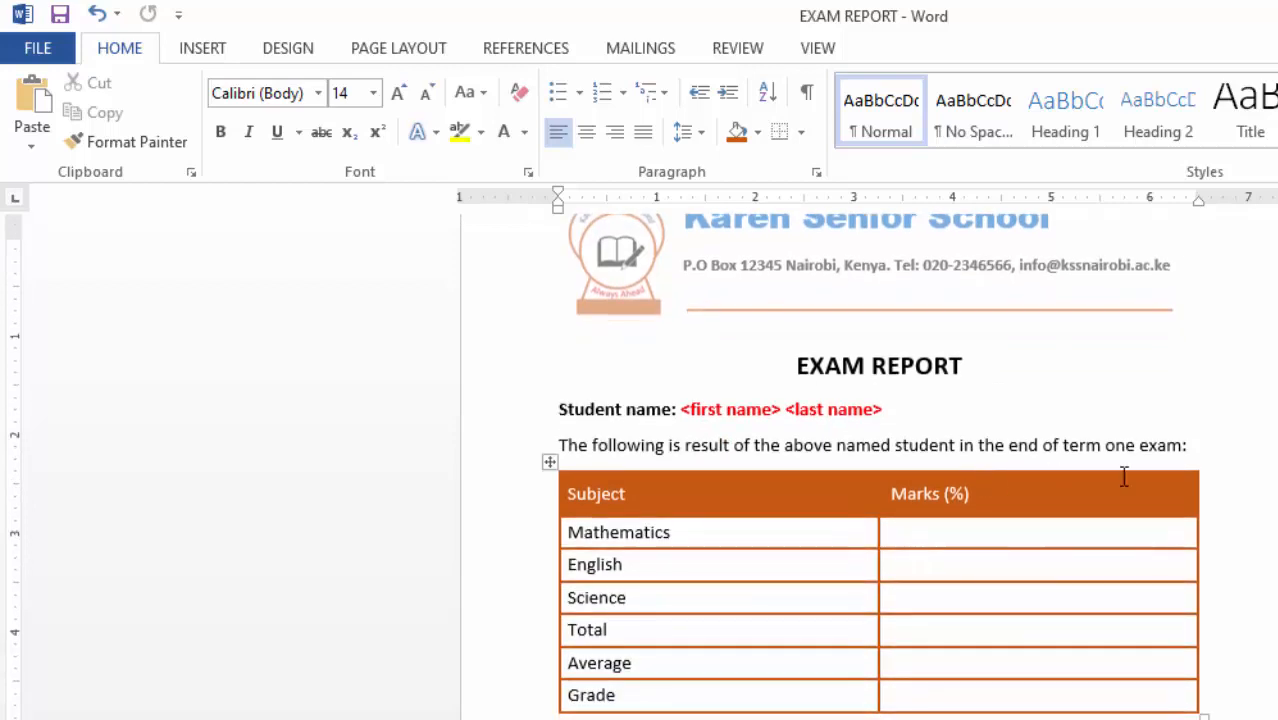
scroll(1175, 497, up, 2)
scroll(1166, 499, down, 1)
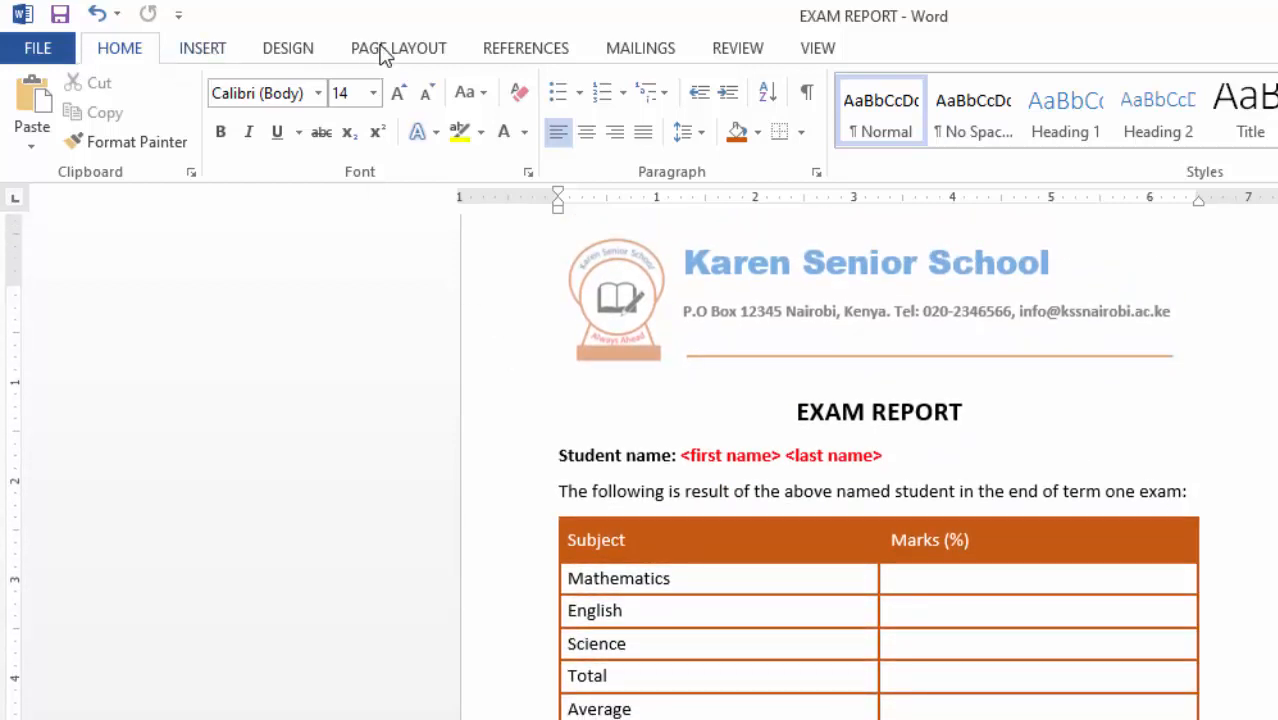
click(645, 52)
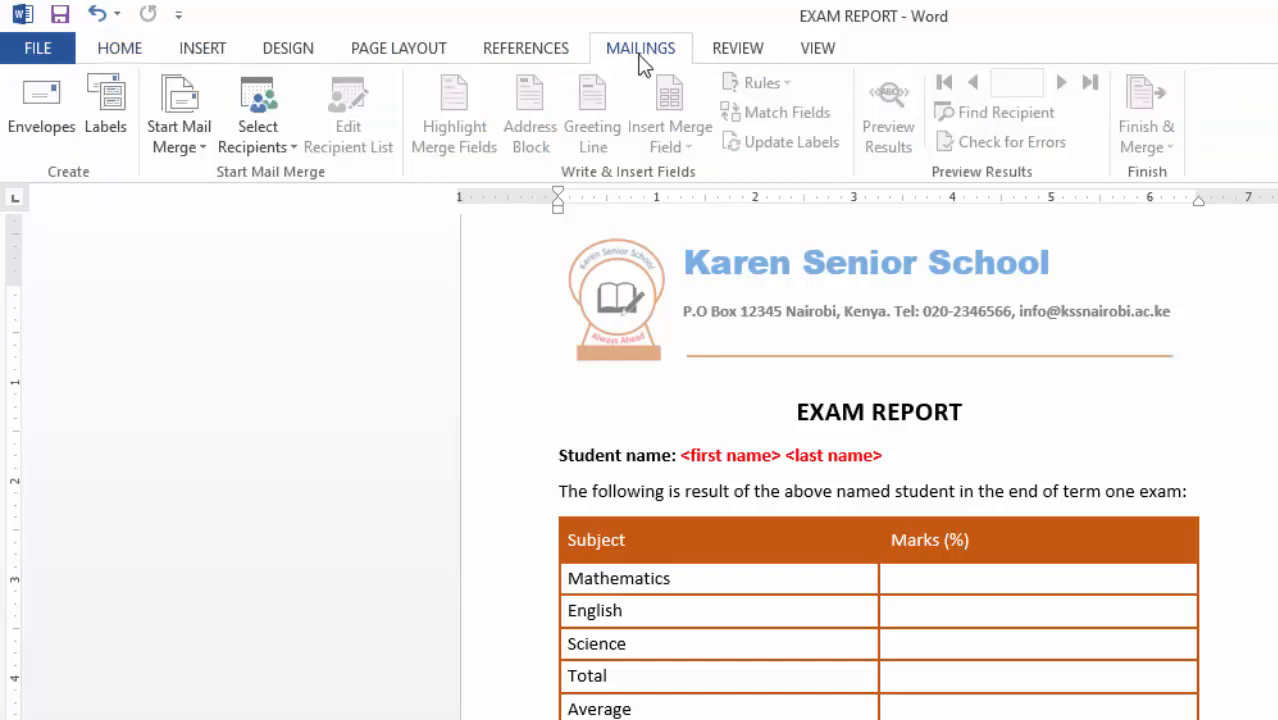
click(192, 148)
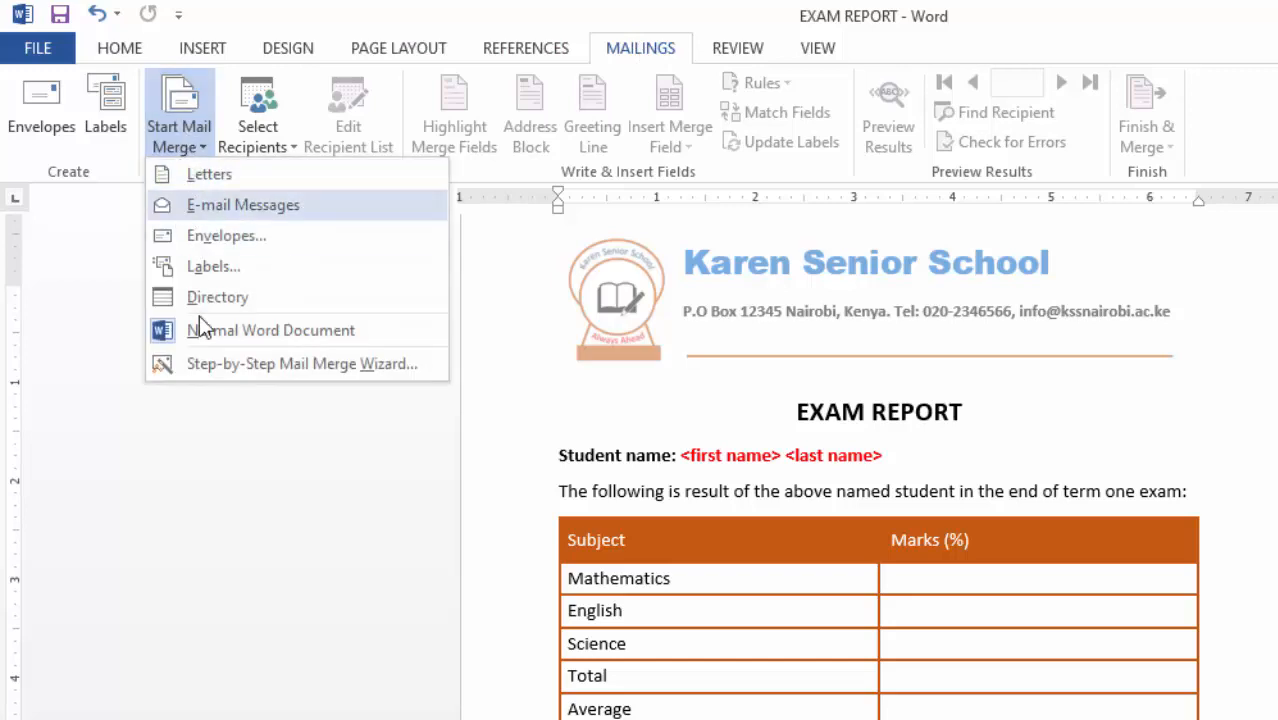
- Run the Step-by-Step Mail Merge Wizard through to browsing for an existing recipient list
click(272, 370)
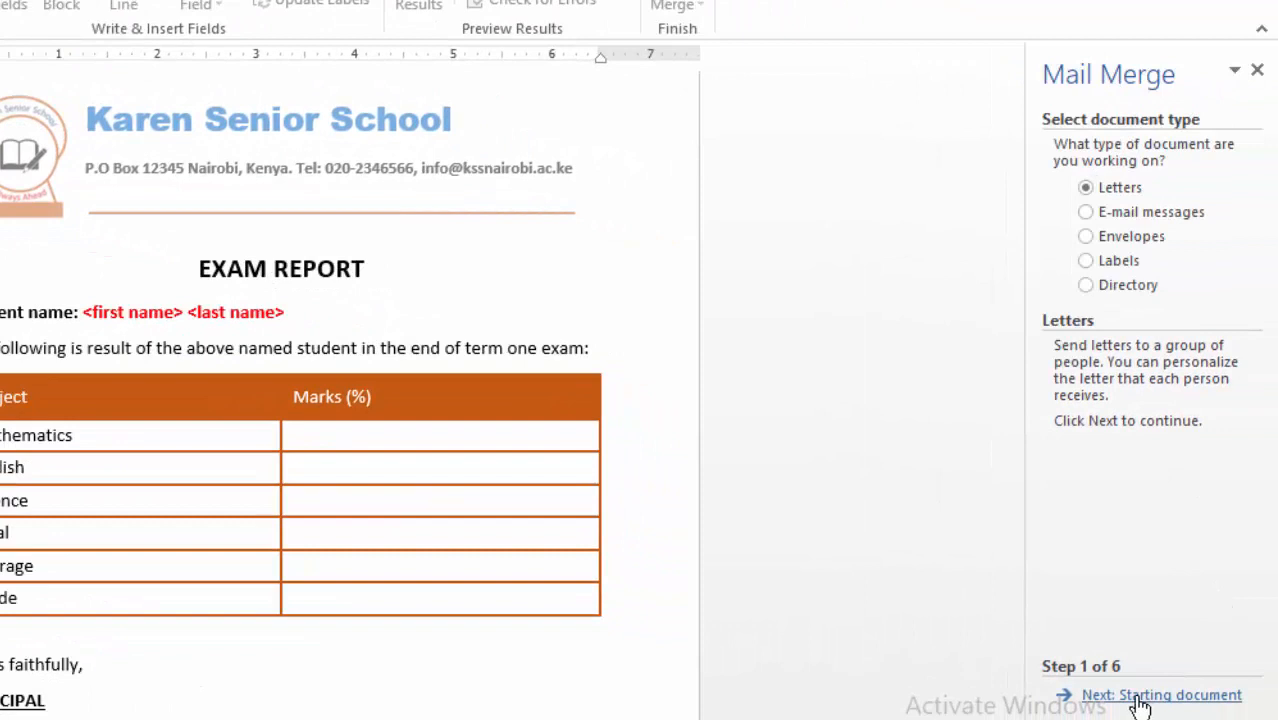
click(1140, 705)
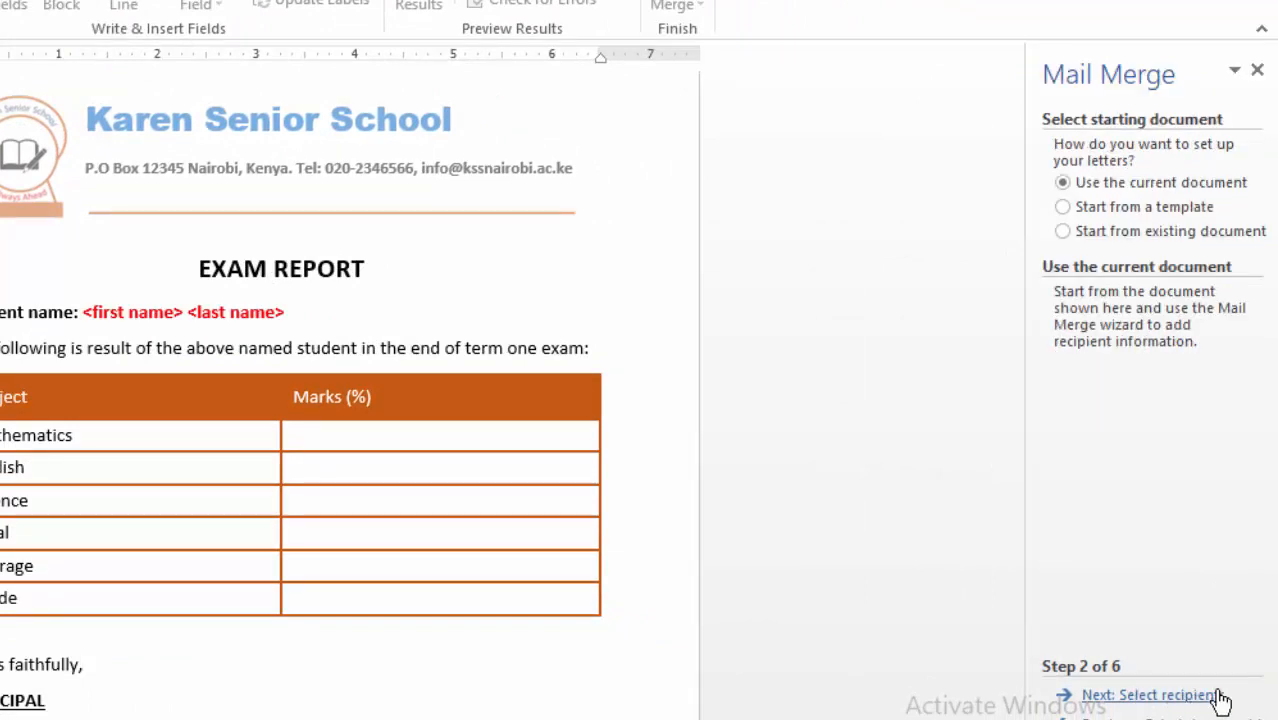
click(1145, 700)
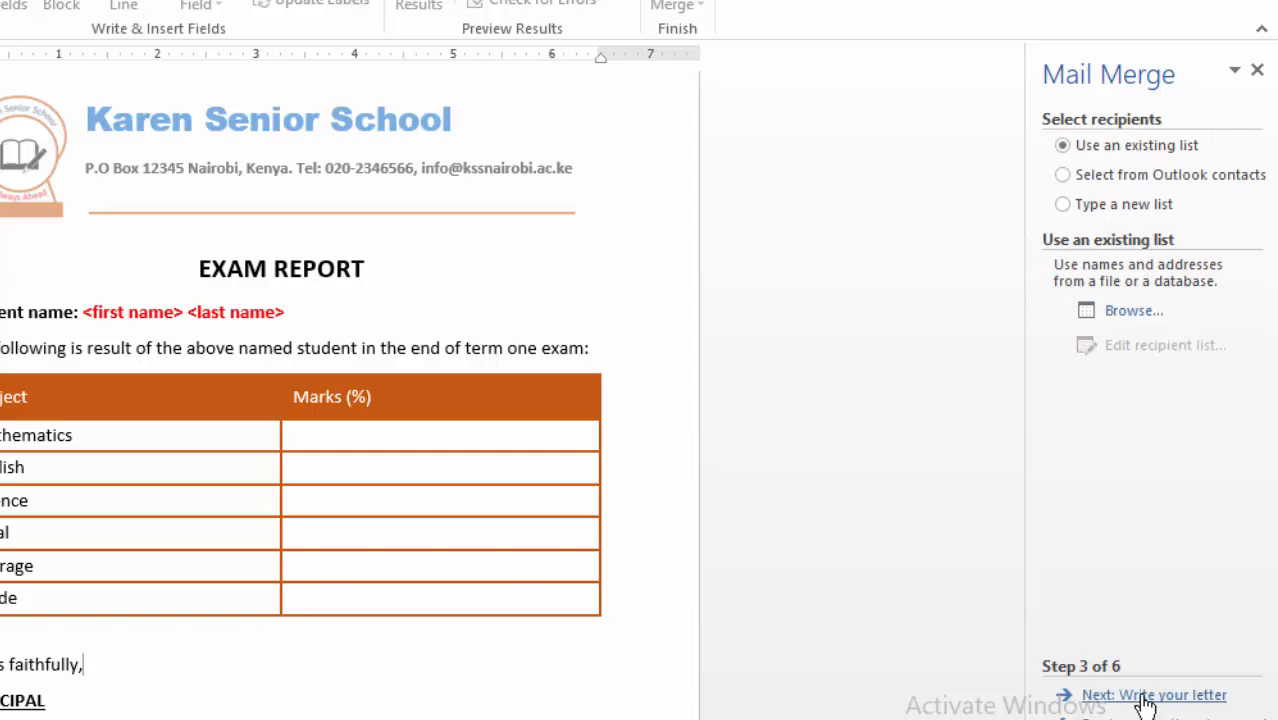
click(1134, 312)
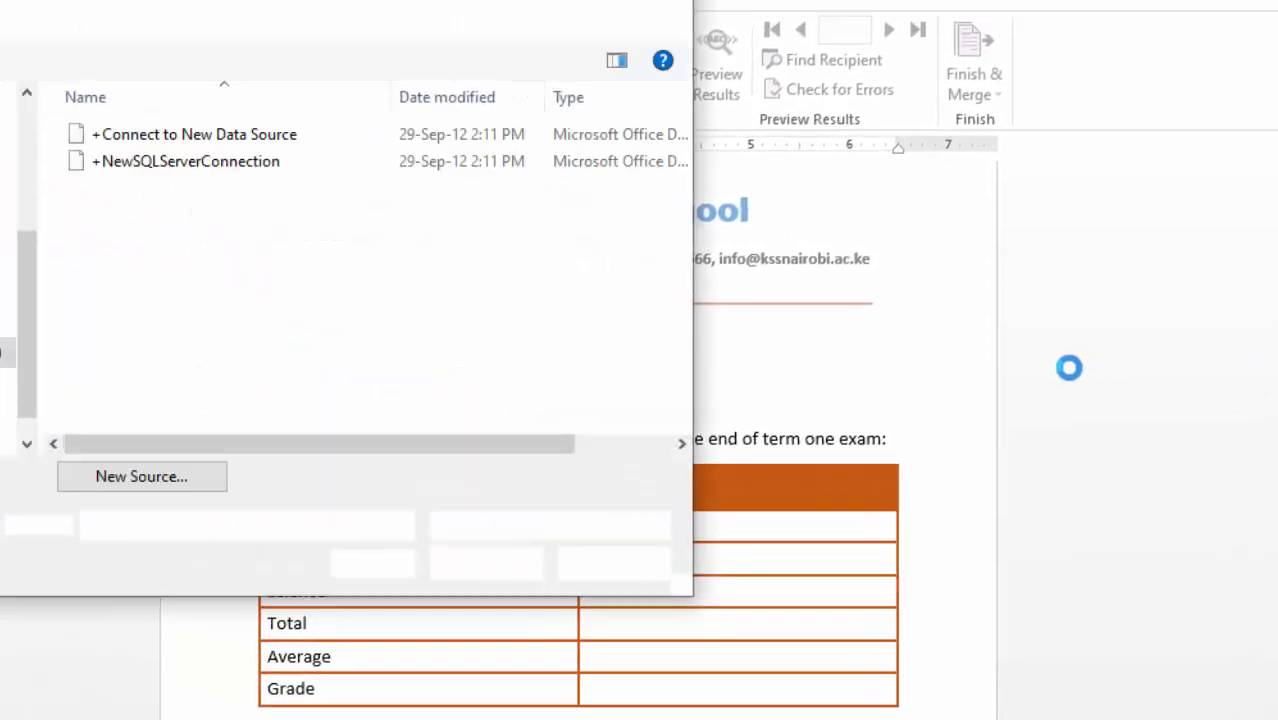
- Choose Desktop > MAIL MERGE > MARKS as the data source and confirm the Sheet1$ table
drag(408, 4, 622, 84)
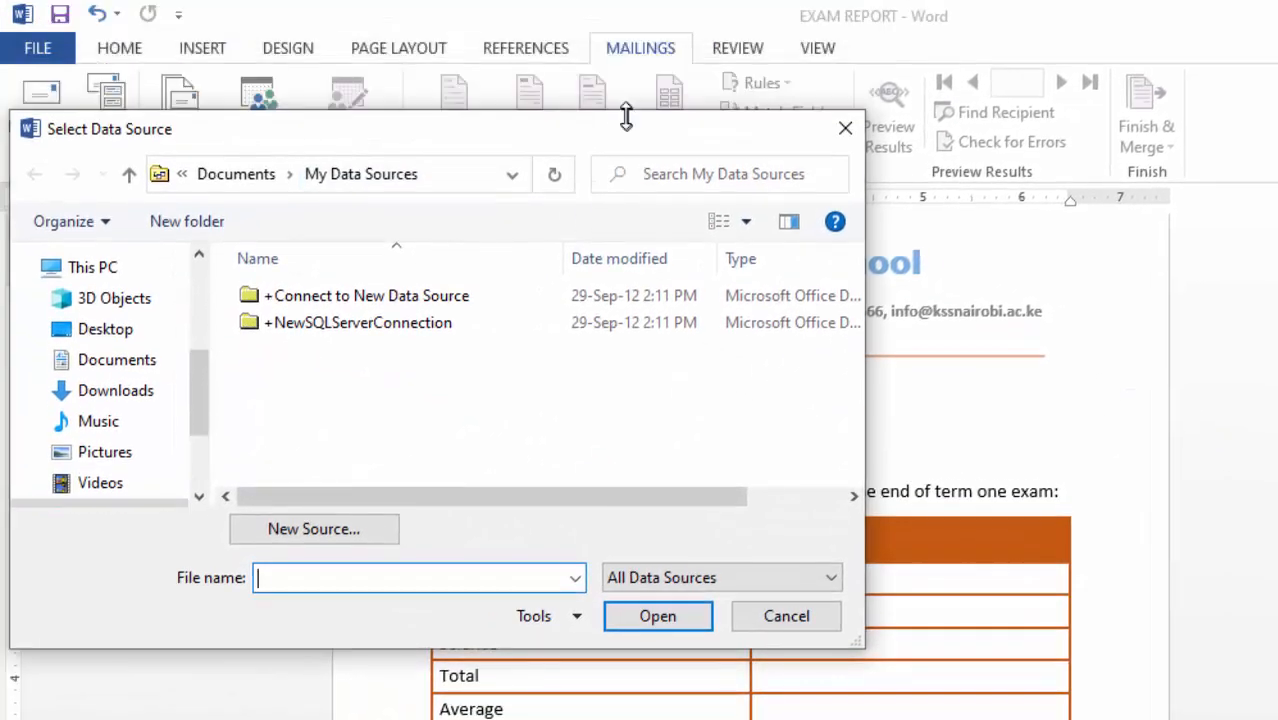
click(128, 308)
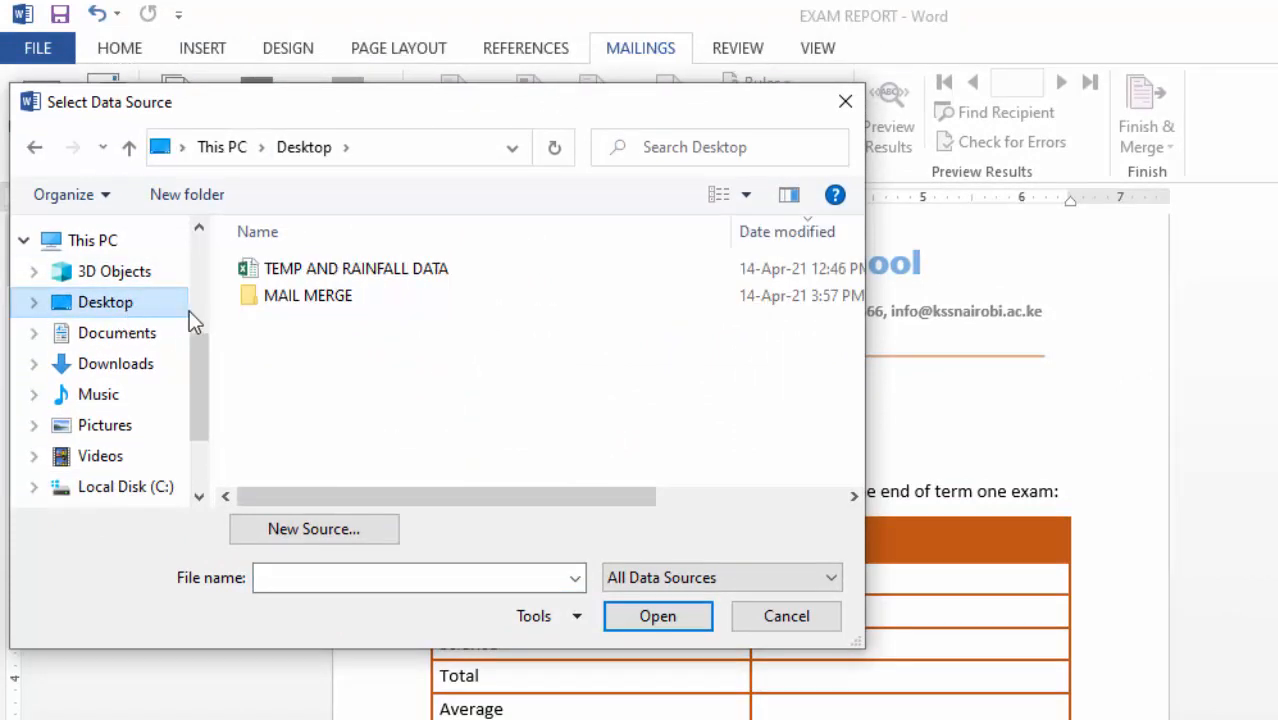
double_click(325, 296)
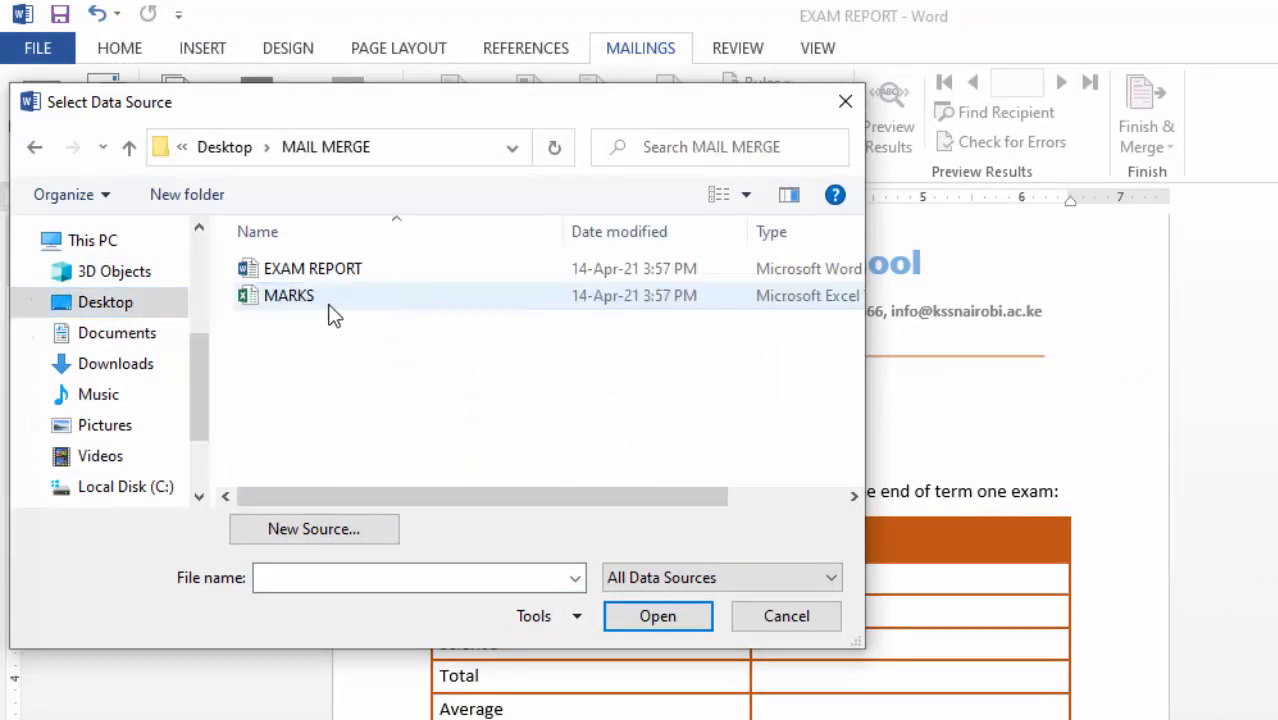
click(302, 298)
click(658, 616)
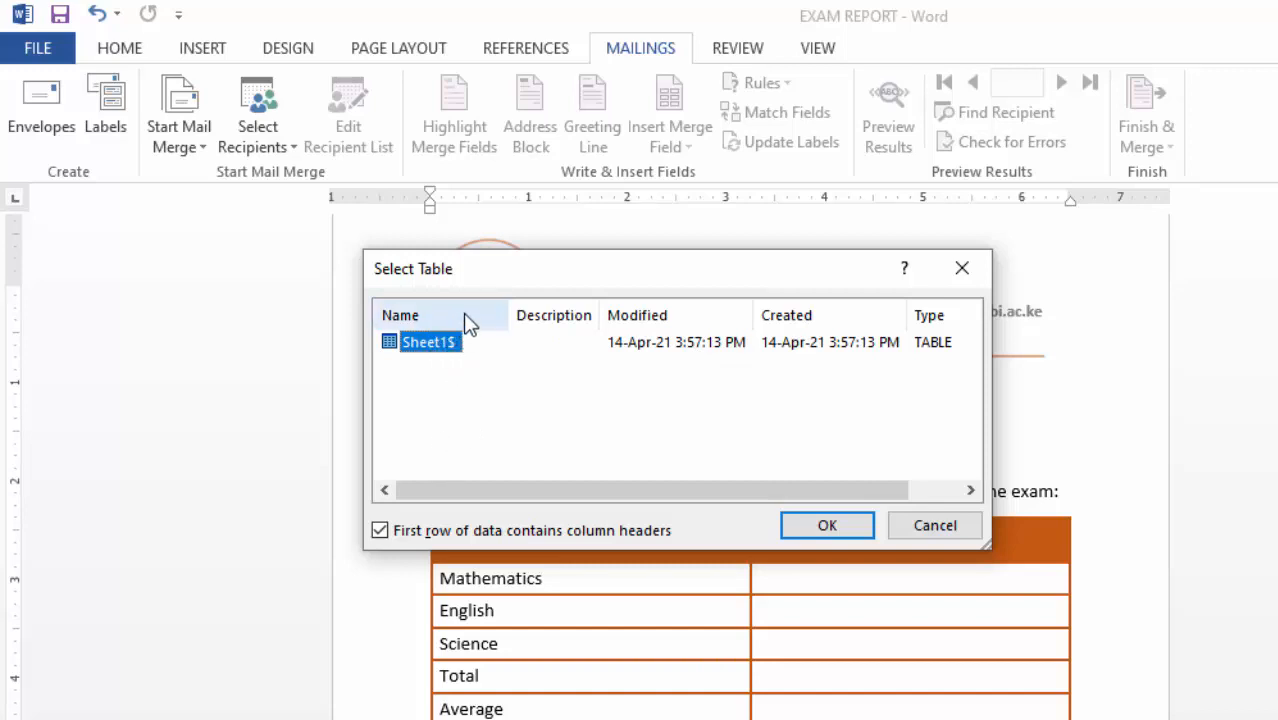
click(823, 530)
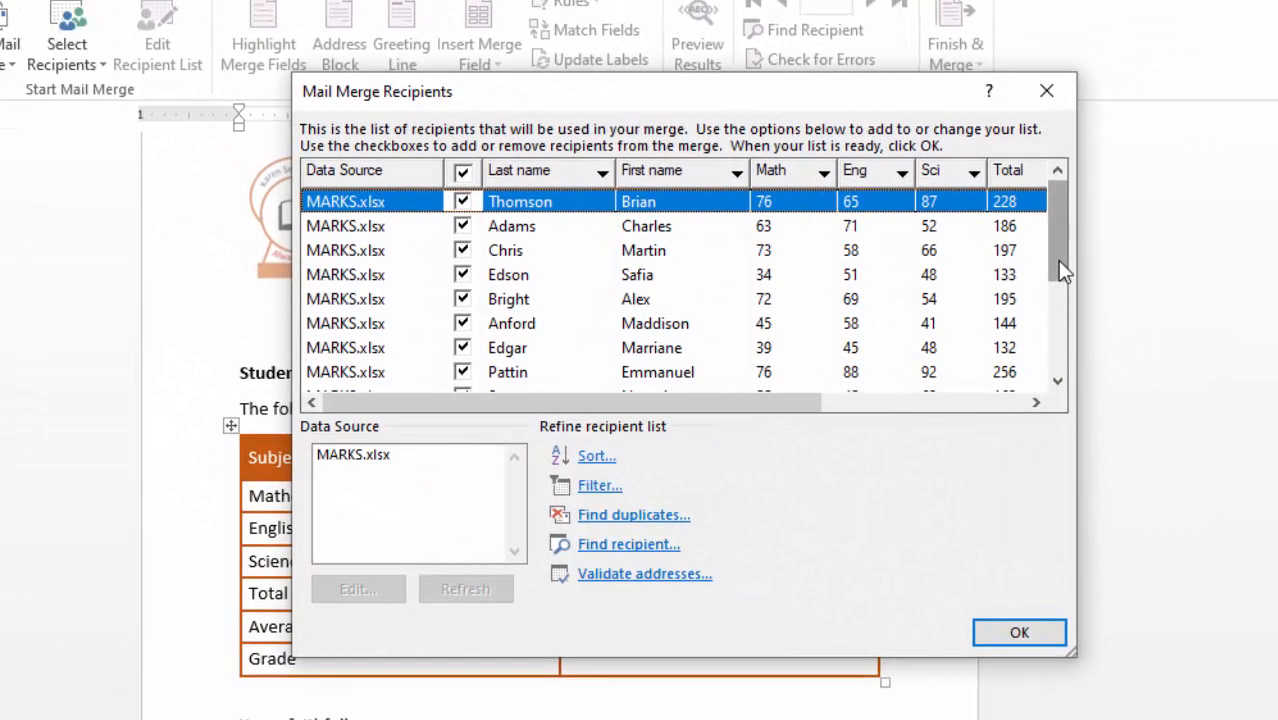
- Untick the five blank rows below Scoop in Mail Merge Recipients and accept the list
drag(1057, 259, 1057, 269)
drag(1057, 269, 1063, 334)
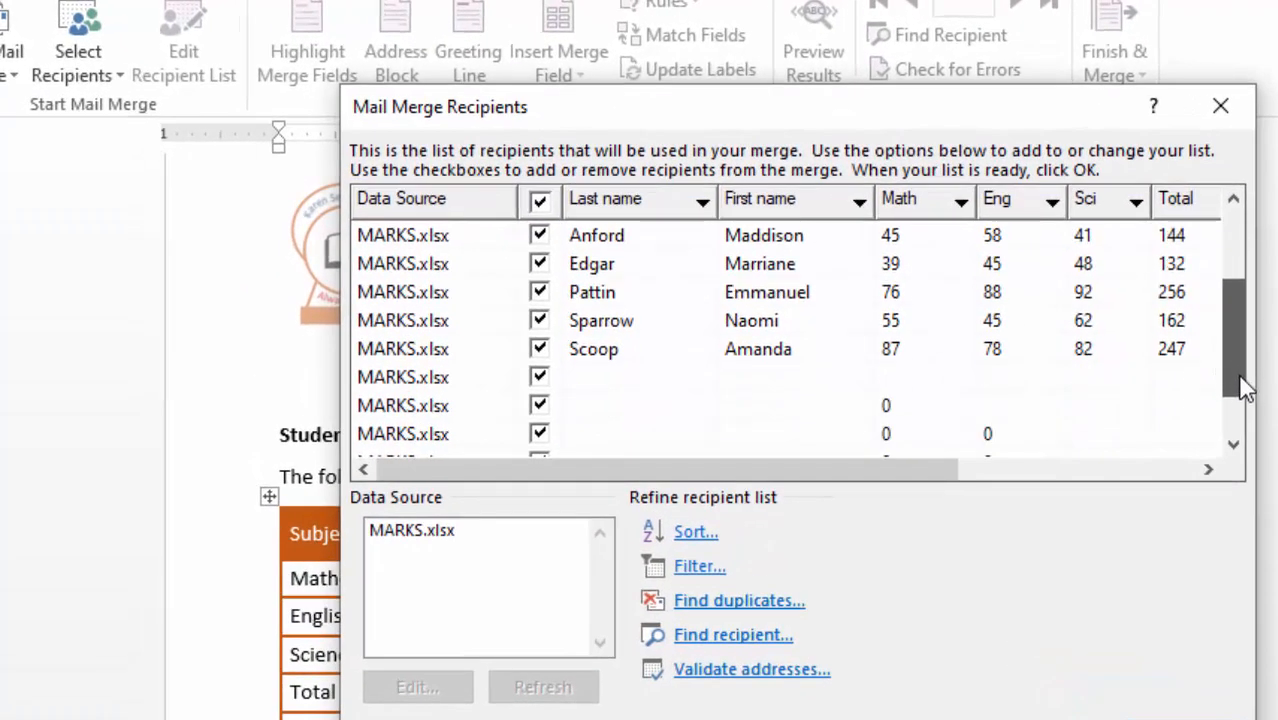
drag(1245, 390, 1238, 408)
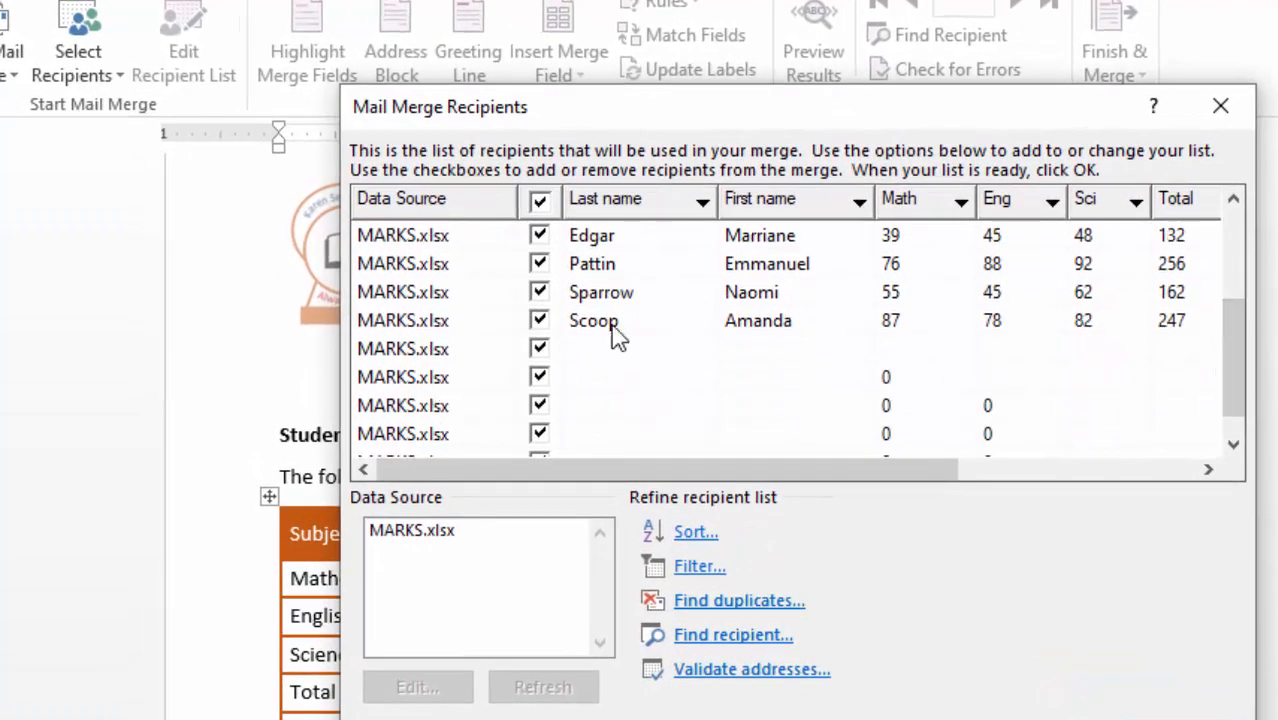
click(539, 349)
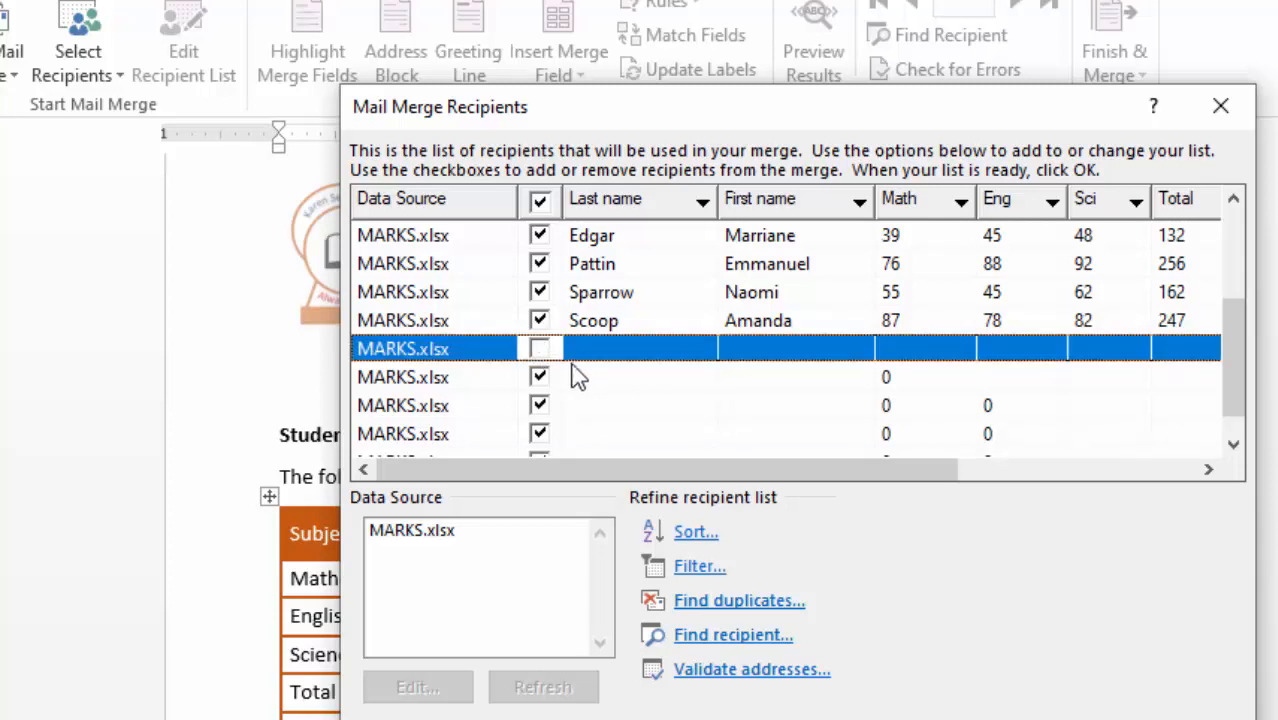
click(539, 377)
click(539, 405)
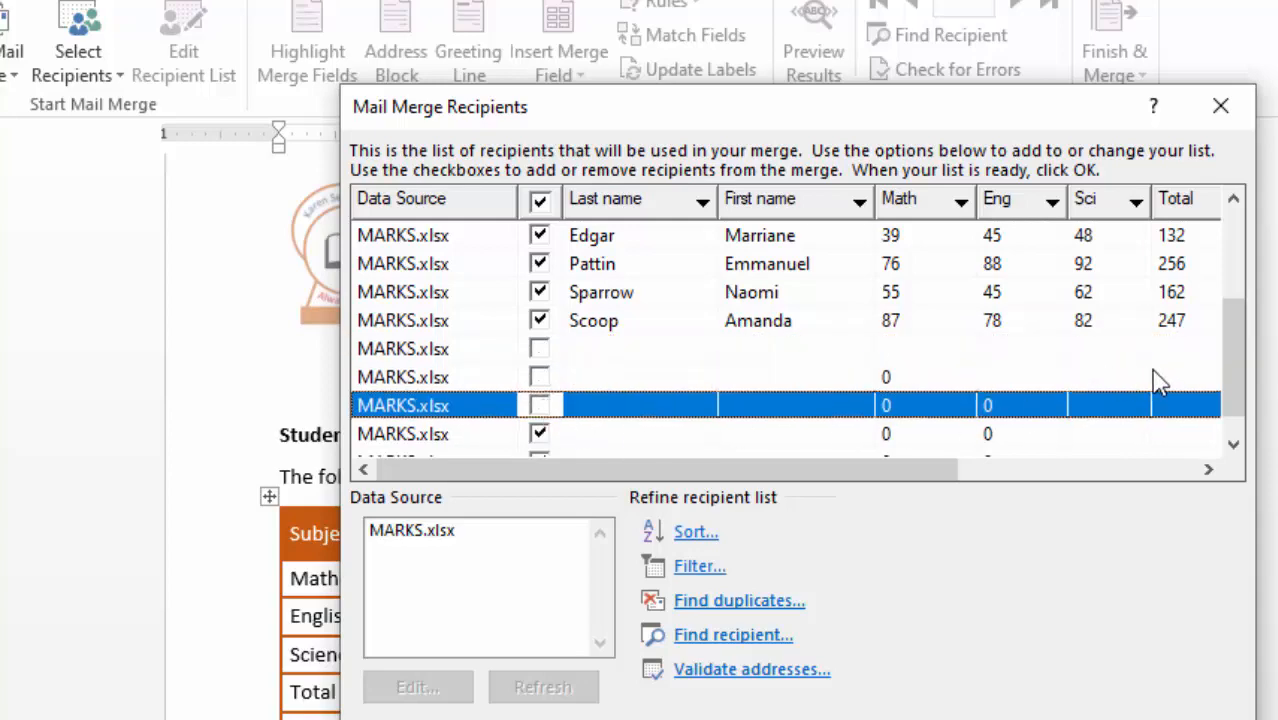
scroll(1237, 345, down, 1)
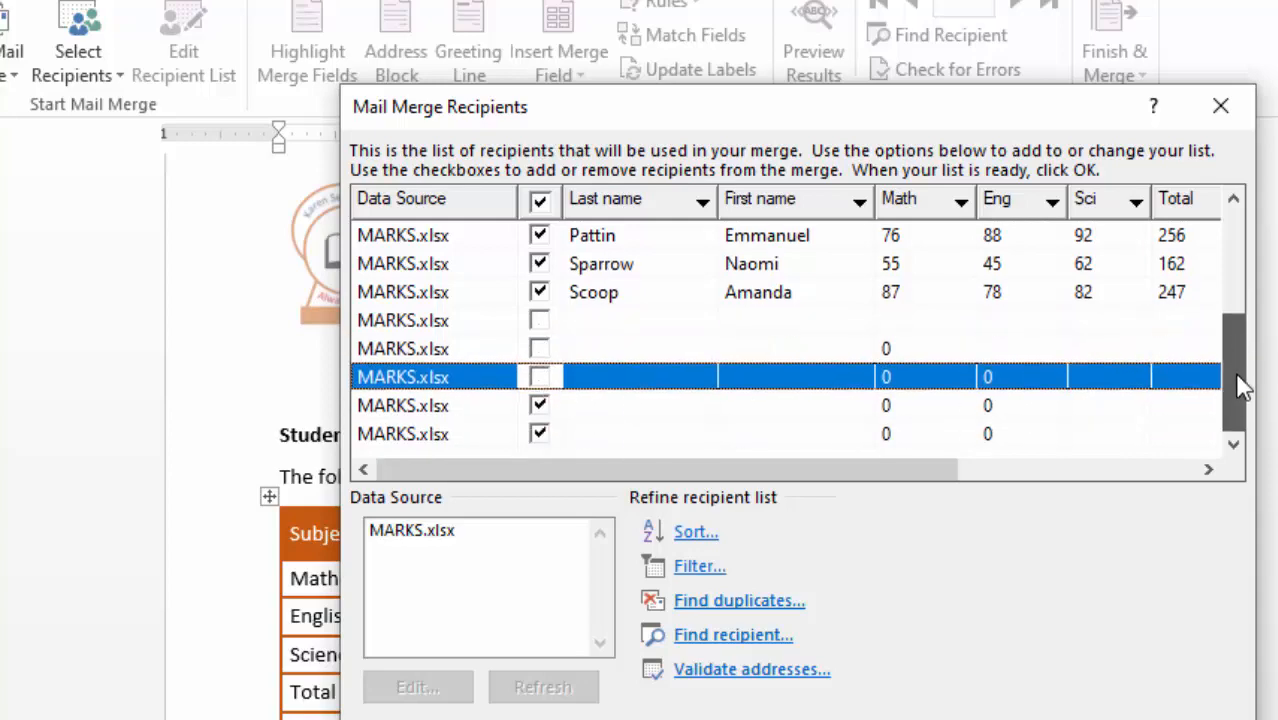
click(539, 405)
click(539, 432)
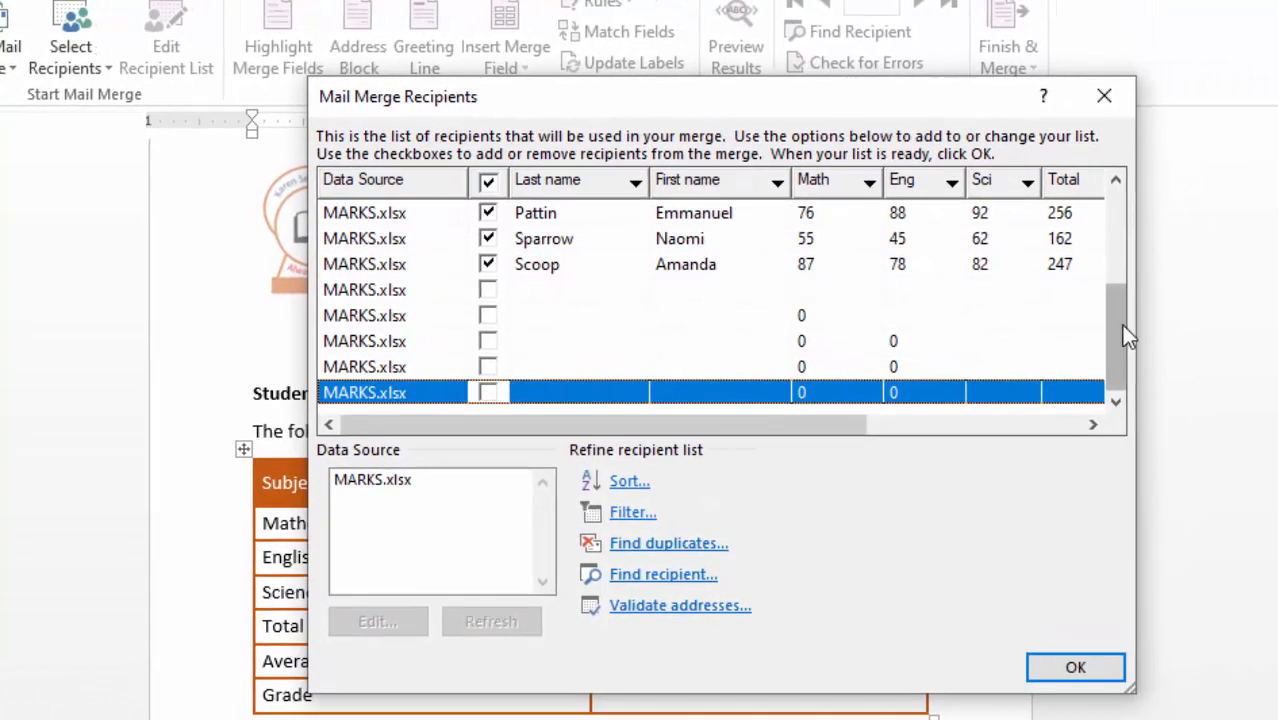
drag(1120, 326, 1129, 235)
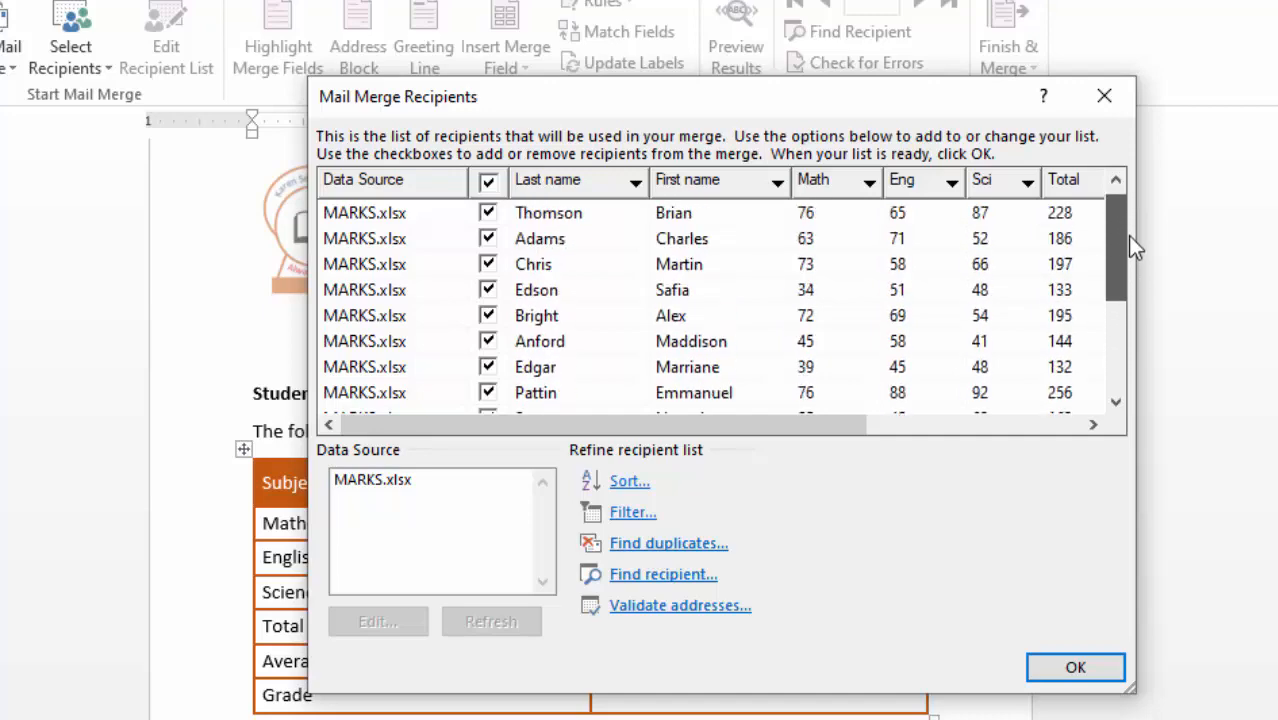
click(1073, 670)
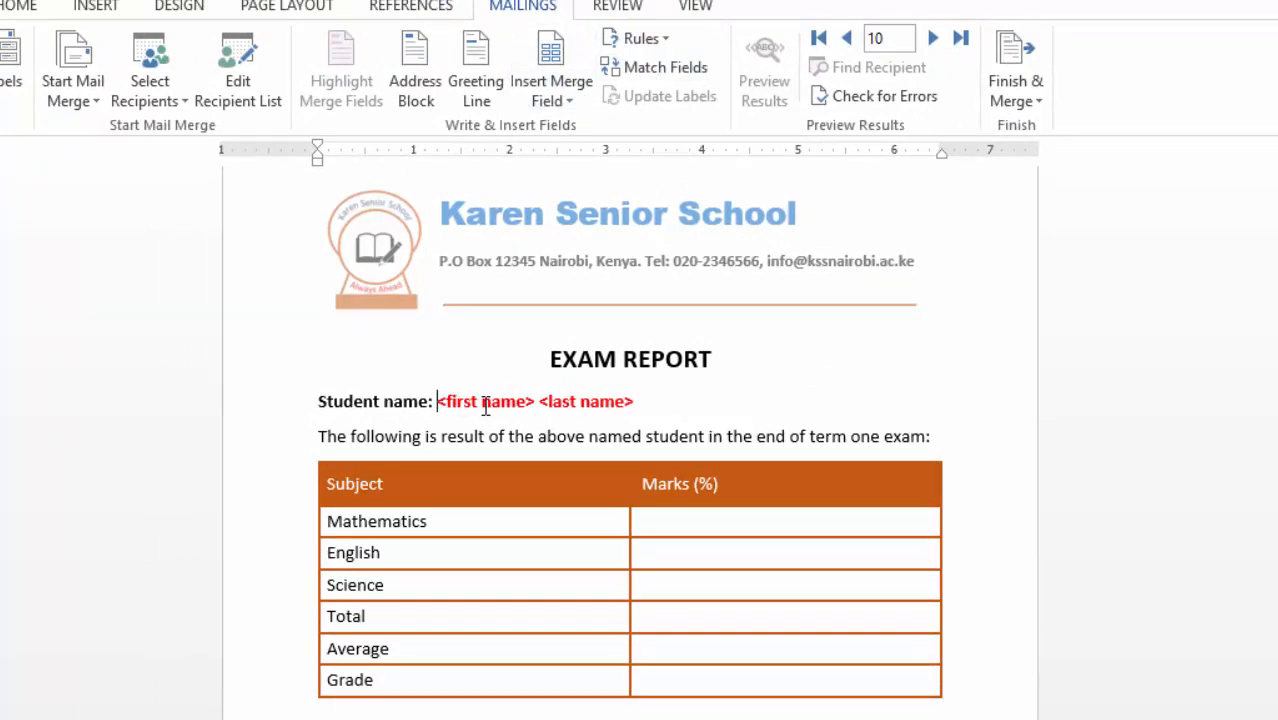
- Swap the <first name> and <last name> placeholders for «First_name» and «Last_name» fields
drag(485, 405, 536, 401)
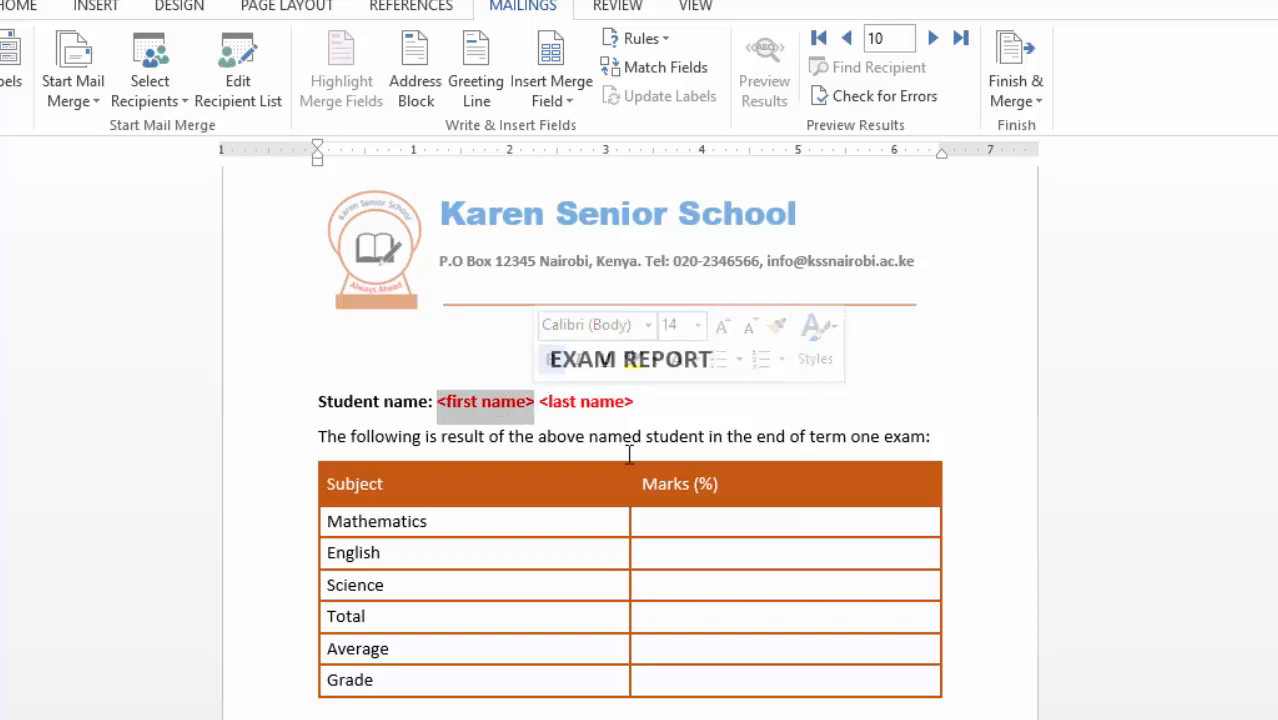
click(570, 104)
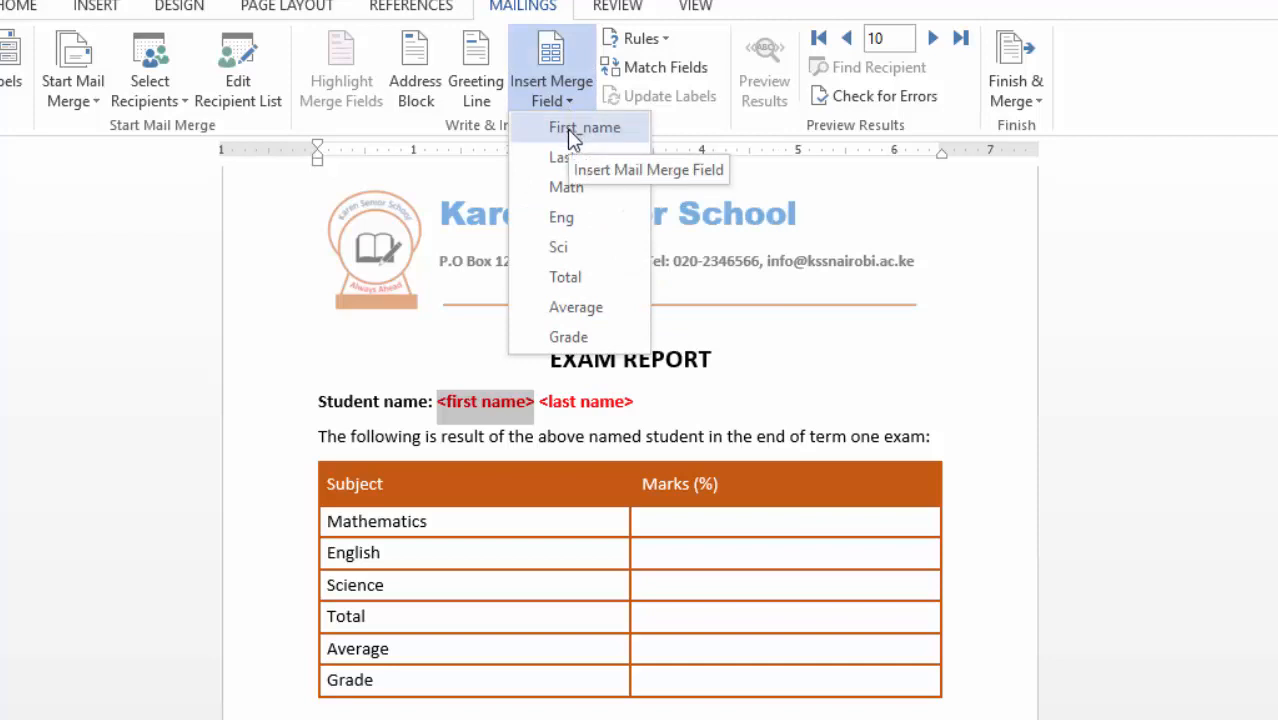
click(567, 129)
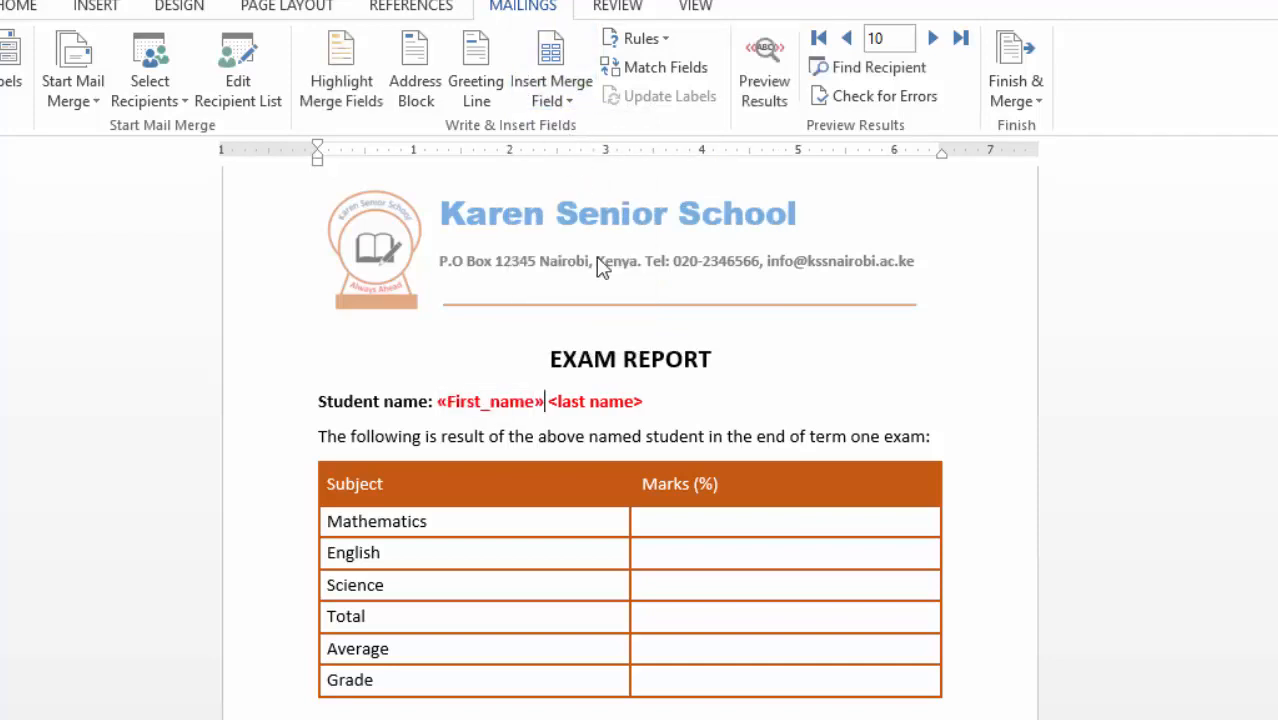
drag(549, 401, 645, 401)
click(569, 104)
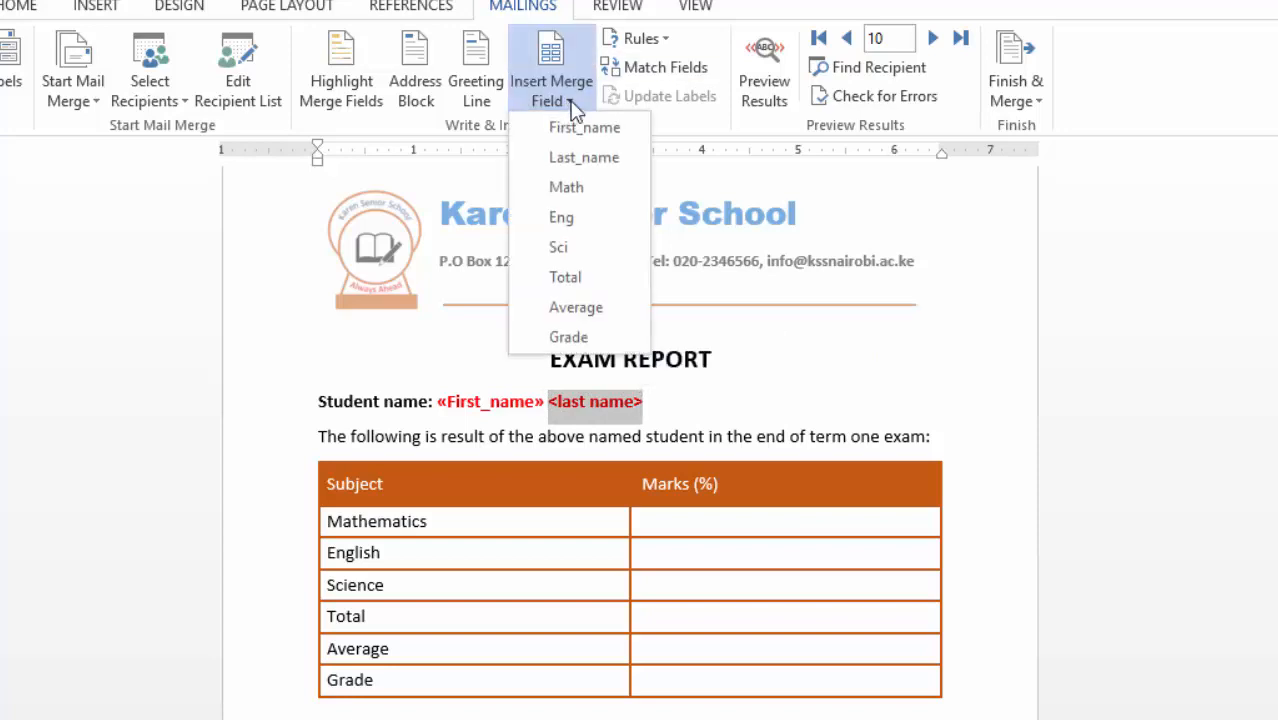
click(573, 156)
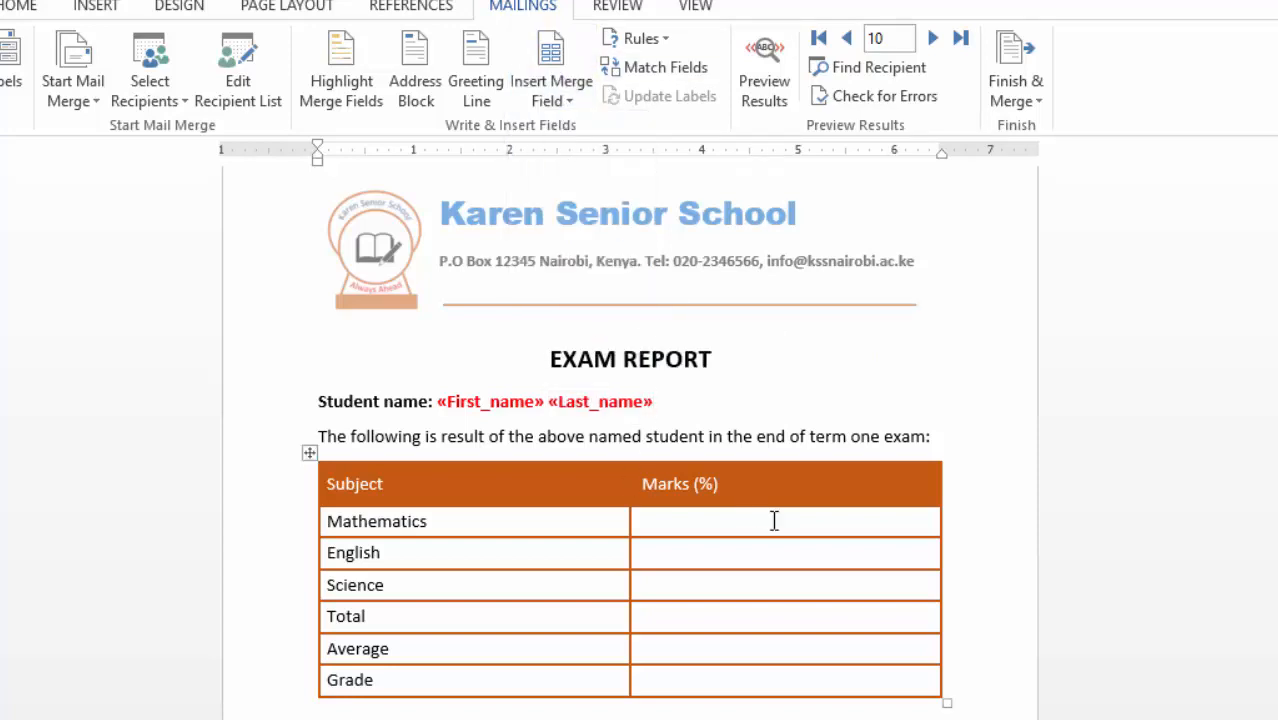
- Insert the Math, Eng and Sci merge fields into the Mathematics, English and Science marks cells
click(668, 519)
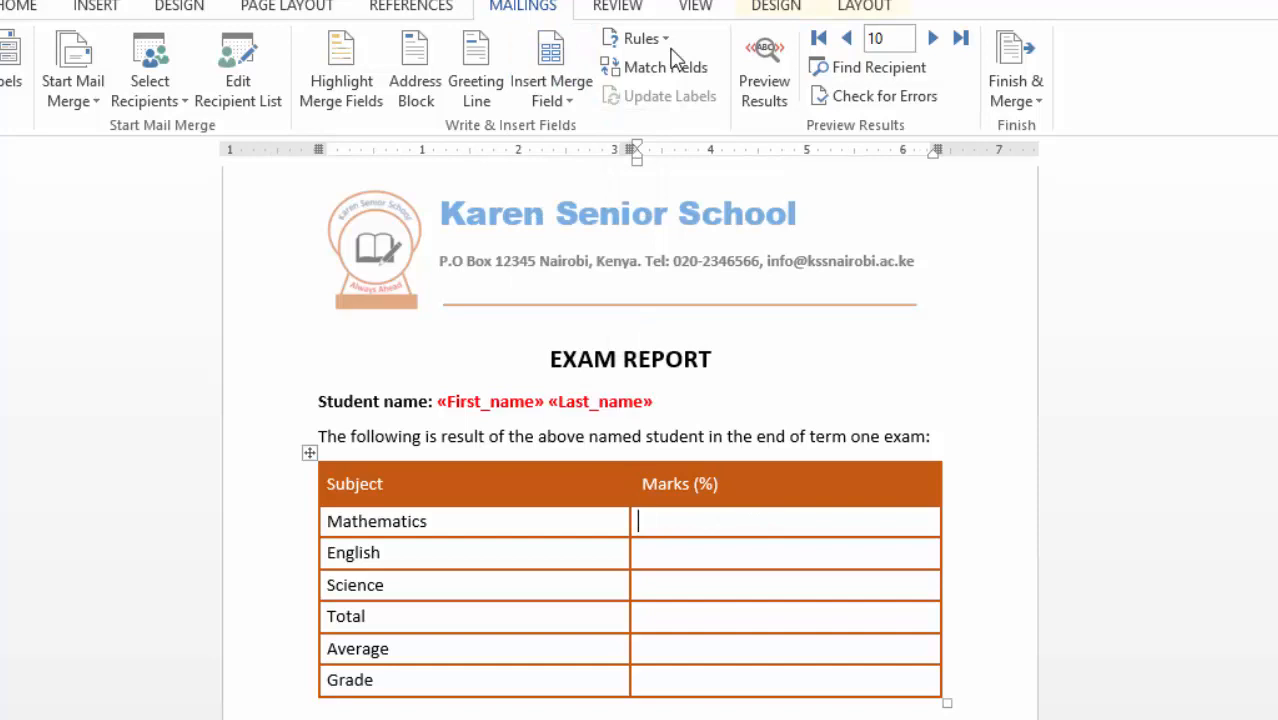
click(569, 101)
click(566, 189)
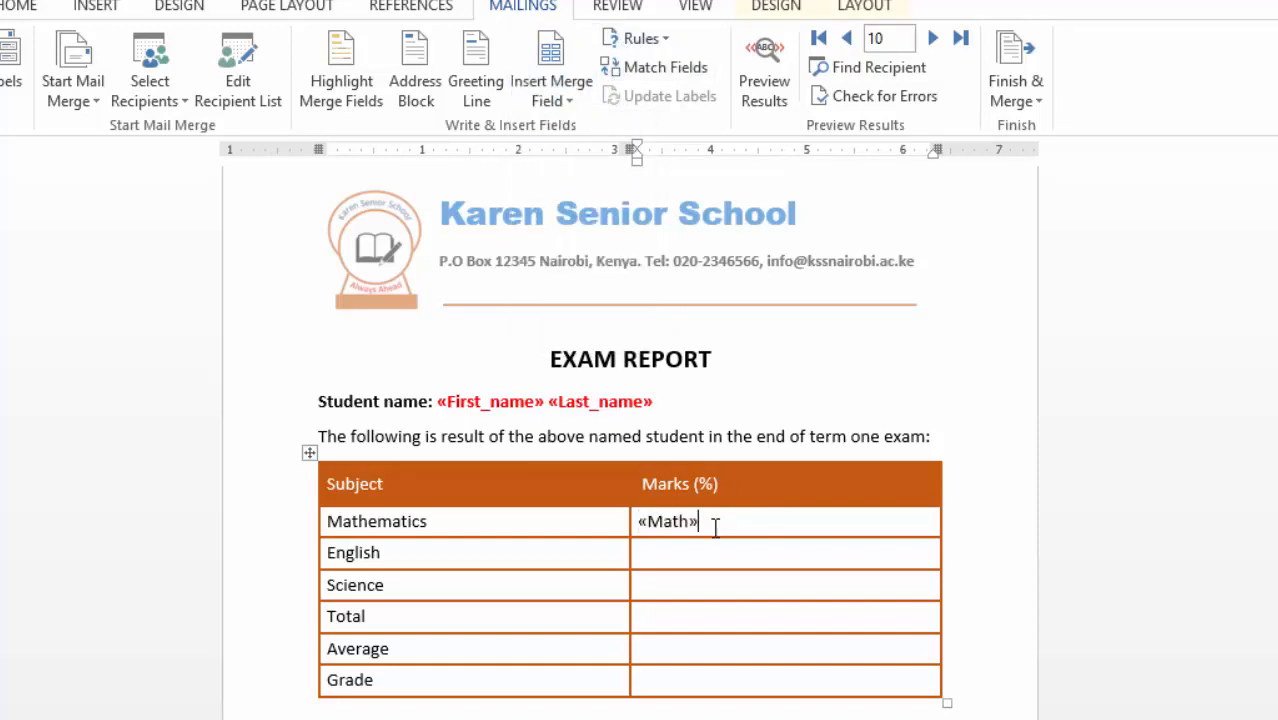
click(572, 99)
click(575, 230)
click(570, 101)
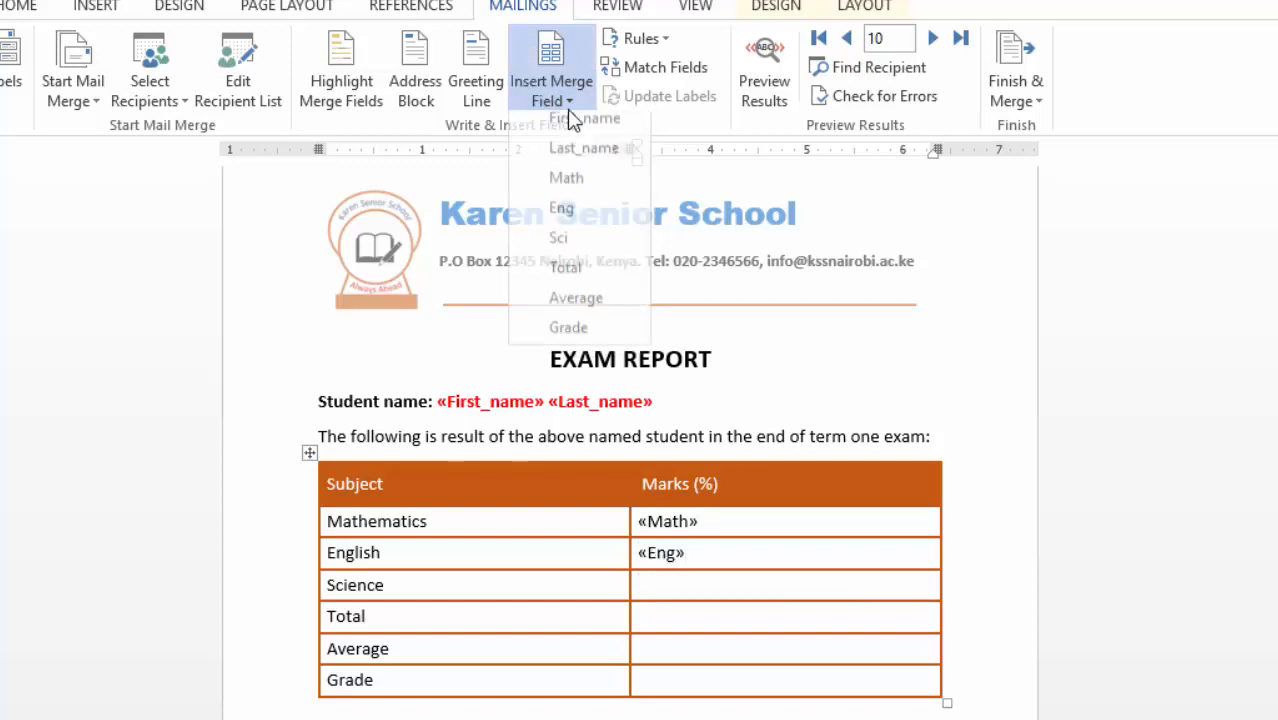
click(566, 247)
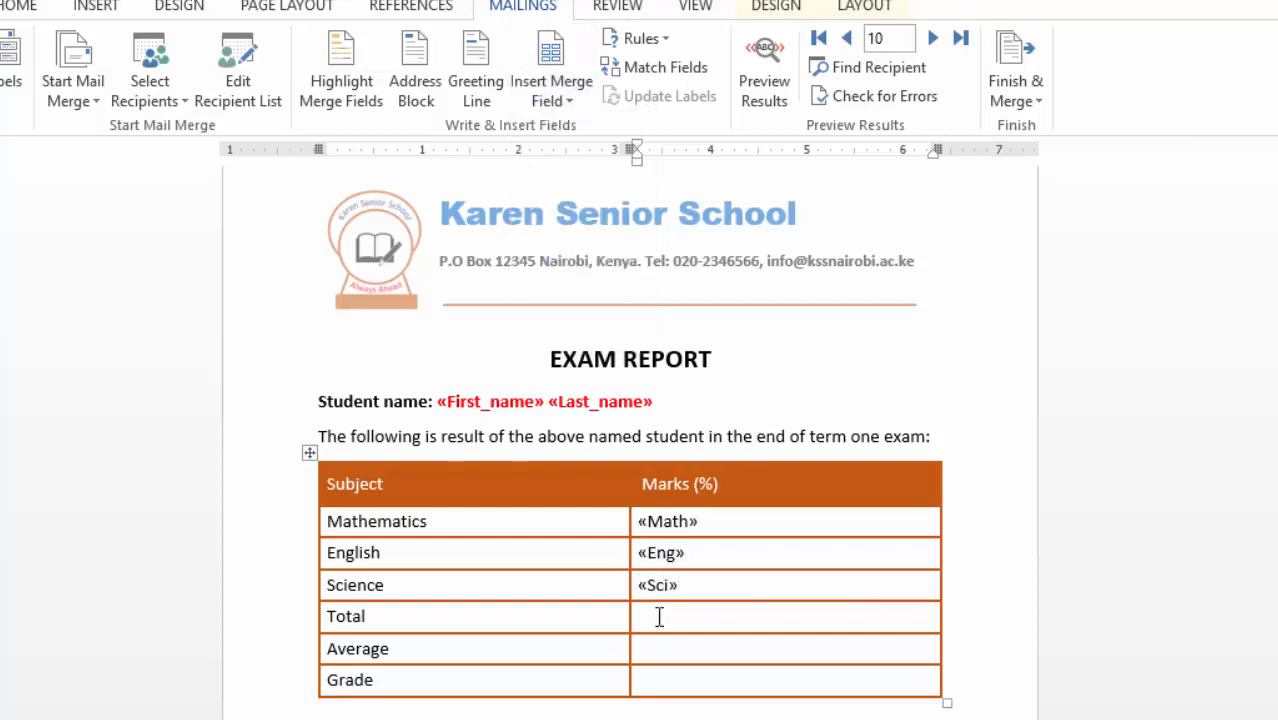
- Insert the Total, Average and Grade merge fields into their marks cells
click(570, 101)
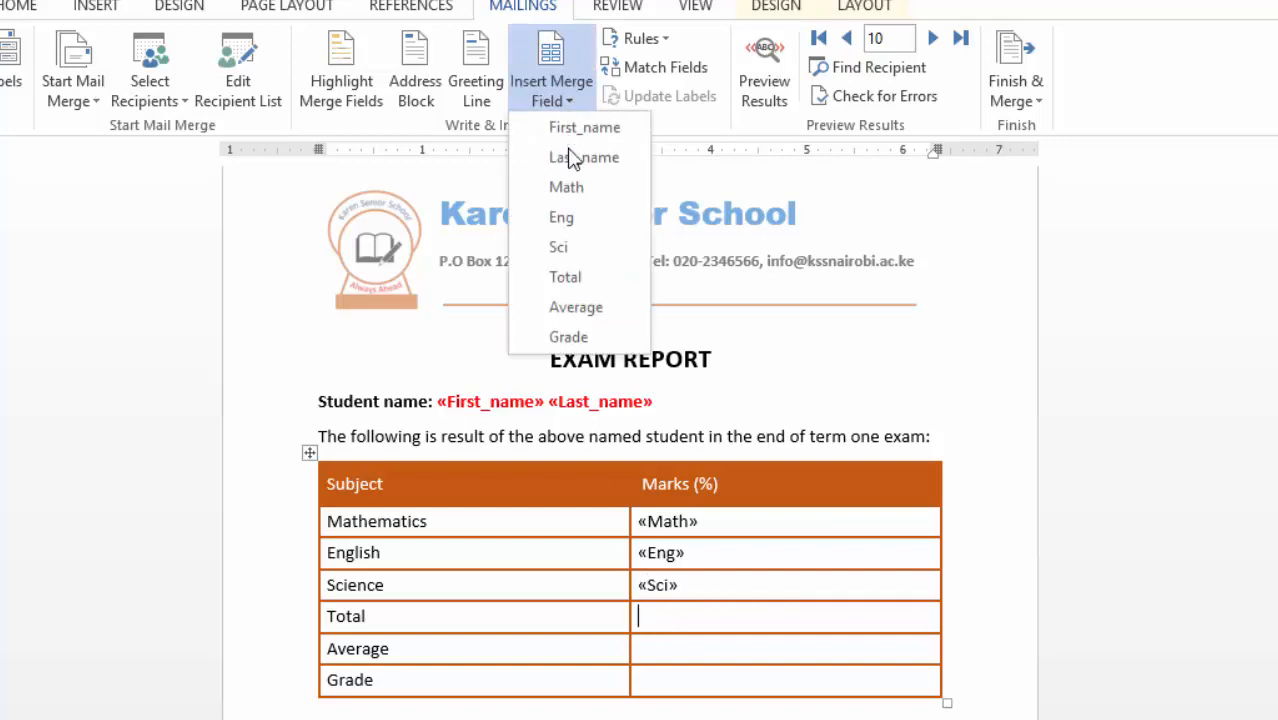
click(573, 276)
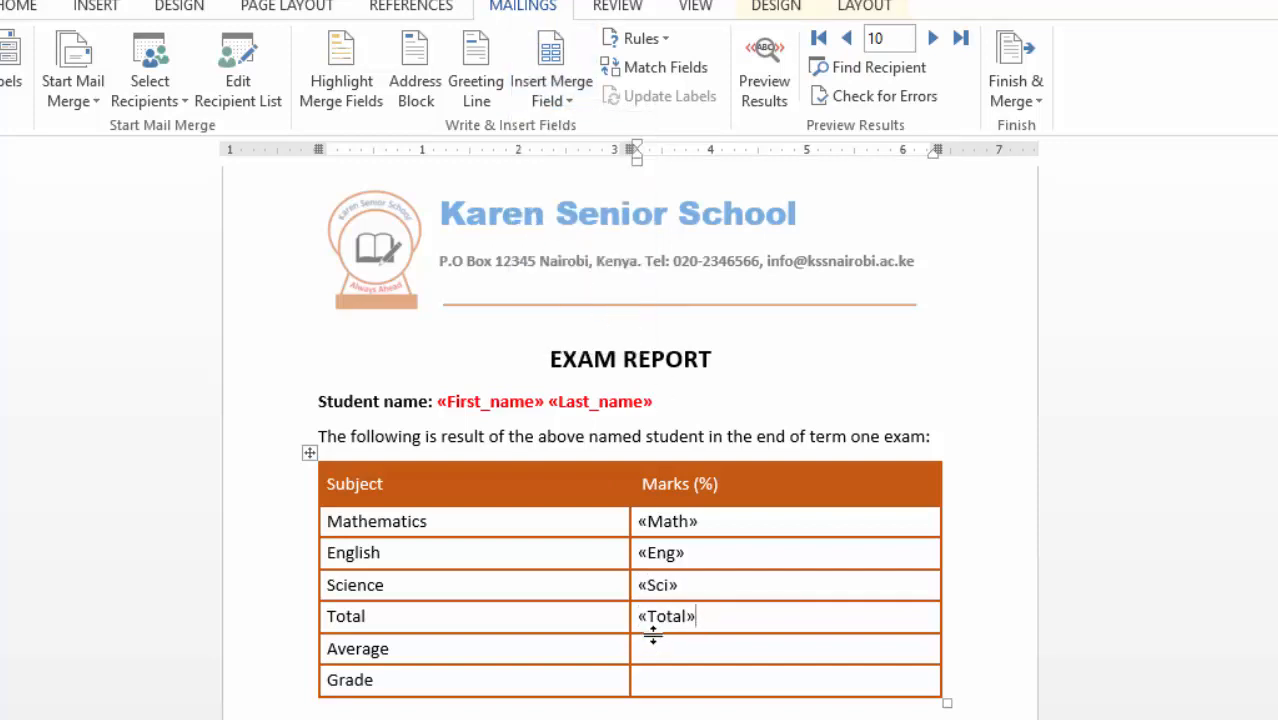
click(570, 101)
click(576, 308)
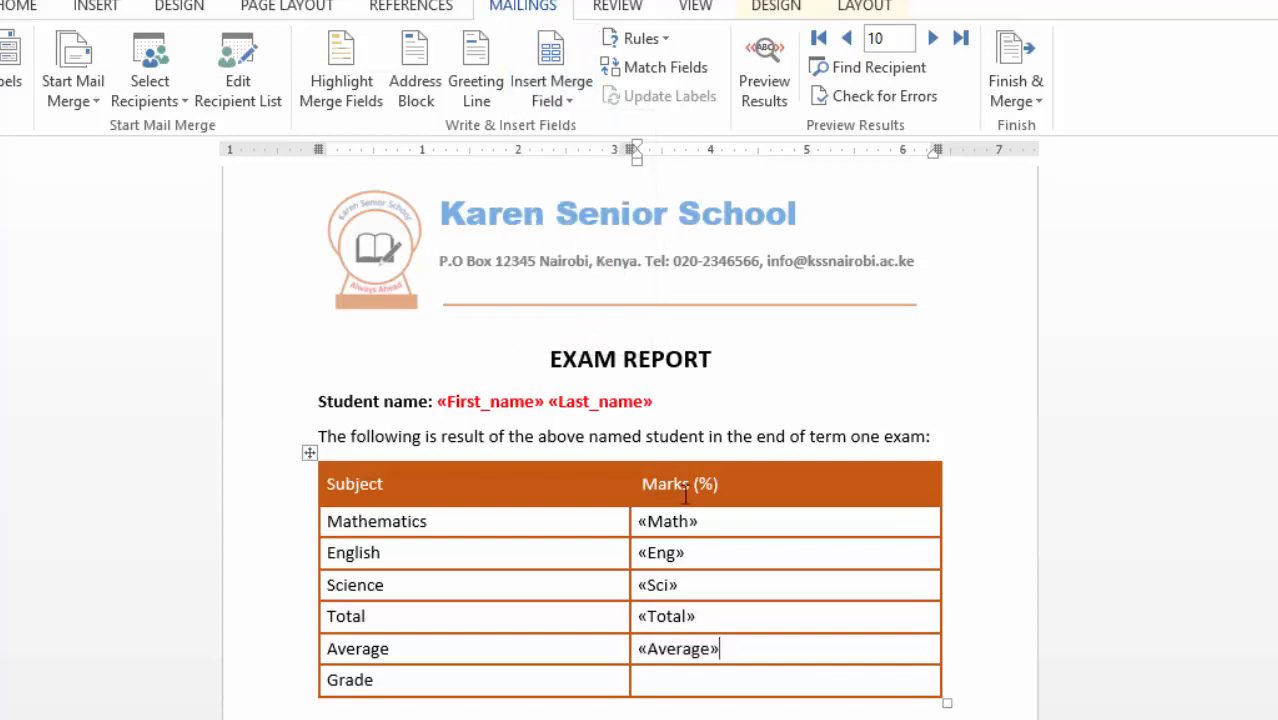
click(570, 103)
click(570, 338)
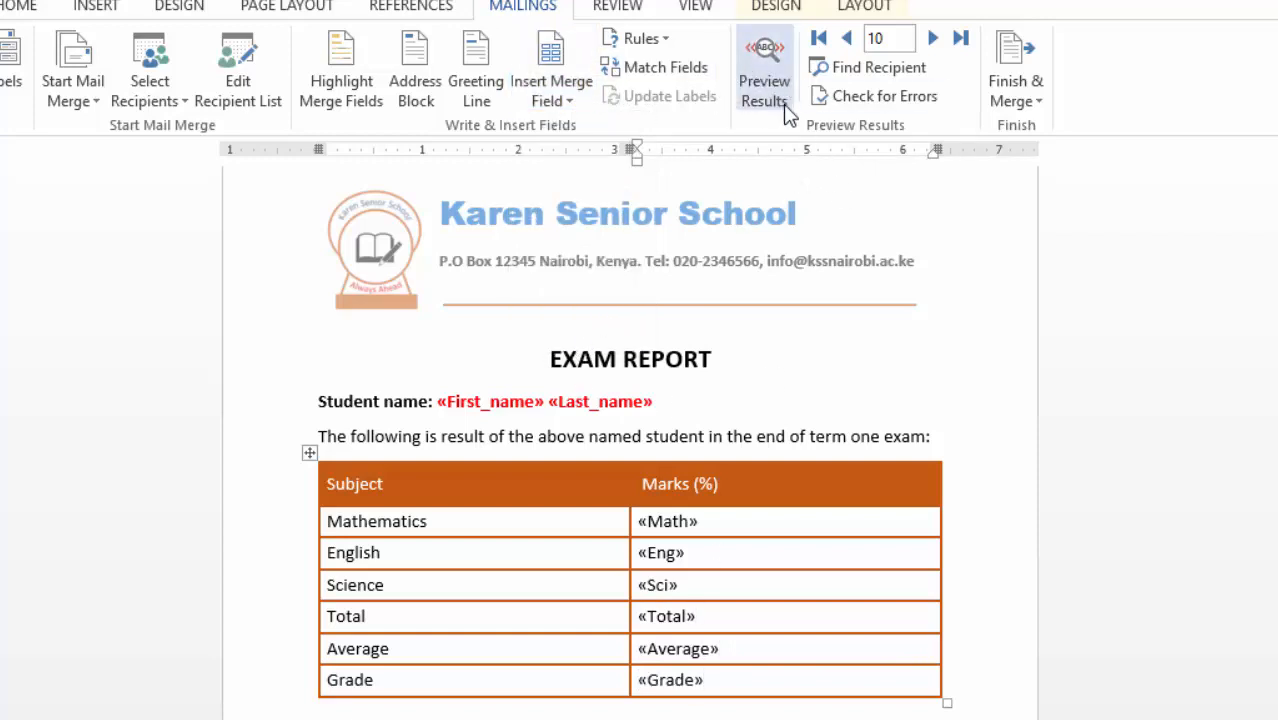
- Turn on Preview Results to show the report filled with real student data
click(767, 68)
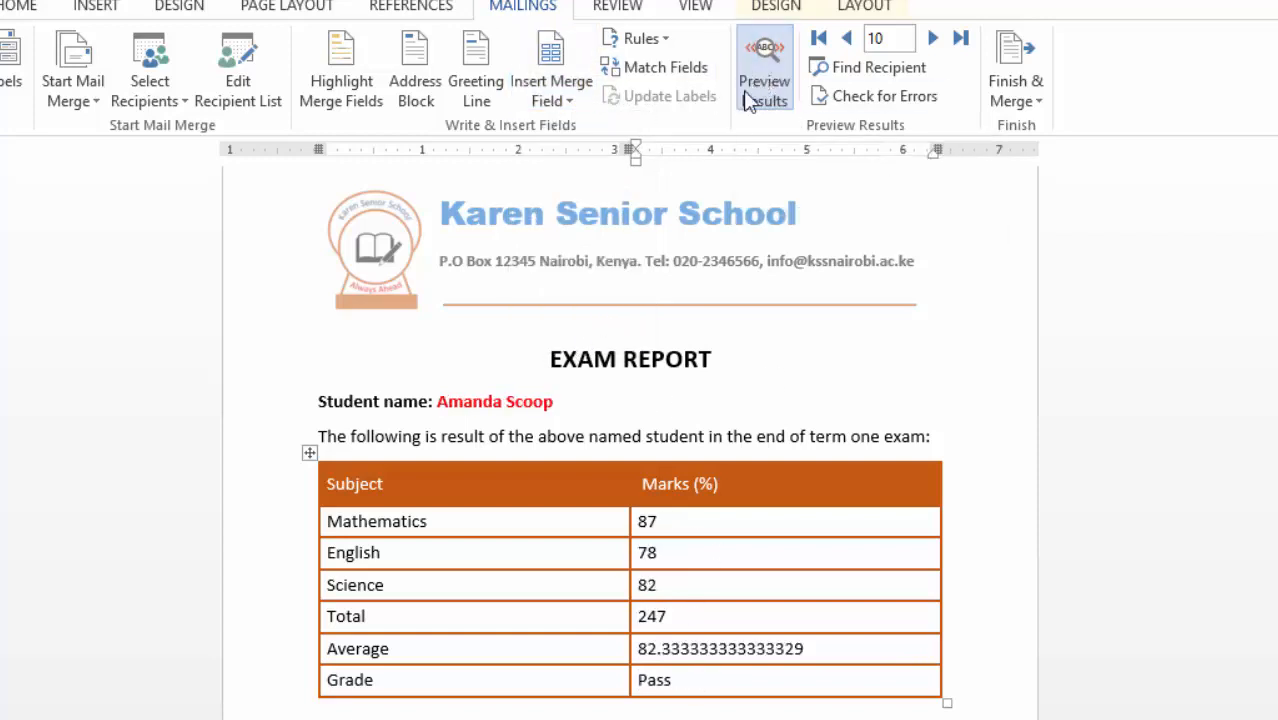
scroll(844, 413, up, 1)
scroll(844, 491, down, 2)
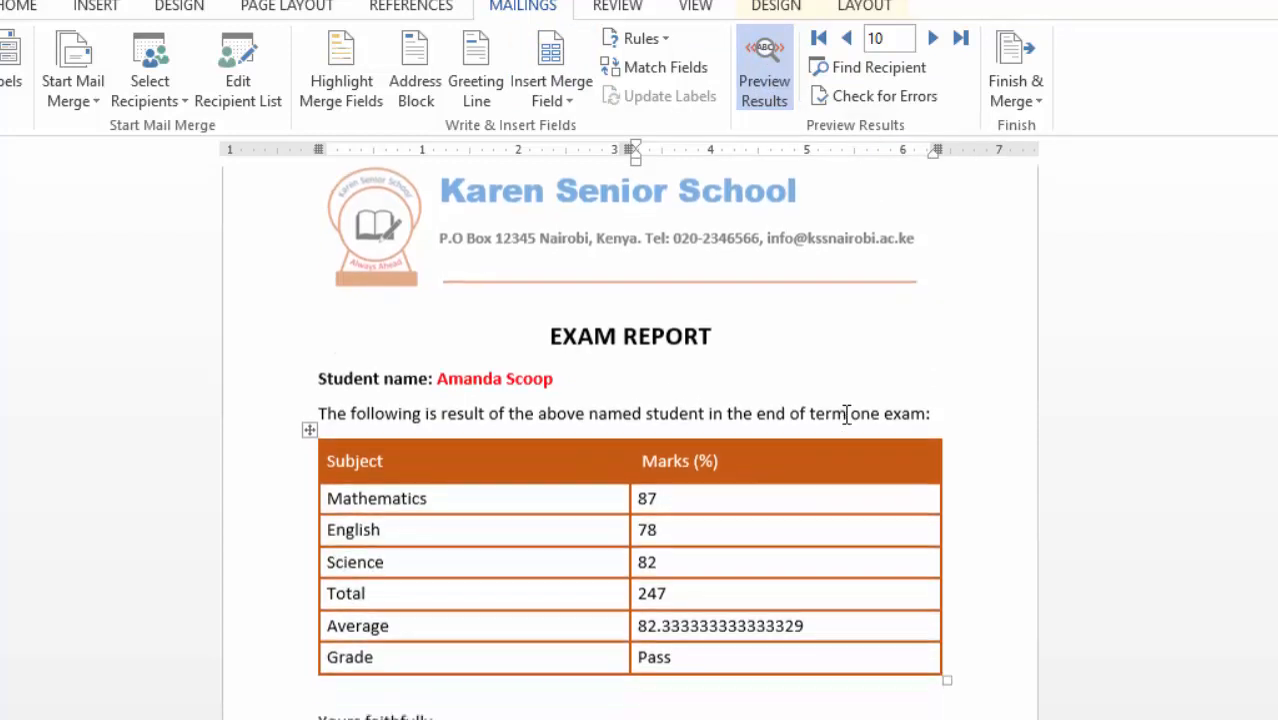
scroll(850, 428, up, 2)
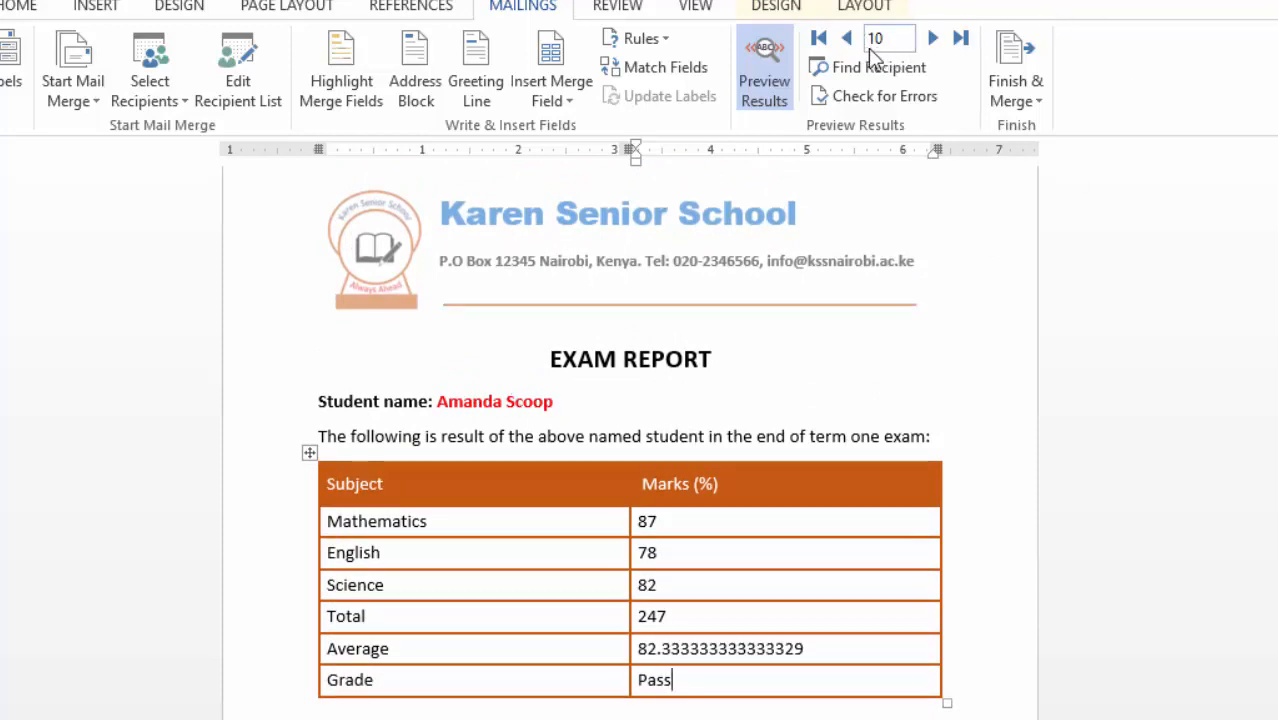
- Browse from the first record to record 10, then back to record 9 (55, 45, 62, Pass)
click(819, 40)
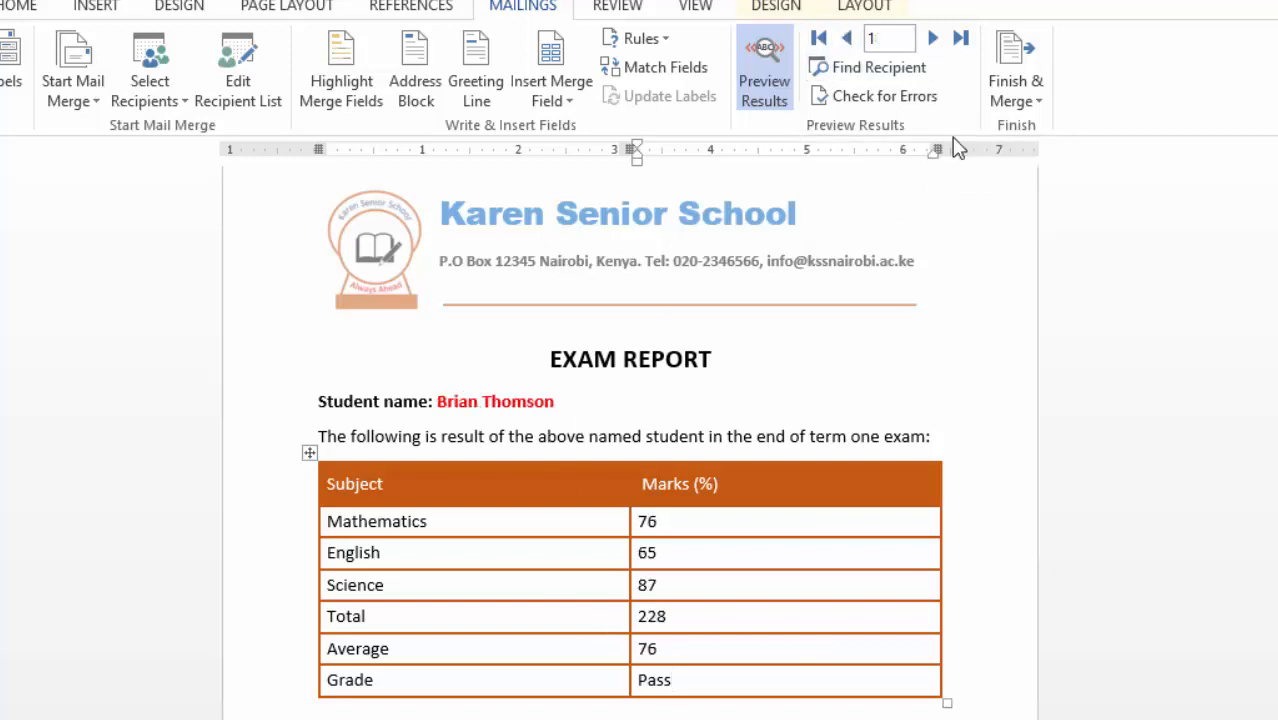
click(933, 40)
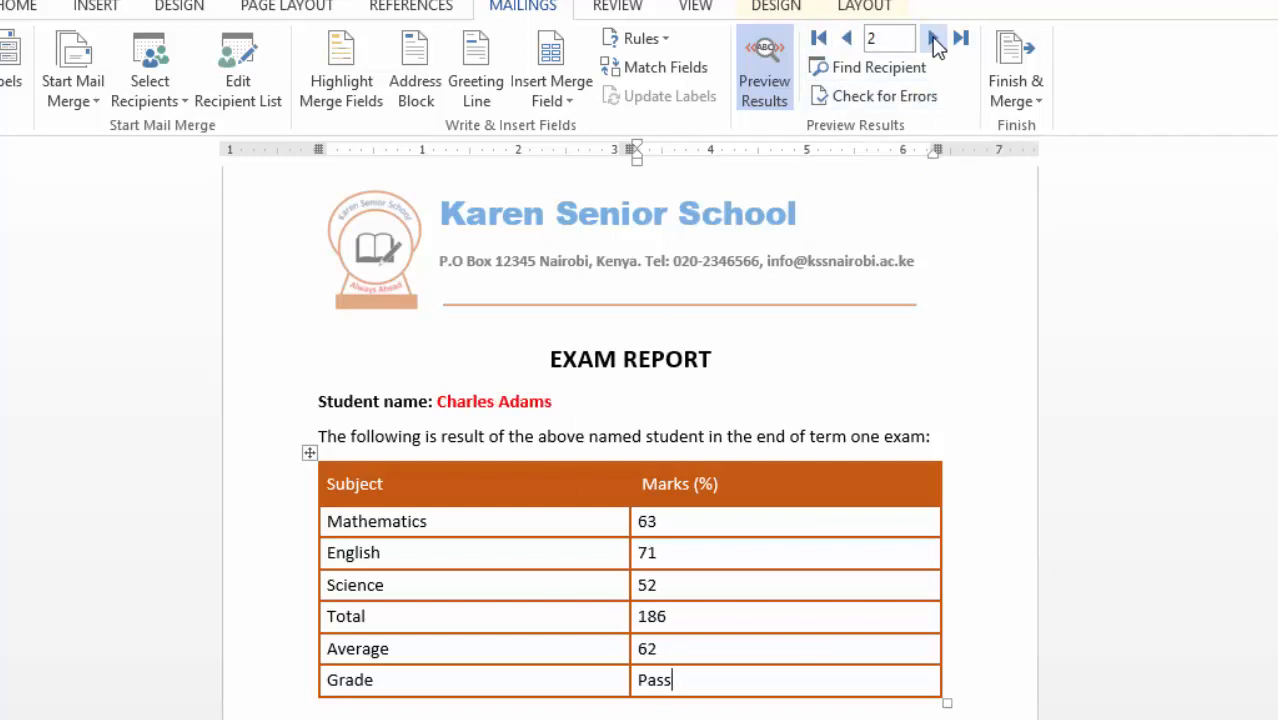
click(933, 40)
click(933, 40)
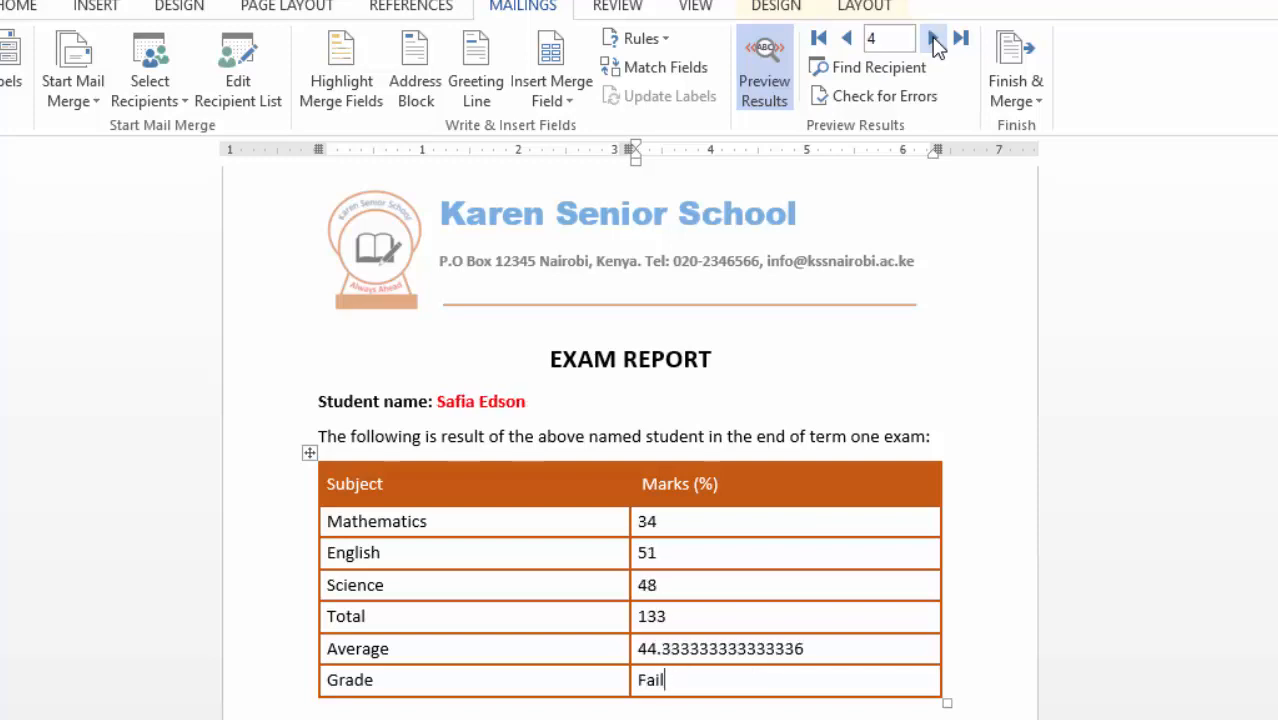
click(933, 40)
click(933, 40)
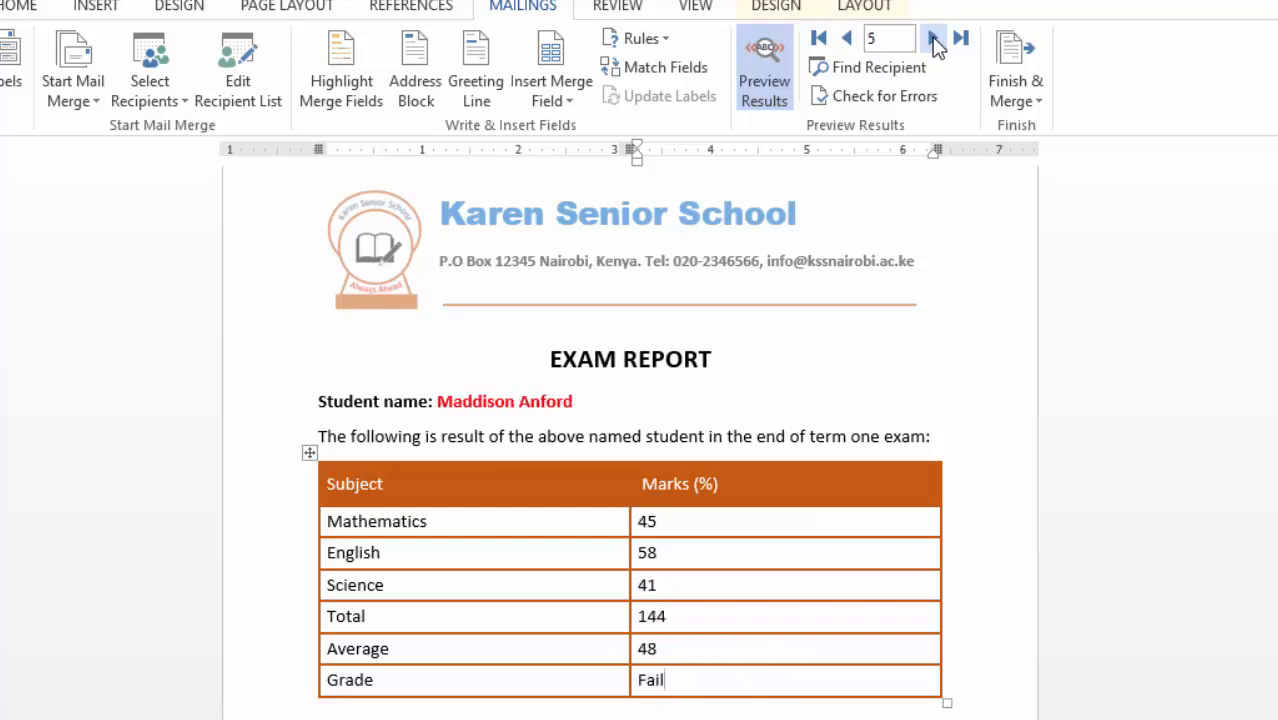
click(933, 40)
click(933, 40)
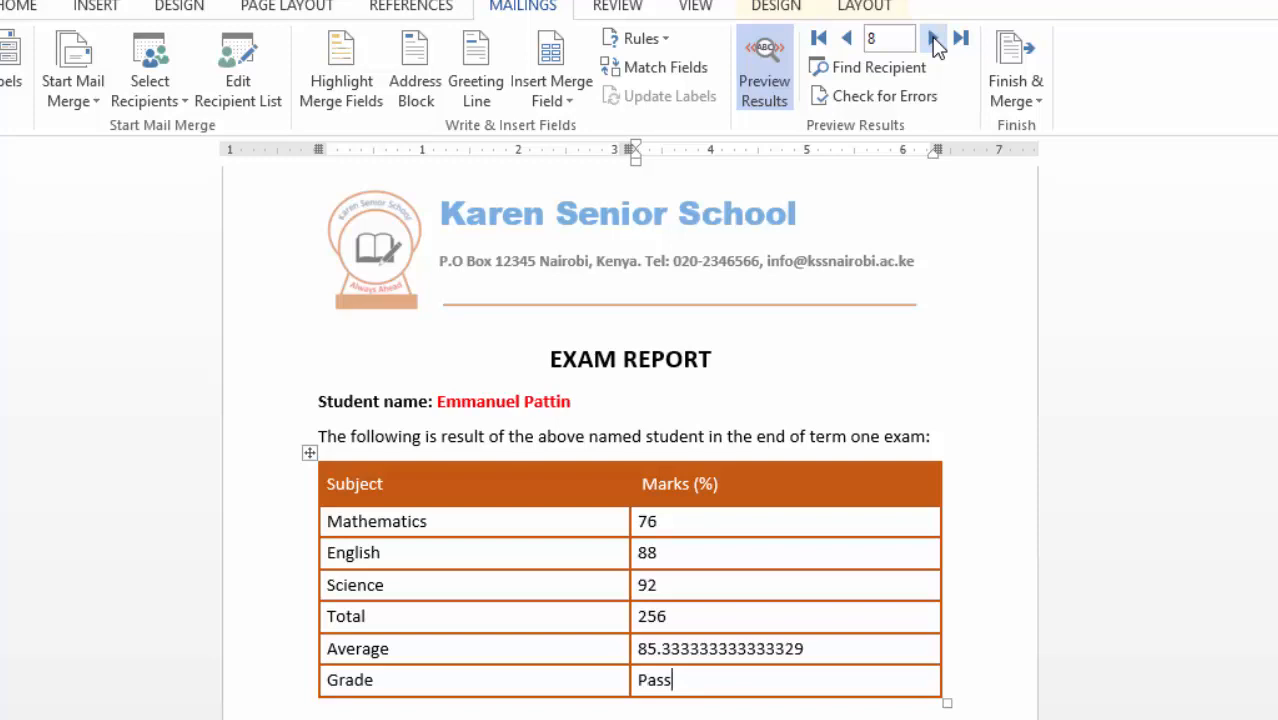
click(933, 40)
click(933, 40)
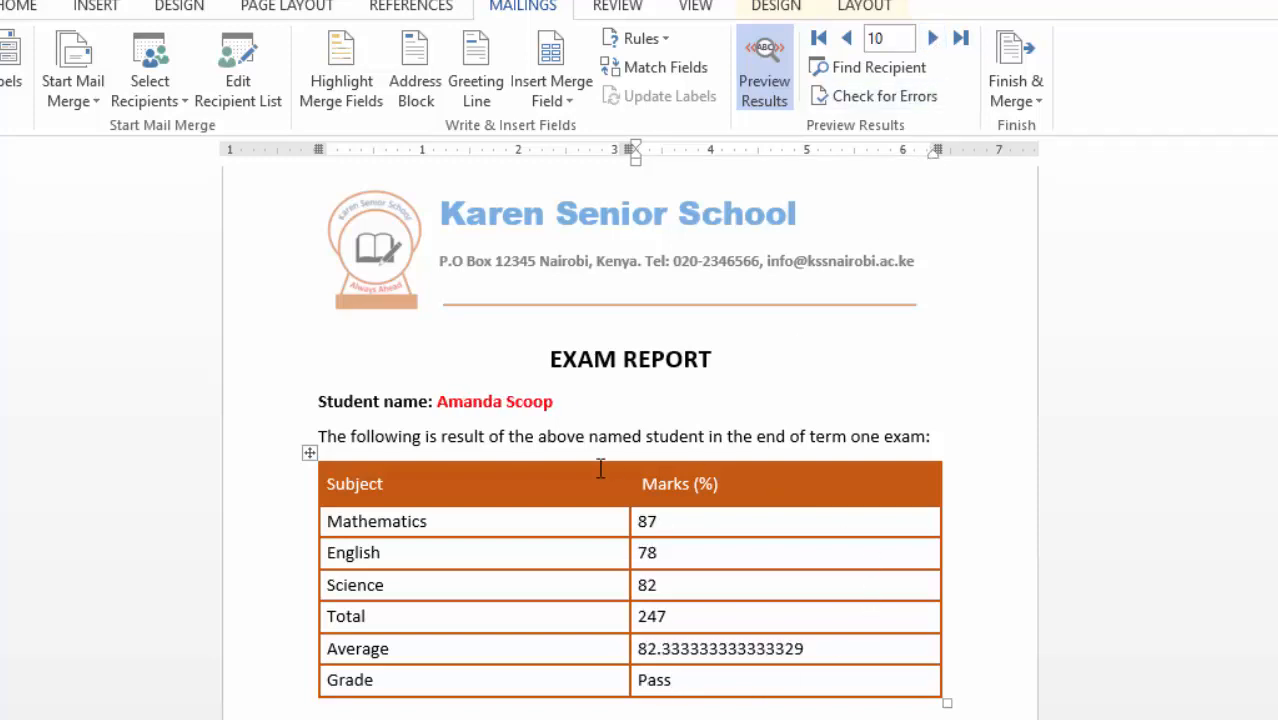
scroll(784, 456, down, 1)
scroll(784, 456, up, 1)
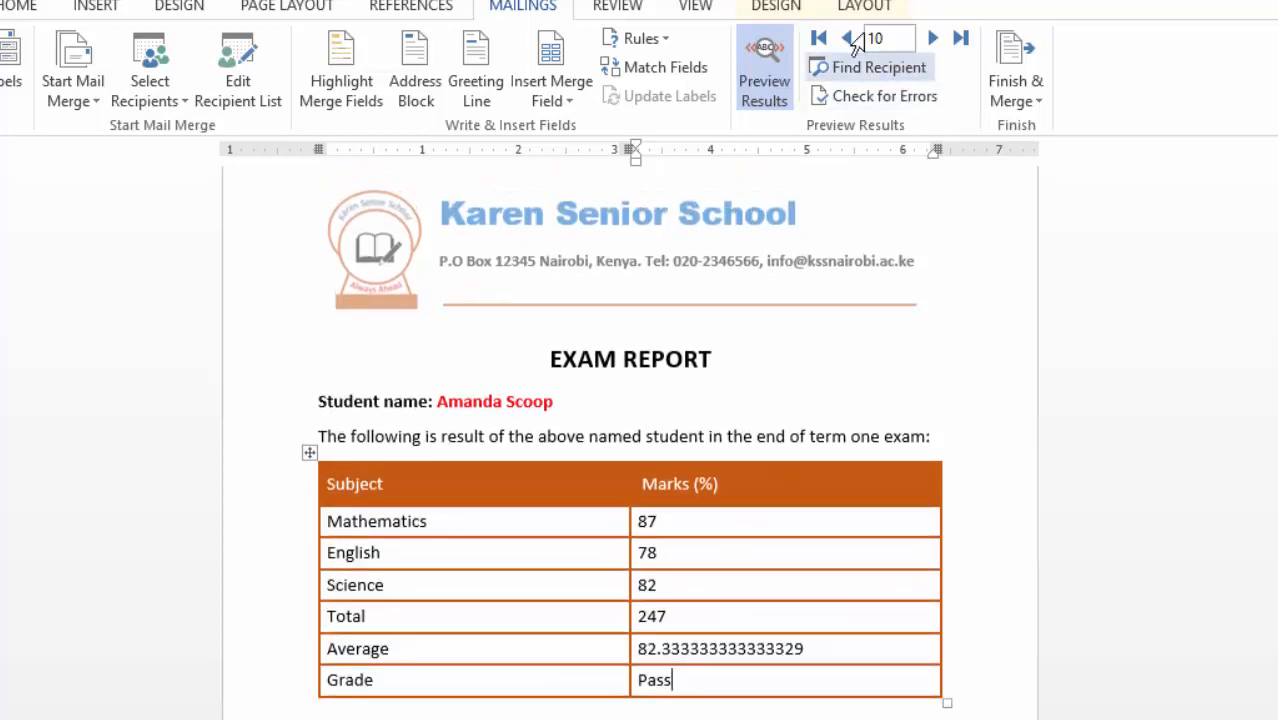
click(847, 38)
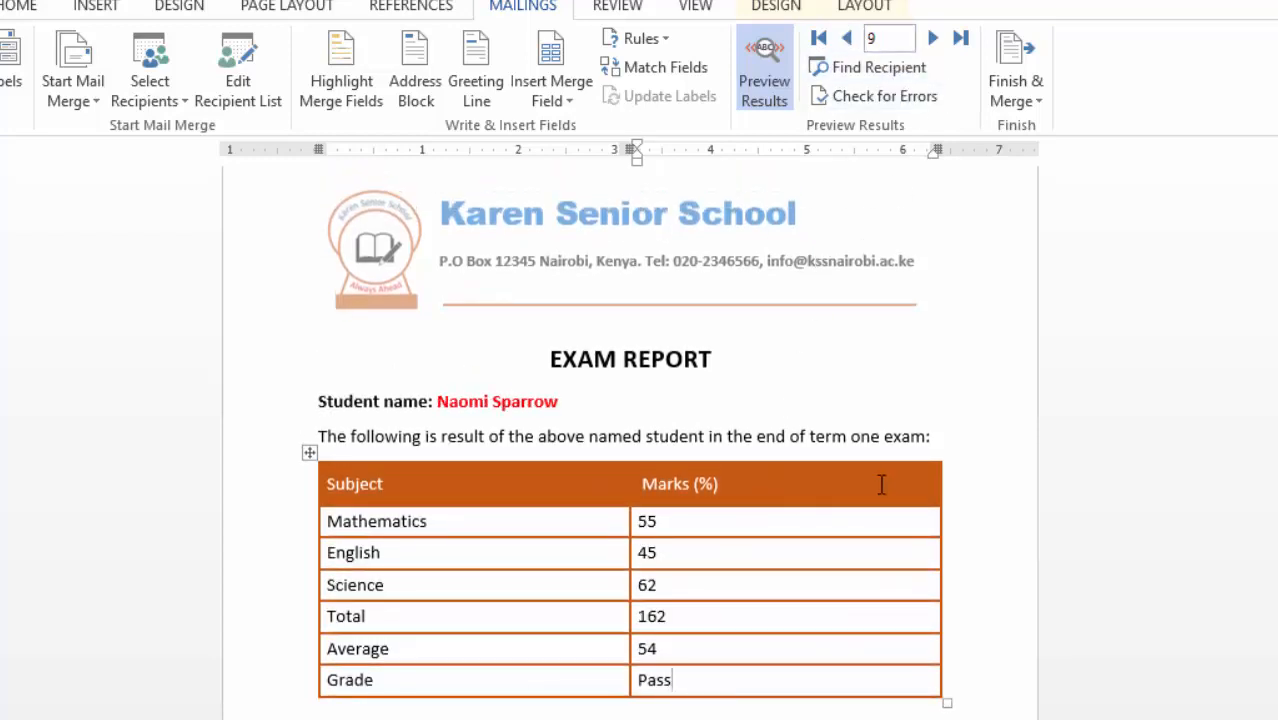
click(1034, 102)
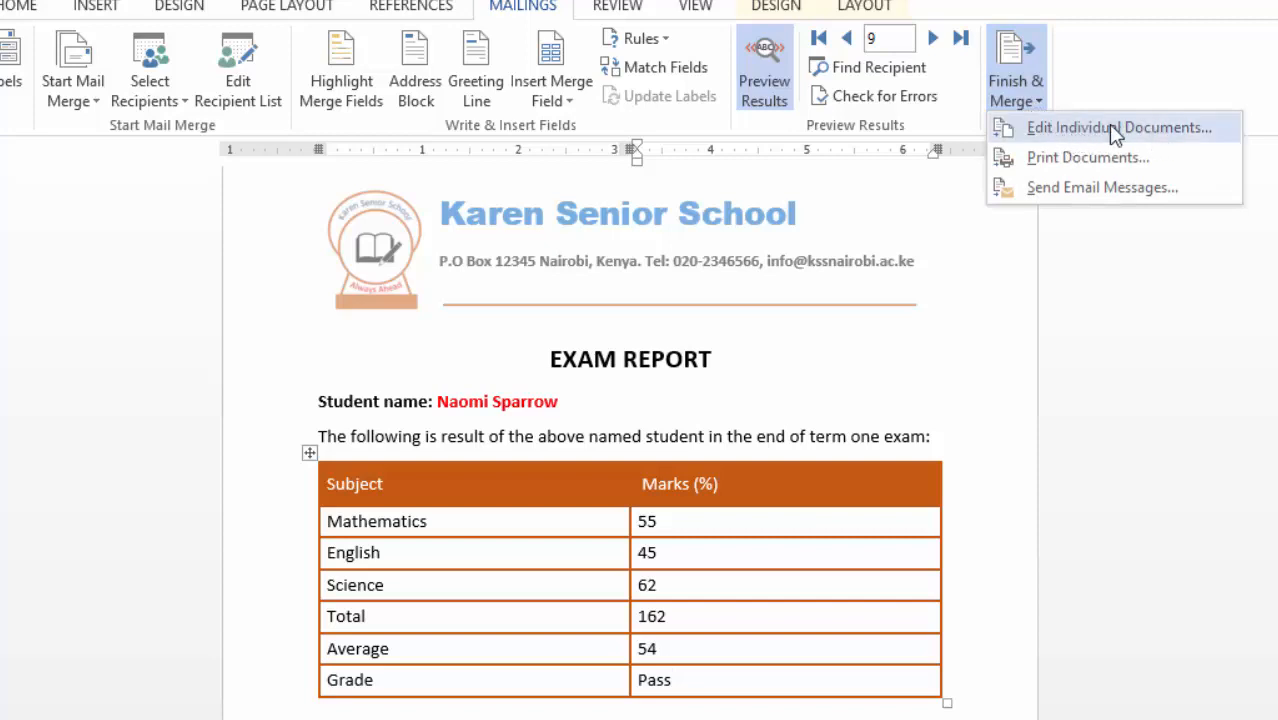
- Merge all student records into a new document with Edit Individual Documents
click(1148, 127)
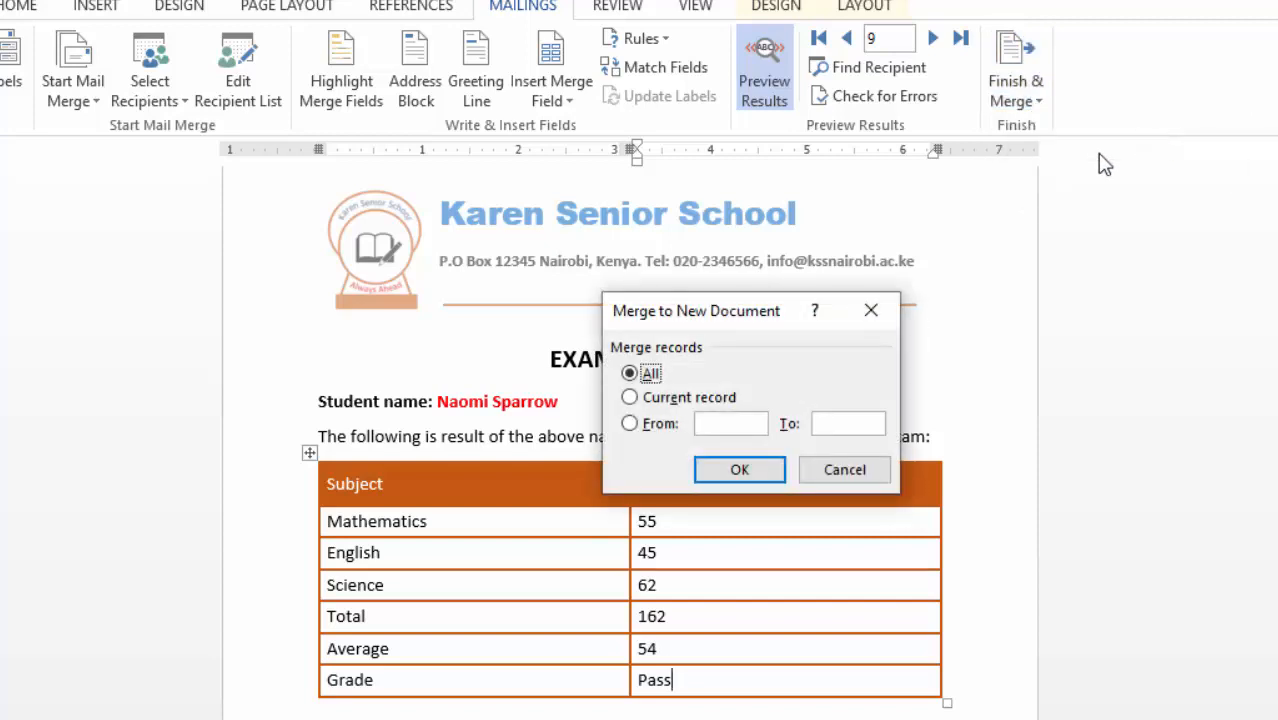
click(740, 450)
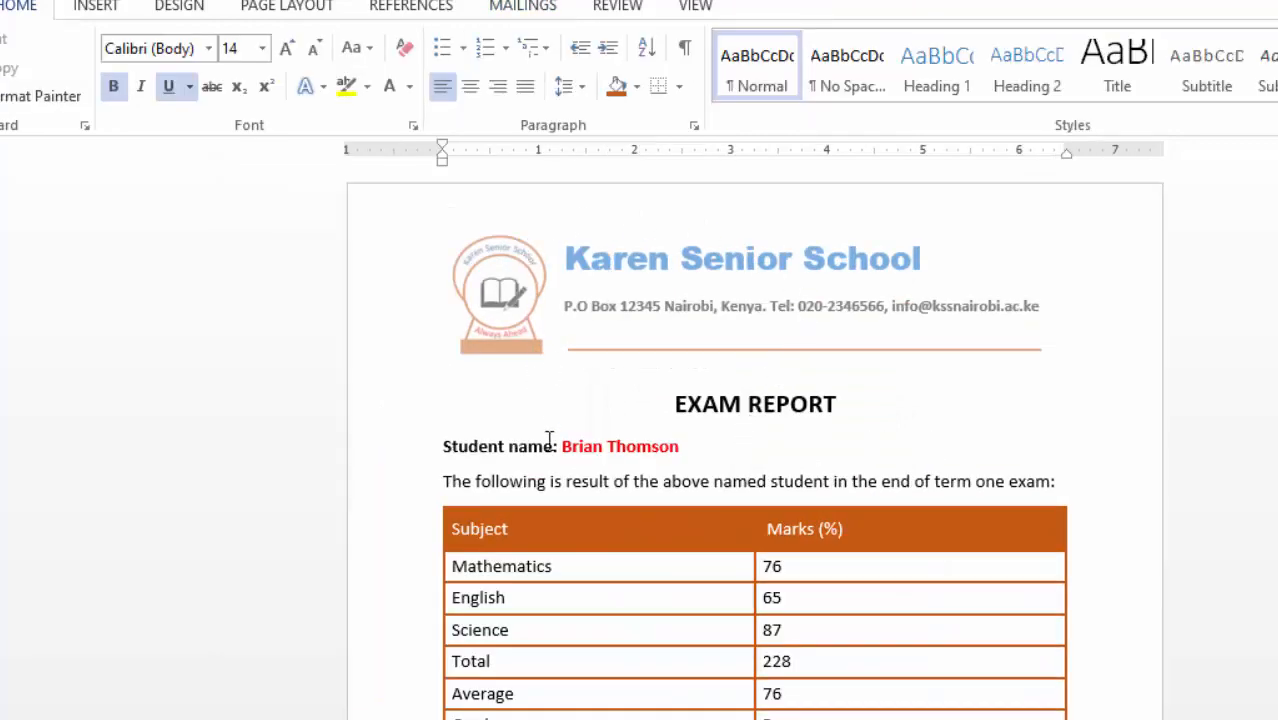
scroll(553, 436, down, 3)
scroll(559, 422, up, 3)
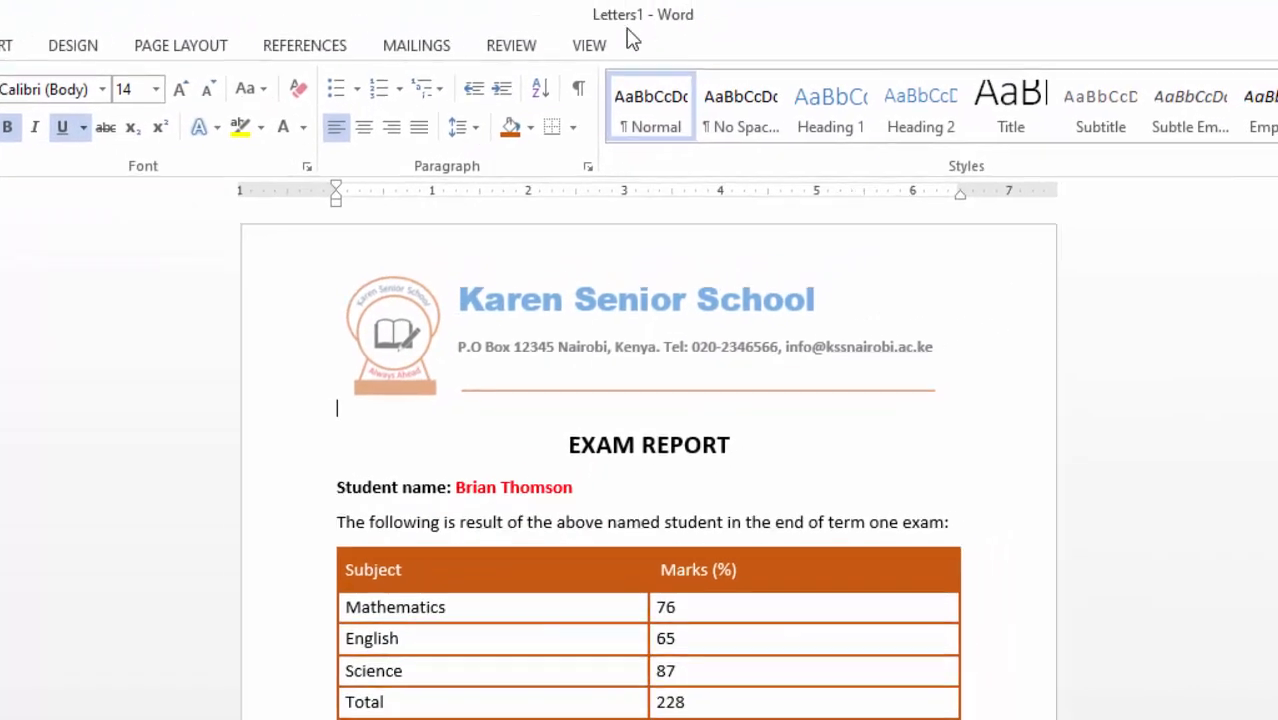
- Scroll through the merged Letters1 exam reports, then start saving the document
scroll(662, 434, down, 10)
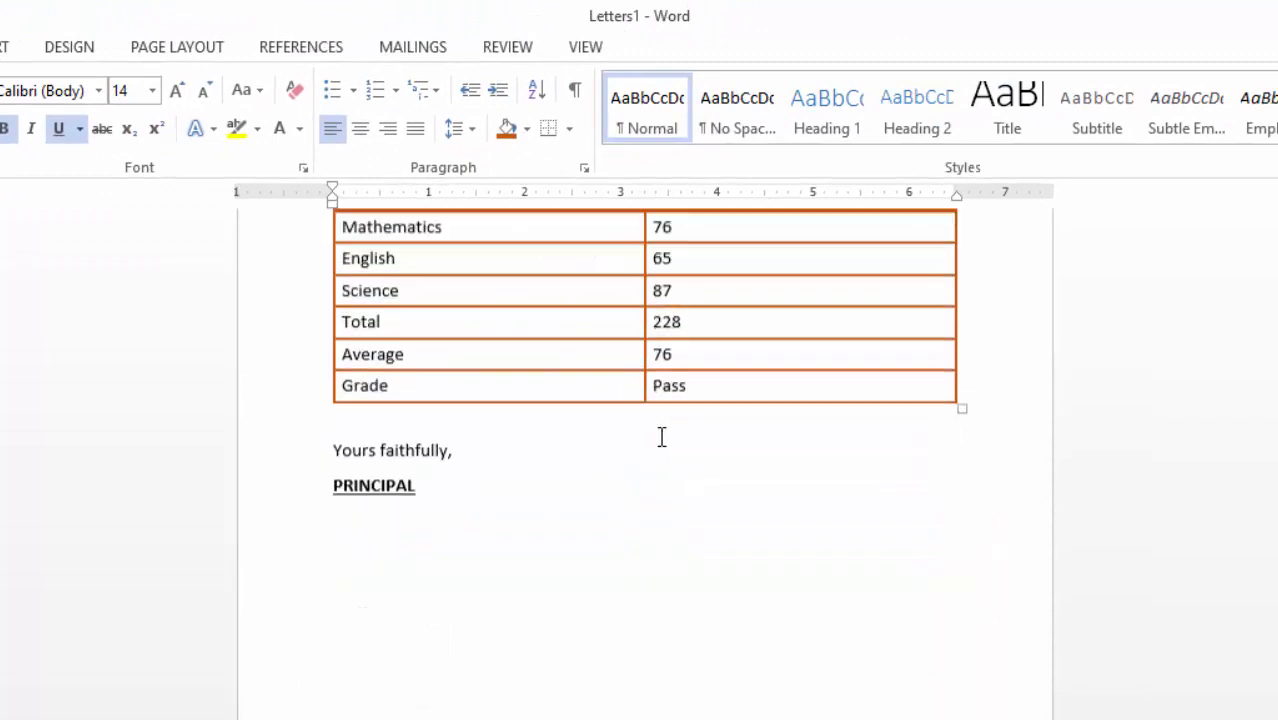
scroll(680, 425, up, 5)
scroll(686, 420, up, 3)
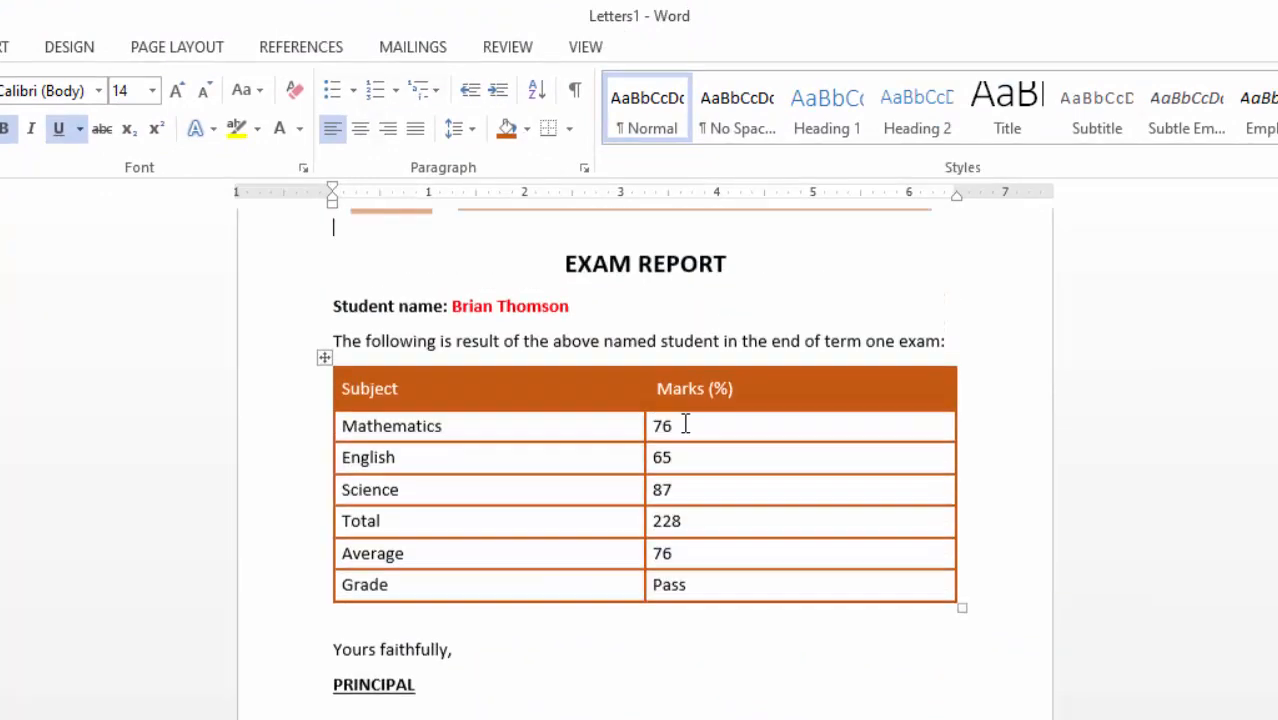
scroll(695, 420, down, 9)
scroll(709, 416, down, 10)
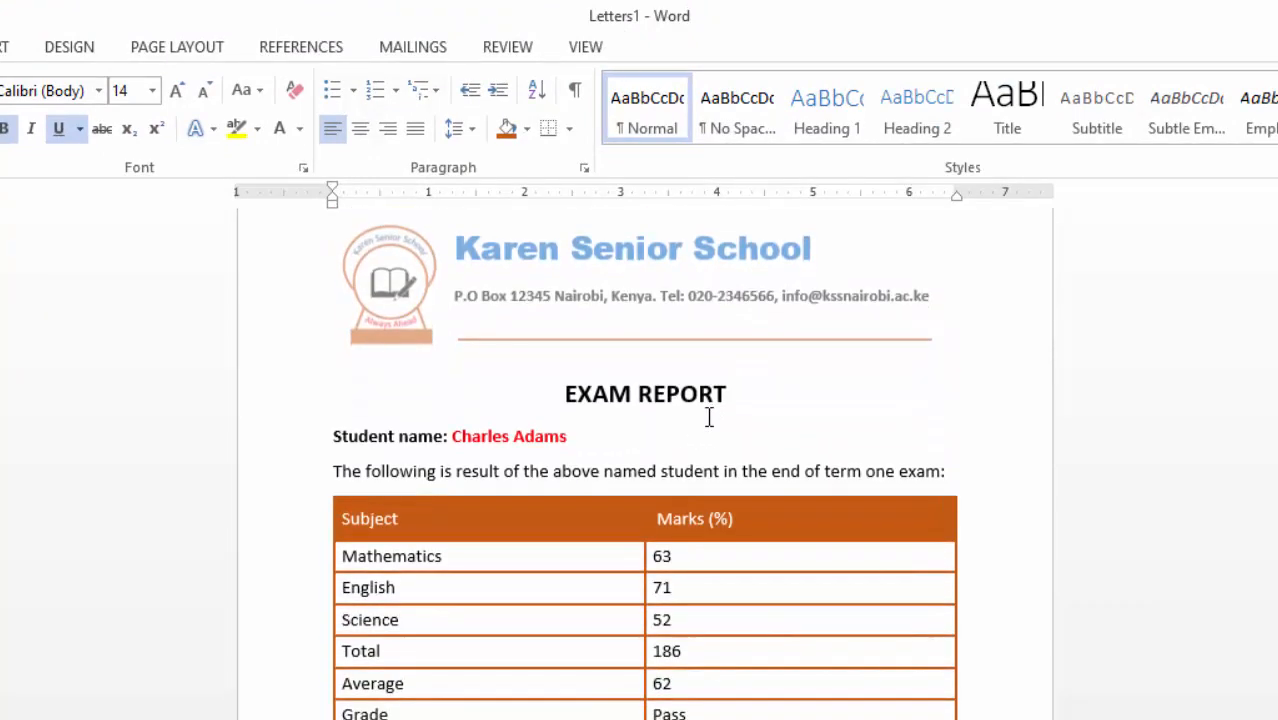
scroll(714, 404, down, 5)
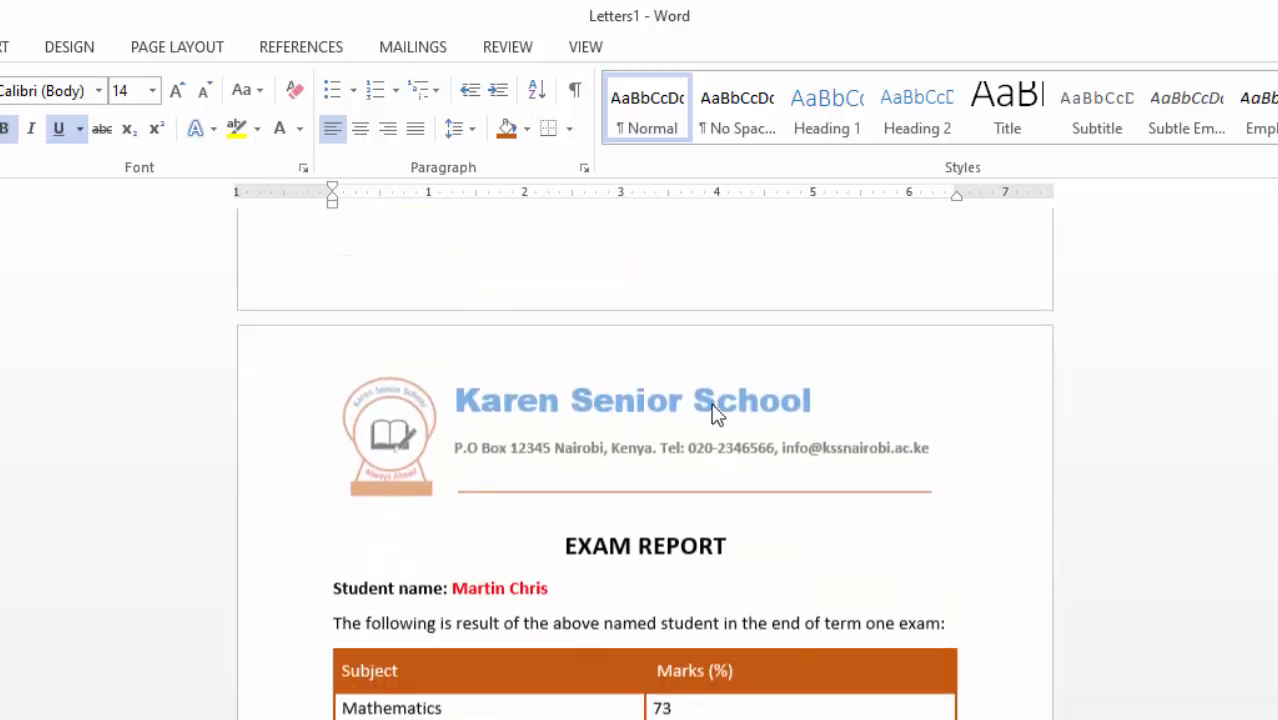
scroll(714, 404, down, 10)
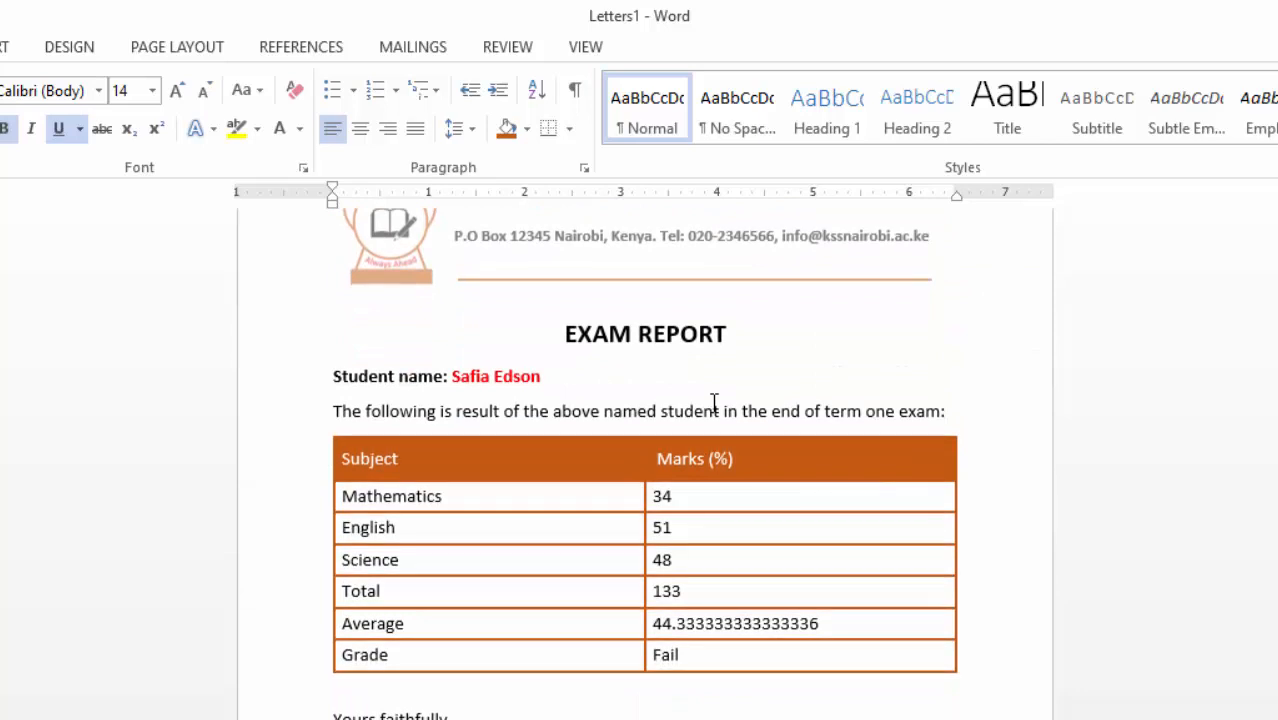
scroll(714, 404, down, 10)
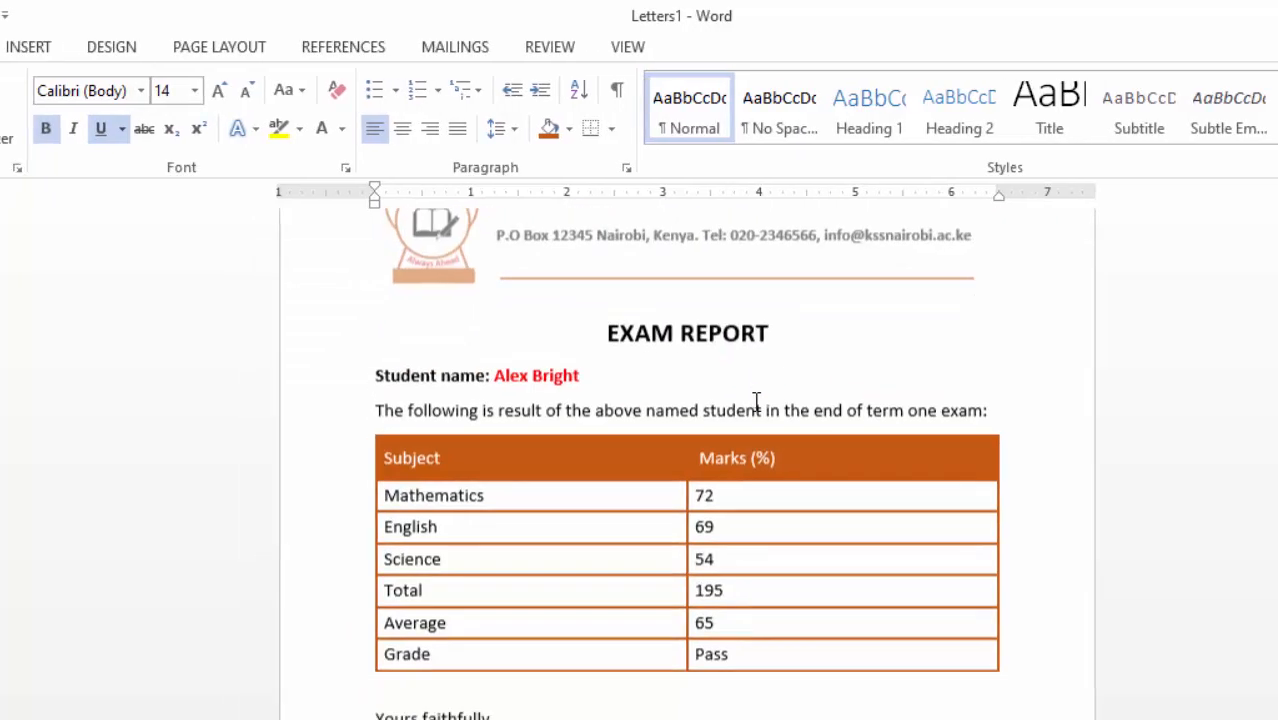
scroll(862, 402, down, 3)
click(66, 16)
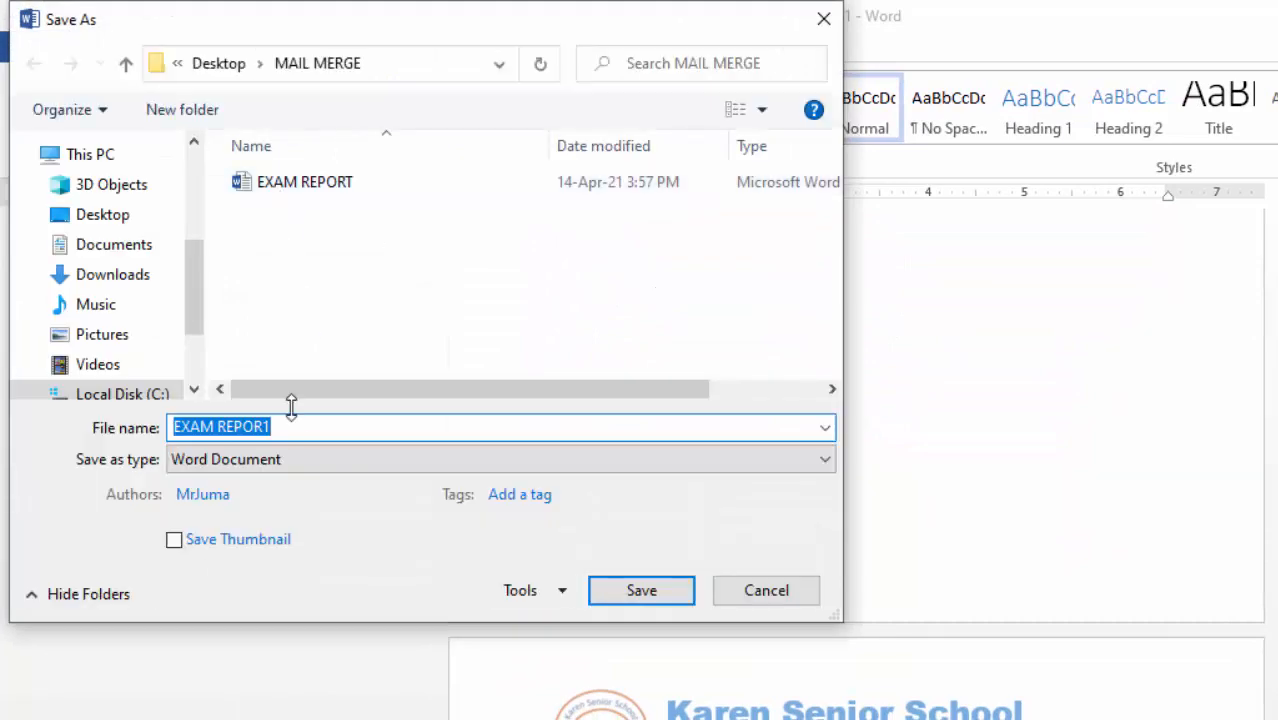
- Save the merged Letters1 document as PRINTOUTS in the MAIL MERGE folder
text(p)
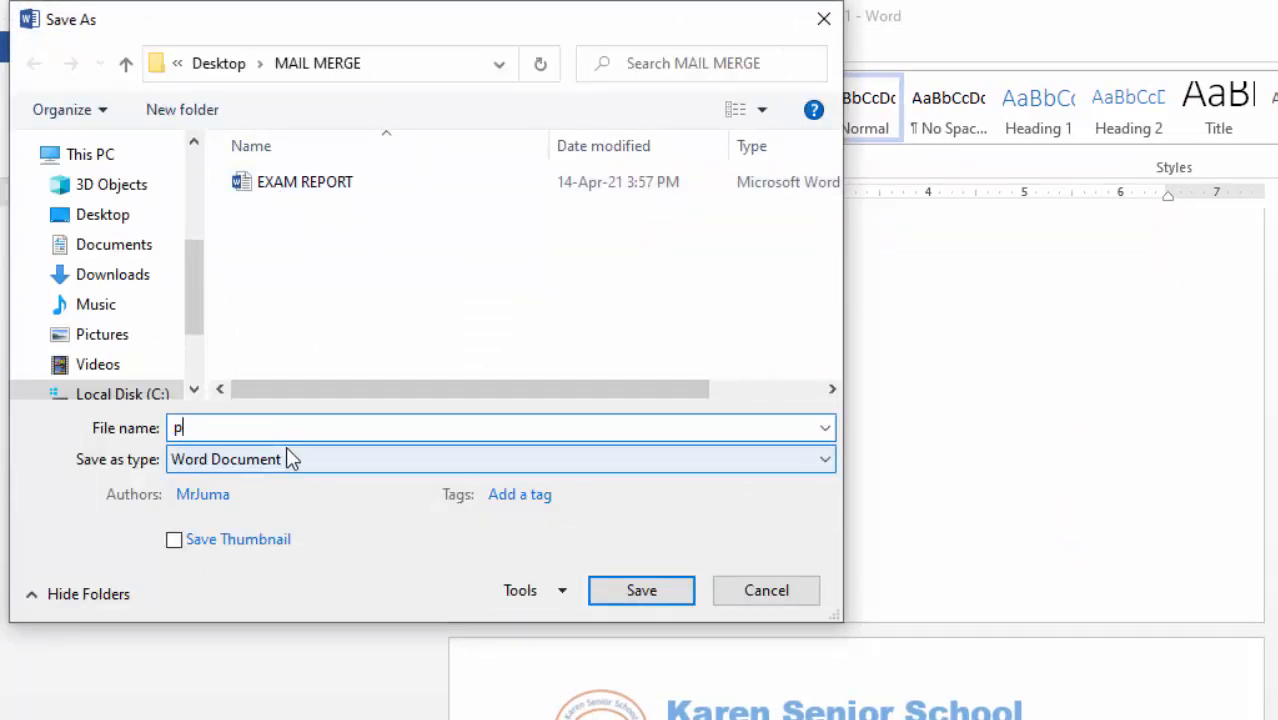
key(BackSpace)
text(PRINTOUTS)
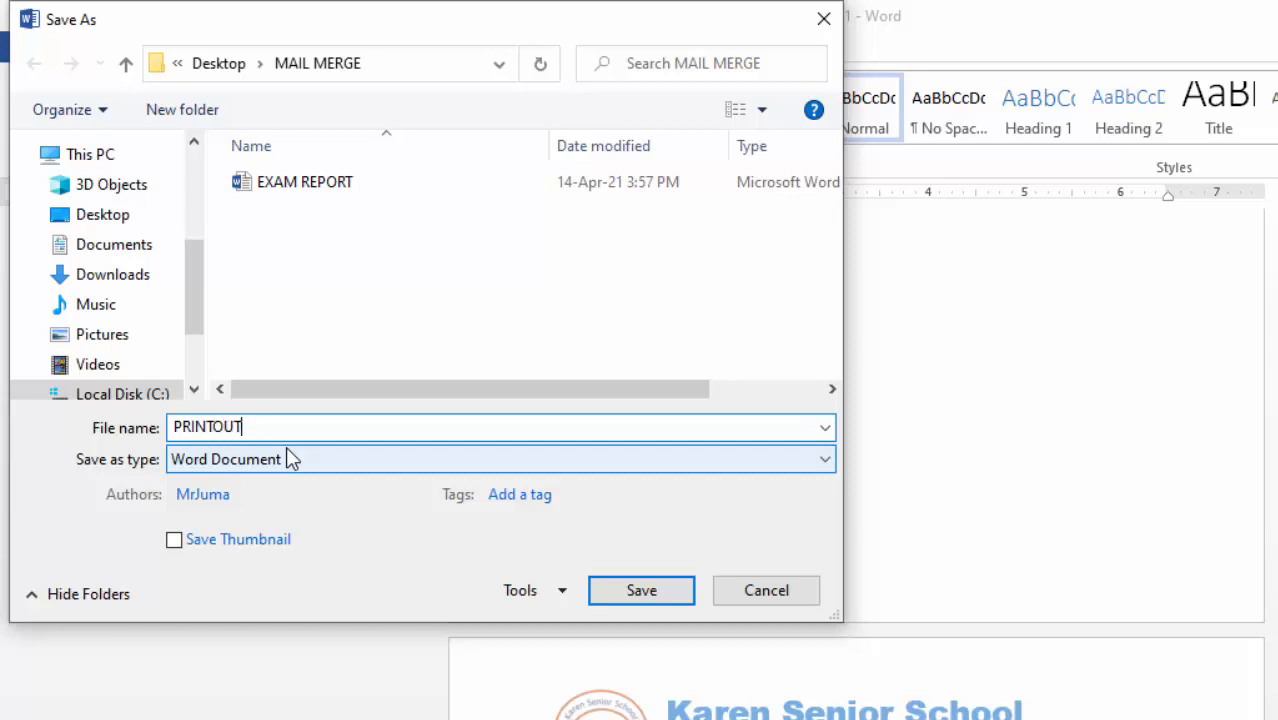
click(641, 592)
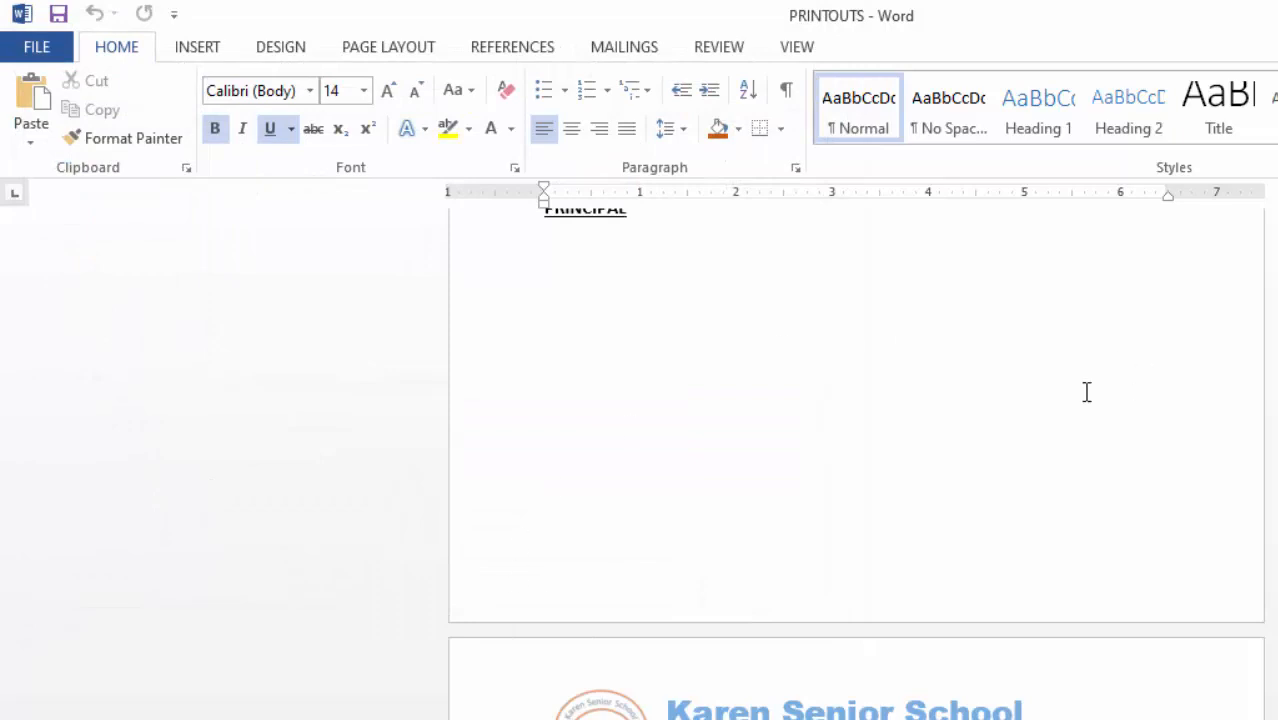
scroll(1033, 386, down, 5)
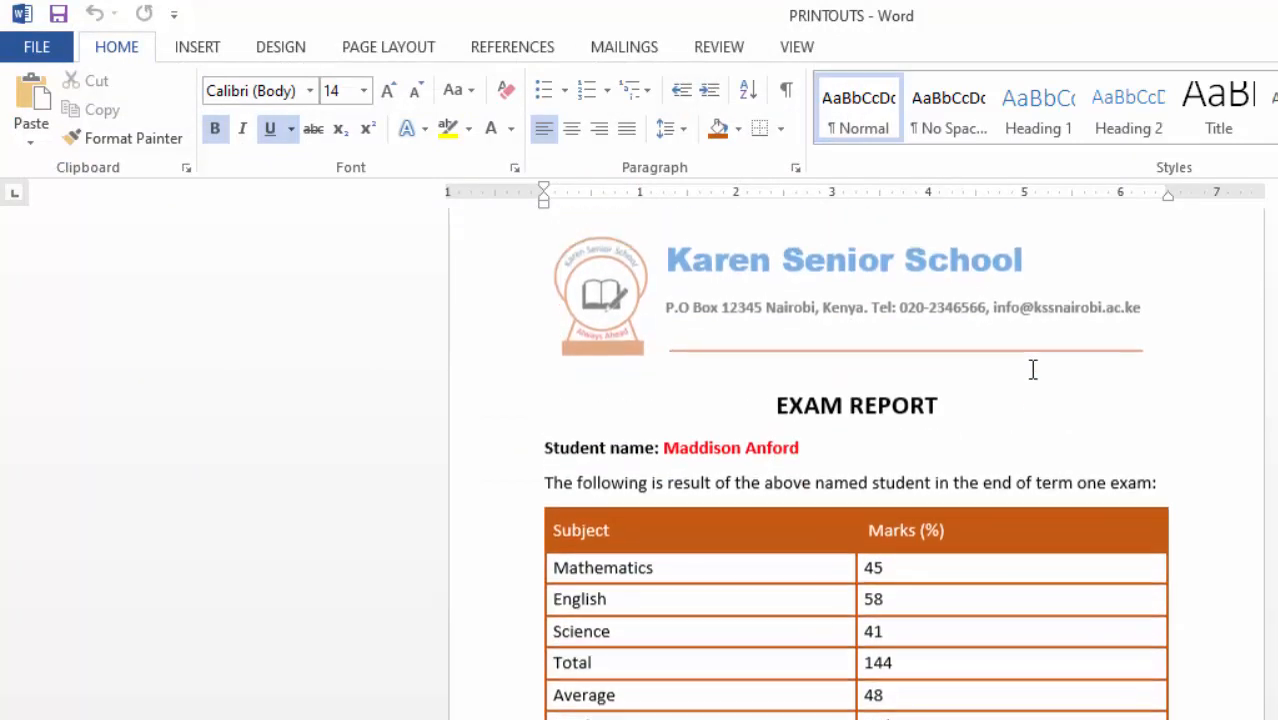